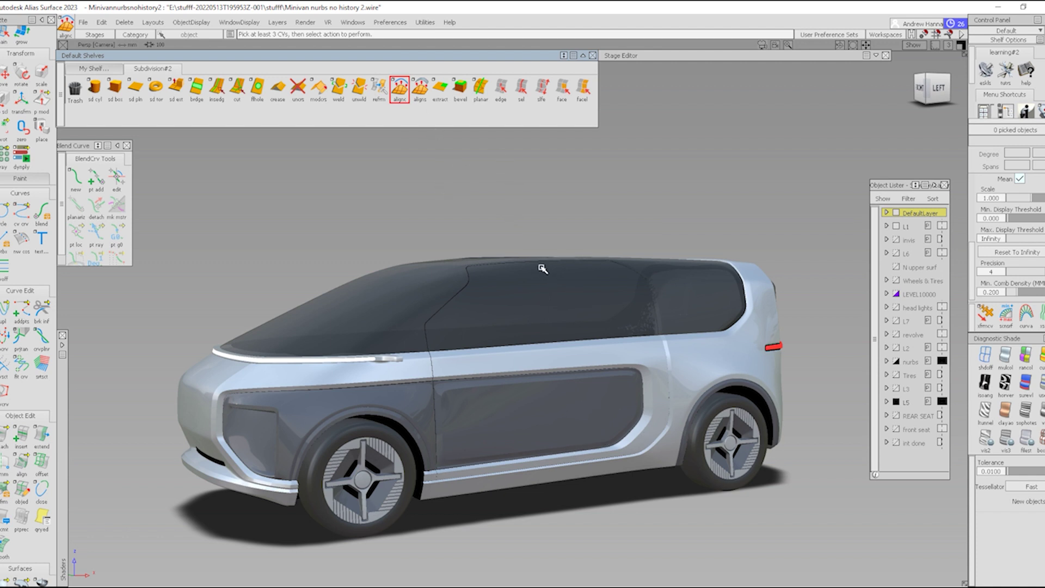
Step: Review the option settings of the Subdiv Align To Curve and Subdiv Align To Surface tools, closing each window
double_click(401, 92)
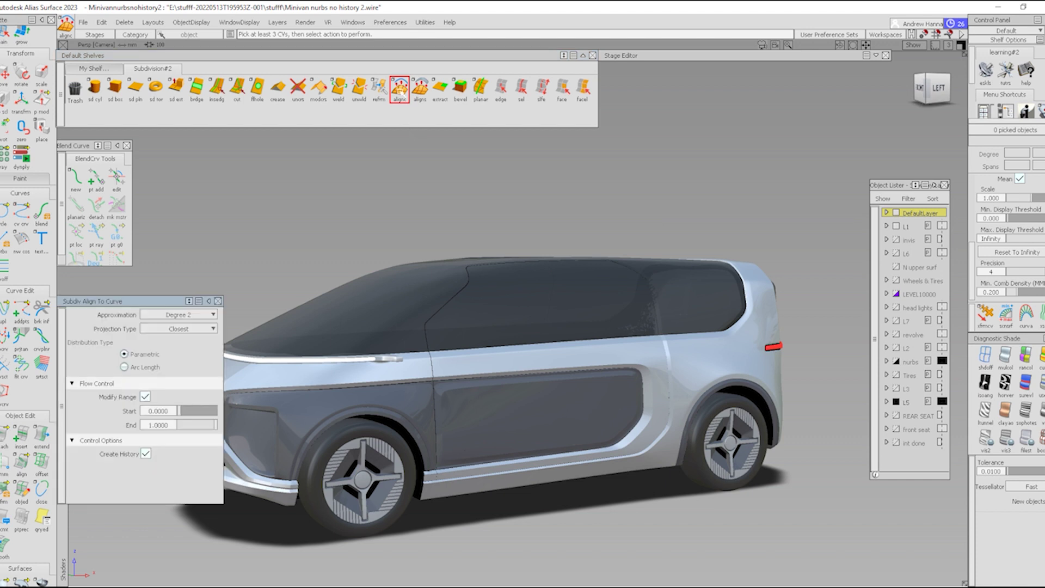
left_click(218, 301)
double_click(419, 87)
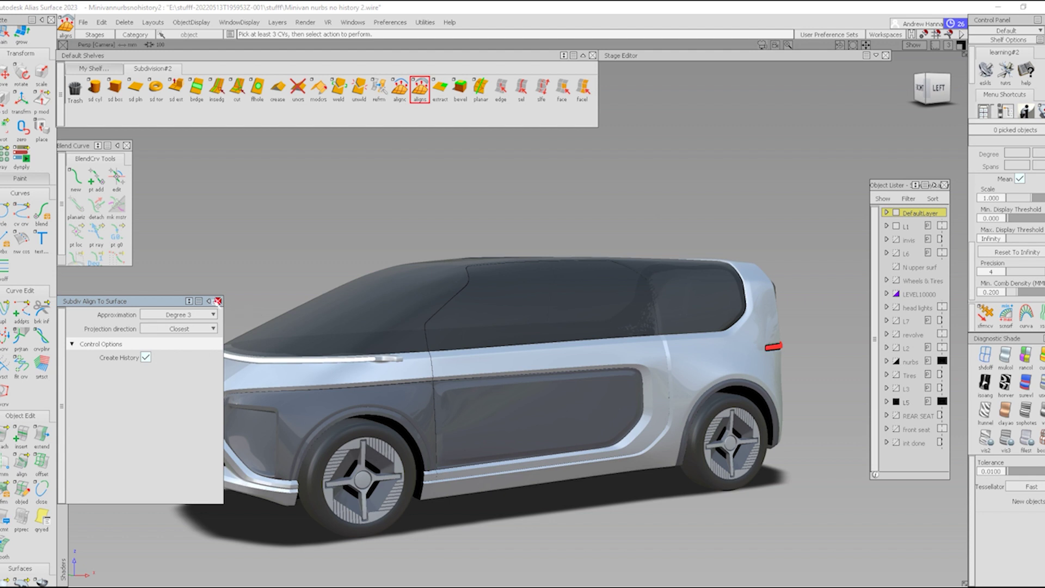
left_click(218, 301)
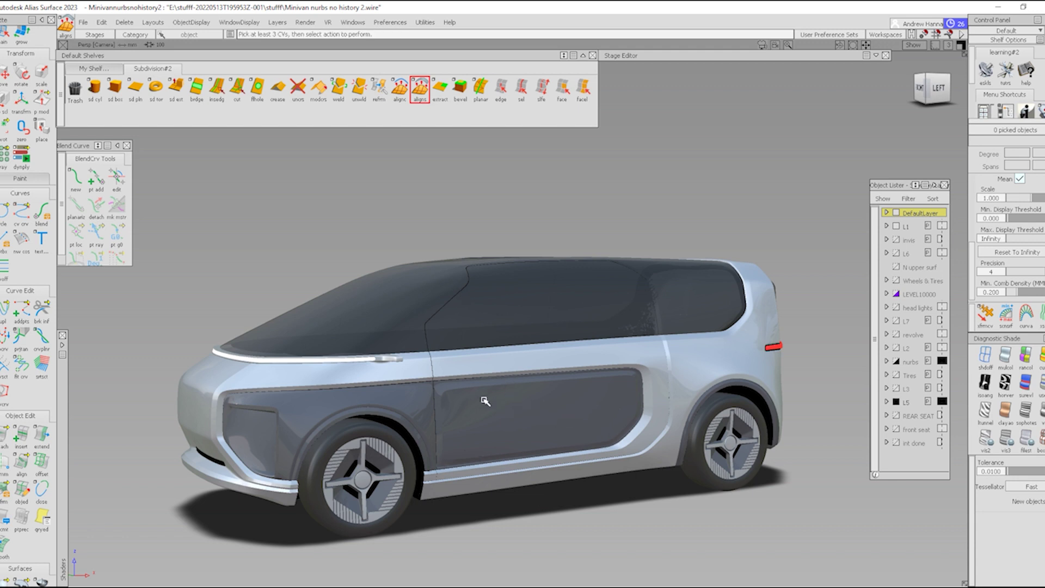
Step: Inspect the minivan body from several angles with the subdivision control cage shown and hidden
left_click_drag(478, 391, 585, 418, "alt+shift")
key("alt+t")
left_click_drag(645, 446, 615, 430, "alt+shift")
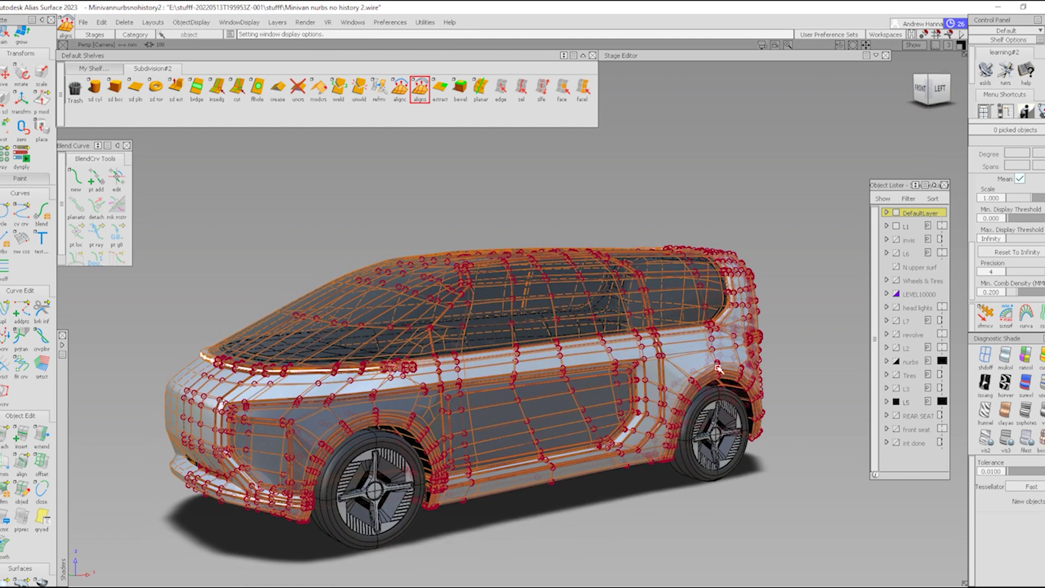
right_click_drag(698, 412, 738, 426, "alt+shift")
middle_click_drag(738, 426, 617, 419, "alt+shift")
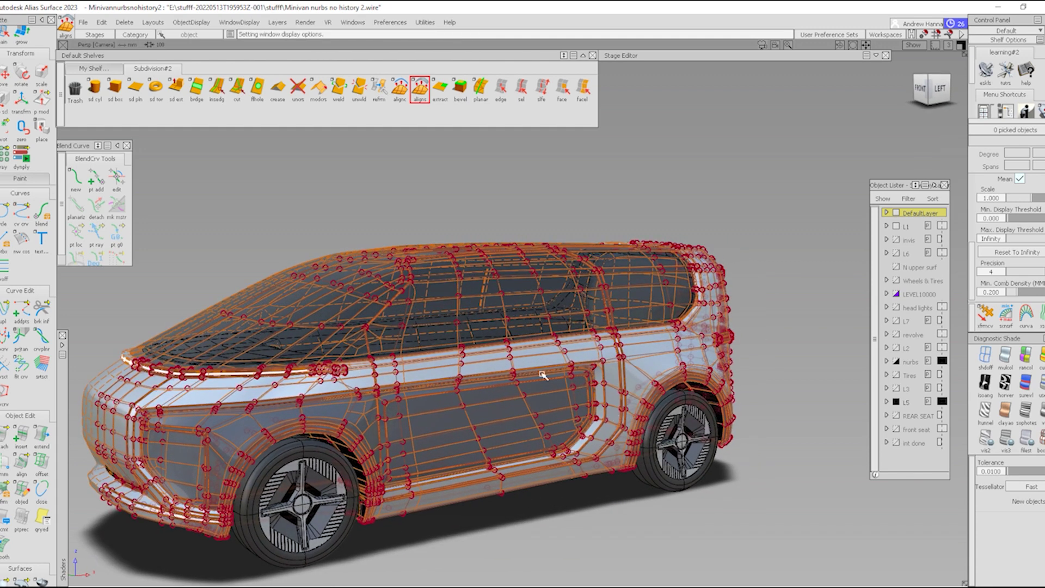
key("alt+t")
right_click_drag(646, 488, 566, 441, "alt+shift")
left_click_drag(566, 441, 546, 373, "alt+shift")
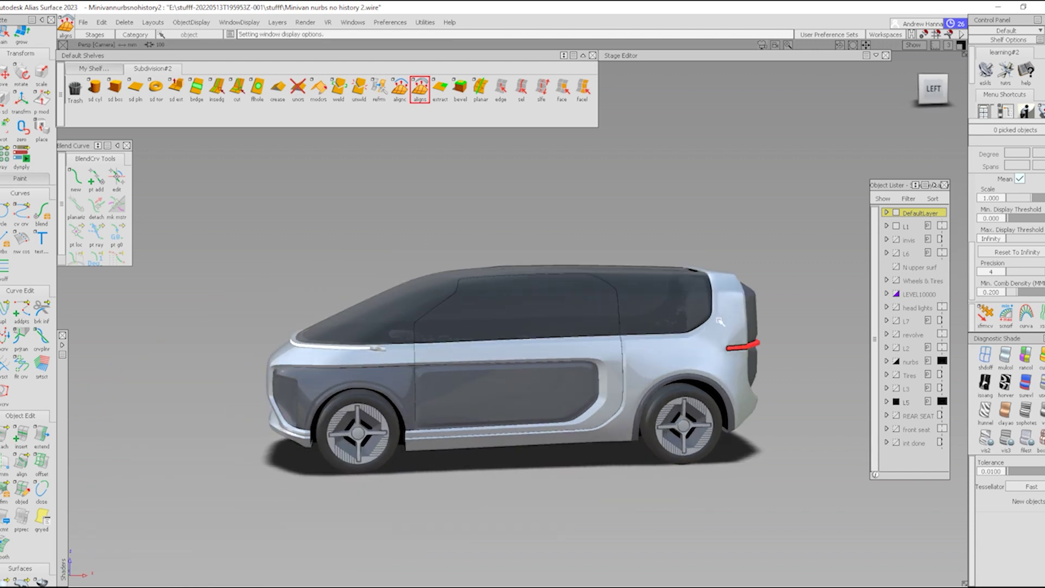
left_click_drag(401, 419, 606, 368, "alt+shift")
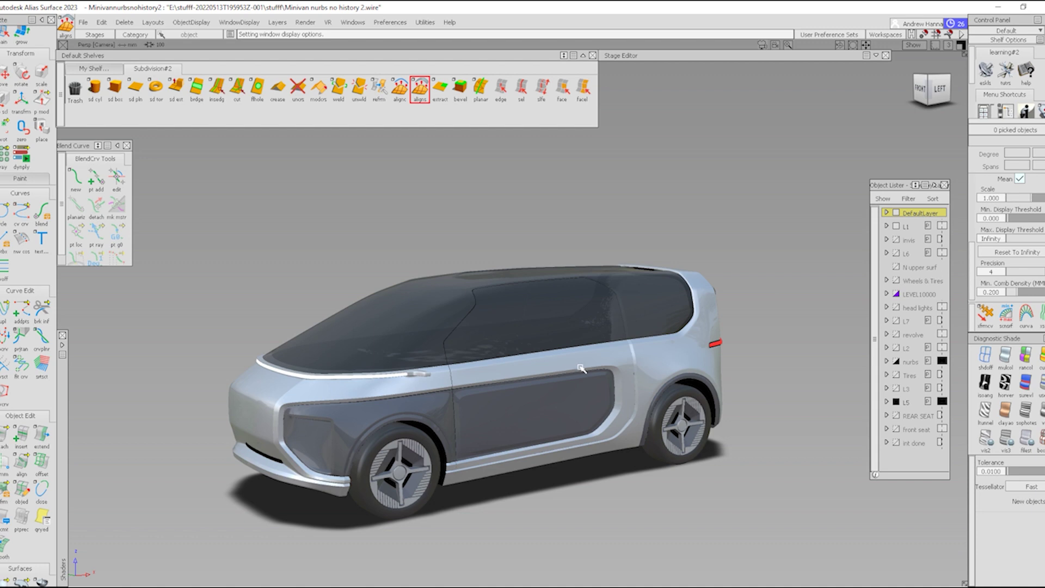
right_click_drag(601, 357, 614, 354, "alt+shift")
left_click_drag(613, 354, 559, 440, "alt+shift")
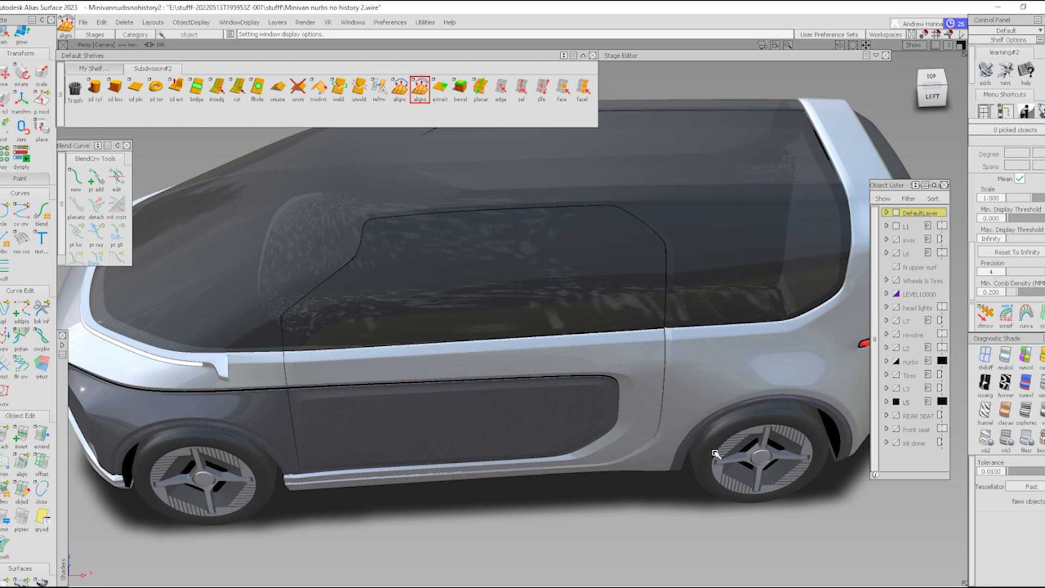
left_click_drag(715, 453, 576, 339, "alt+shift")
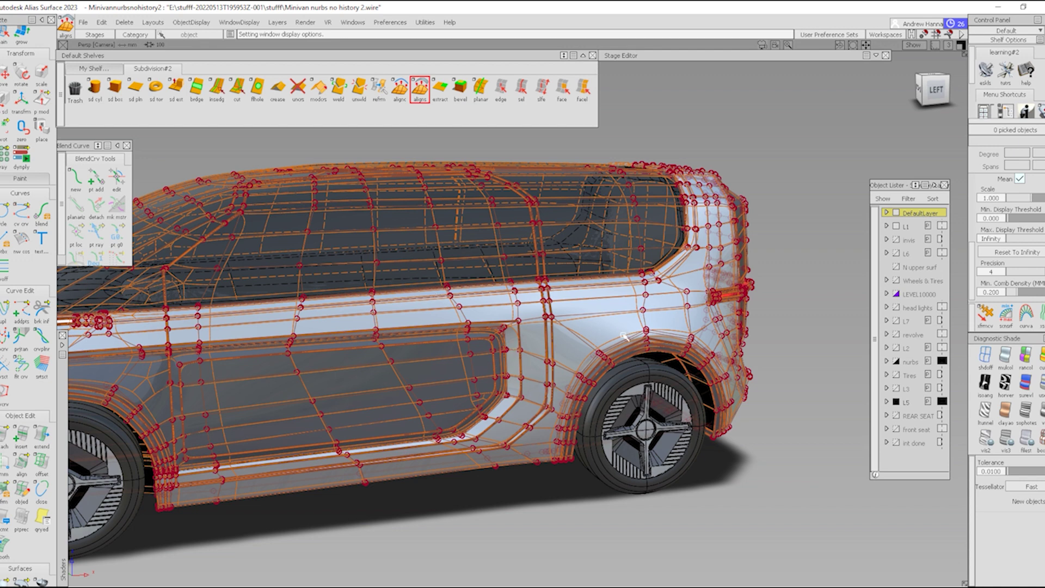
Step: Show the control cage, then pick and hide the rear wheel to expose the wheel arch
middle_click_drag(663, 422, 586, 402, "alt+shift")
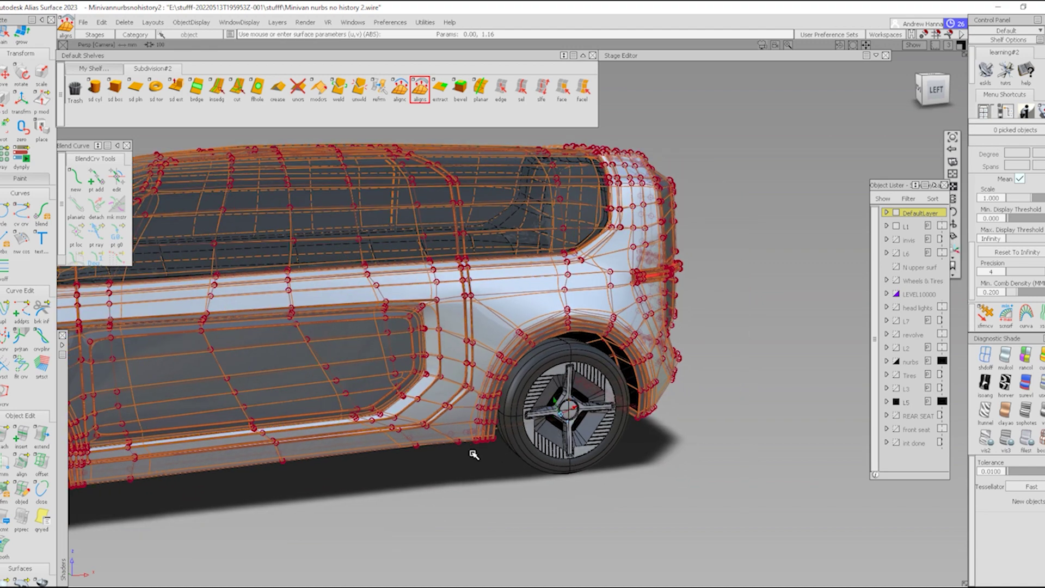
right_click_drag(467, 469, 511, 466, "alt+shift")
left_click_drag(511, 465, 413, 451, "alt+shift")
left_click_drag(445, 310, 445, 369, "ctrl+shift")
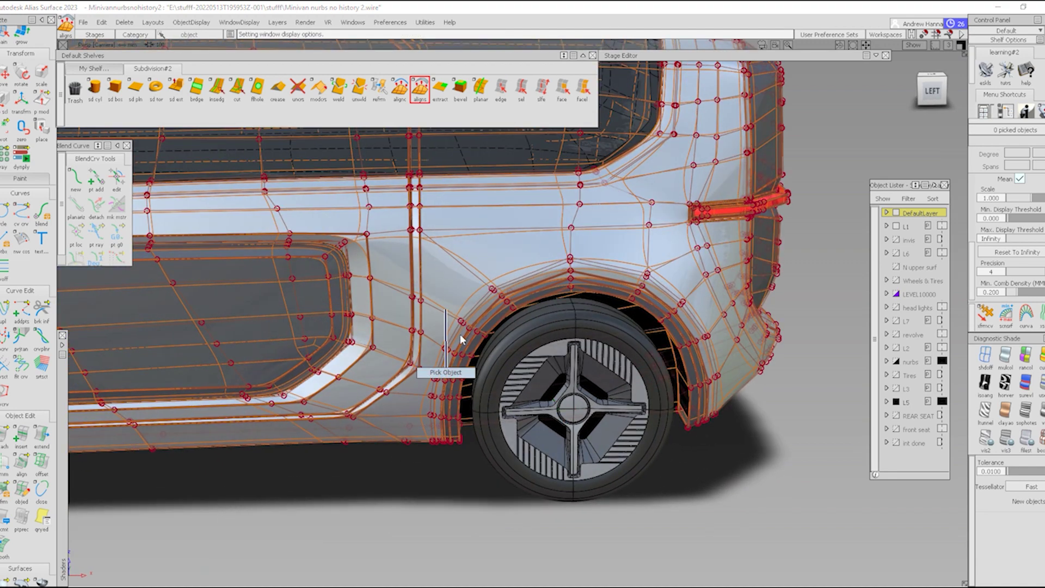
left_click(474, 304)
key("alt+h")
left_click_drag(557, 556, 559, 470, "ctrl+shift")
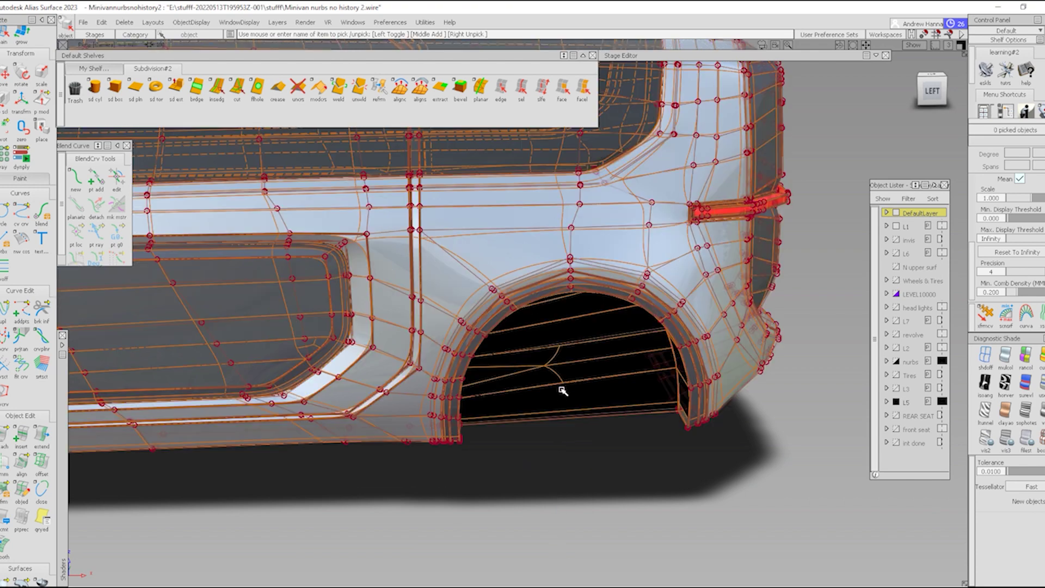
Step: In unshaded wireframe display, pick the row of CVs across the rear wheel arch's front shoulder and move it slightly downward
left_click_drag(485, 405, 365, 422, "alt+shift")
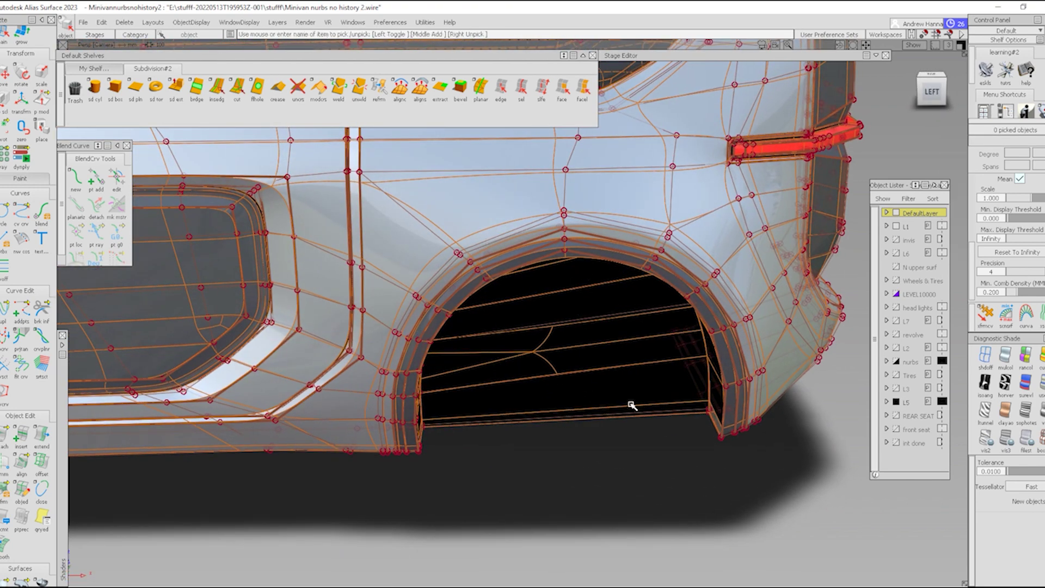
left_click_drag(631, 406, 641, 280, "alt+shift")
left_click_drag(561, 358, 565, 325, "alt+shift")
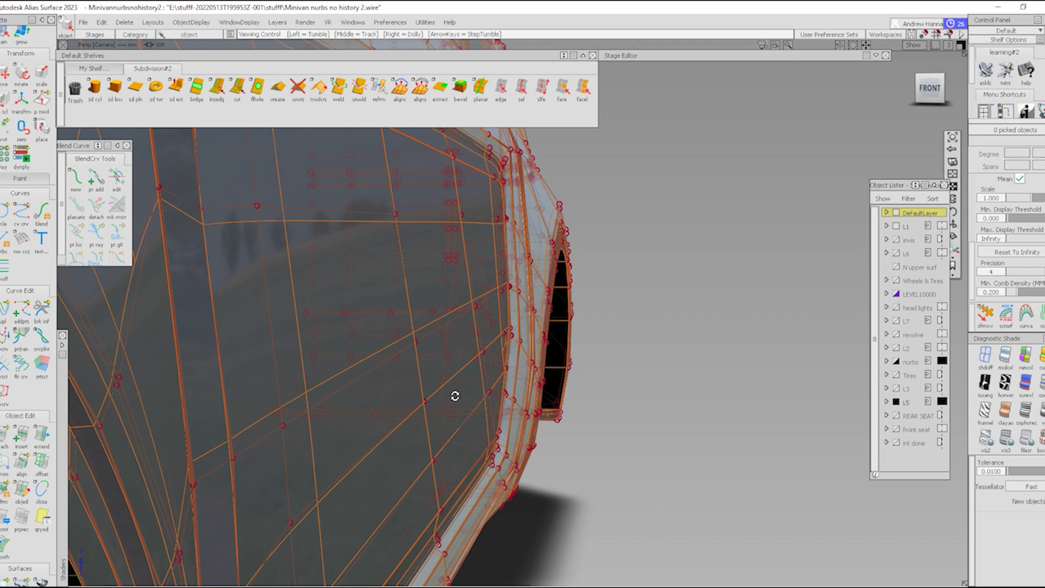
mouse_move(455, 394)
left_mouse_down("alt+shift")
mouse_move(630, 343)
mouse_move(568, 304)
mouse_move(522, 432)
left_mouse_up("alt+shift")
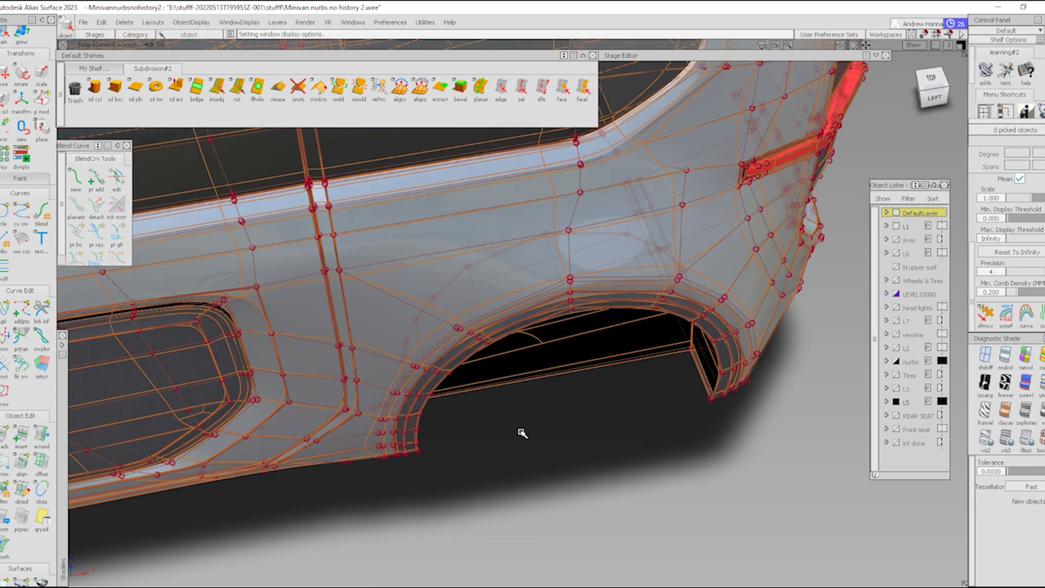
left_click(985, 357)
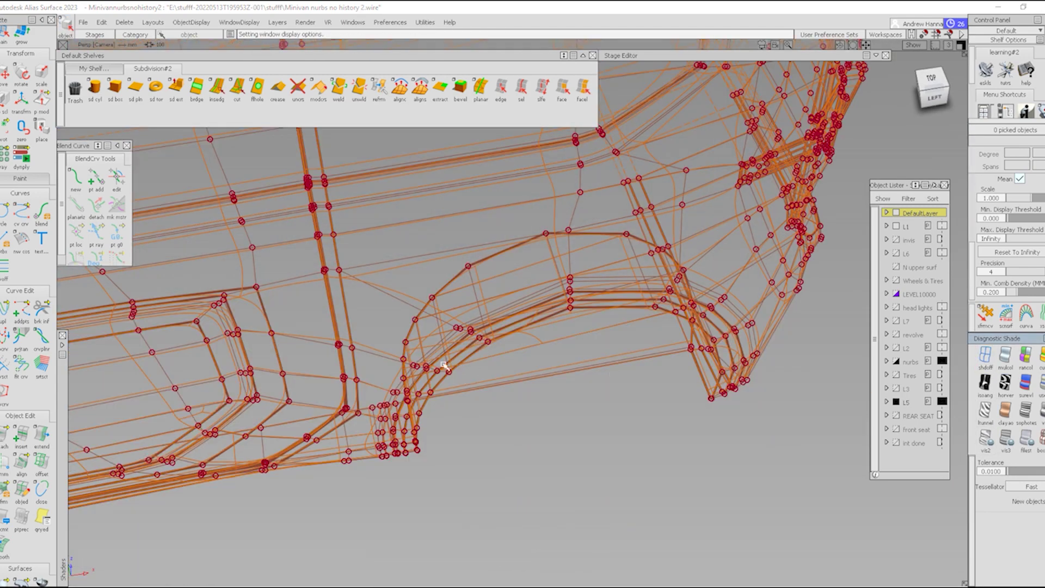
left_click_drag(445, 365, 493, 350, "ctrl+shift")
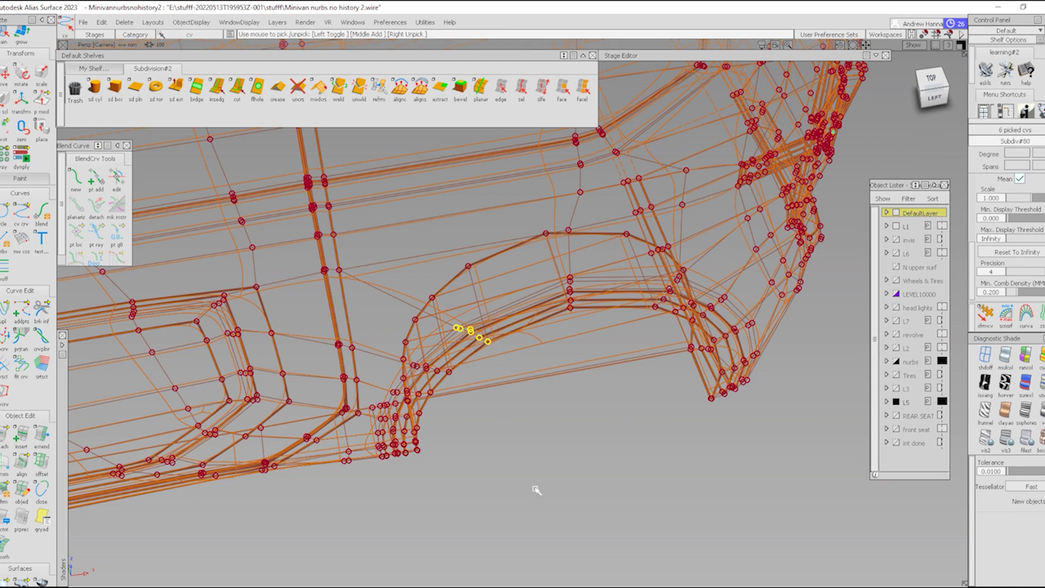
key("m")
left_click_drag(546, 427, 551, 417)
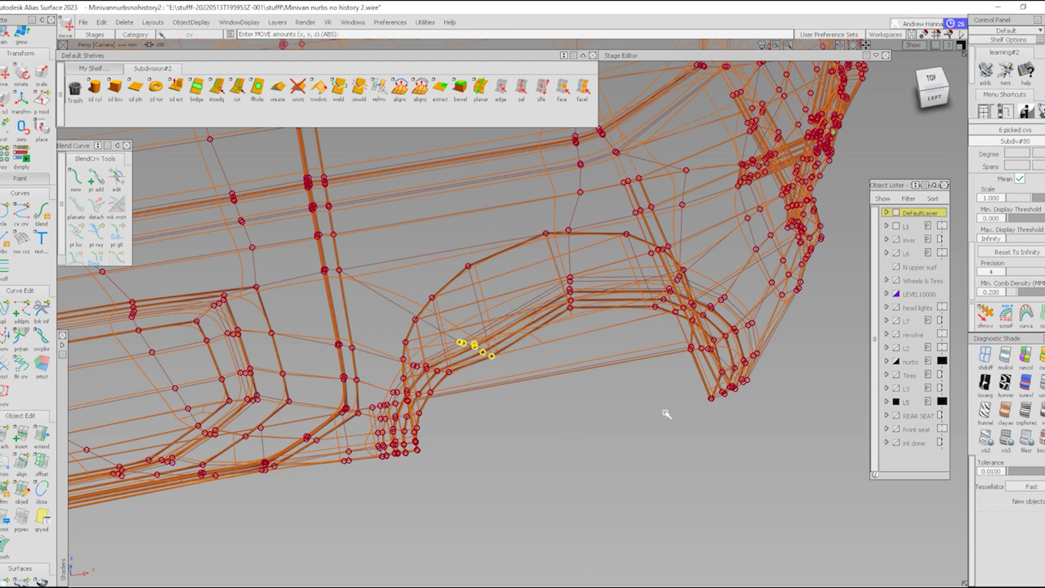
left_click_drag(510, 447, 486, 381, "alt+shift")
middle_click_drag(542, 453, 543, 411, "ctrl+shift")
left_click_drag(558, 463, 565, 370, "ctrl+shift")
right_click_drag(535, 393, 613, 479, "ctrl+shift")
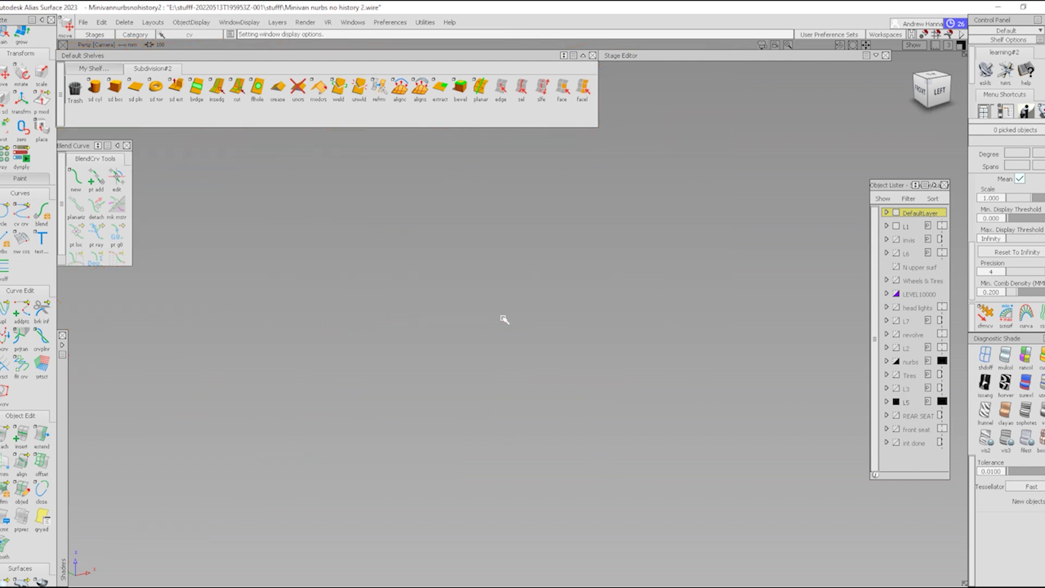
Step: Examine the shape of the rear wheel arch from the side and above, with and without its control cage
mouse_move(503, 319)
left_mouse_down("alt+shift")
mouse_move(504, 350)
mouse_move(600, 331)
mouse_move(613, 365)
mouse_move(527, 335)
left_mouse_up("alt+shift")
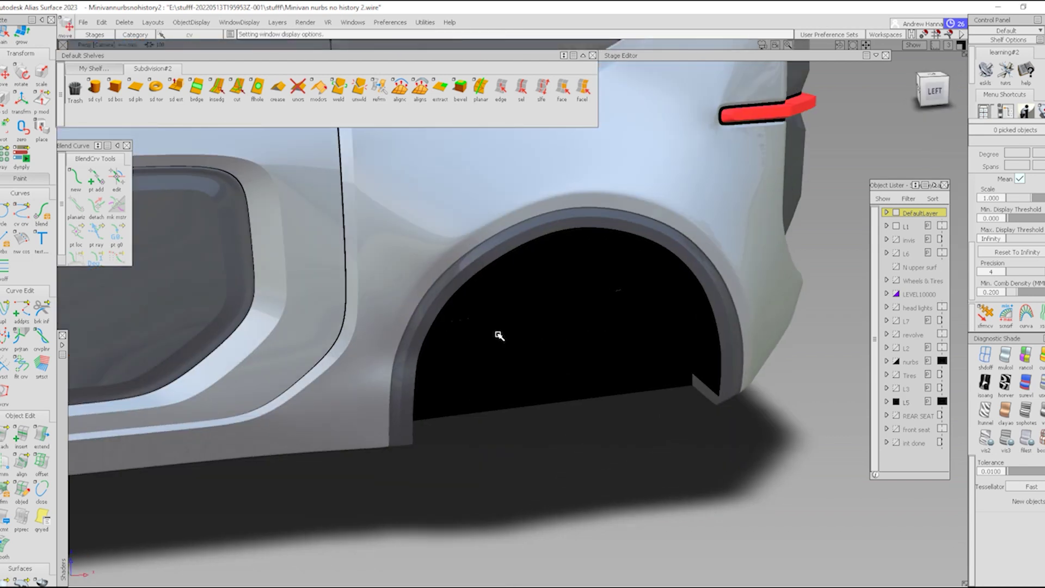
left_click_drag(483, 308, 526, 389, "alt+shift")
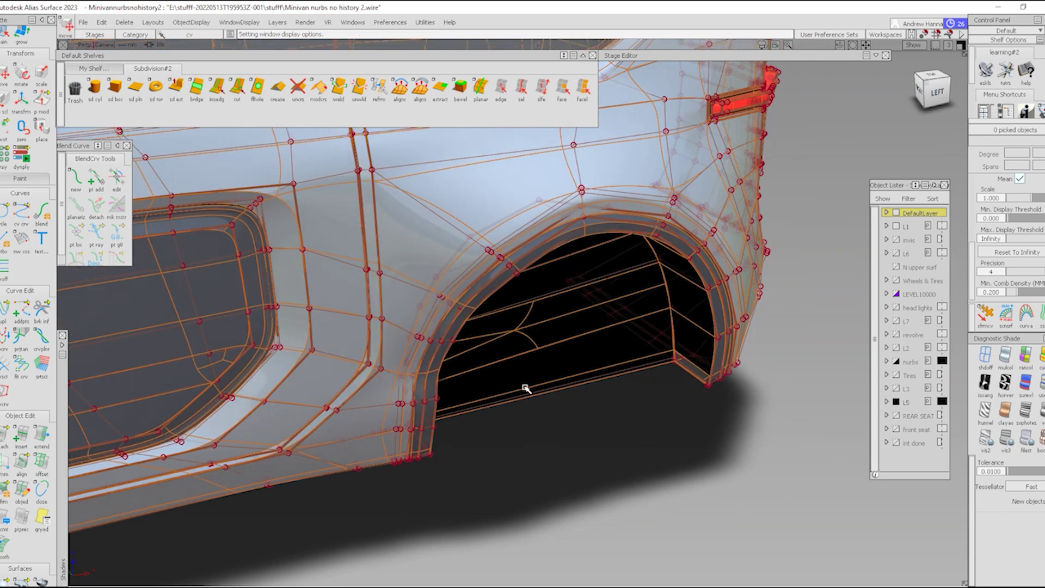
right_click_drag(462, 457, 565, 476, "ctrl+shift")
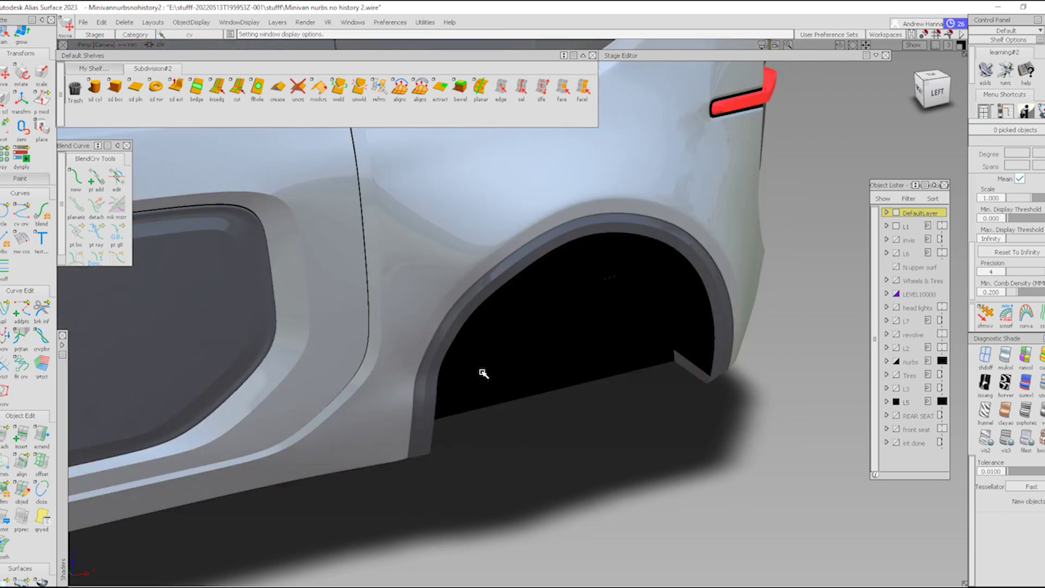
mouse_move(483, 374)
left_mouse_down("alt+shift")
mouse_move(556, 373)
mouse_move(515, 395)
mouse_move(311, 408)
mouse_move(467, 397)
left_mouse_up("alt+shift")
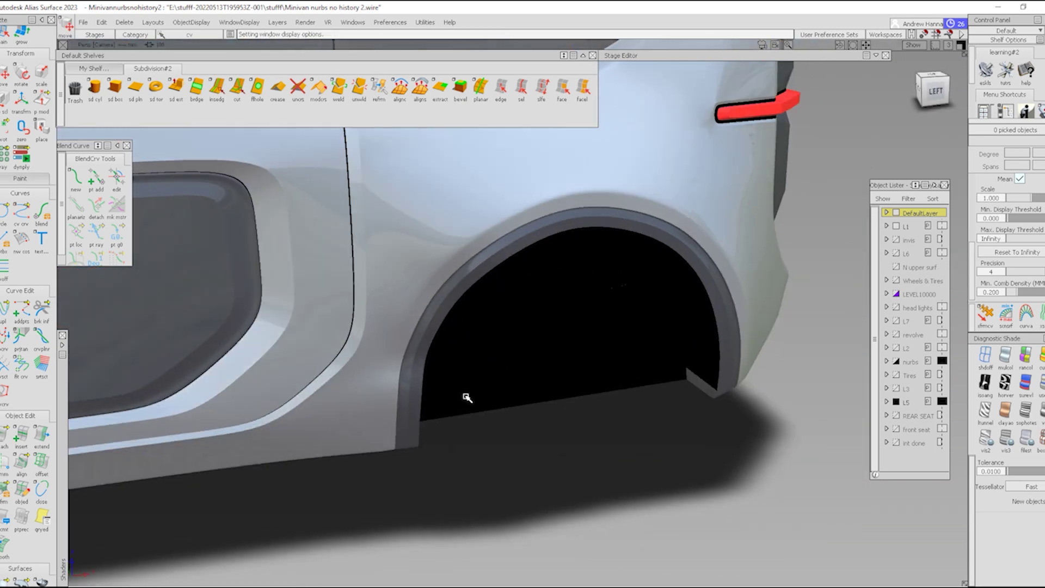
right_click_drag(466, 397, 547, 424, "ctrl+shift")
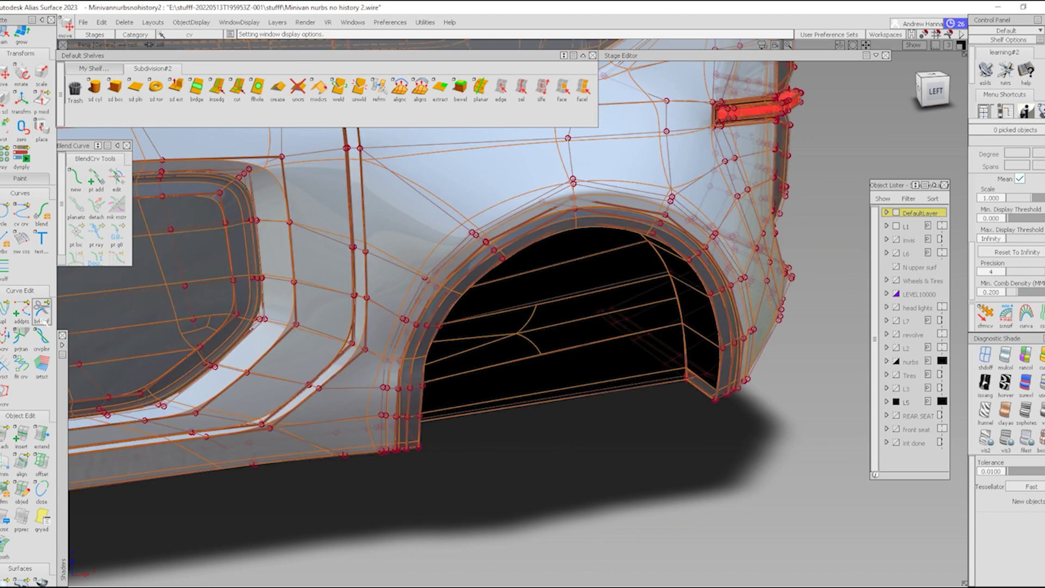
left_click_drag(674, 258, 582, 450, "alt+shift")
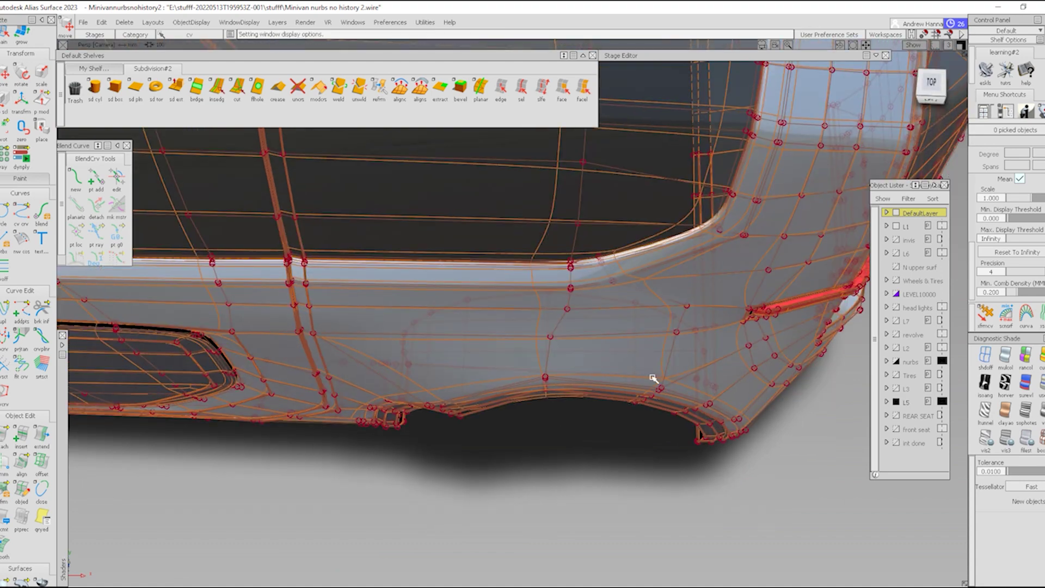
left_click_drag(647, 407, 555, 411, "alt+shift")
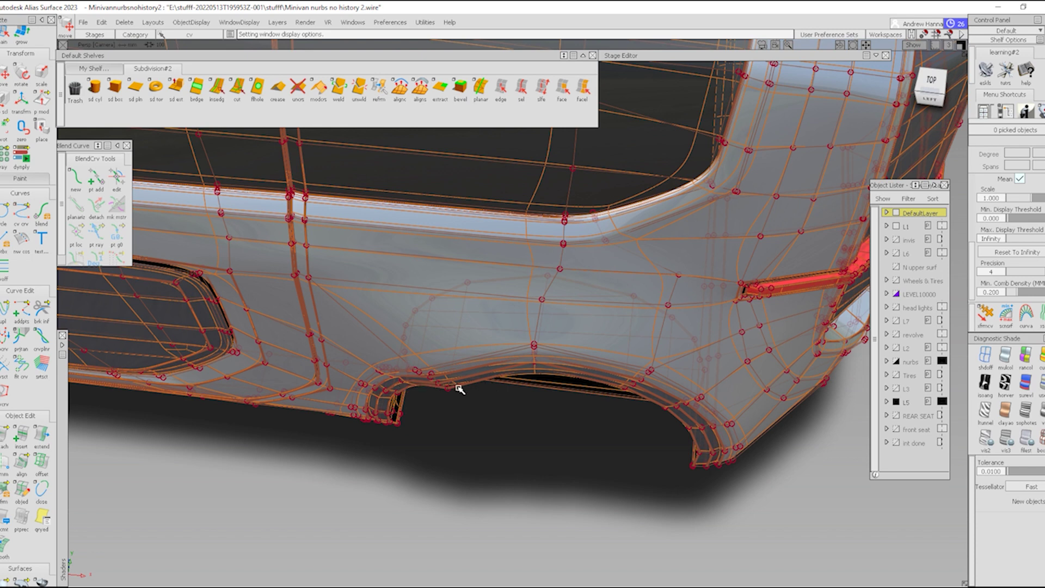
left_click_drag(397, 414, 447, 402, "alt+shift")
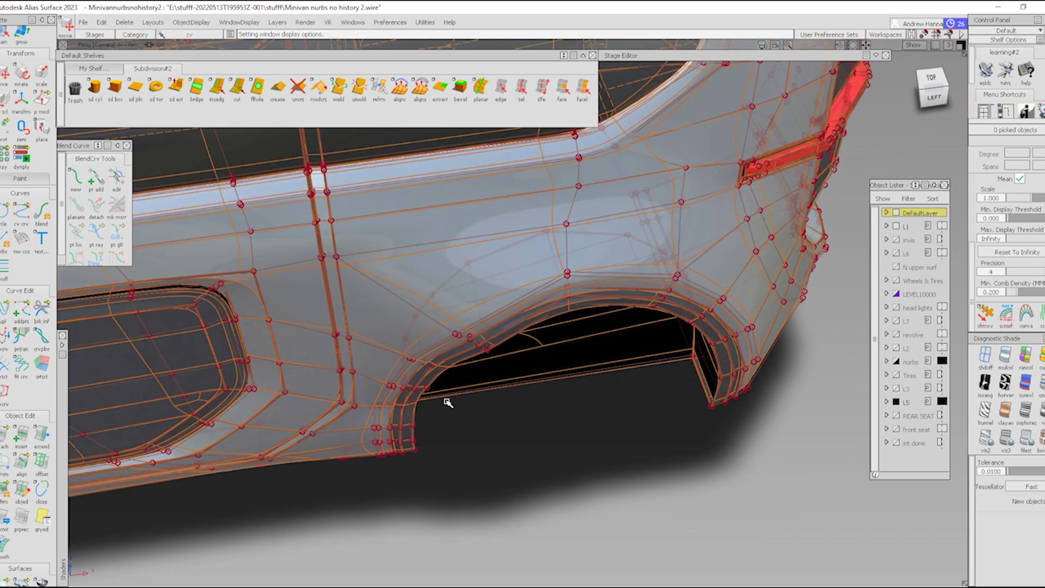
Step: Draw a straight two-point CV curve across the rear wheel opening, between the arch's lower front and rear ends
left_click(94, 68)
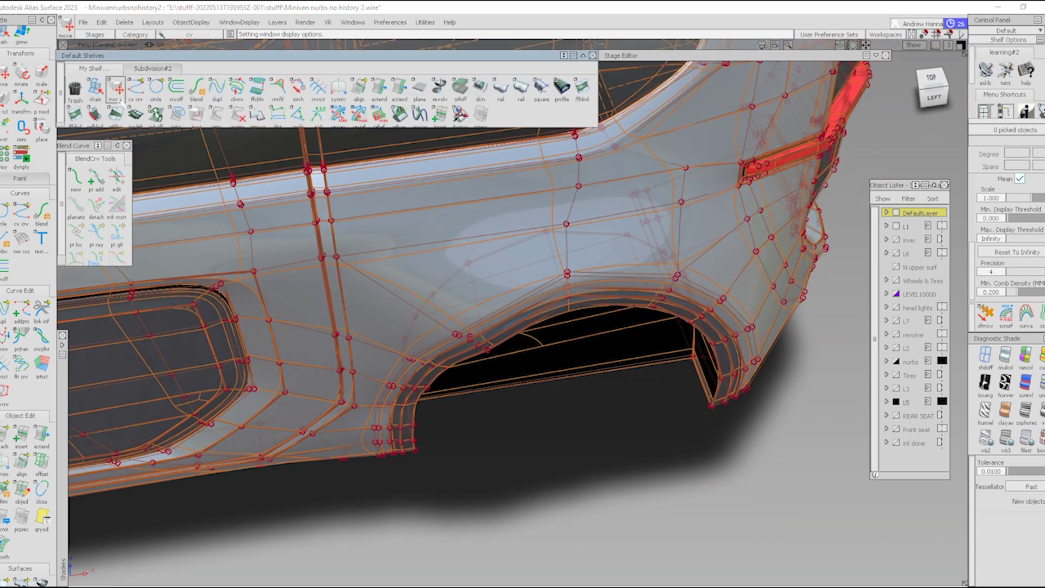
left_click(135, 87)
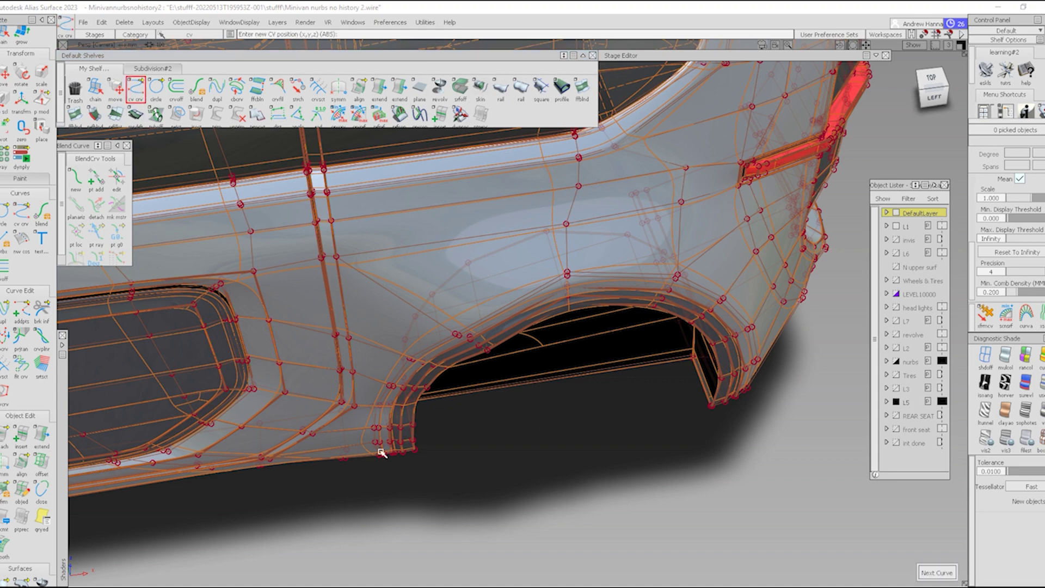
left_click_drag(440, 489, 488, 420, "alt+shift")
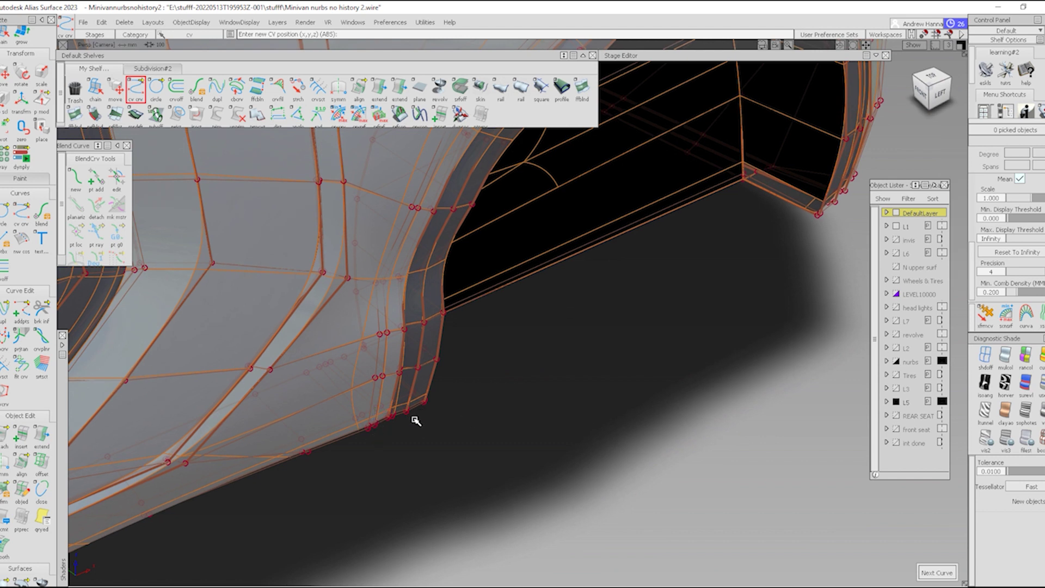
left_click(365, 433)
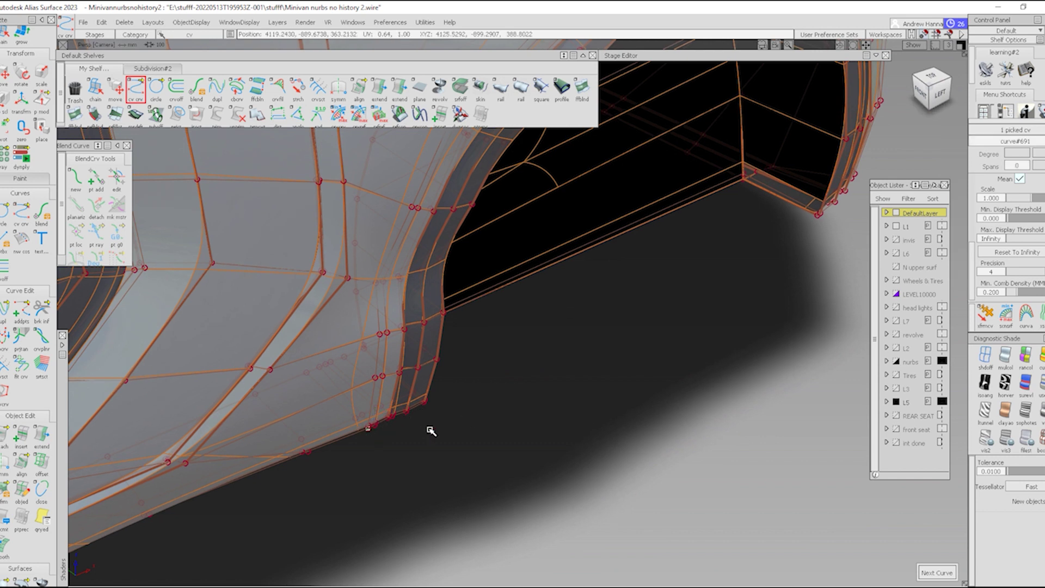
left_click_drag(725, 345, 704, 416, "alt+shift")
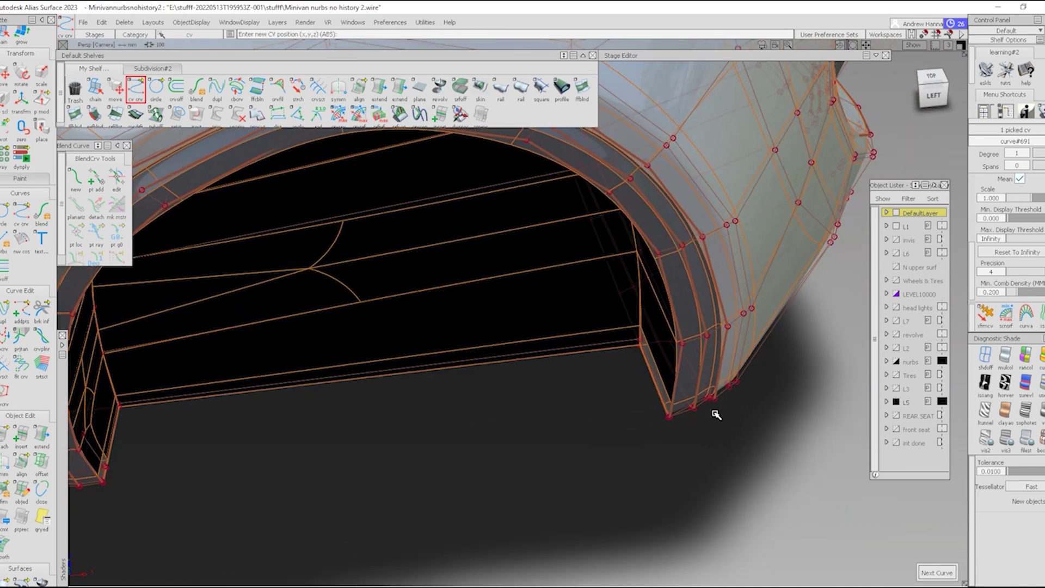
left_click(702, 417)
right_click_drag(680, 445, 335, 426, "alt+shift")
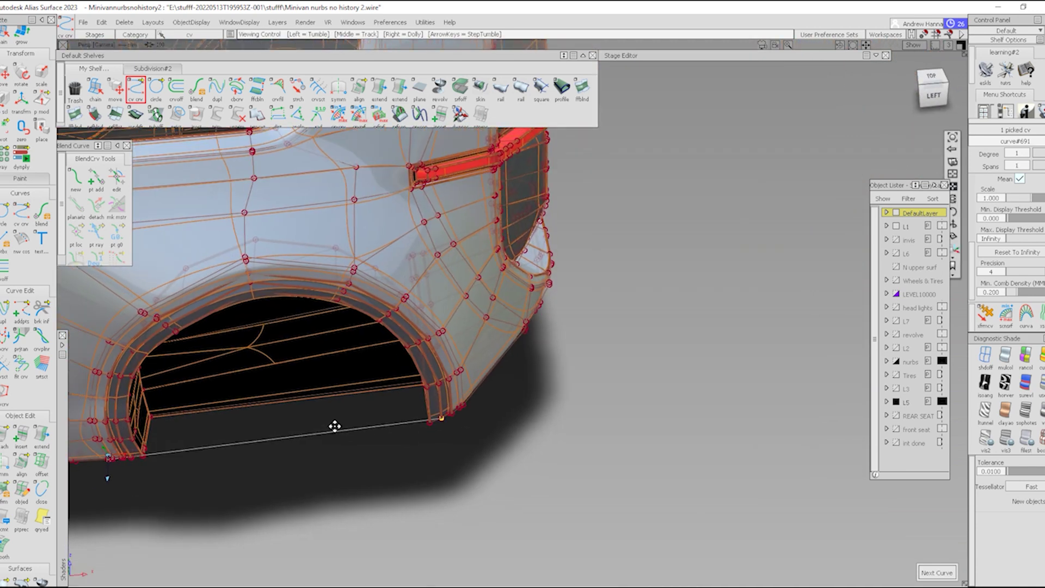
middle_click_drag(335, 426, 494, 394, "alt+shift")
left_click_drag(235, 411, 602, 354, "alt+shift")
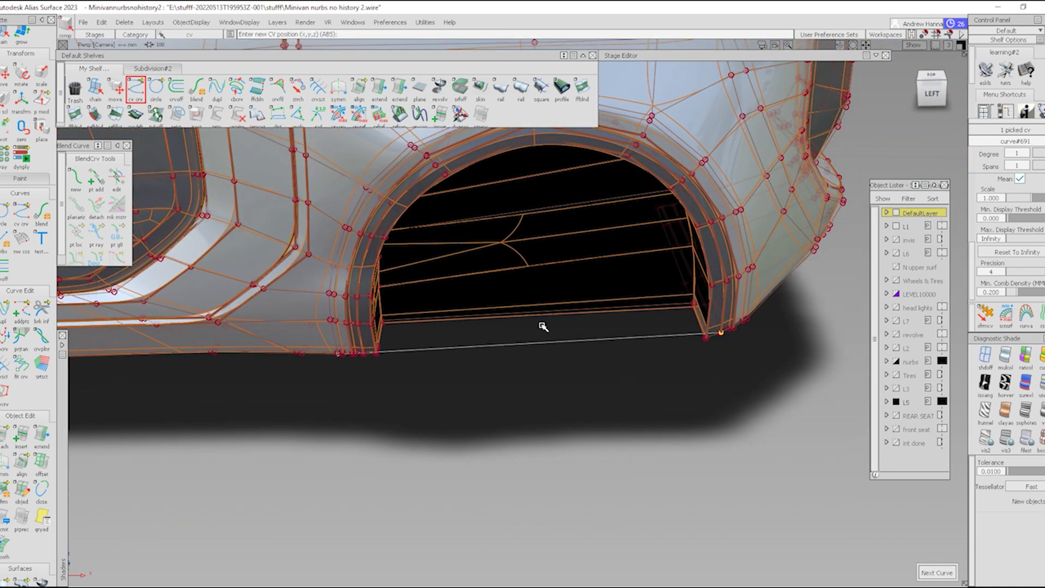
Step: Set the straight curve across the wheel opening to degree 2 and move its middle CV so the curve bows slightly outward
left_click_drag(542, 325, 670, 361, "ctrl+shift")
left_click(1028, 153)
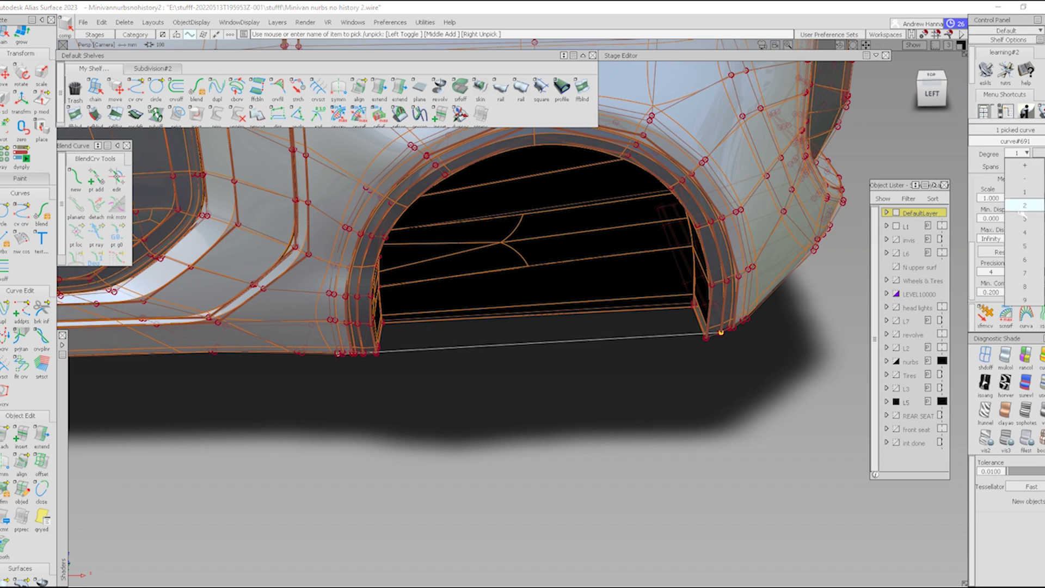
left_click(1018, 210)
left_click_drag(490, 338, 523, 332, "ctrl+shift")
left_click_drag(523, 332, 588, 379)
middle_click_drag(599, 421, 597, 350, "ctrl+shift")
middle_click_drag(598, 372, 603, 393)
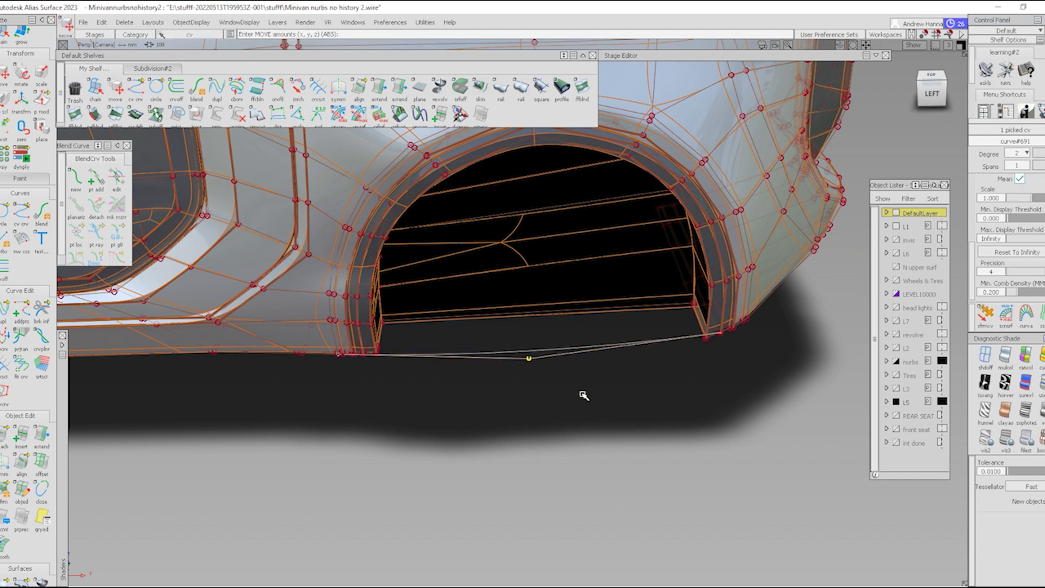
left_click_drag(521, 413, 493, 277, "ctrl+shift")
Step: Draw a vertical two-point CV curve upward from the middle of the bowed curve, rising above the wheel opening
left_click(135, 84)
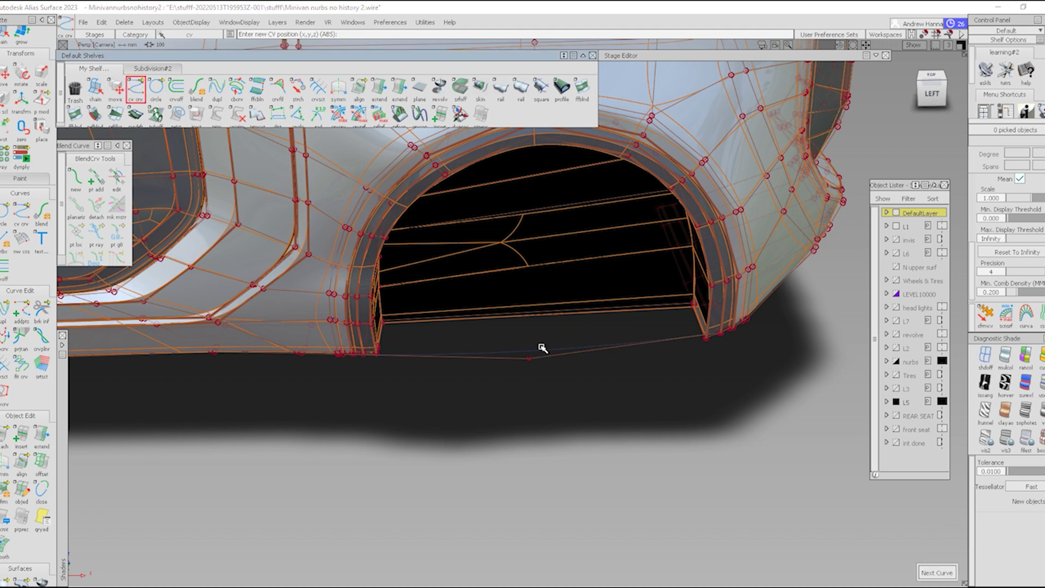
left_click_drag(546, 349, 529, 354, "ctrl+alt")
middle_click_drag(497, 362, 496, 364, "alt+shift")
left_click_drag(497, 364, 721, 356, "alt+shift")
middle_click_drag(514, 359, 531, 442, "alt+shift")
right_click_drag(571, 340, 572, 179)
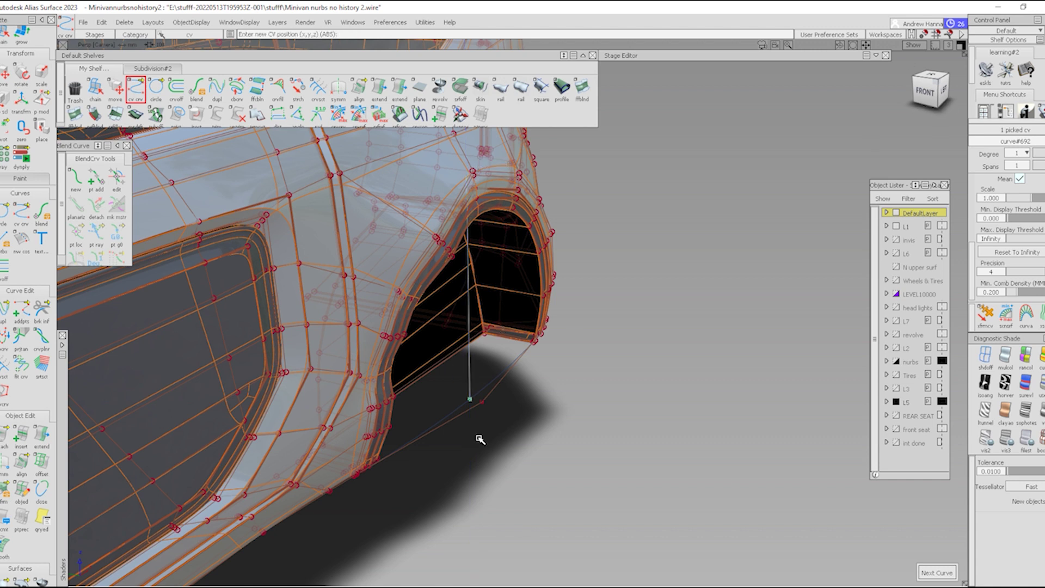
Step: Isolate the two construction curves in the front view and set both to degree 2
left_click_drag(416, 389, 468, 426, "ctrl+shift")
left_click_drag(451, 379, 502, 414)
key("alt+h")
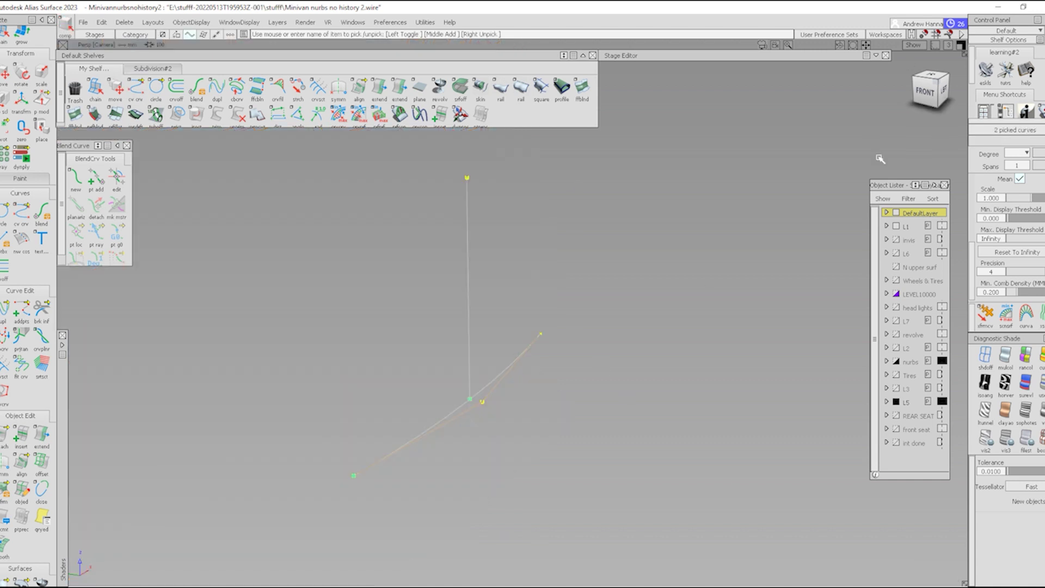
left_click(926, 92)
left_click(1026, 153)
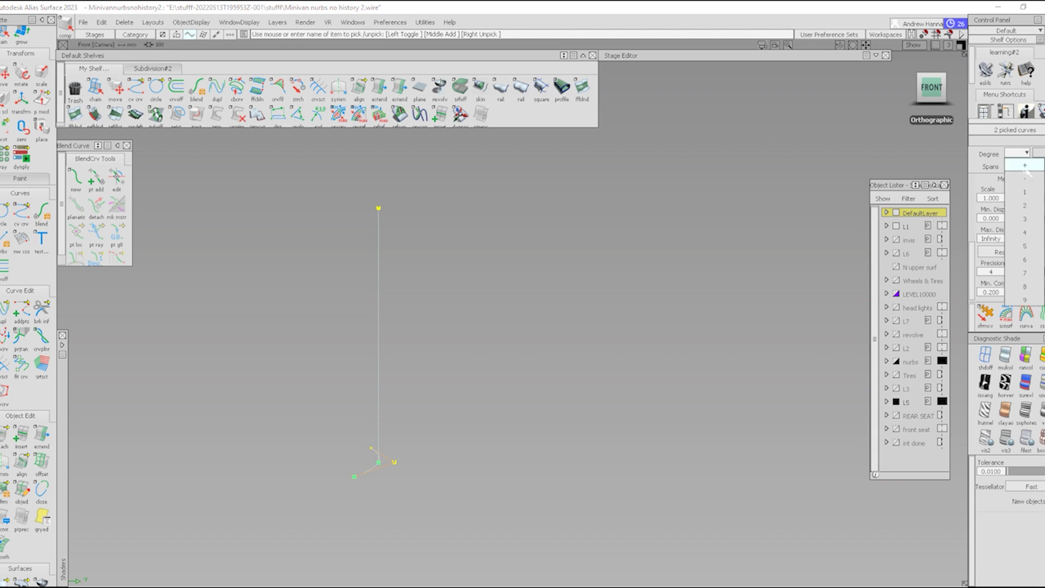
left_click(1019, 205)
Step: Move the vertical curve's middle and upper CVs outward so it follows the body side, and show the whole model again
left_click_drag(292, 206, 504, 372, "ctrl+shift")
middle_click_drag(495, 332, 519, 307, "ctrl+shift")
left_click_drag(492, 334, 489, 303, "ctrl+shift")
left_click_drag(368, 172, 496, 276, "ctrl+shift")
key("F9")
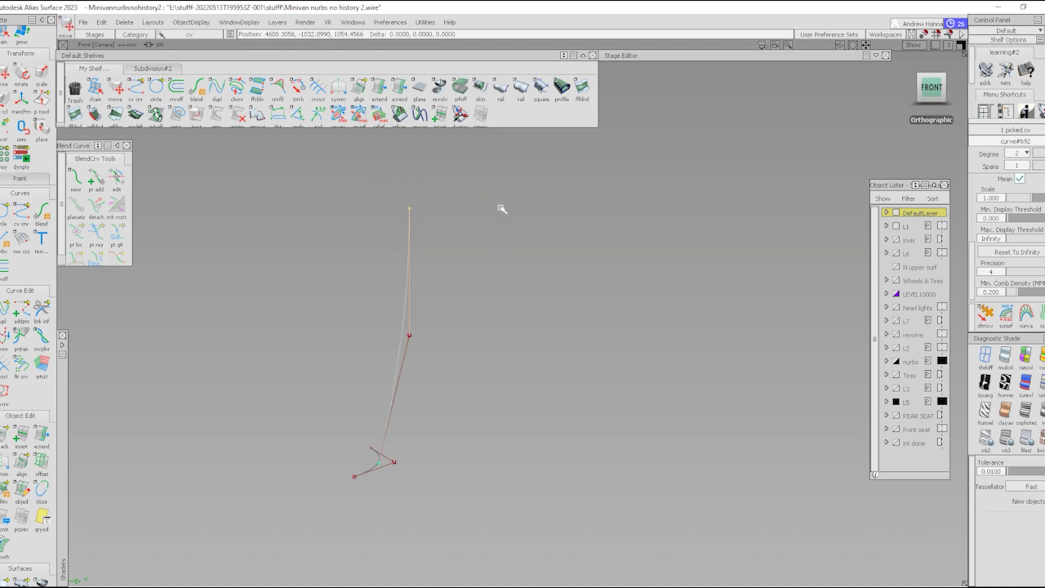
middle_click_drag(499, 207, 492, 214)
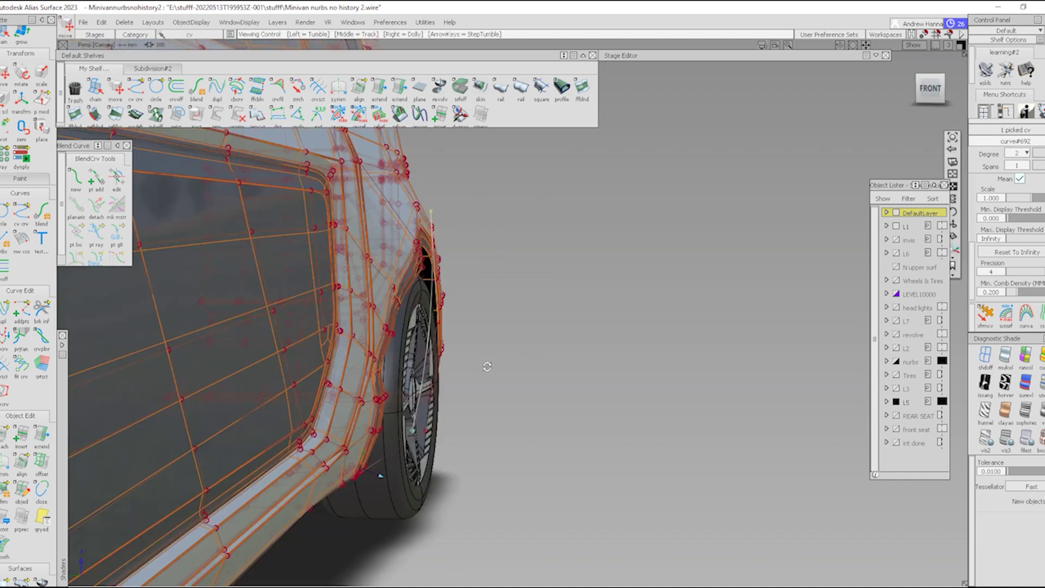
Step: Create a rail surface with the bowed lower curve as generation curve and the vertical curve as primary rail
left_click_drag(485, 361, 387, 411, "alt+shift")
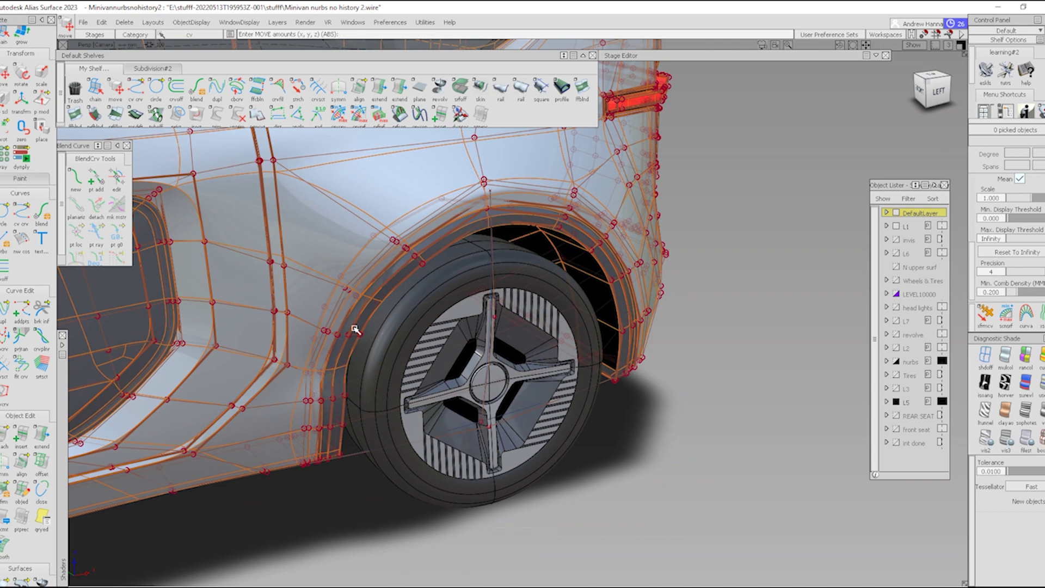
left_click_drag(310, 388, 354, 318, "ctrl+shift")
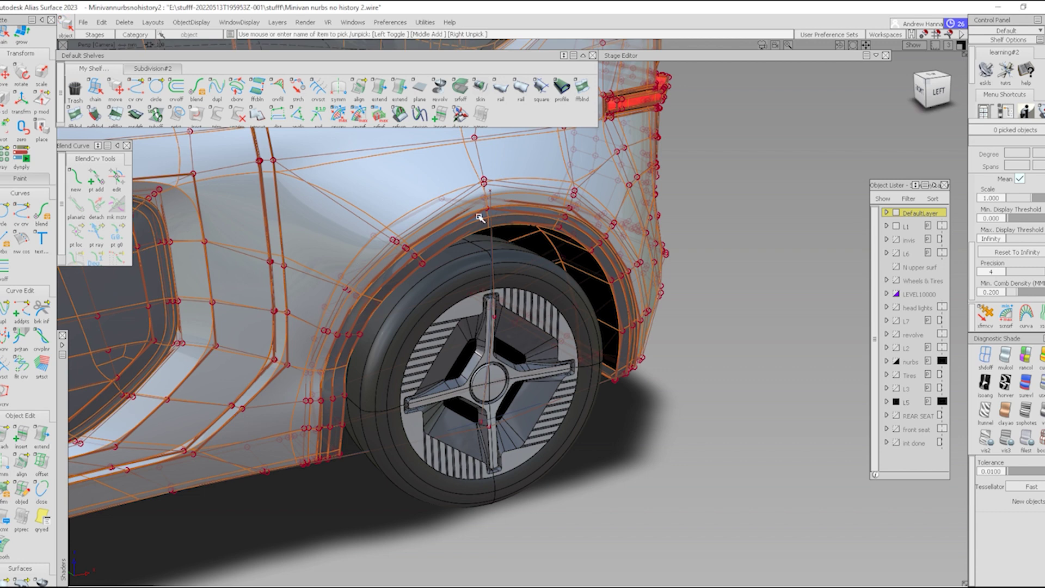
left_click_drag(479, 216, 467, 239, "ctrl+shift")
left_click(479, 363)
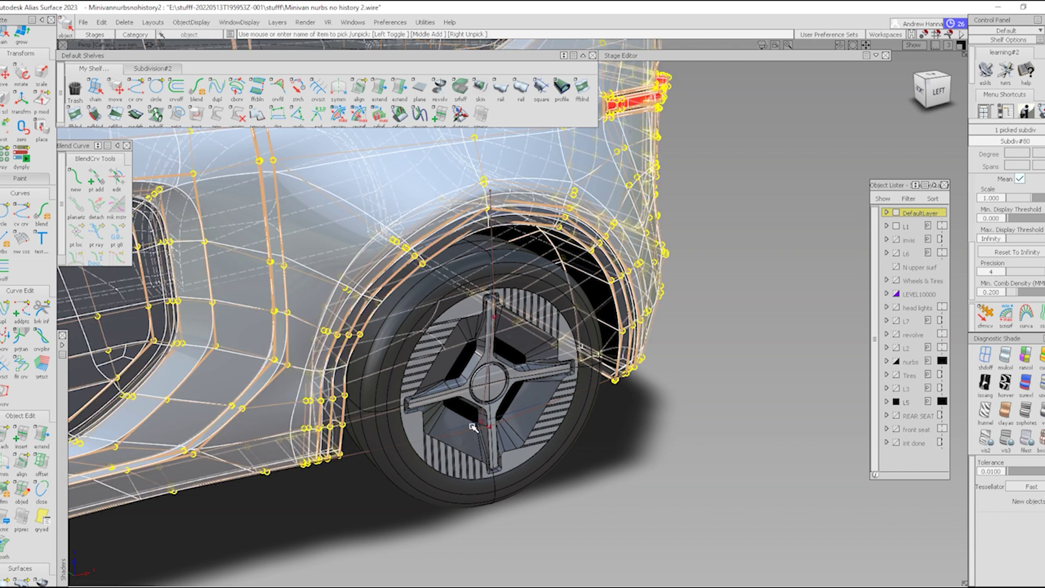
left_click(500, 89)
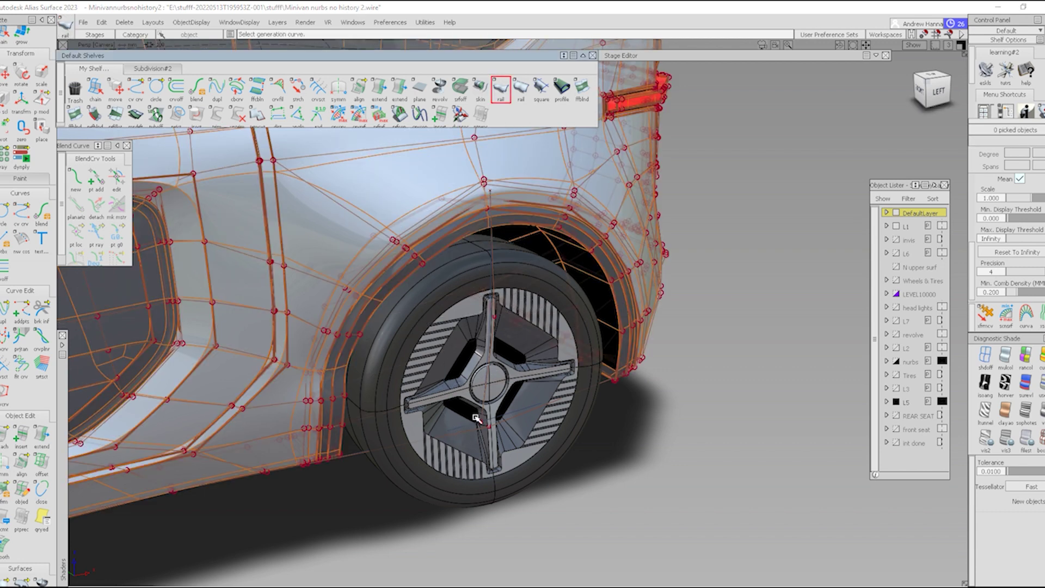
left_click_drag(457, 419, 551, 373, "alt+shift")
left_click(531, 380)
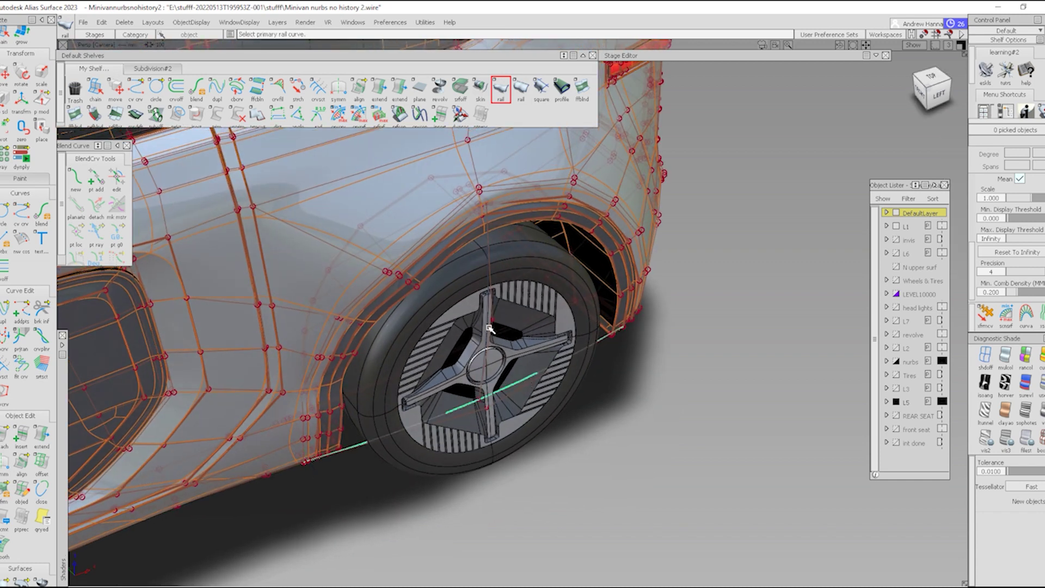
left_click(490, 252)
left_click_drag(490, 253, 555, 346, "alt+shift")
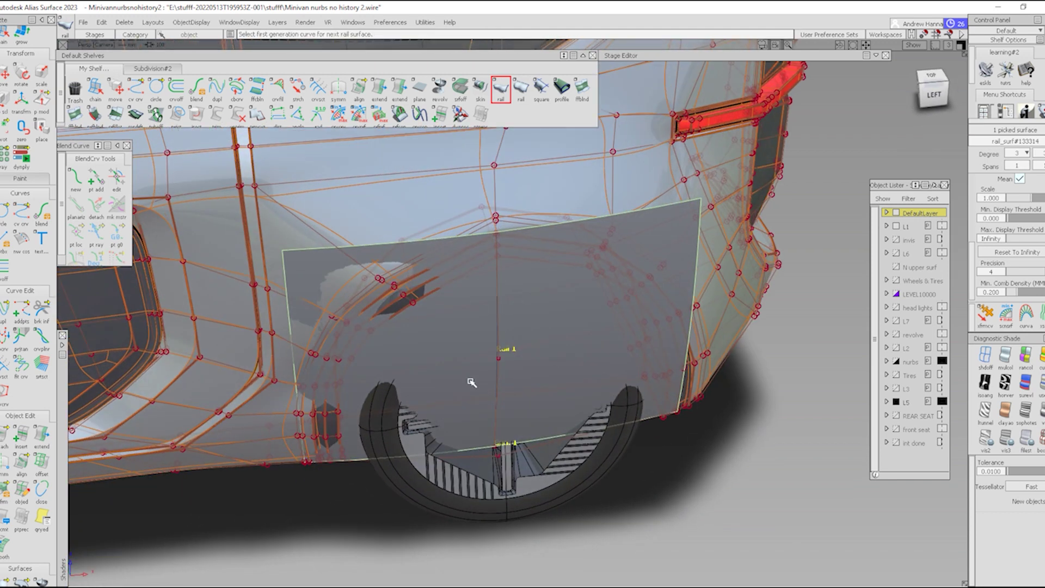
Step: Hide the rear wheel and turn off diagnostic shading to expose the arch cage and rail surface in wireframe
left_click_drag(303, 383, 451, 308, "alt+shift")
left_click(432, 333)
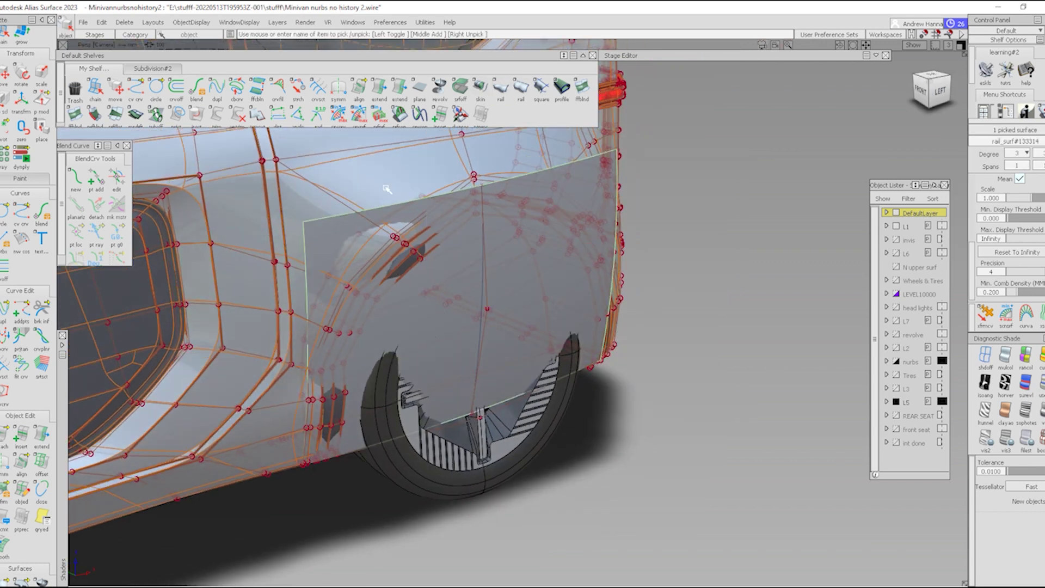
left_click(365, 170)
right_click_drag(365, 170, 487, 369, "ctrl+shift")
left_click_drag(511, 276, 499, 458, "ctrl+shift")
left_click_drag(499, 457, 762, 370, "alt+shift")
left_click(985, 355)
mouse_move(445, 366)
left_mouse_down("alt+shift")
mouse_move(435, 403)
mouse_move(443, 432)
mouse_move(360, 419)
left_mouse_up("alt+shift")
left_click_drag(591, 353, 493, 321, "alt+shift")
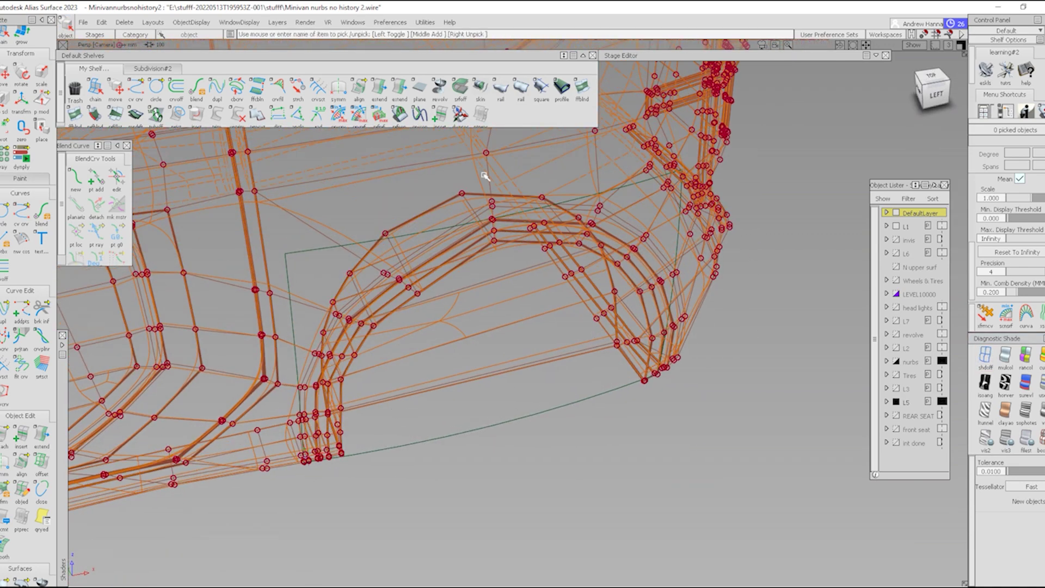
Step: Pick two edge loops around the rear wheel arch, check them against the rail surface's extent, and clear the selection
left_click(153, 68)
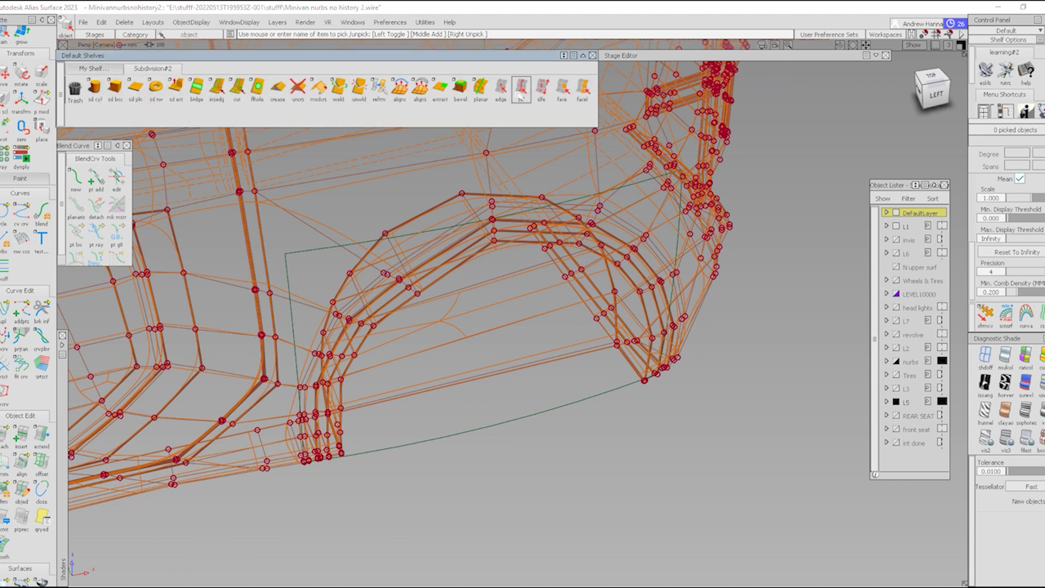
left_click(520, 93)
left_click_drag(452, 286, 420, 289, "alt+shift")
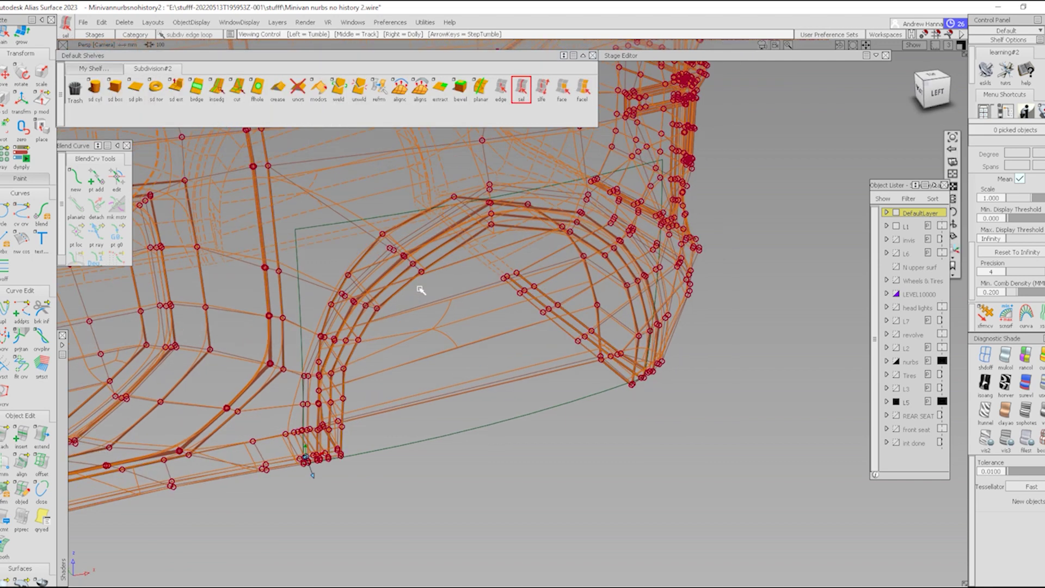
left_click(442, 256)
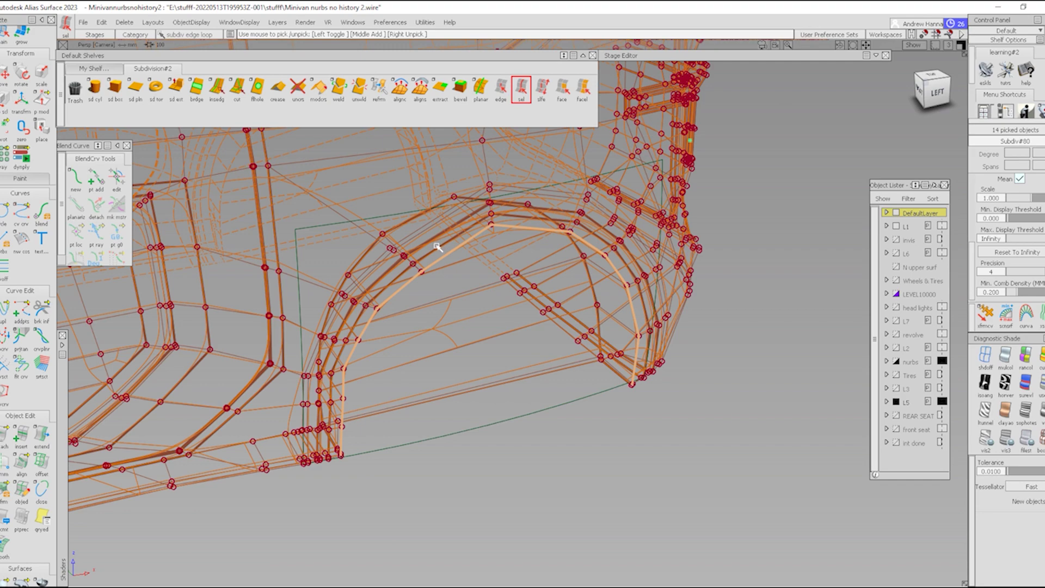
left_click(437, 248)
left_click_drag(367, 379, 319, 407, "alt+shift")
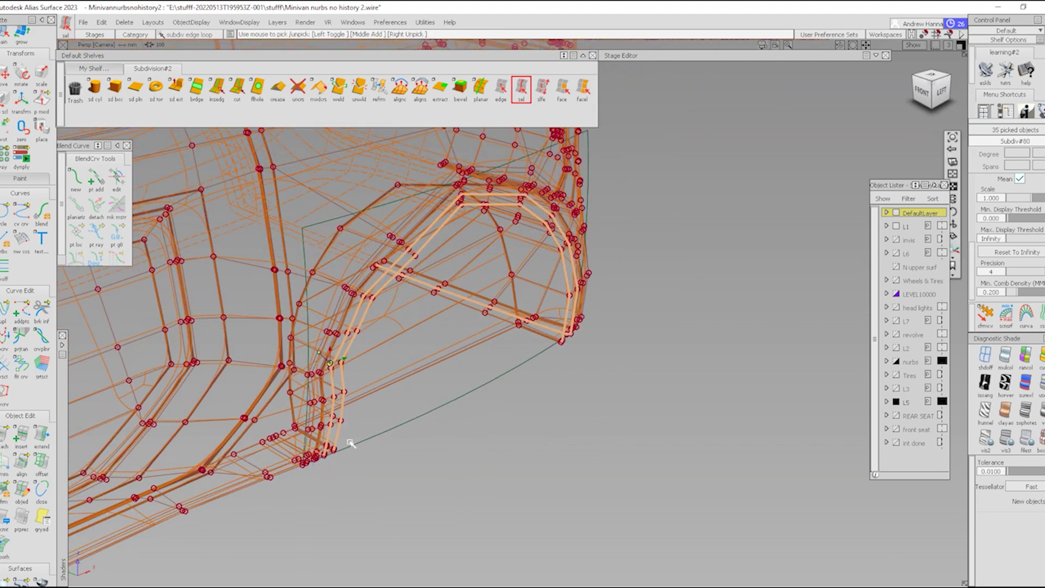
right_click_drag(350, 443, 560, 419, "alt+shift")
left_click_drag(560, 420, 514, 404, "alt+shift")
right_click_drag(513, 404, 466, 393, "alt+shift")
left_click_drag(466, 393, 303, 378, "alt+shift")
left_click_drag(590, 468, 454, 463, "alt+shift")
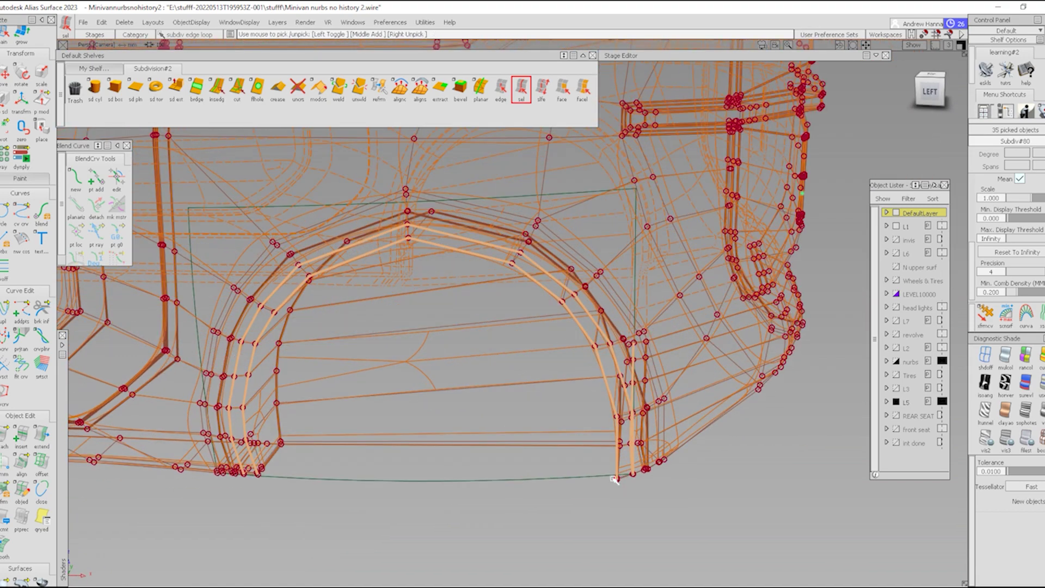
left_click_drag(462, 405, 443, 274, "ctrl+shift")
Step: Extend the rail surface from its rear vertical edge so it reaches past the wheel arch
left_click(107, 68)
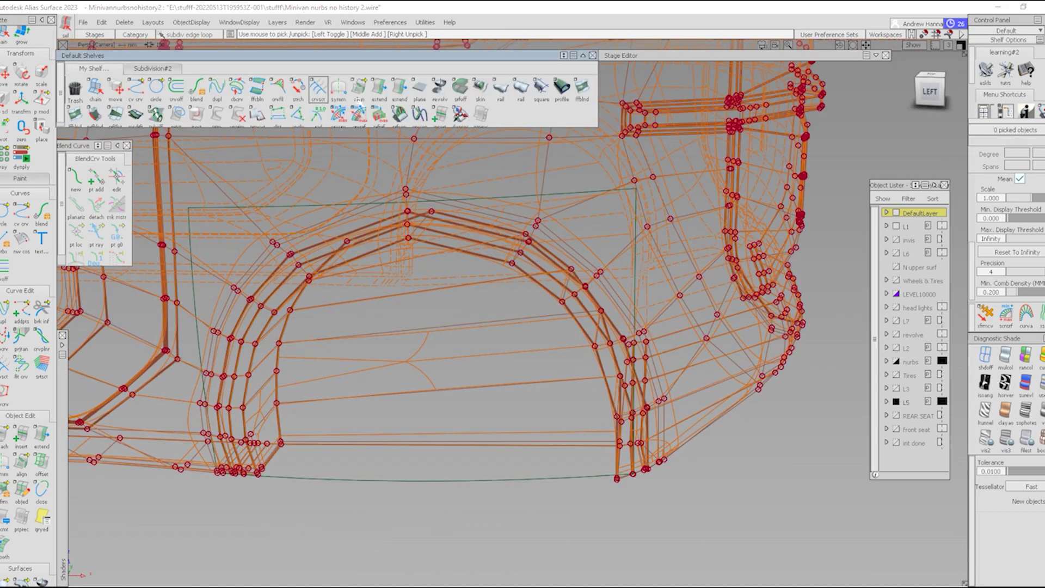
left_click(379, 87)
left_click(634, 273)
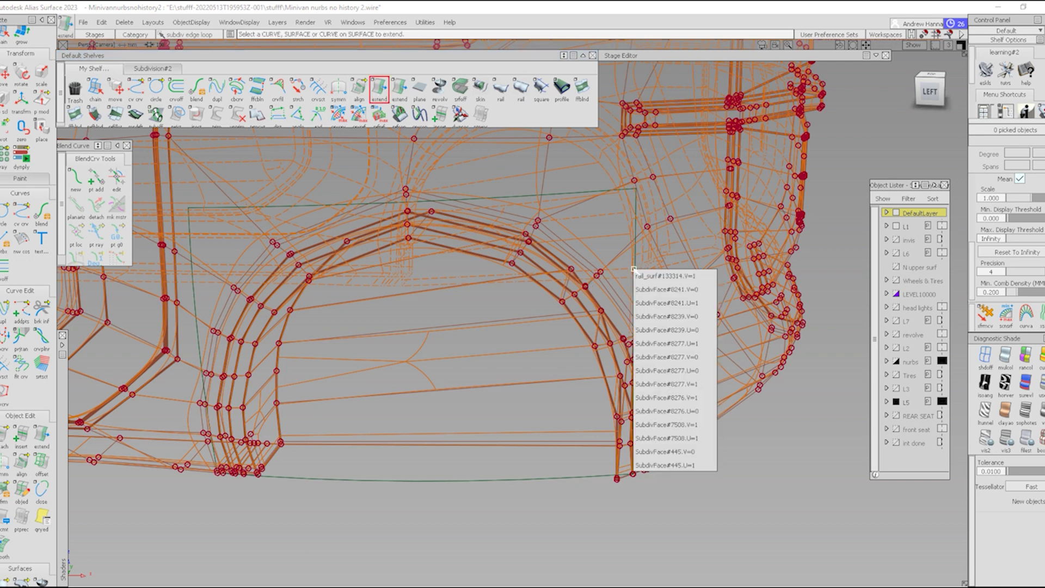
right_click_drag(635, 213, 588, 275, "alt+shift")
left_click_drag(588, 275, 653, 292, "alt+shift")
left_click(467, 338)
left_click(506, 400)
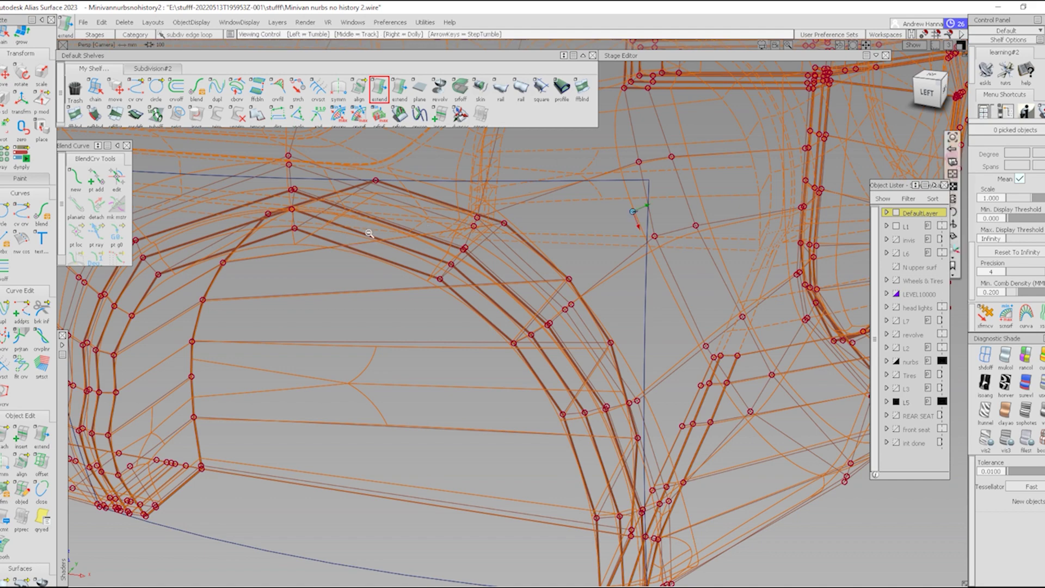
left_click_drag(370, 232, 512, 302, "alt+shift")
middle_click_drag(528, 349, 476, 294, "alt+shift")
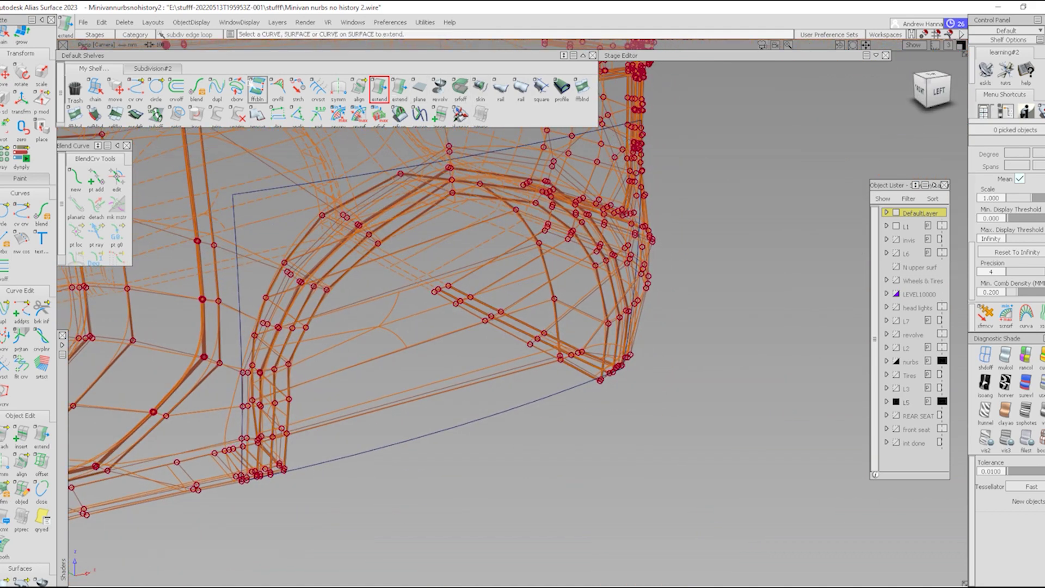
Step: Try picking the two arch edge loops and converting them to CVs to weed out the stray ones
left_click(153, 69)
left_click(521, 88)
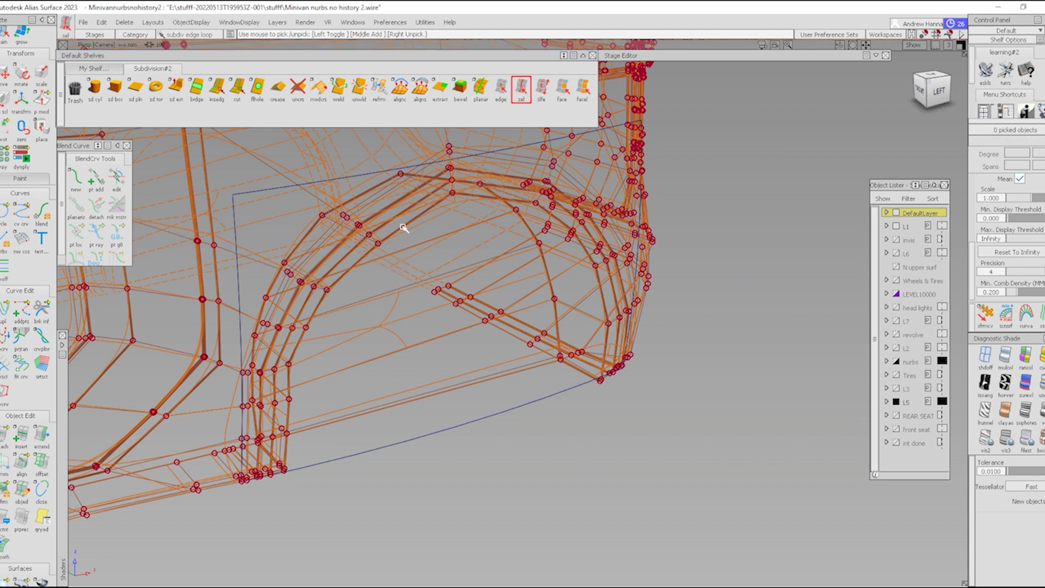
left_click(382, 225)
left_click(423, 199)
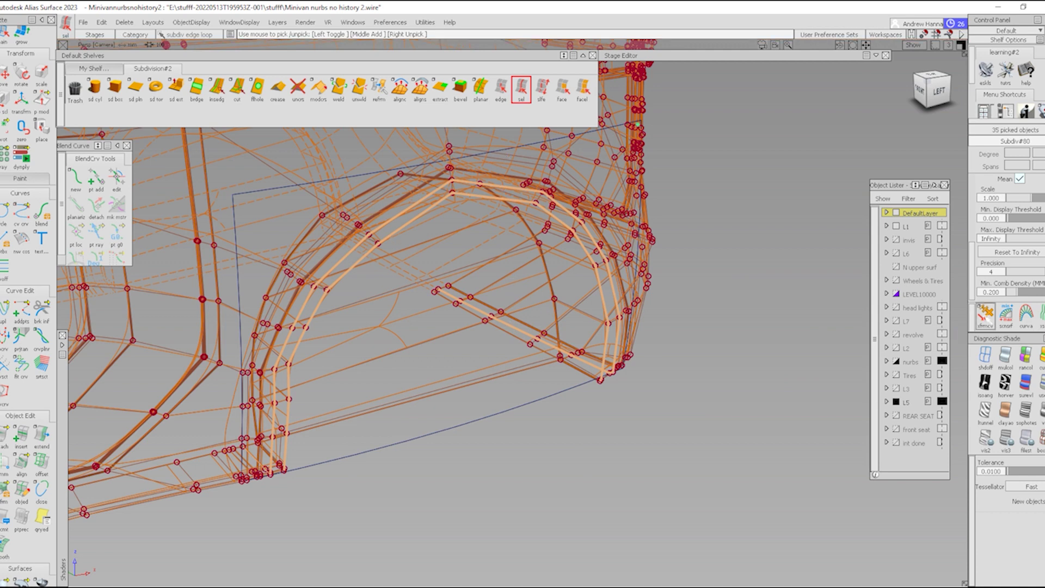
left_click(986, 314)
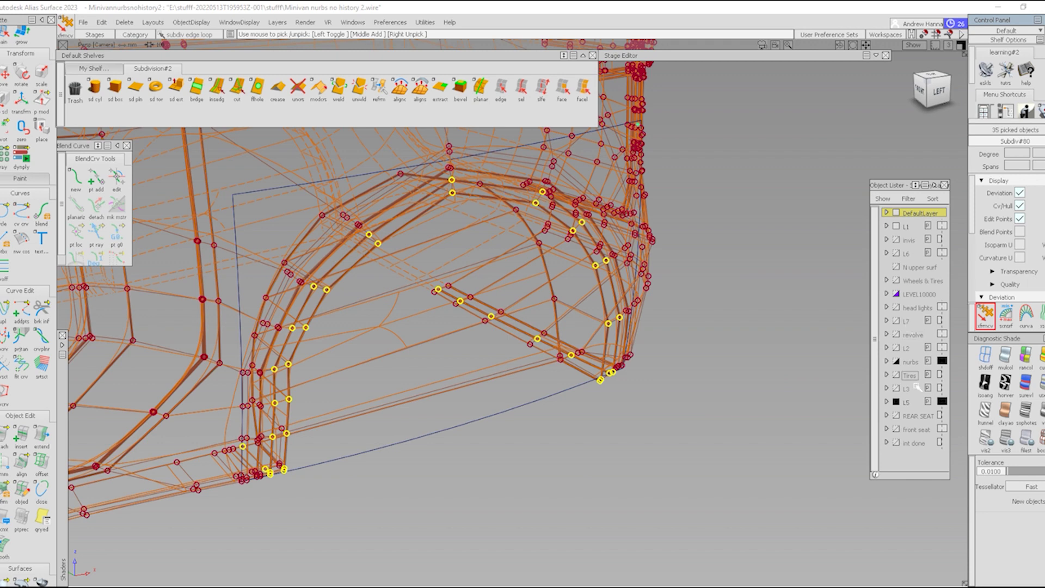
right_click_drag(639, 348, 632, 411, "alt+shift")
left_click_drag(632, 410, 539, 363, "alt+shift")
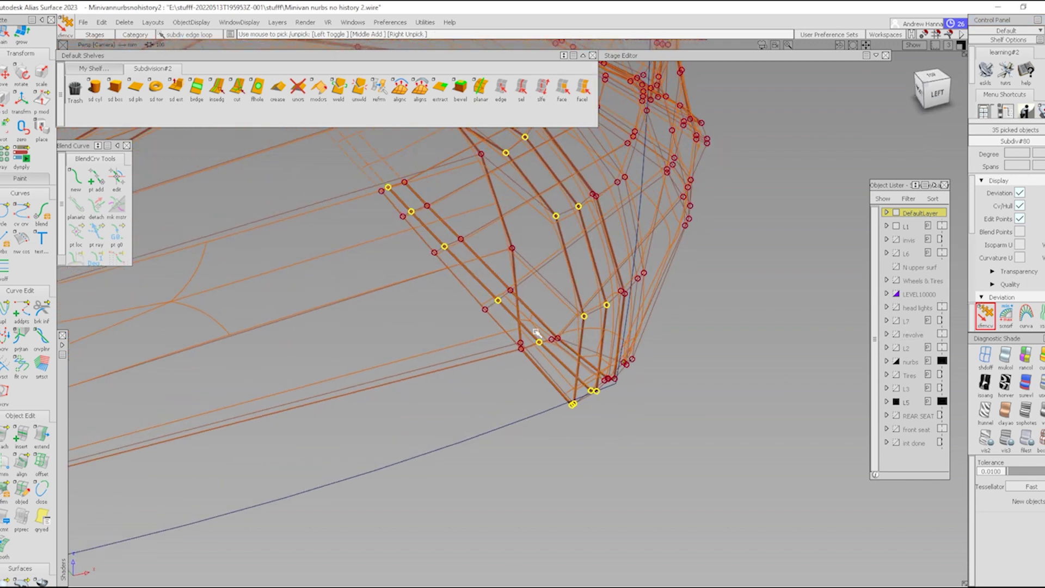
left_click(539, 342)
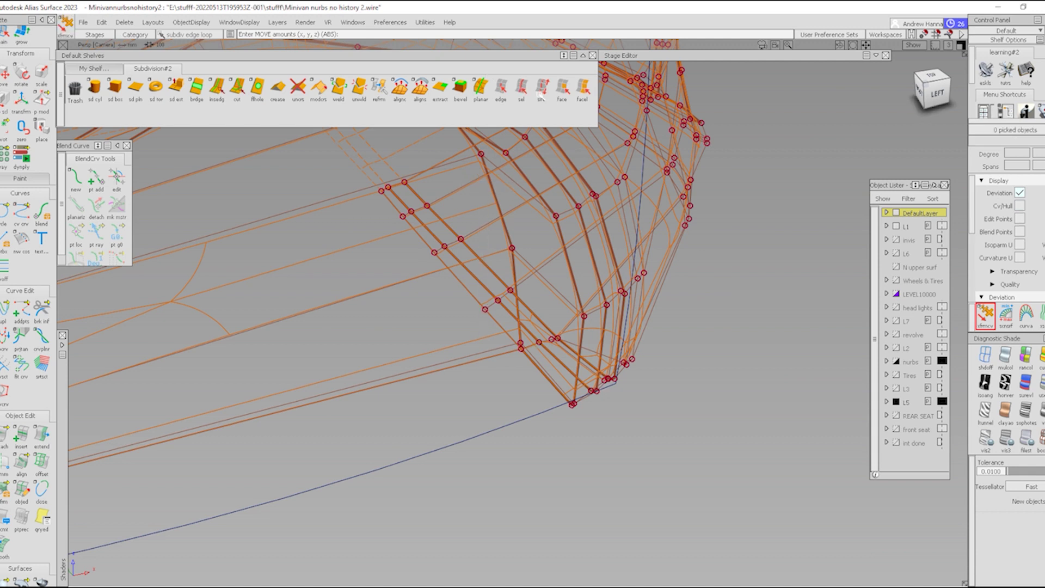
Step: Pick the two neighbouring edge loops around the rear wheel arch and convert the selection to CVs
left_click(521, 87)
left_click(581, 332)
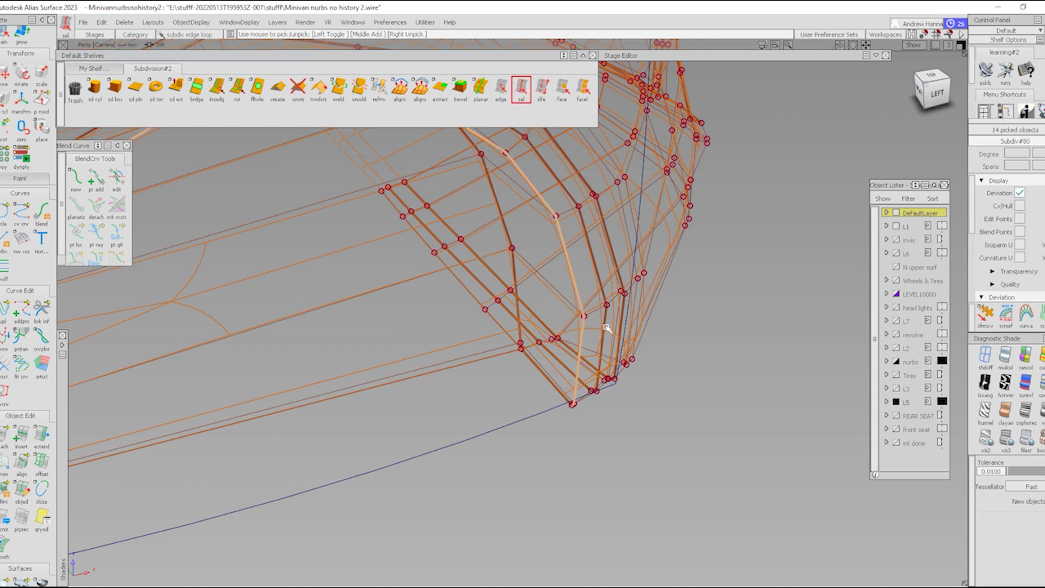
left_click(604, 328)
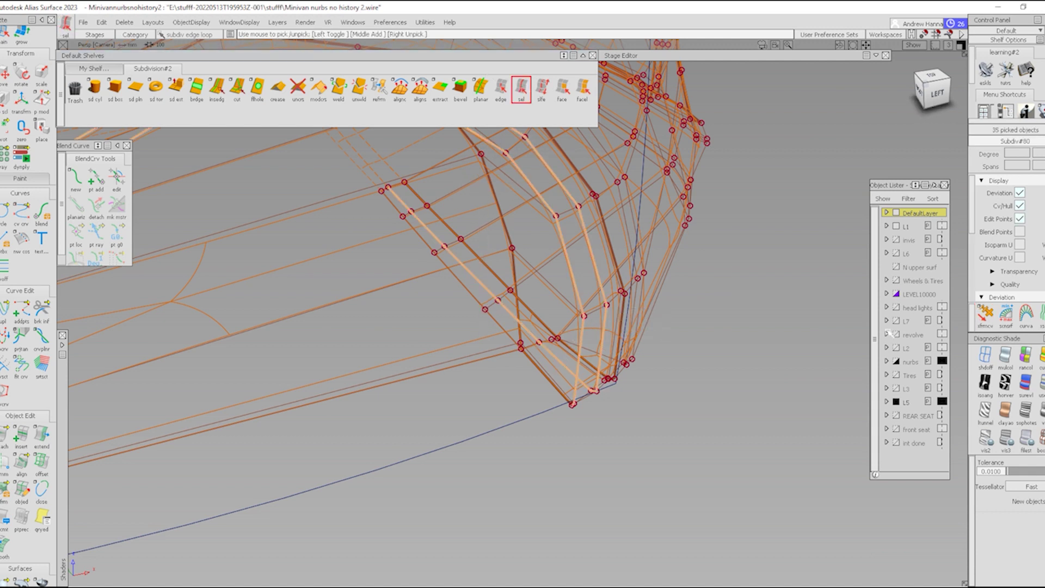
middle_click_drag(595, 373, 596, 396, "ctrl+shift")
Step: Unpick the stray CVs running diagonally inward from the rear foot of the wheel arch
left_click_drag(614, 427, 591, 397, "alt+shift")
left_click(589, 396)
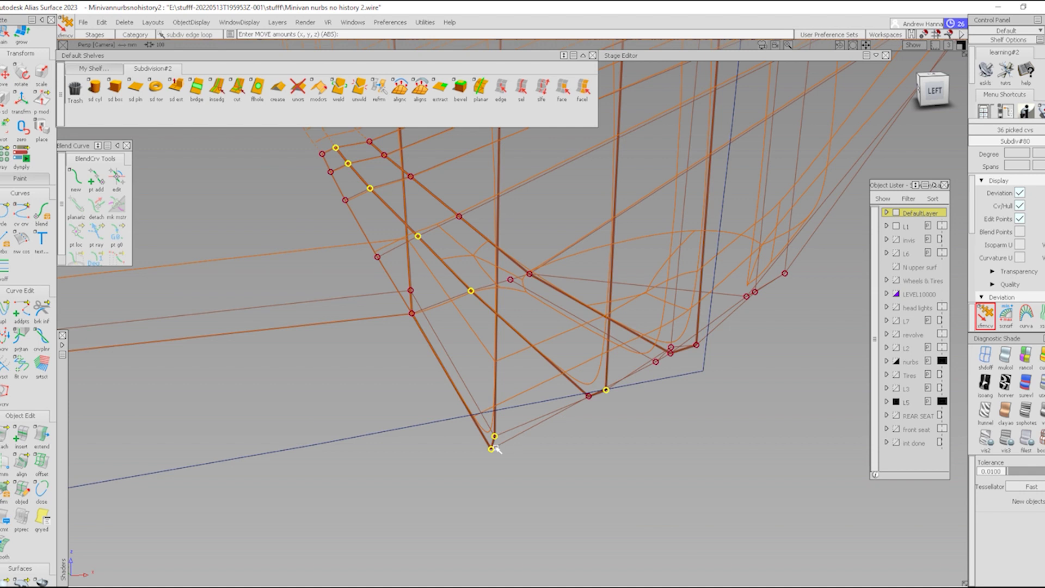
left_click_drag(492, 451, 481, 311, "alt+shift")
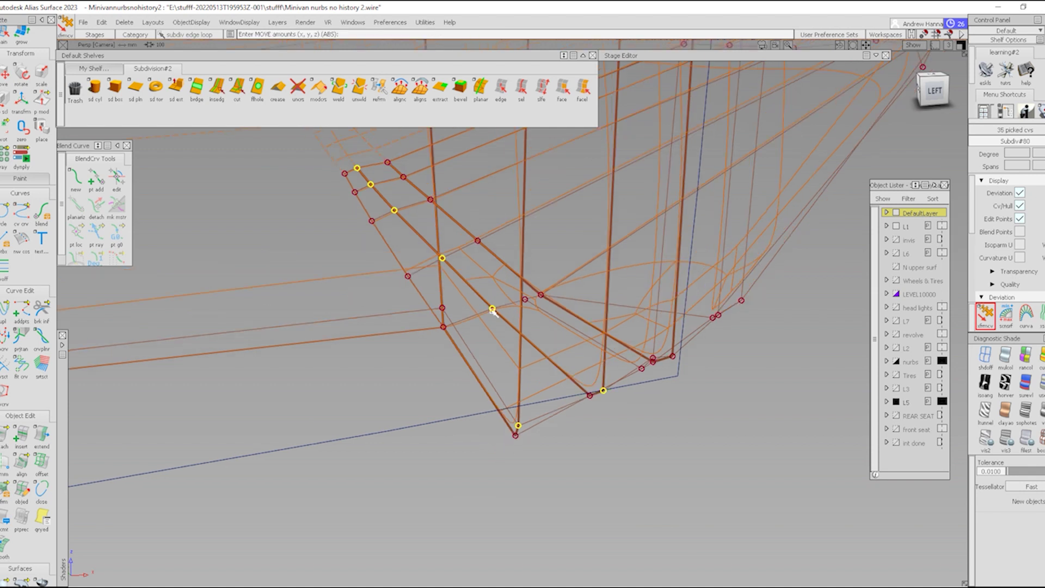
left_click(492, 308)
left_click(442, 258)
left_click(394, 210)
left_click(371, 185)
left_click(357, 168)
right_click_drag(357, 180, 439, 245, "alt+shift")
left_click_drag(439, 245, 245, 355, "alt+shift")
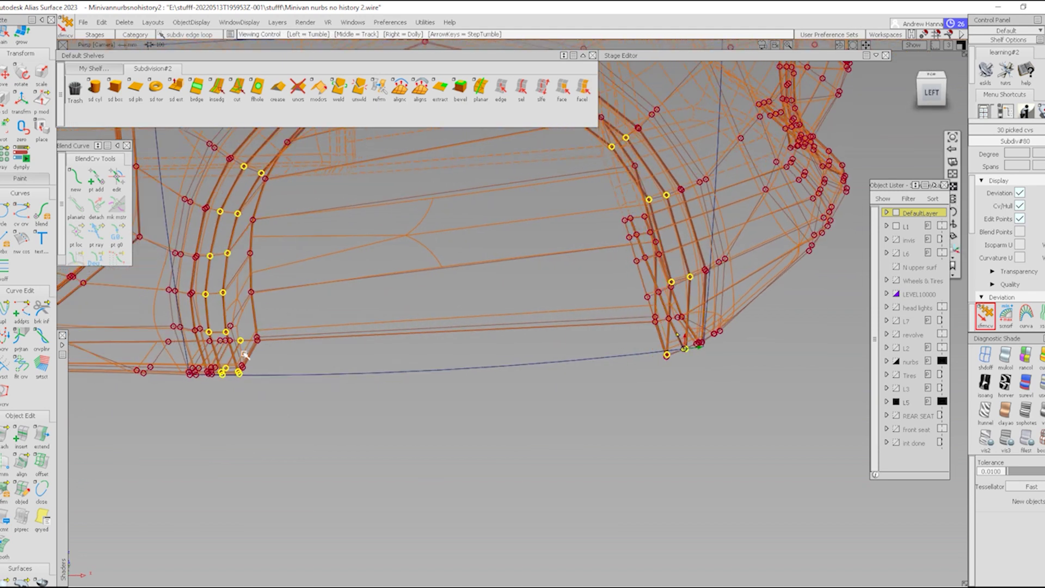
Step: Unpick the two stray CVs beside the front foot of the wheel arch
right_click_drag(252, 413, 196, 371, "alt+shift")
left_click_drag(196, 370, 219, 401, "alt+shift")
right_click_drag(219, 401, 234, 382, "alt+shift")
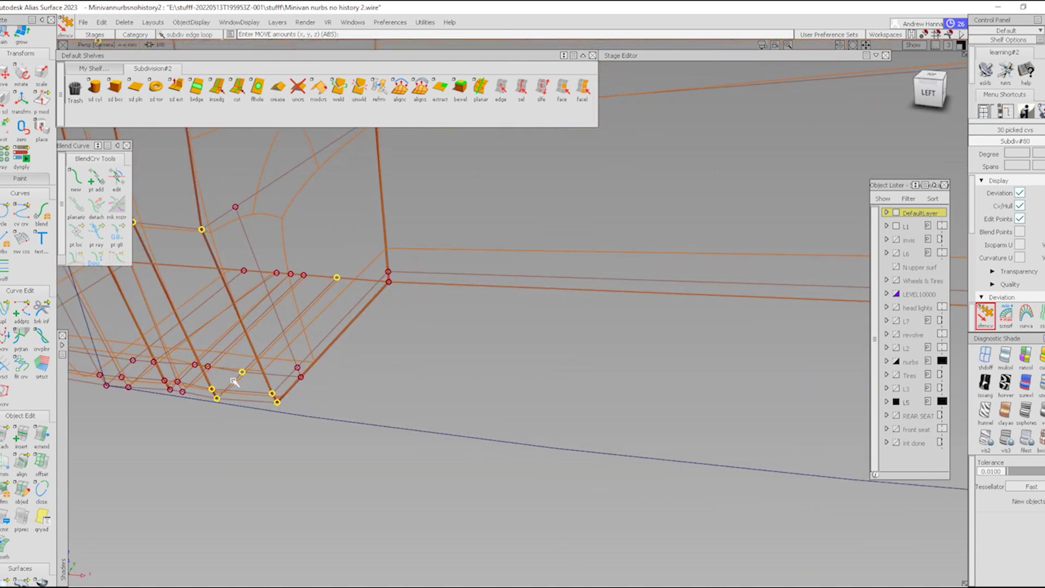
left_click_drag(228, 375, 252, 366)
left_click_drag(321, 264, 352, 290)
right_click_drag(452, 284, 396, 342, "alt+shift")
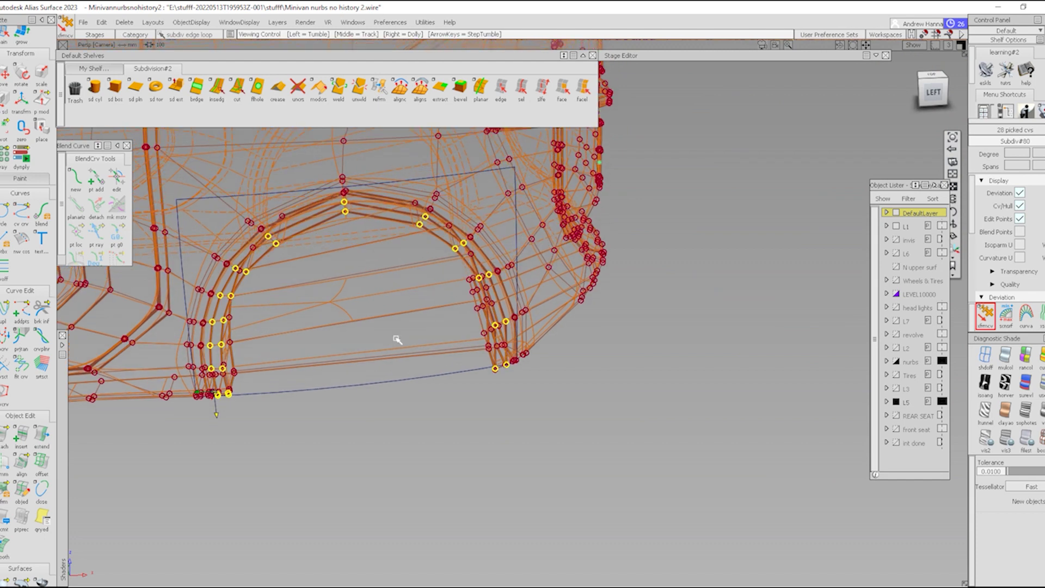
Step: Start the subdivision Align To Surface tool on the picked arch CVs with the projection direction set to Y Axis
double_click(419, 89)
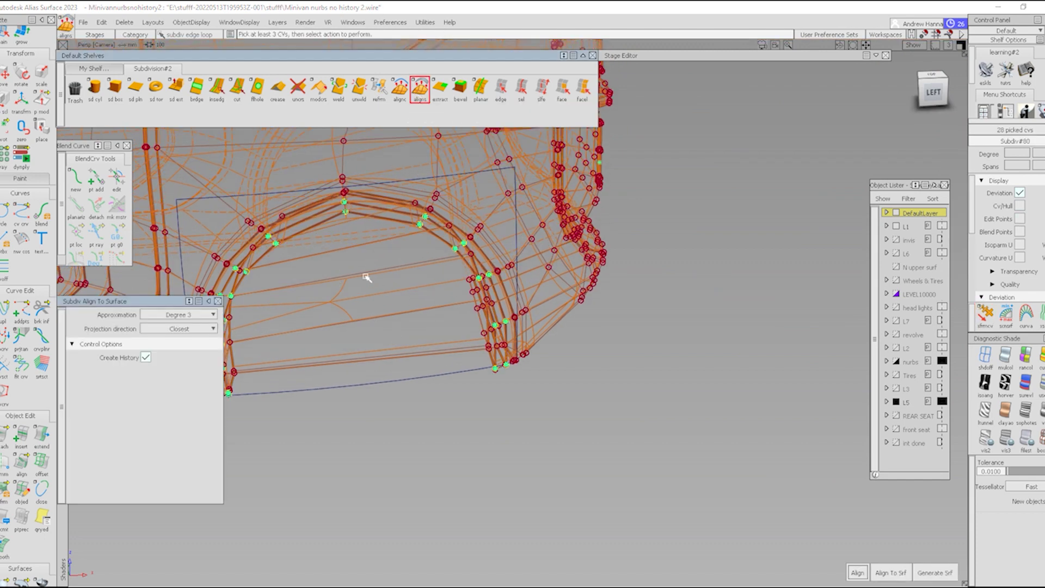
left_click_drag(137, 303, 752, 128)
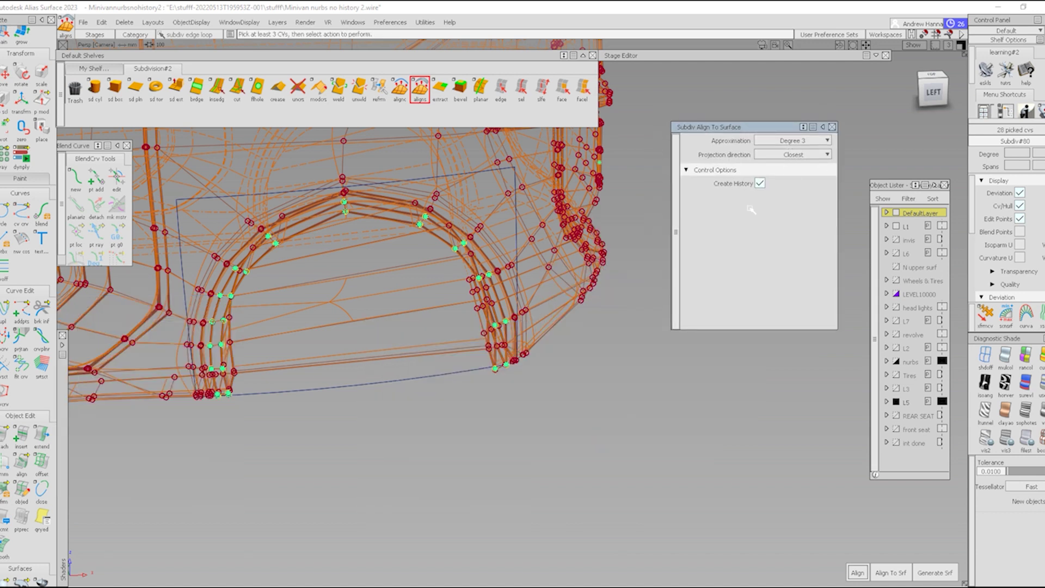
left_click(775, 157)
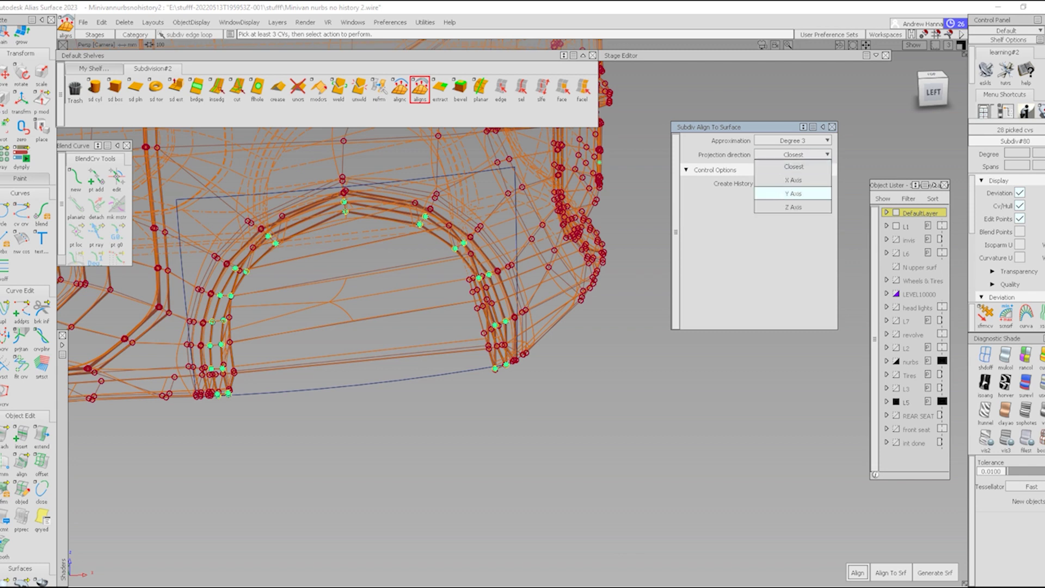
left_click(783, 196)
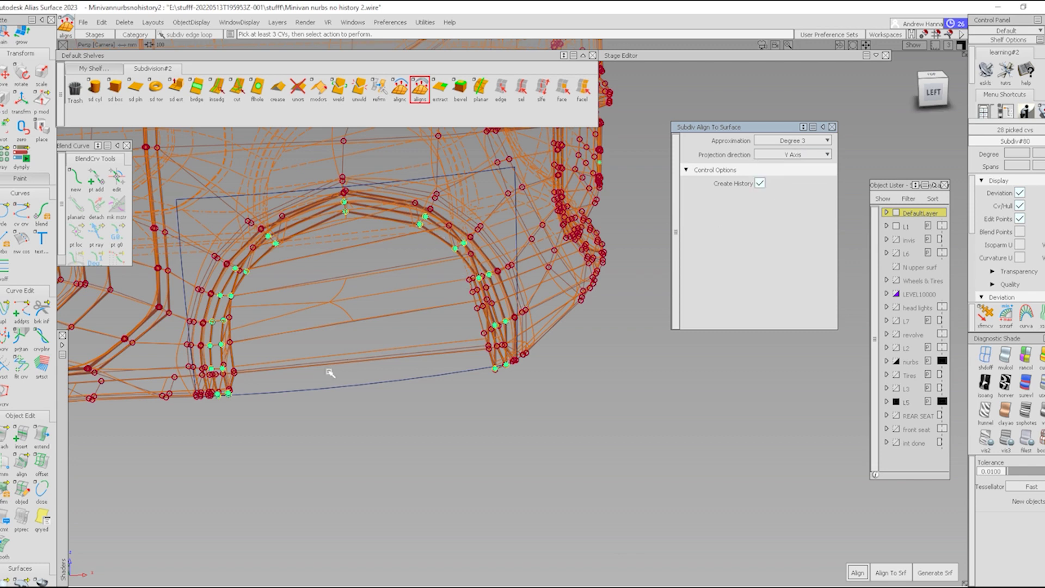
Step: Examine the whole minivan against the world axes to check the projection direction for the arch CVs
left_click_drag(330, 373, 412, 356, "alt+shift")
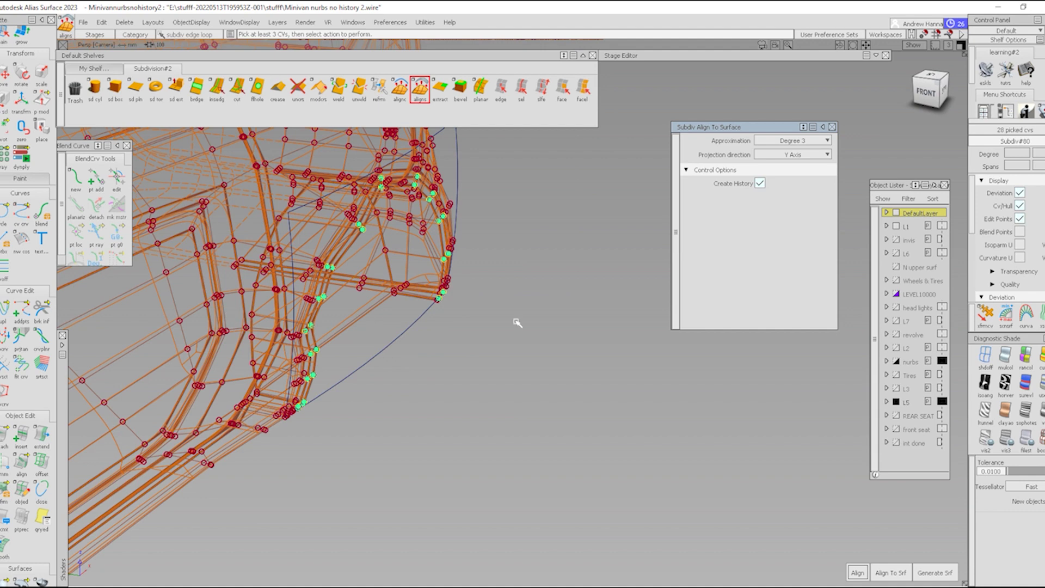
right_click_drag(414, 357, 347, 385, "alt+shift")
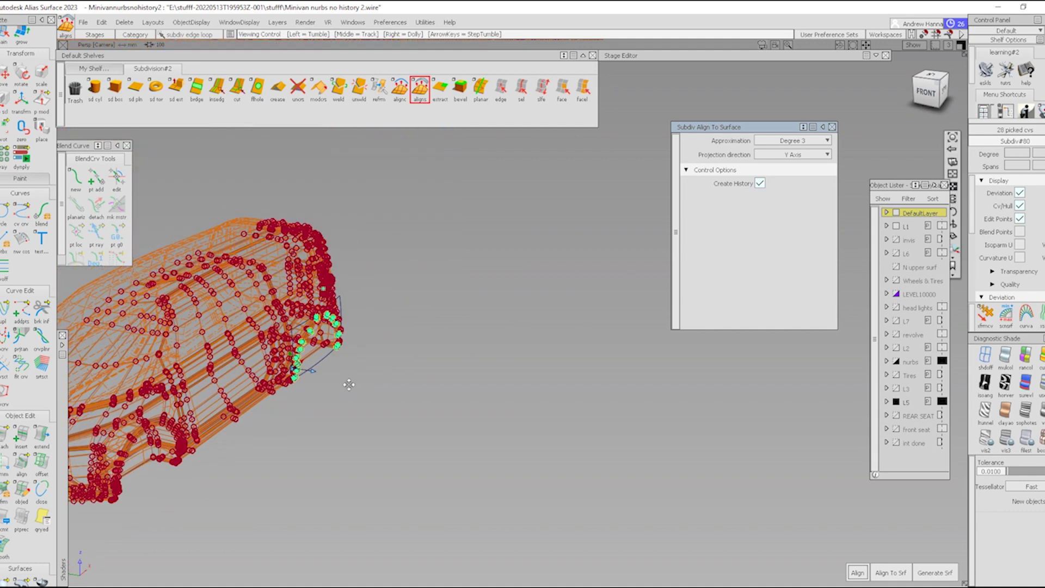
middle_click_drag(347, 385, 414, 360, "alt+shift")
middle_click_drag(349, 461, 408, 419, "alt+shift")
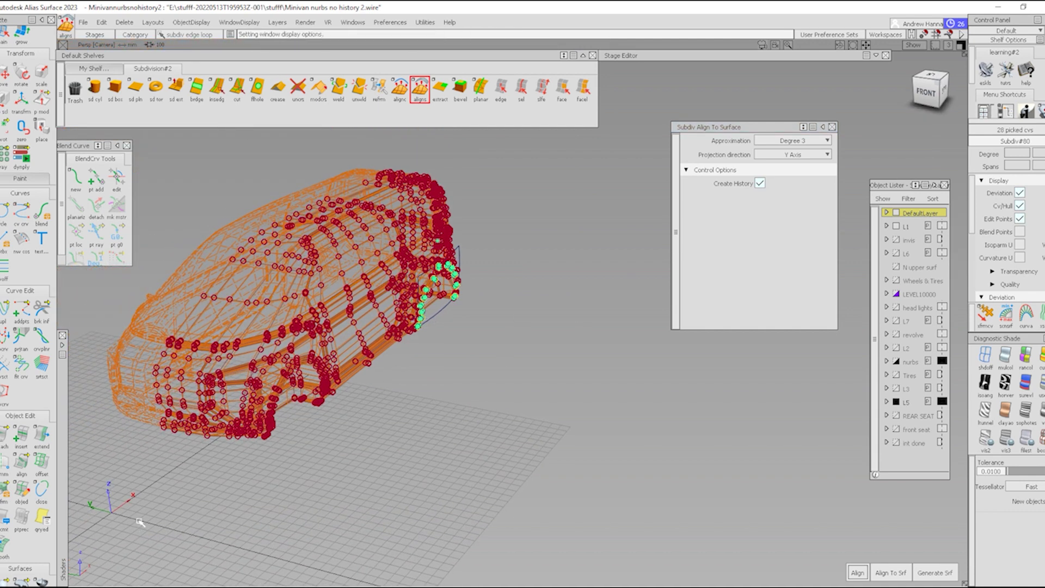
left_click(445, 288, "alt+shift")
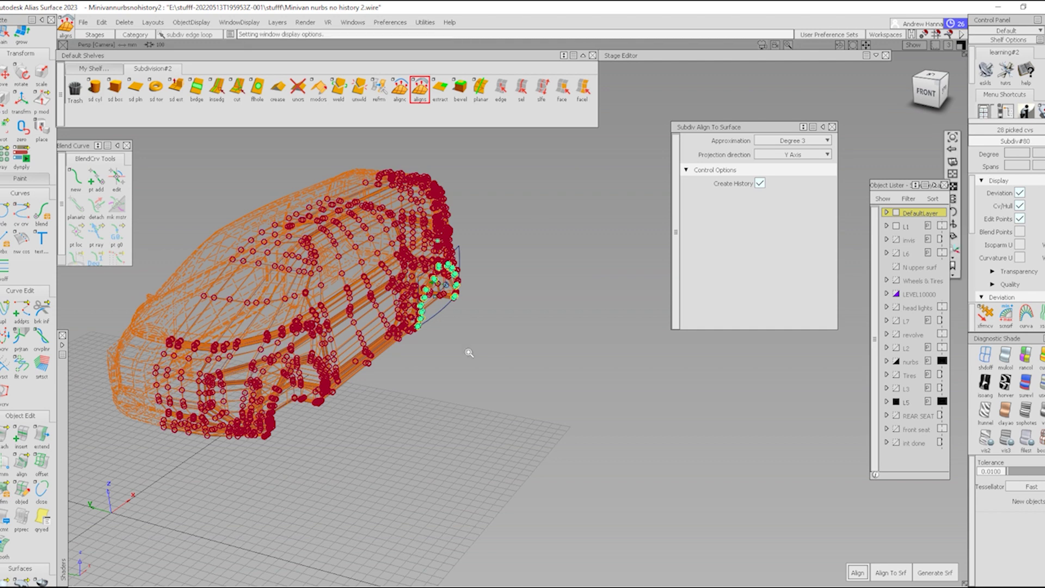
right_click_drag(469, 352, 514, 362, "alt+shift")
left_click_drag(513, 361, 474, 381, "alt+shift")
middle_click_drag(498, 385, 553, 393, "alt+shift")
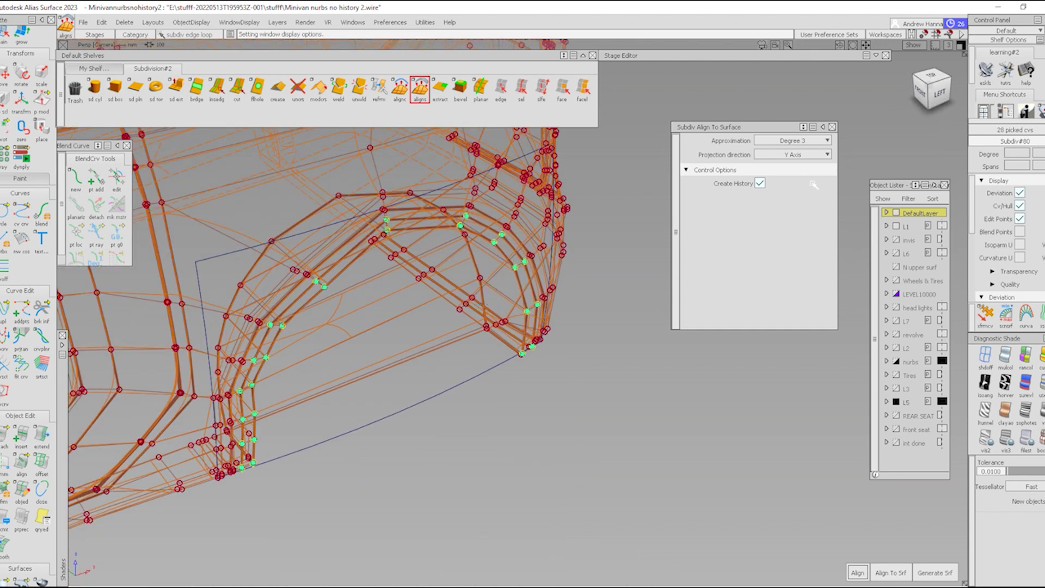
Step: Keep the Y Axis projection and align the picked arch CVs to the rail surface
left_click(802, 154)
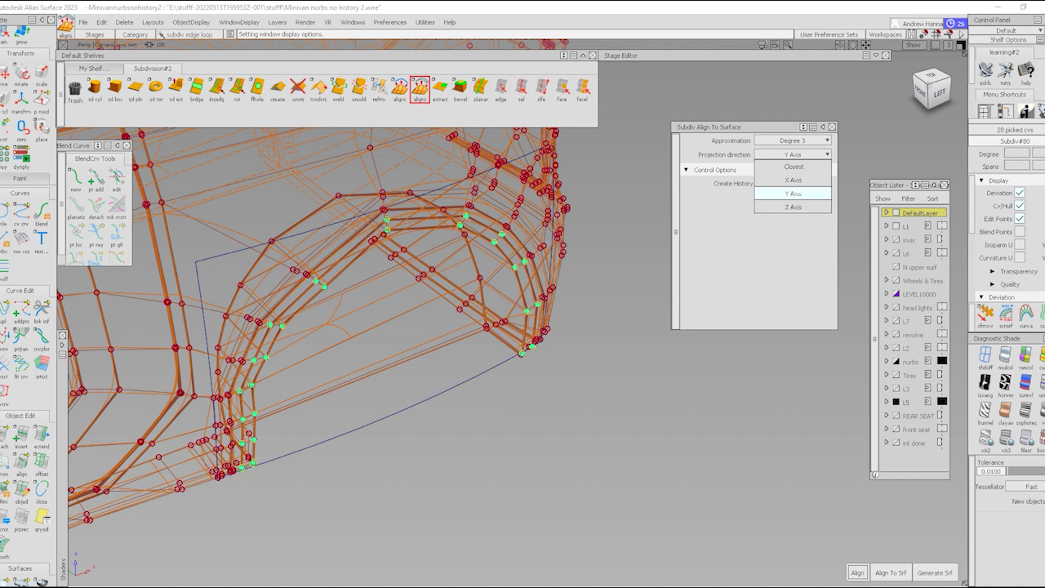
left_click(796, 194)
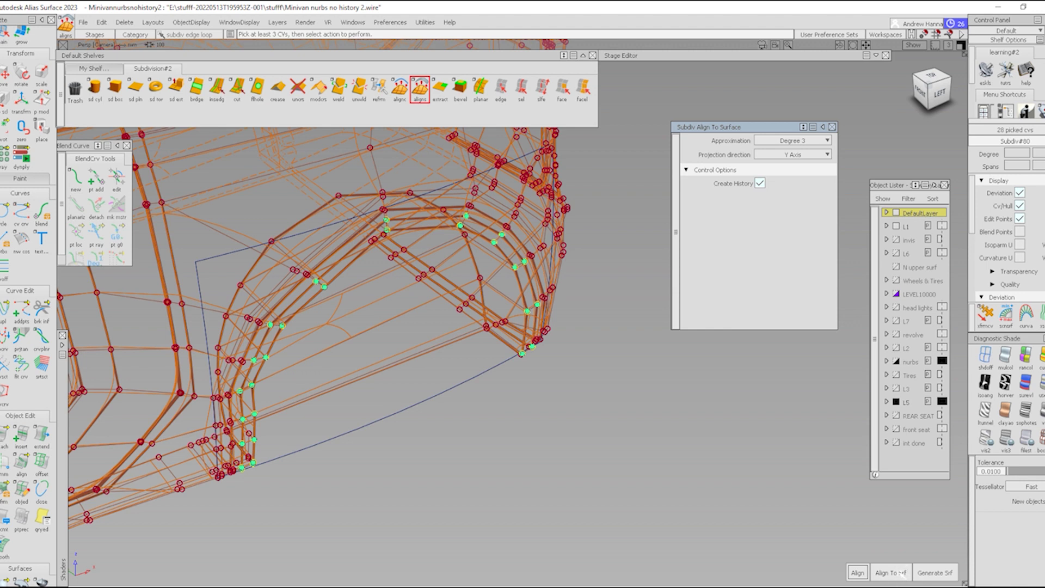
left_click(899, 573)
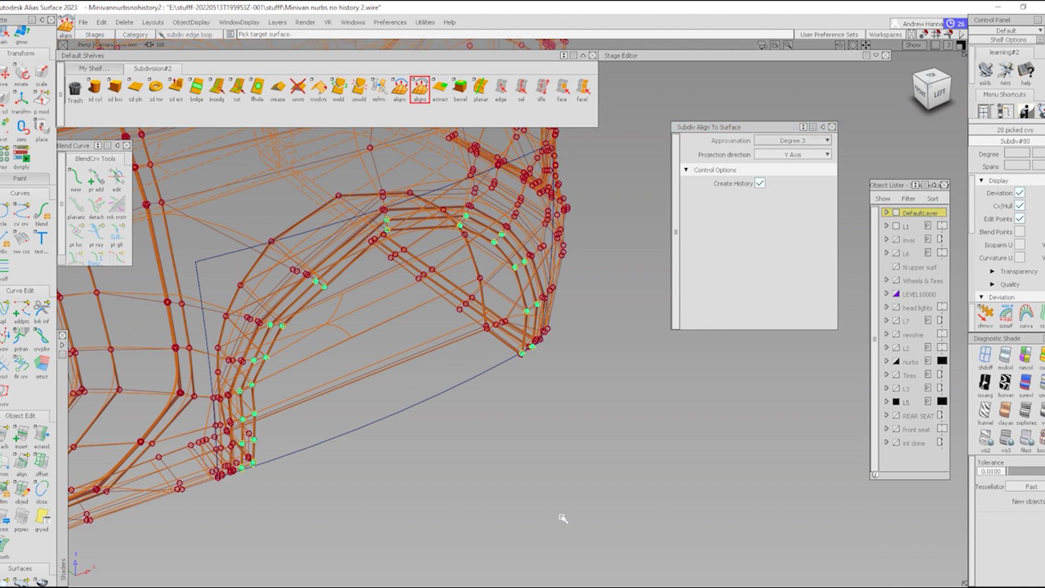
left_click(460, 368)
mouse_move(309, 401)
left_mouse_down("alt+shift")
mouse_move(401, 364)
mouse_move(285, 359)
left_mouse_up("alt+shift")
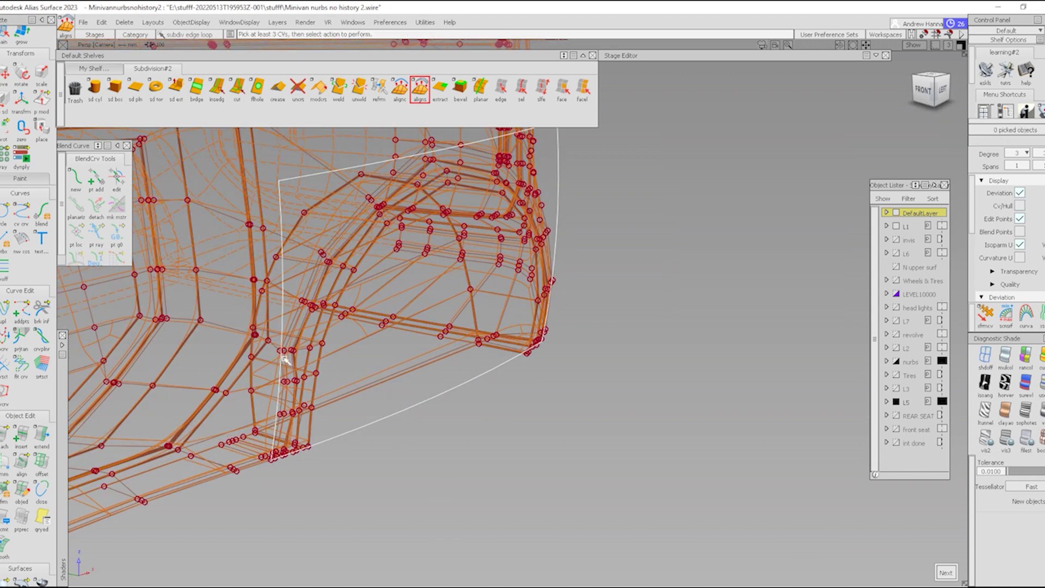
Step: Hide the rail surface and examine the front foot of the aligned wheel arch up close
right_click_drag(462, 315, 350, 362, "ctrl+shift")
left_click_drag(463, 288, 419, 374, "ctrl+shift")
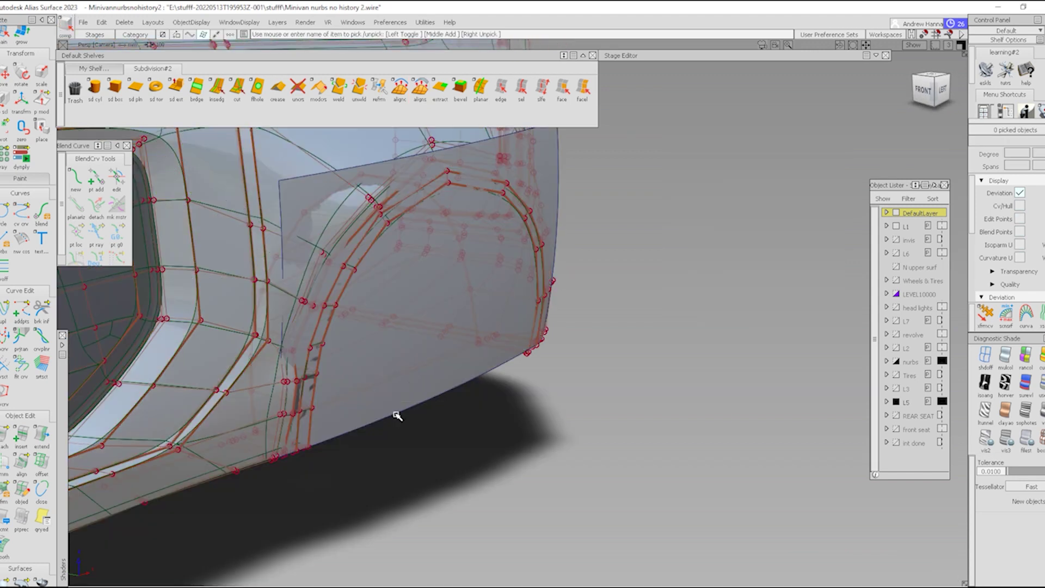
left_click(396, 413)
key("Delete")
left_click(299, 376, "alt+shift")
right_click_drag(298, 376, 380, 413, "alt+shift")
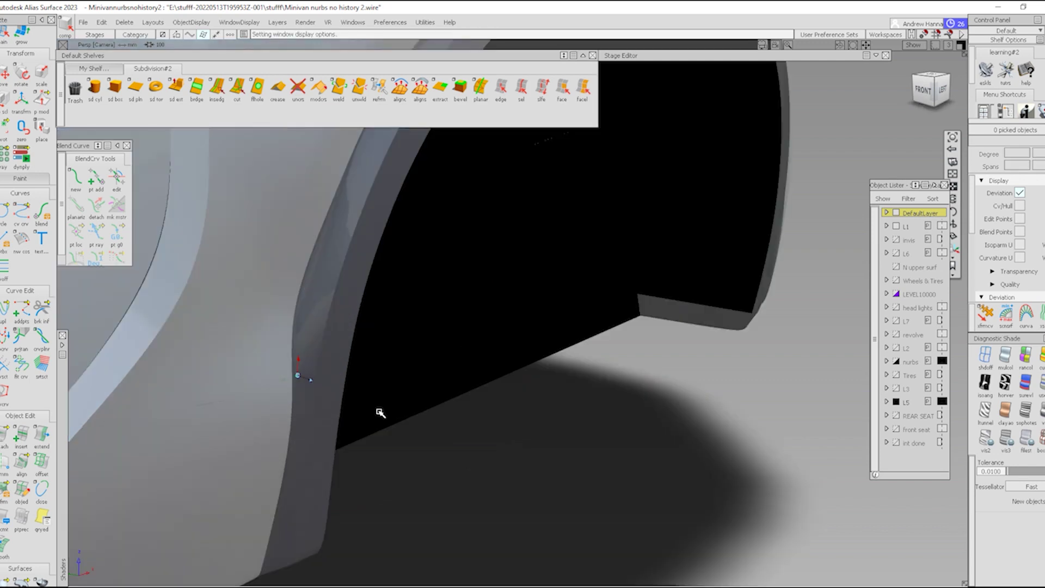
left_click_drag(380, 413, 346, 426, "alt+shift")
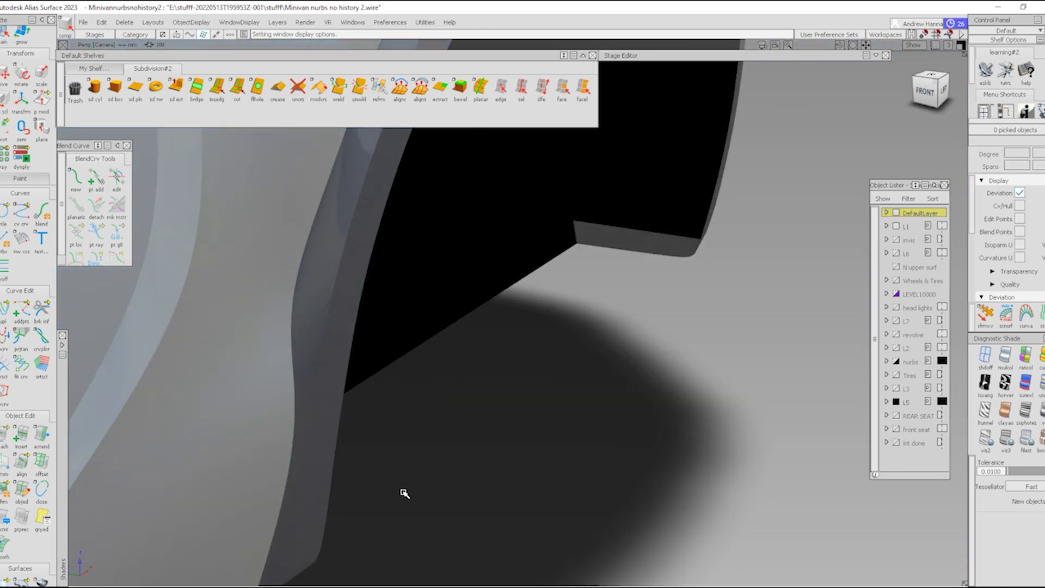
Step: Inspect the aligned lip all around the rear wheel arch, with and without the control mesh displayed
key("alt+m")
left_click(290, 411, "alt+shift")
left_click_drag(275, 406, 159, 420, "alt+shift")
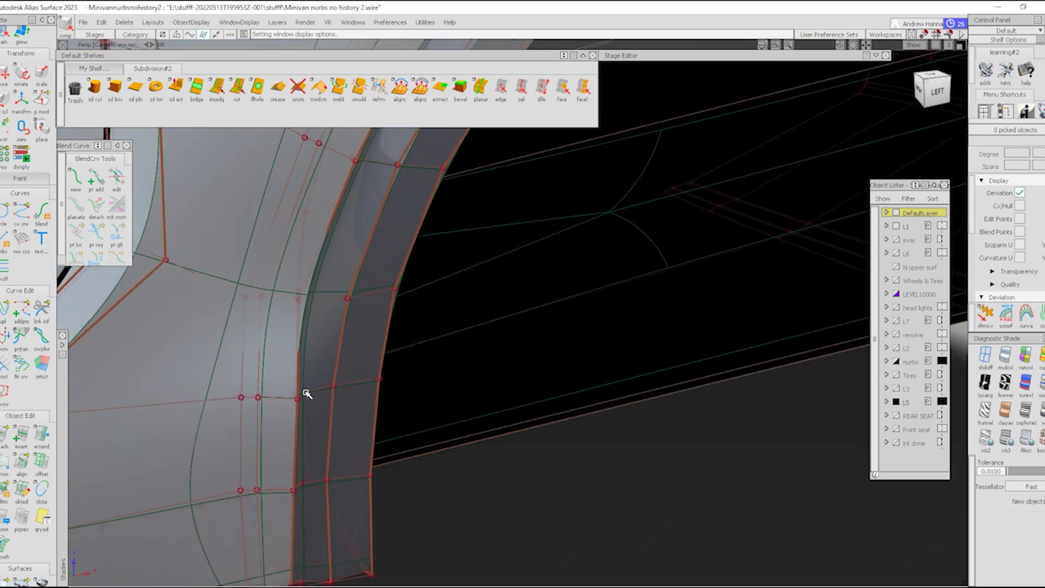
left_click_drag(306, 395, 371, 387, "alt+shift")
right_click_drag(371, 387, 527, 391, "alt+shift")
middle_click_drag(527, 391, 518, 417, "alt+shift")
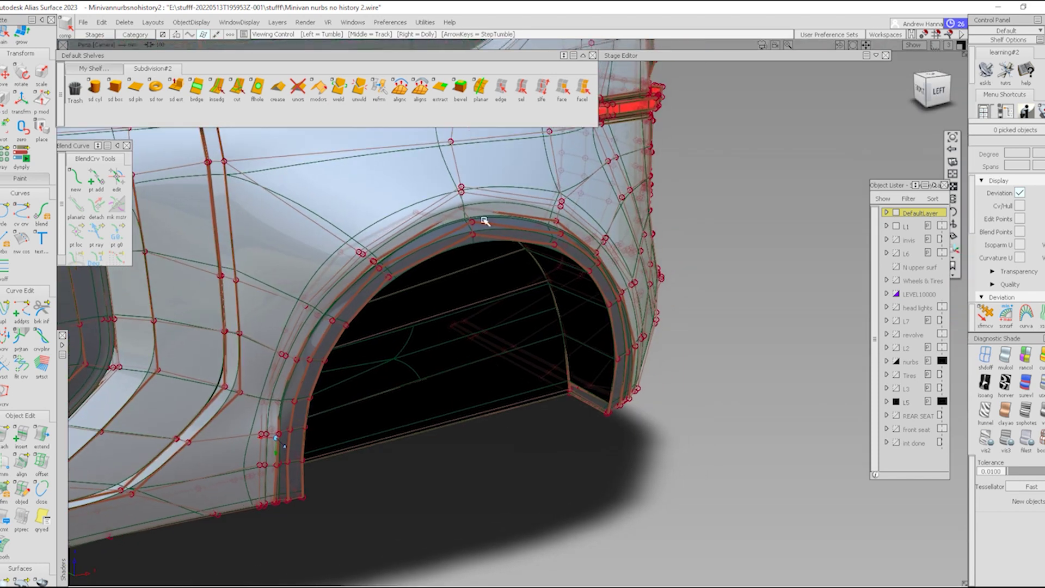
left_click(484, 218, "alt+shift")
key("alt+m")
left_click_drag(335, 303, 374, 403, "alt+shift")
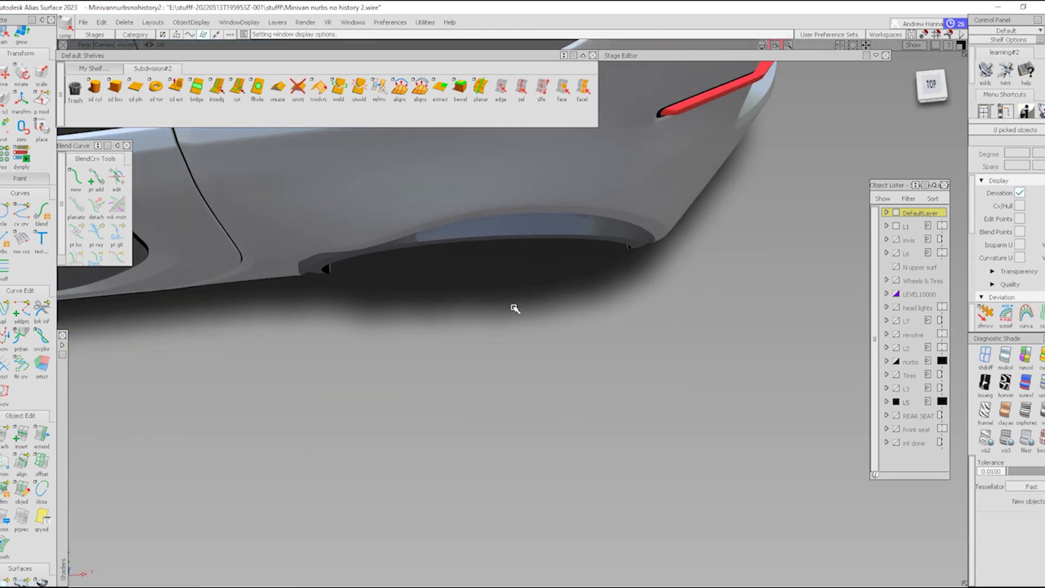
left_click_drag(395, 341, 459, 234, "alt+shift")
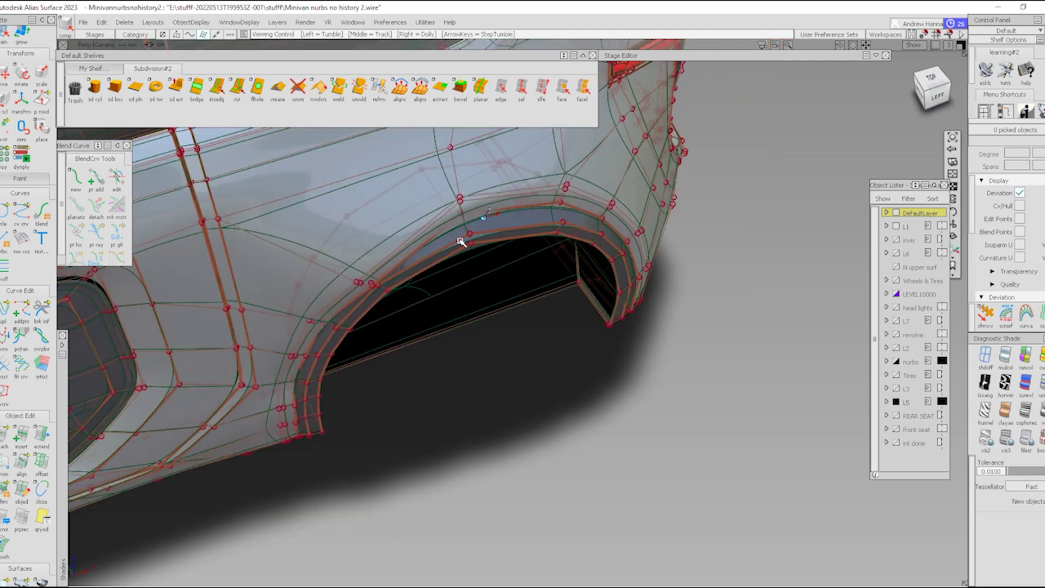
Step: Bring the hidden objects back and isolate the minivan body with the rail surface, hiding the wheel
mouse_move(501, 312)
left_mouse_down("alt+shift")
mouse_move(479, 333)
mouse_move(485, 210)
mouse_move(511, 312)
mouse_move(603, 383)
left_mouse_up("alt+shift")
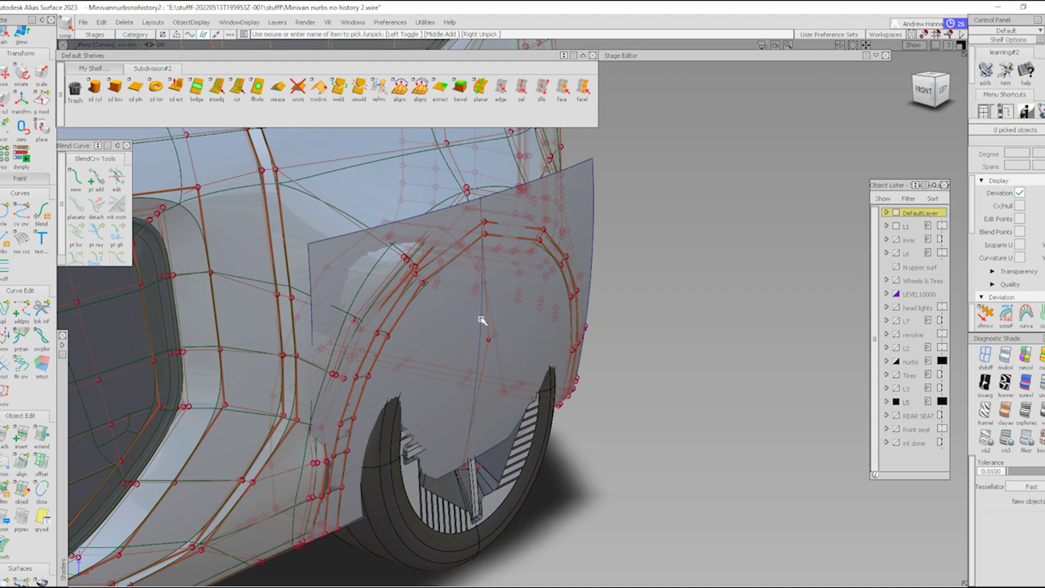
left_click(436, 345)
left_click_drag(737, 313, 685, 294, "alt+shift")
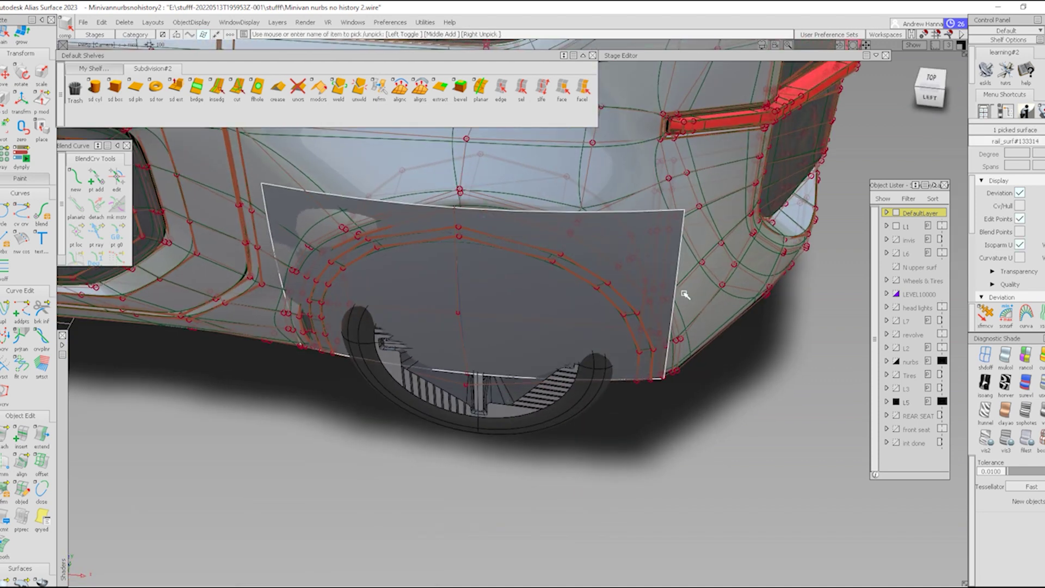
left_click_drag(481, 193, 504, 198, "ctrl+shift")
left_click(504, 198)
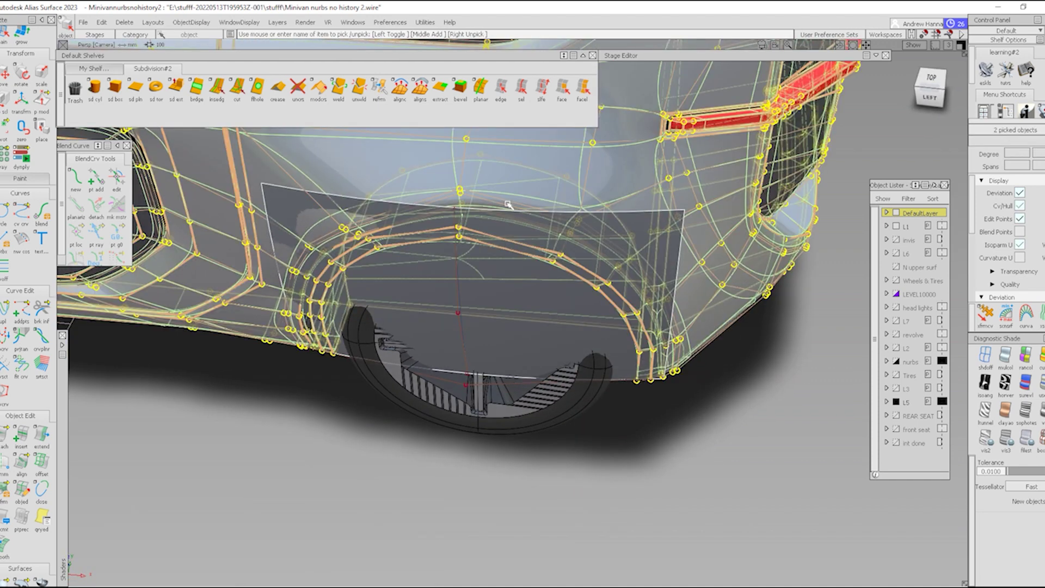
key("alt+h")
left_click(301, 359)
left_click_drag(301, 359, 521, 381, "alt+shift")
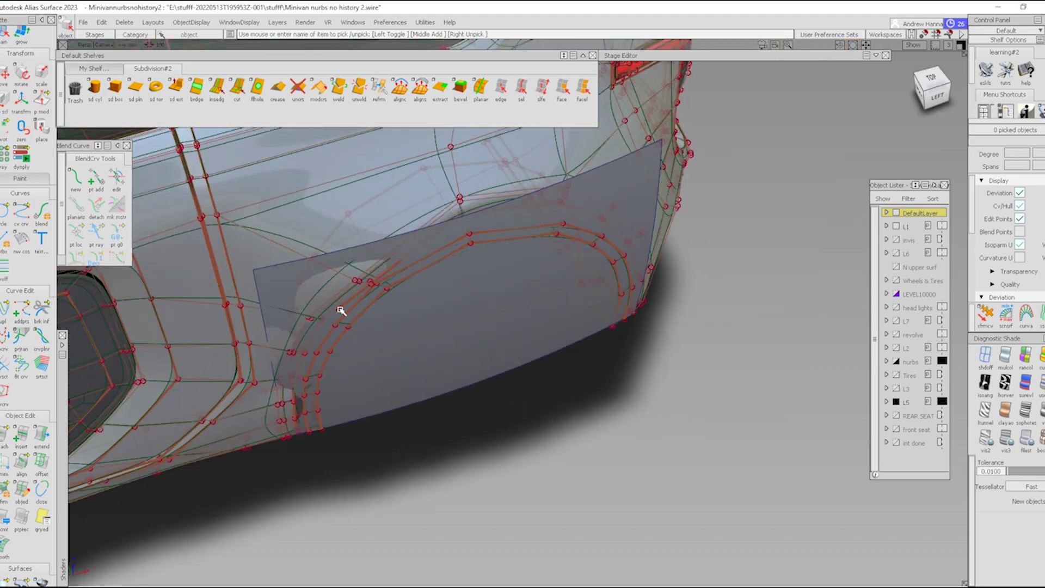
Step: Pick the minivan body and examine where its wheel arch lip meets the rail surface
left_click(373, 176)
right_click_drag(416, 192, 387, 248, "alt+shift")
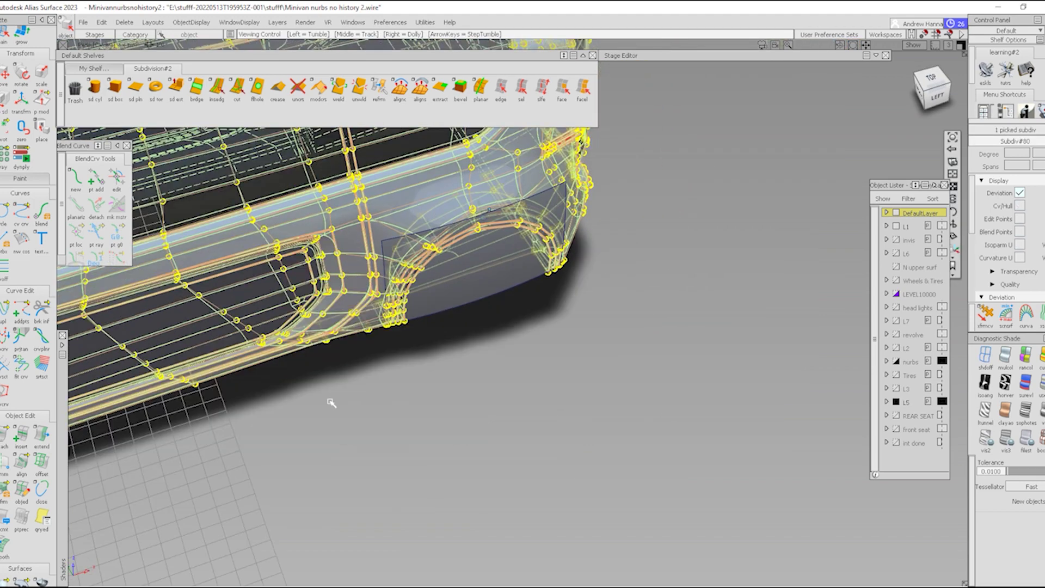
left_click_drag(330, 403, 443, 375, "alt+shift")
right_click_drag(443, 375, 397, 295, "ctrl+shift")
right_click_drag(605, 353, 478, 351, "ctrl+shift")
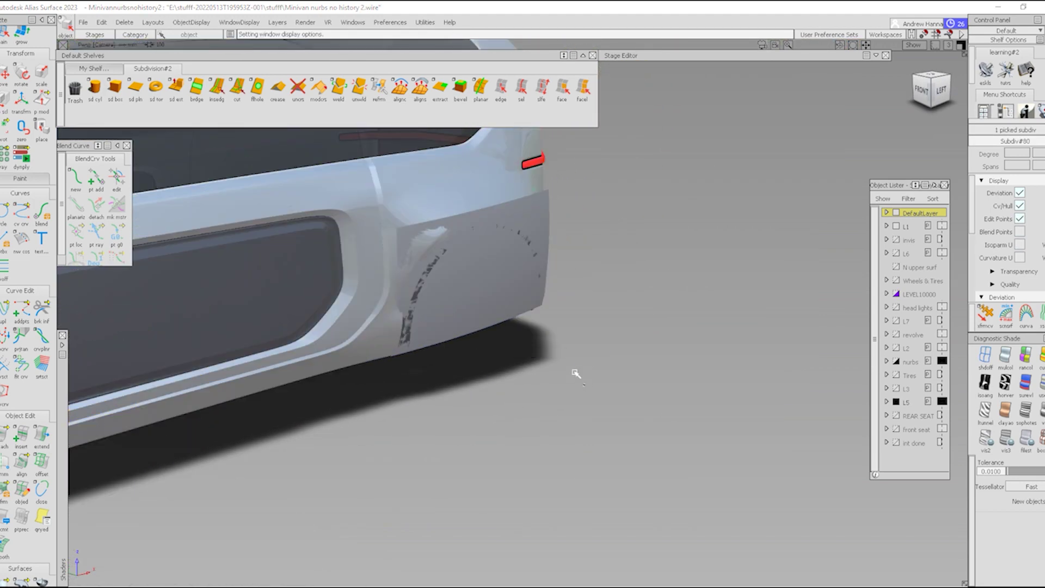
right_click_drag(576, 373, 488, 279, "ctrl+shift")
right_click_drag(549, 384, 478, 402, "alt+shift")
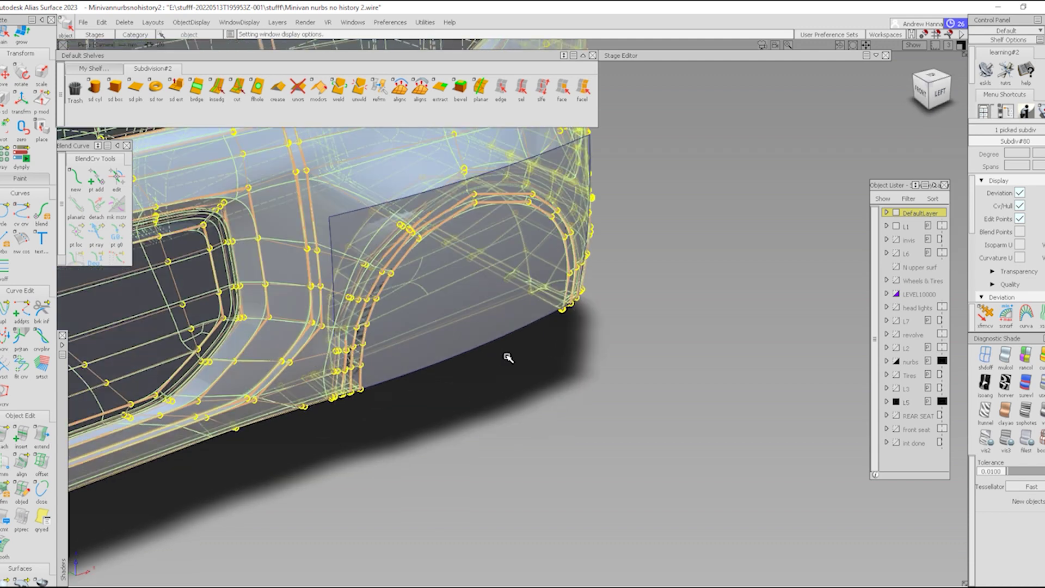
Step: Pick the rail surface and move it outward from the body, using history to carry the aligned arch CVs along
left_click_drag(514, 301, 446, 347, "ctrl+shift")
left_click(449, 354)
middle_click_drag(508, 476, 508, 408, "ctrl+shift")
middle_click_drag(499, 407, 526, 427)
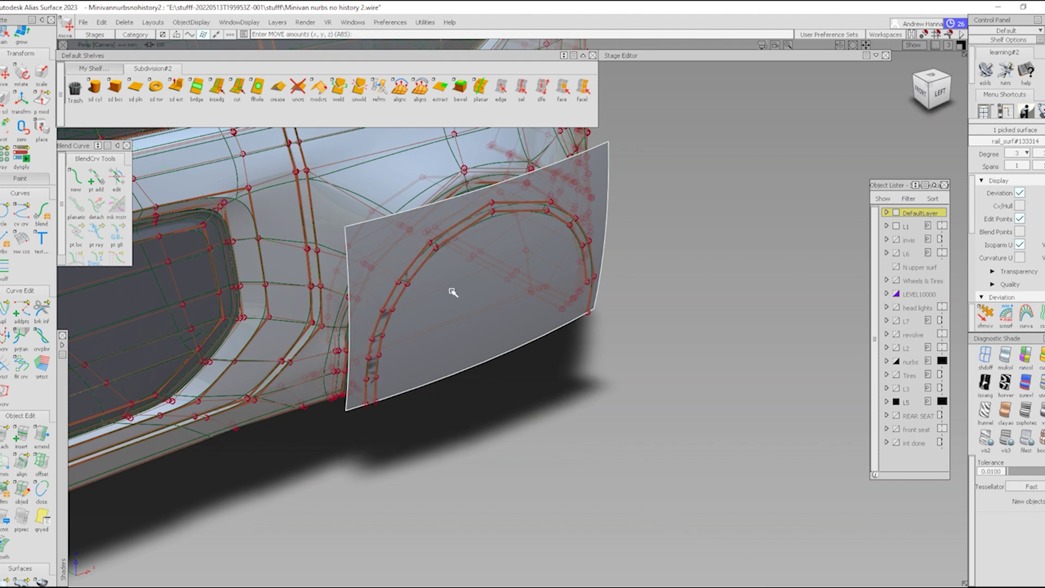
Step: Hide the rail surface, clear the selection, and examine the updated wheel arch from below and from the side
left_click_drag(452, 292, 460, 373, "ctrl+shift")
right_click_drag(466, 361, 483, 369, "ctrl+shift")
left_click_drag(505, 313, 469, 369, "ctrl+shift")
left_click(477, 352)
mouse_move(478, 352)
right_mouse_down("ctrl+shift")
mouse_move(584, 403)
mouse_move(454, 344)
right_mouse_up("ctrl+shift")
left_click_drag(576, 418, 449, 158, "alt+shift")
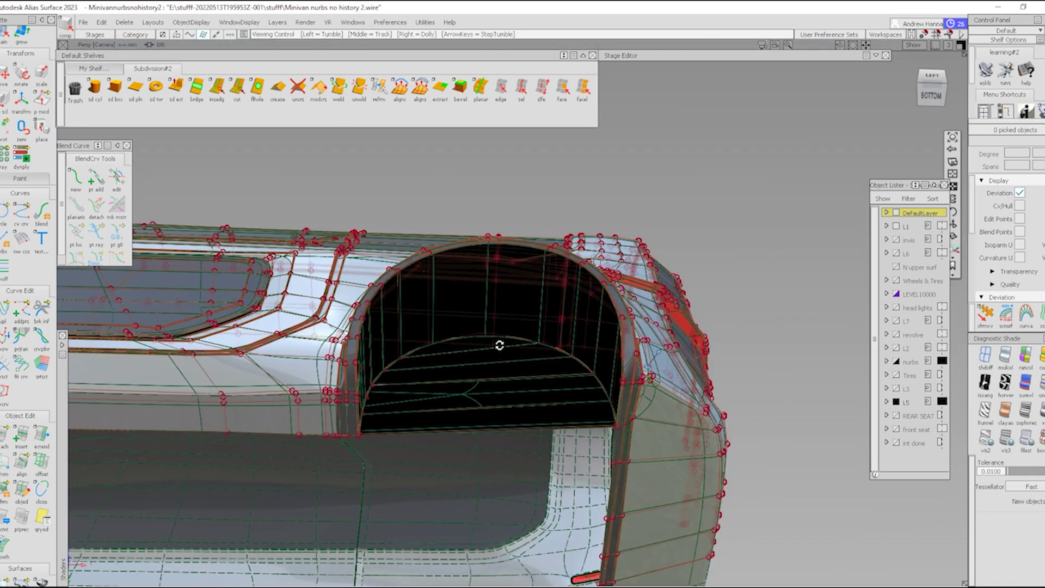
left_click_drag(497, 345, 705, 466, "alt+shift")
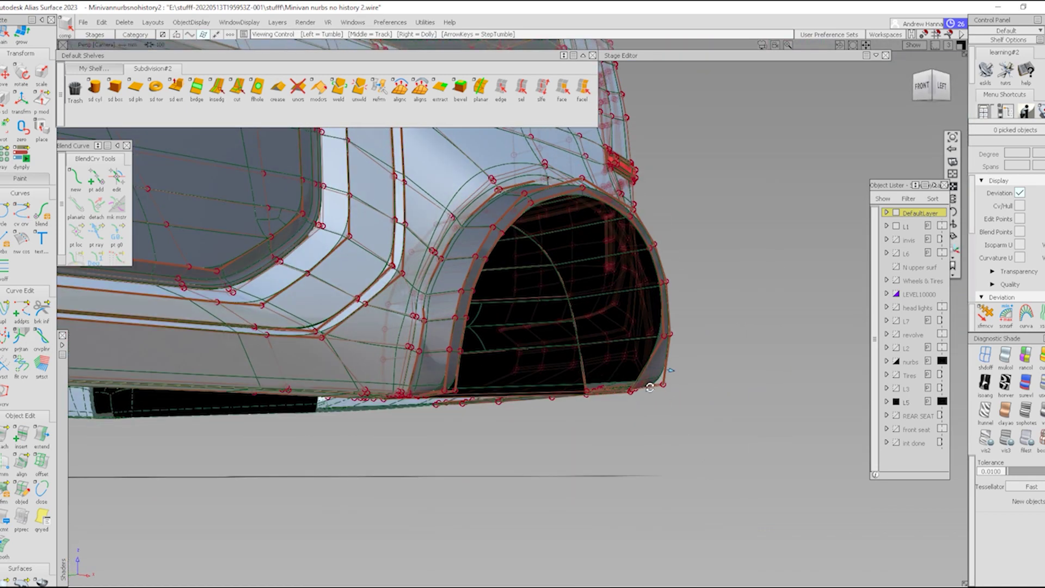
Step: Bring the rail surface back into view and undo its last outward move
left_click_drag(463, 370, 460, 484, "alt+shift")
right_click_drag(616, 436, 500, 430, "ctrl+shift")
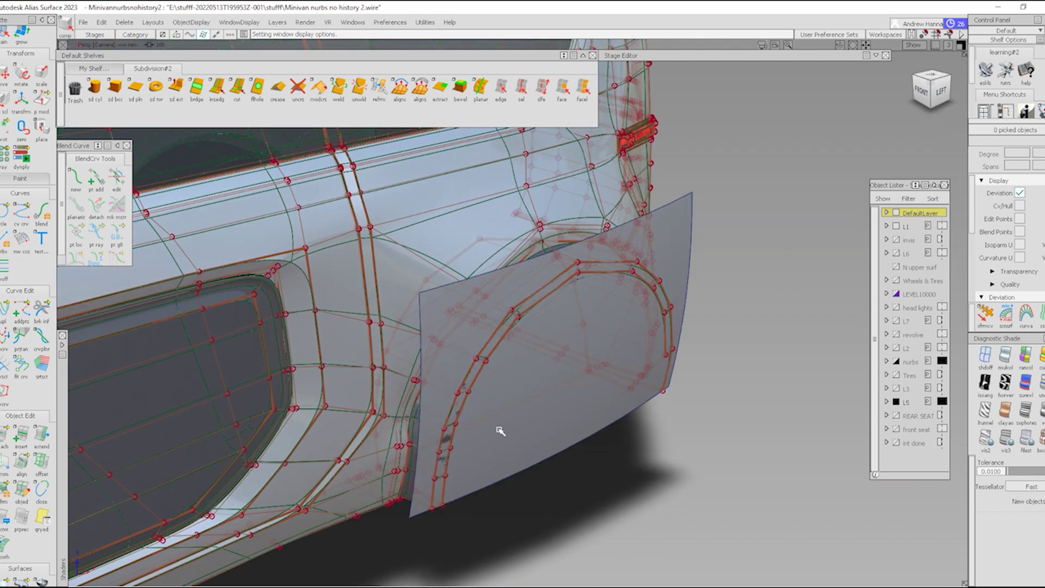
key("ctrl+z")
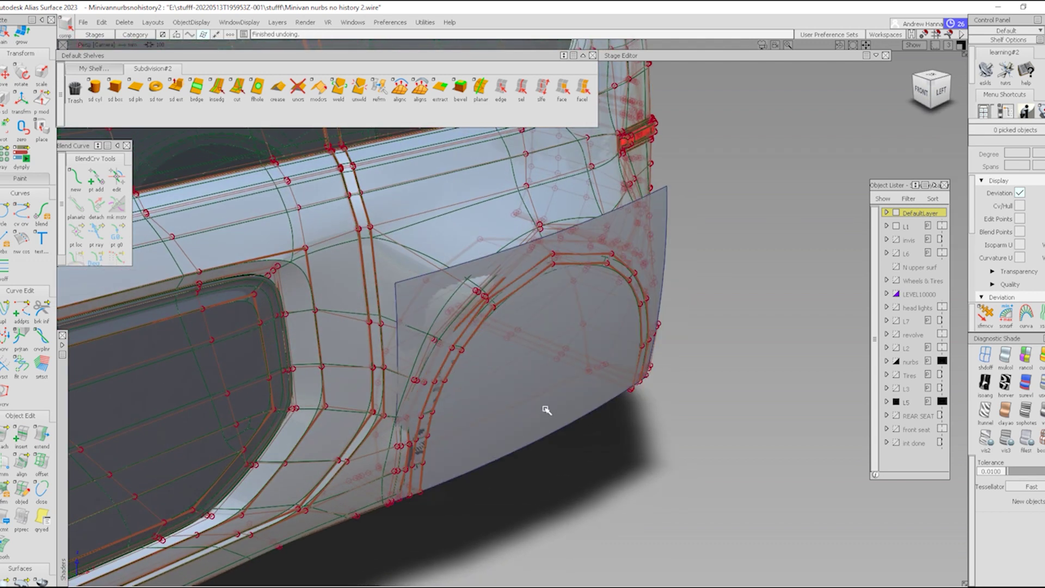
Step: Pick the rail surface over the rear wheel arch and delete it
right_click_drag(617, 494, 446, 319, "ctrl+shift")
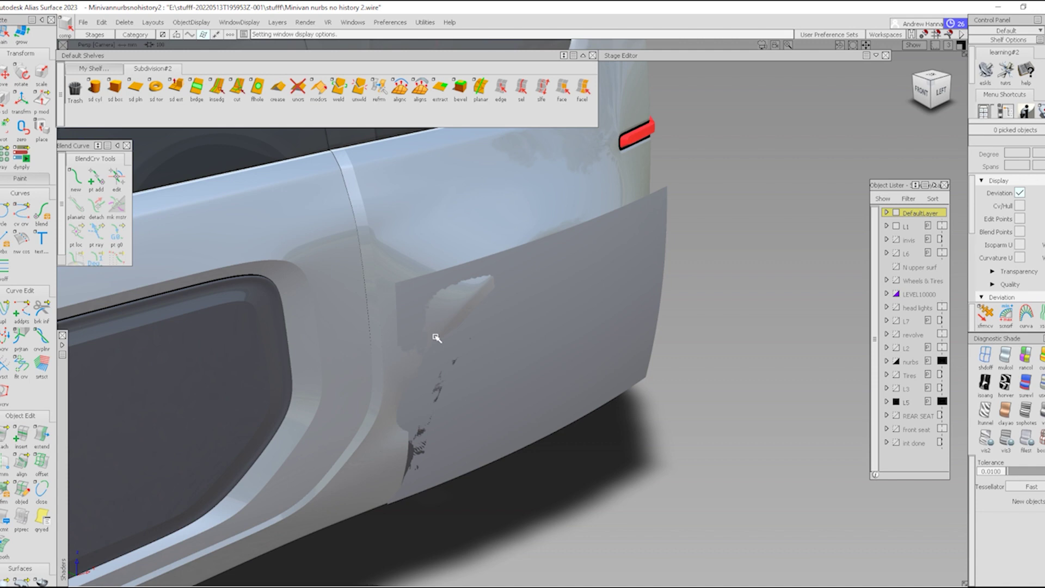
left_click_drag(518, 386, 435, 328, "ctrl+shift")
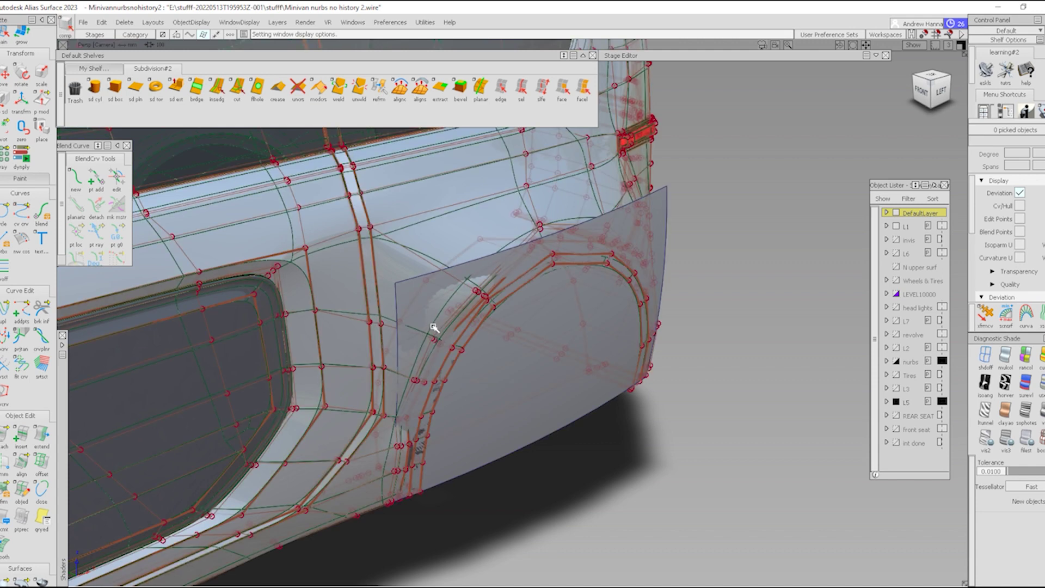
left_click_drag(564, 364, 539, 355, "alt+shift")
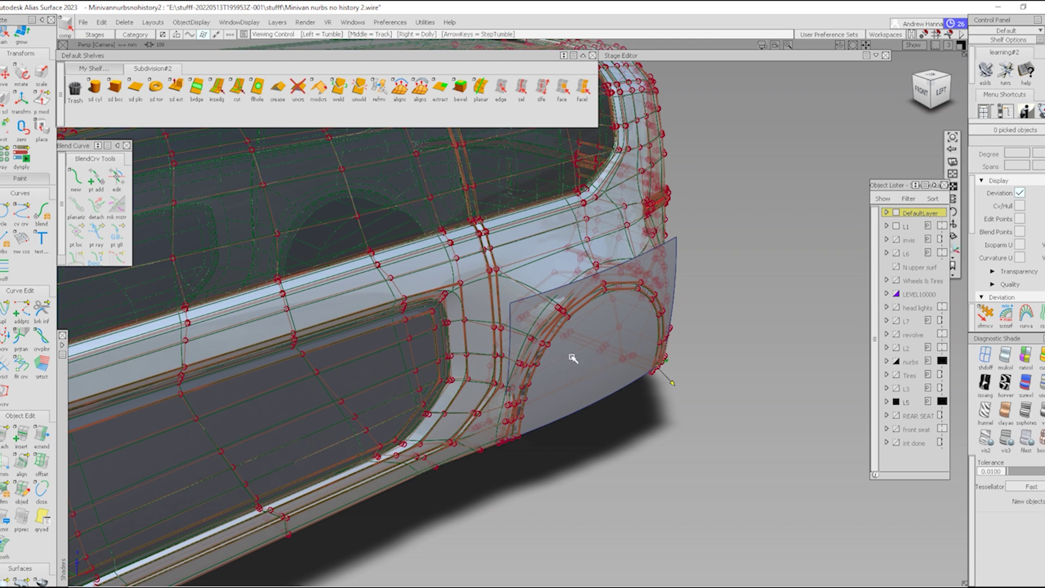
left_click_drag(601, 373, 633, 354, "alt+shift")
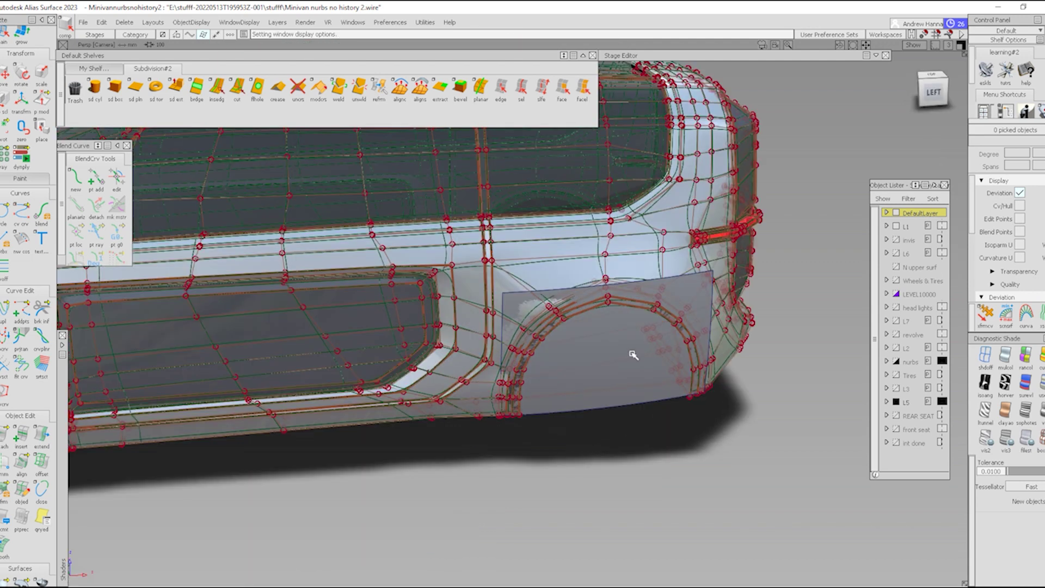
left_click(602, 366)
key("Delete")
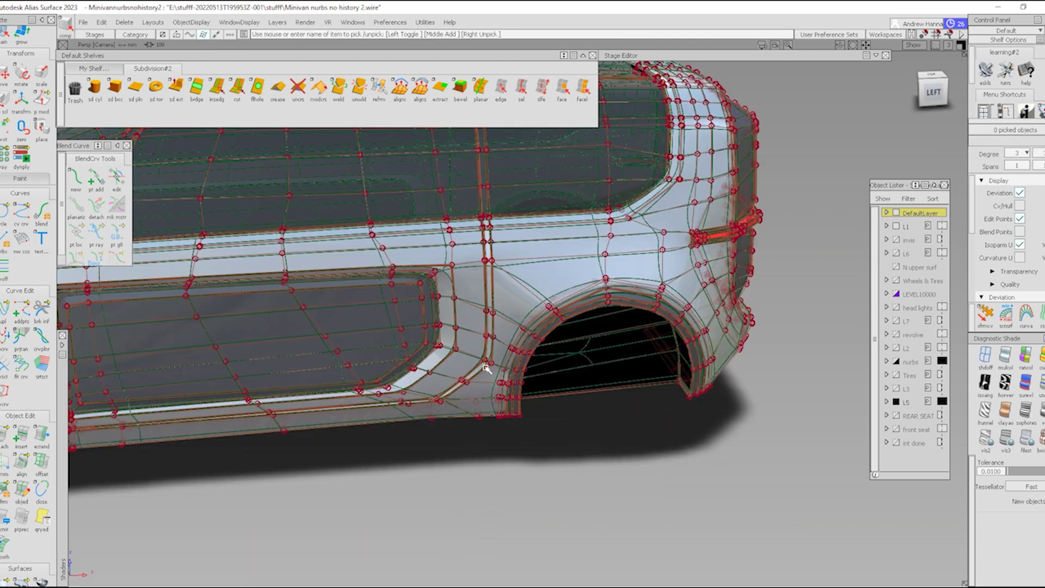
Step: Examine the front bumper's lower corner by the wheel arch in the left orthographic view, with the model lines shown and hidden
right_click_drag(486, 368, 494, 366, "alt+shift")
middle_click_drag(494, 366, 800, 348, "alt+shift")
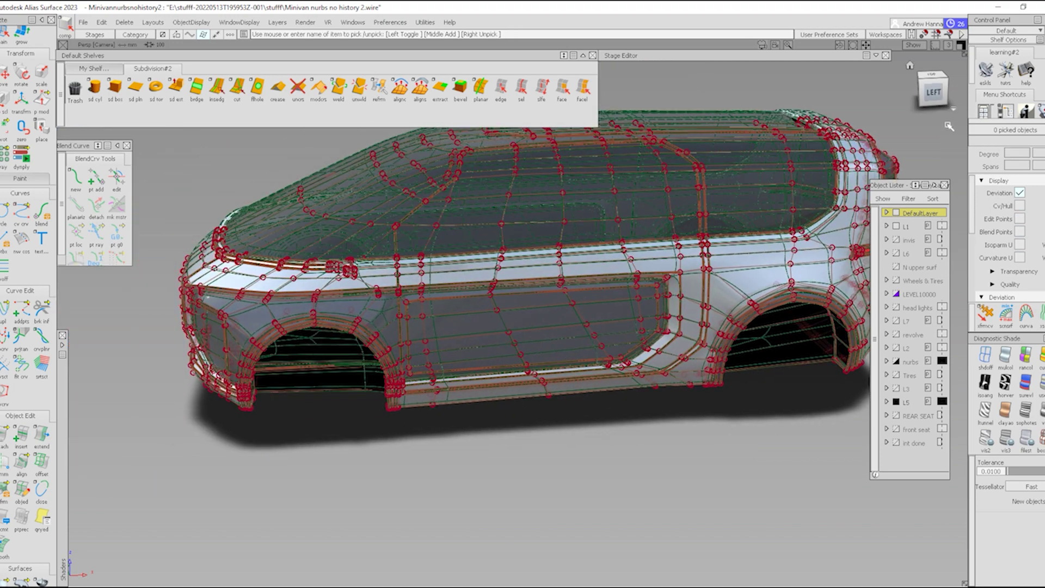
left_click(934, 93)
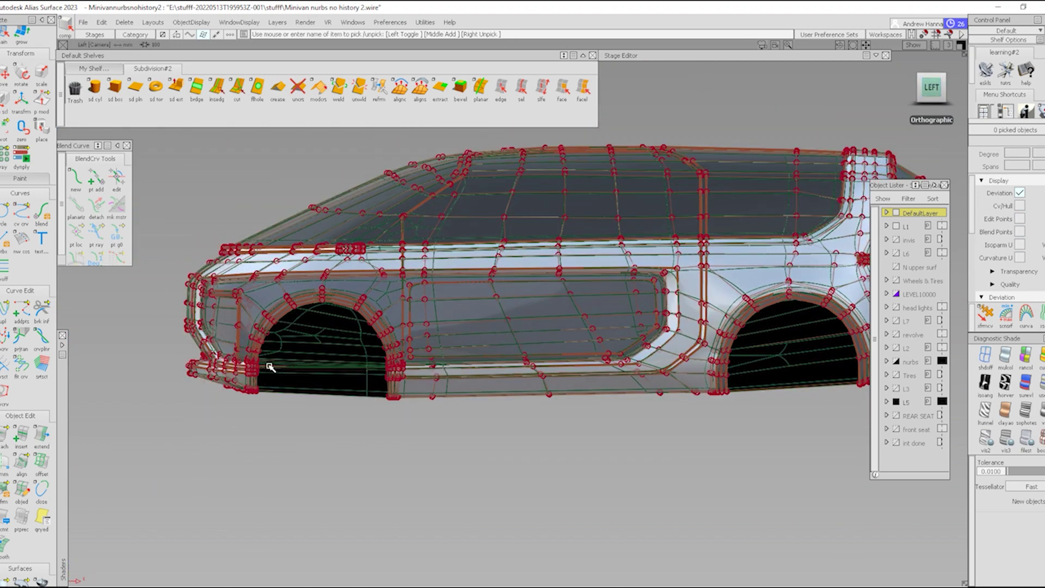
right_click_drag(254, 387, 322, 427, "ctrl+shift")
right_click_drag(224, 399, 462, 362, "alt+shift")
middle_click_drag(463, 362, 572, 350, "alt+shift")
key("F11")
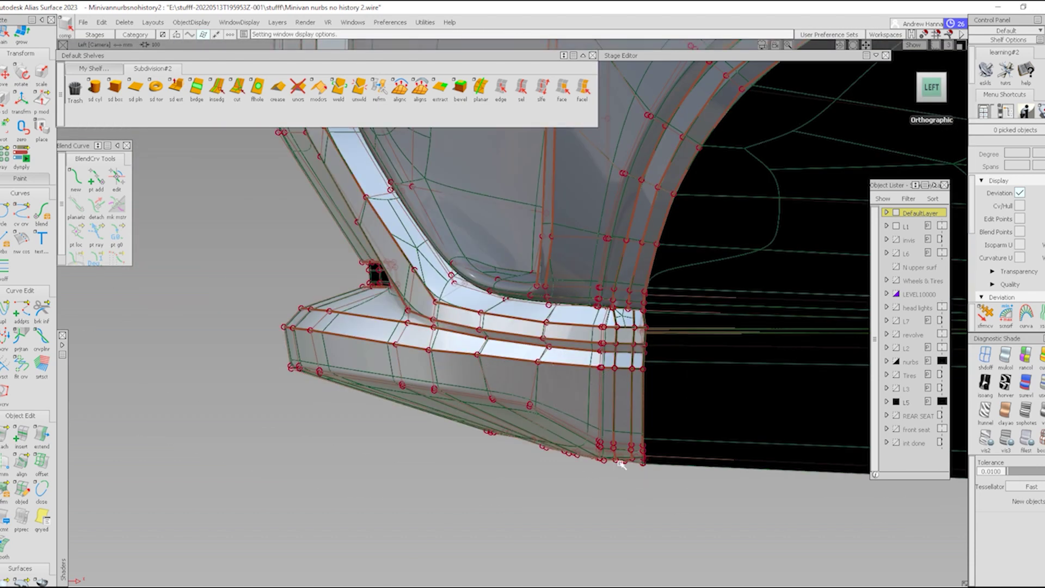
key("F11")
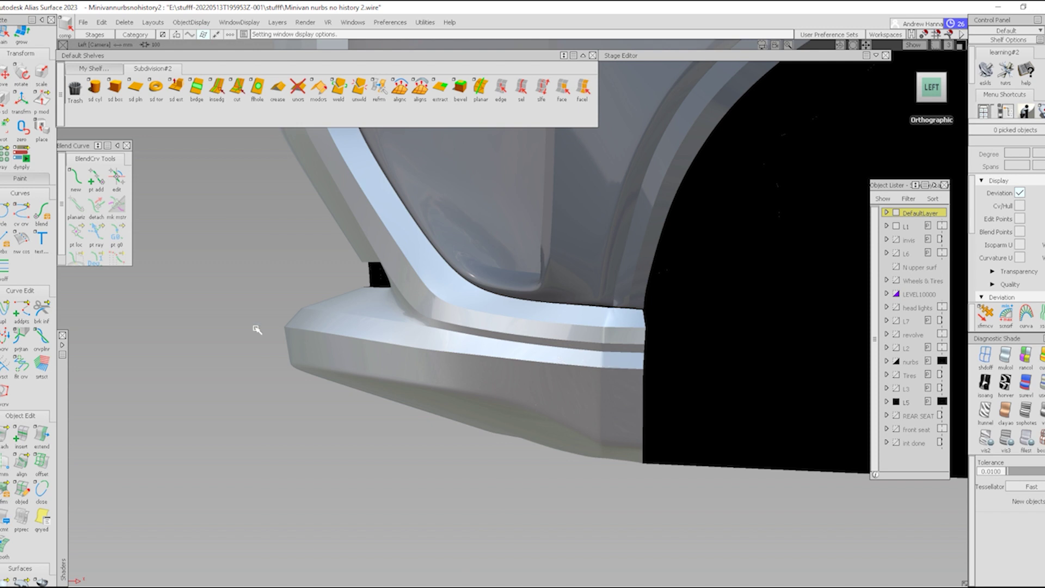
key("F11")
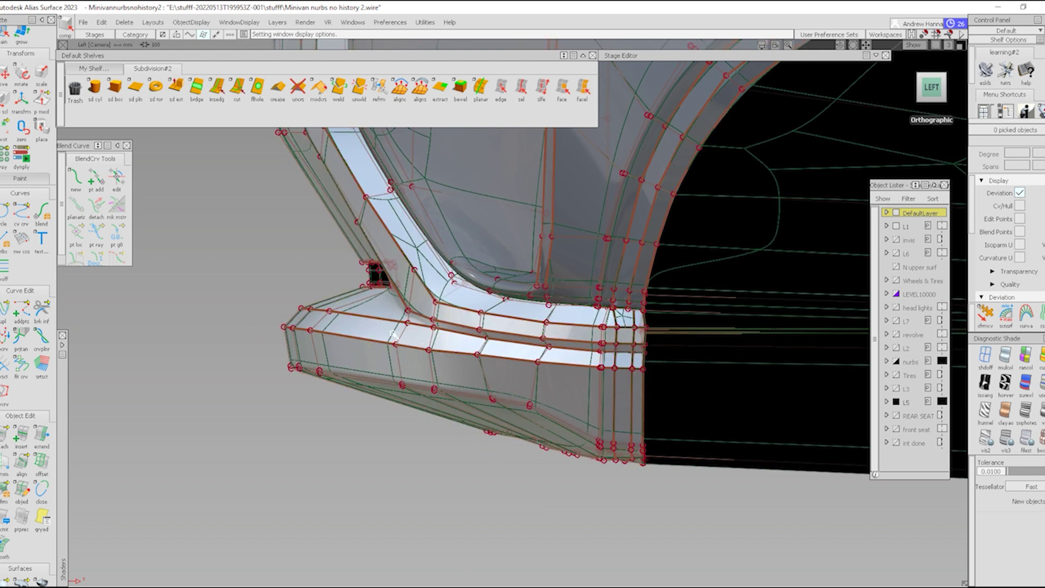
key("F11")
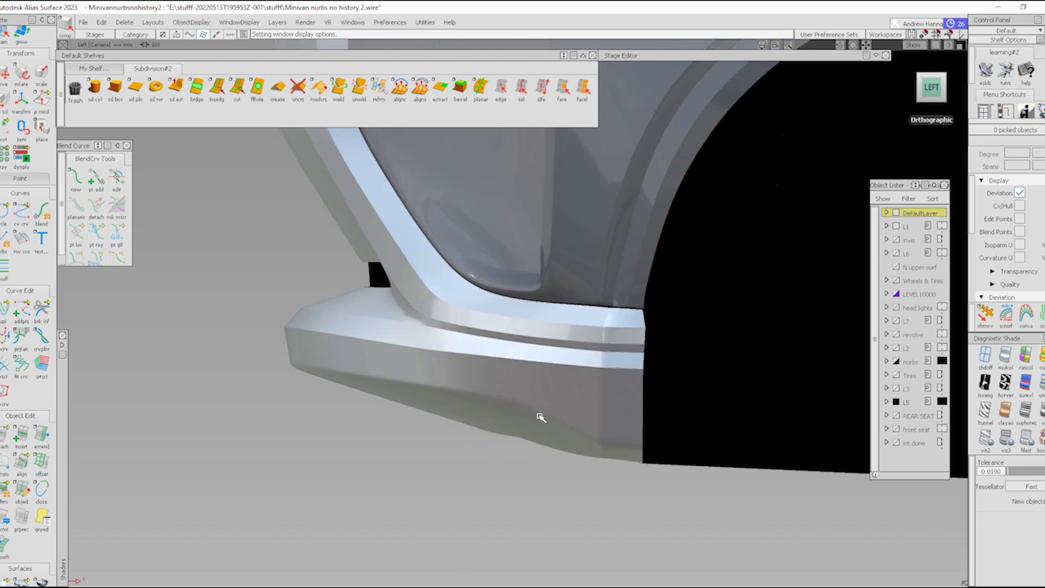
key("F11")
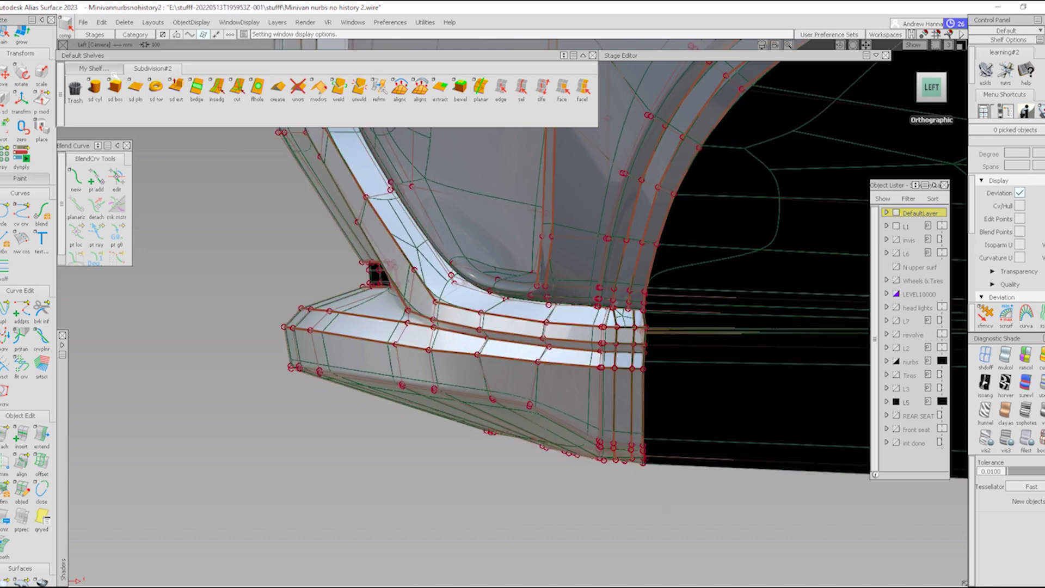
Step: Turn off diagnostic shading and draw a straight degree 1 CV curve from the front wheel arch along the bumper edge, extending past the bumper's nose
left_click(112, 71)
left_click(136, 89)
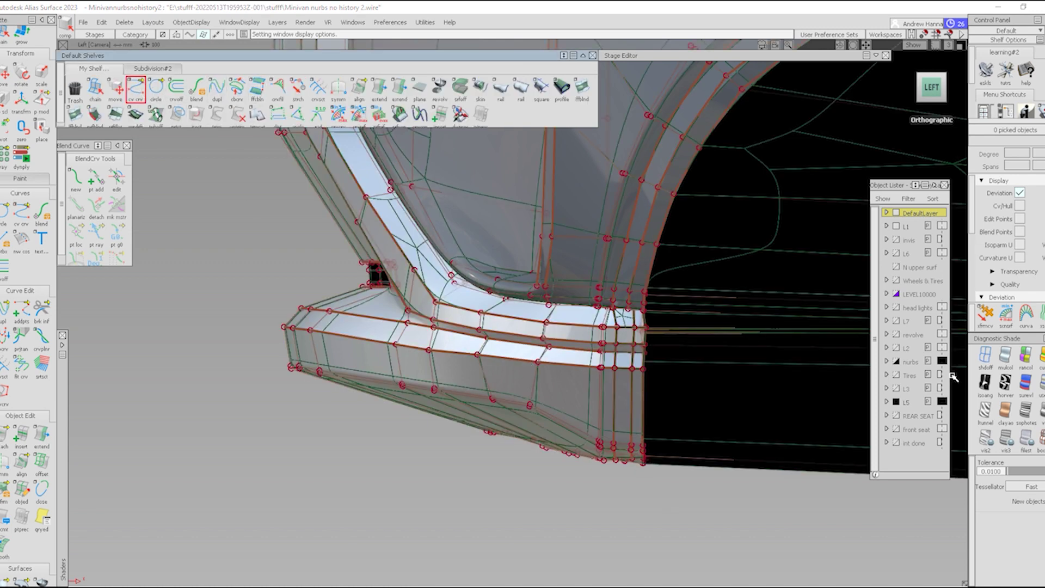
left_click(985, 357)
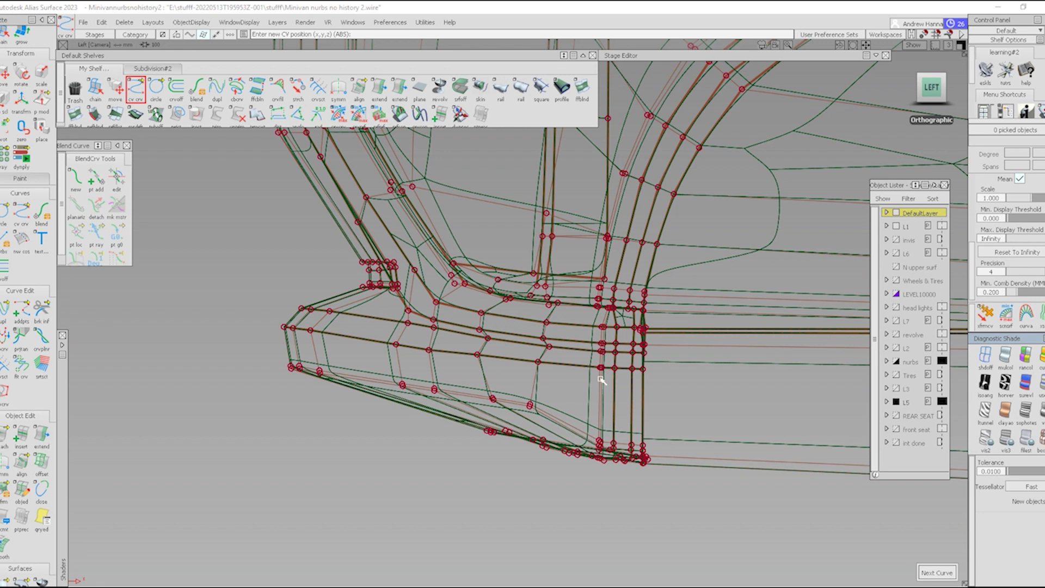
left_click(602, 374)
left_click(284, 327)
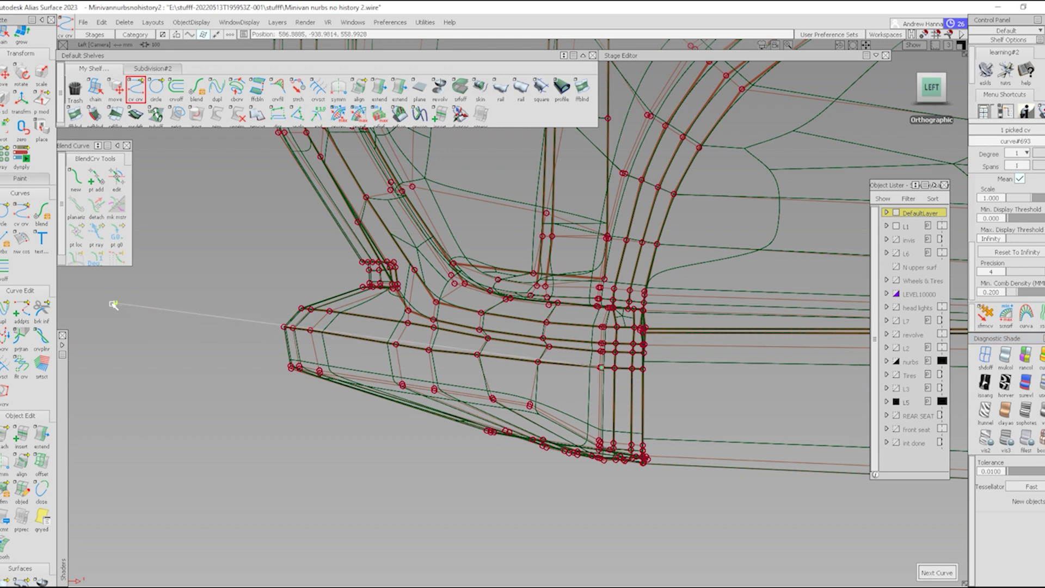
Step: Pick the new bumper curve and isolate it in the perspective view, hiding the rest of the car
left_click_drag(311, 387, 328, 445, "ctrl+shift")
left_click_drag(147, 279, 193, 365)
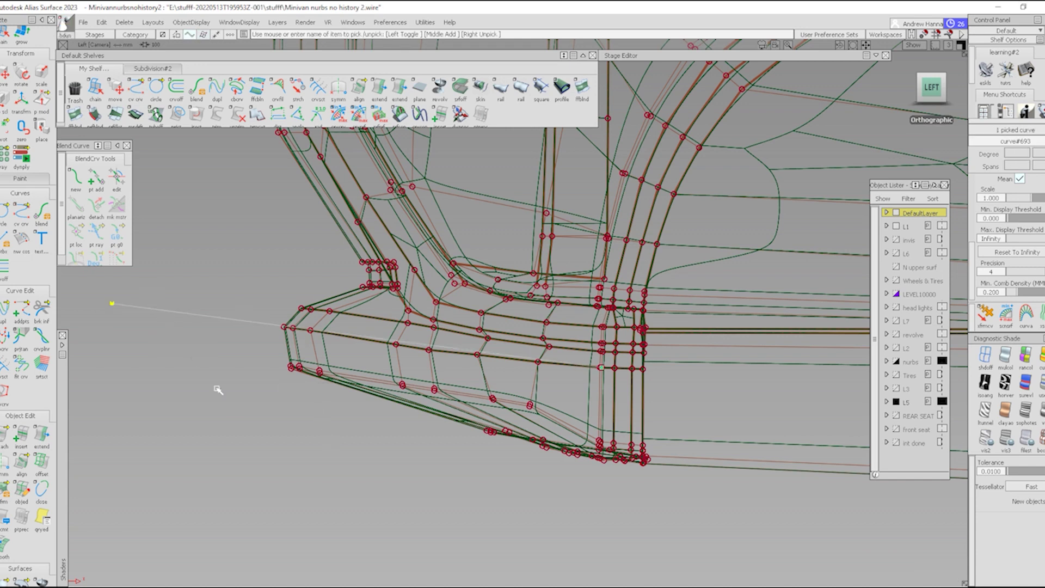
right_click_drag(464, 333, 453, 444, "alt+shift")
mouse_move(453, 444)
left_mouse_down("alt+shift")
mouse_move(539, 546)
mouse_move(581, 266)
left_mouse_up("alt+shift")
right_click_drag(488, 422, 408, 359, "ctrl+shift")
right_click_drag(516, 346, 438, 367, "alt+shift")
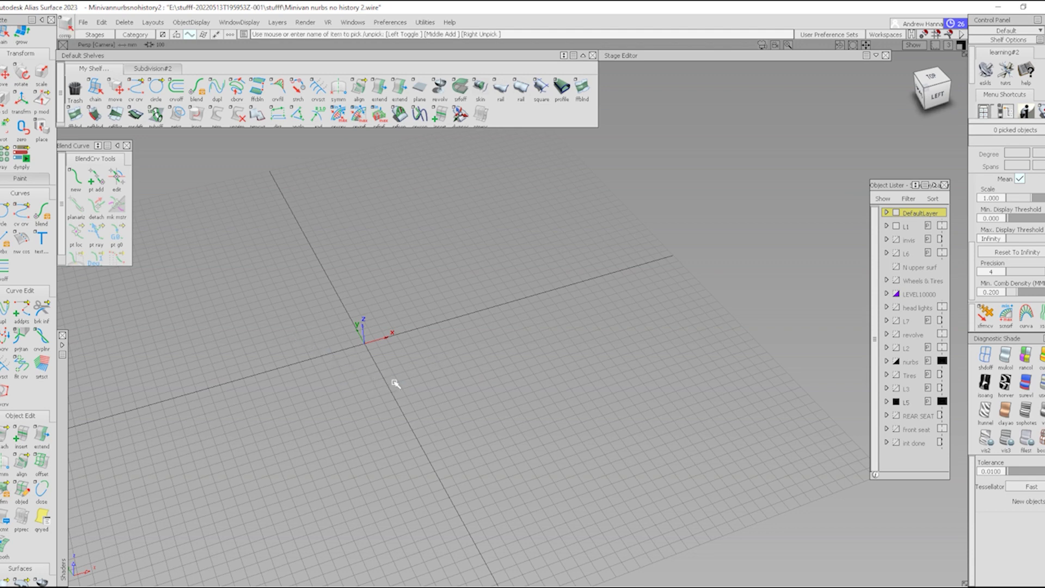
right_click_drag(535, 445, 403, 320, "ctrl+shift")
left_click(469, 338)
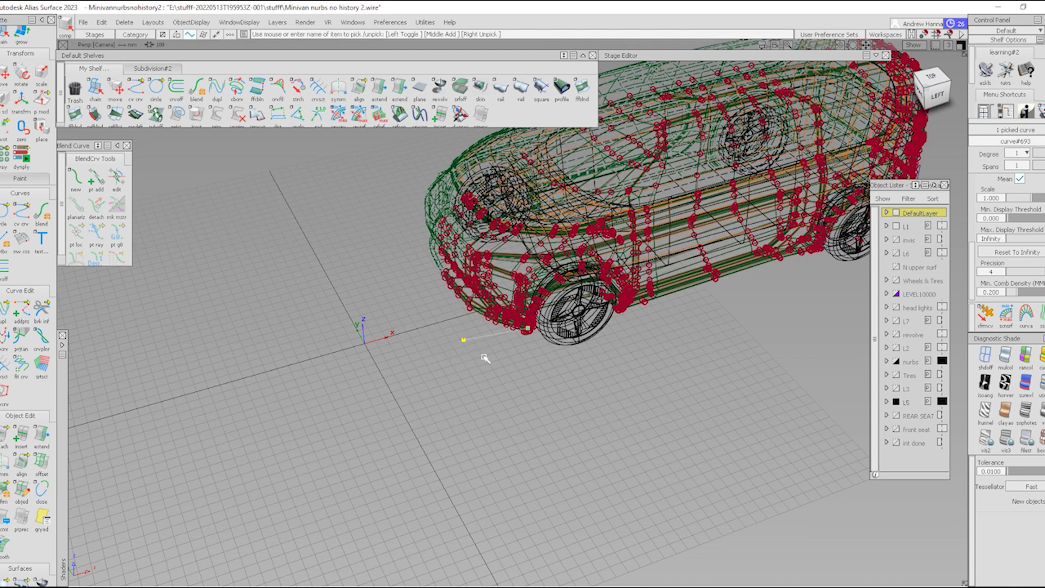
right_click_drag(490, 383, 546, 394, "ctrl+shift")
left_click_drag(553, 451, 509, 354, "ctrl+shift")
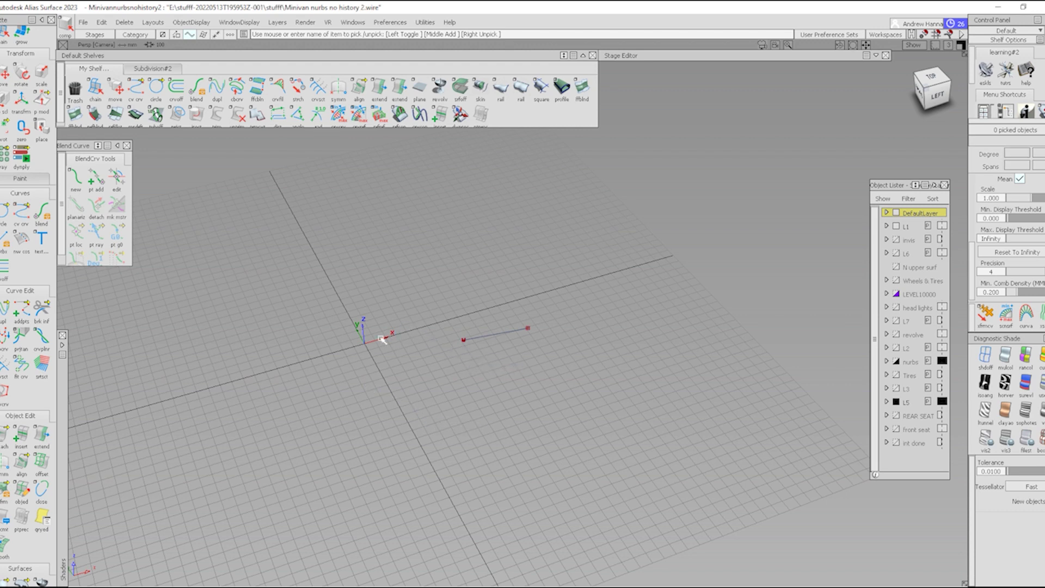
Step: Pick both CVs of the curve and move them sideways across the car's centre line, then clear the selection
left_click_drag(381, 338, 421, 321, "ctrl+shift")
left_click_drag(429, 312, 602, 408)
left_click(931, 76)
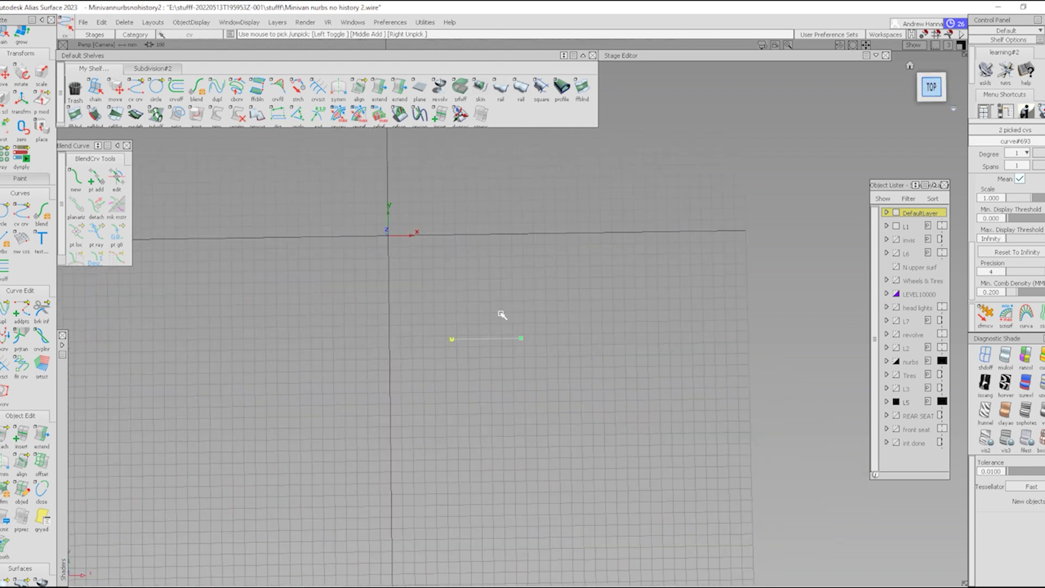
middle_click_drag(534, 397, 529, 232, "ctrl+shift")
right_click_drag(519, 242, 512, 228, "alt")
left_click_drag(371, 370, 442, 283, "alt+shift")
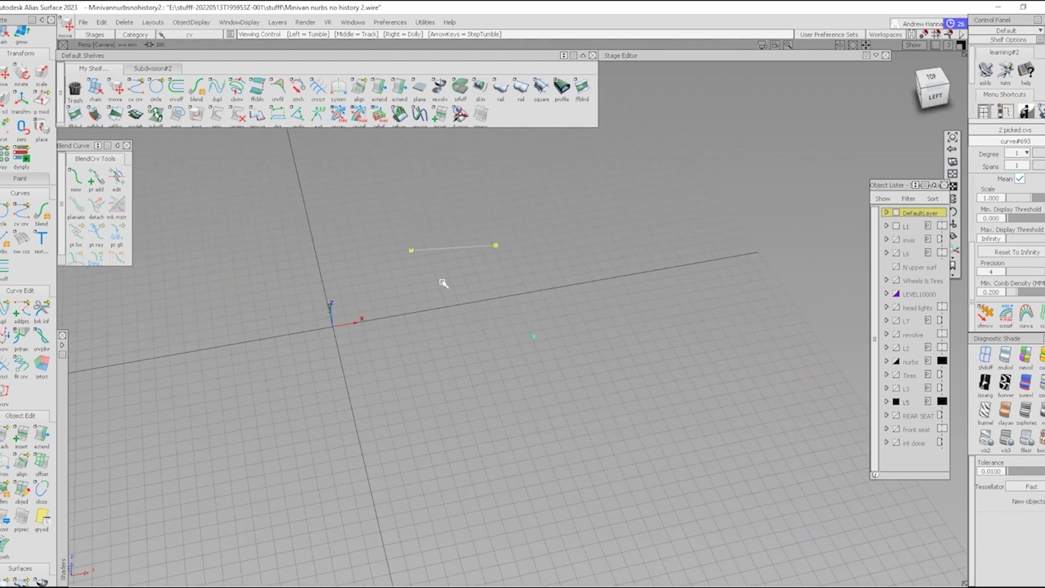
left_click_drag(426, 394, 444, 229, "ctrl+shift")
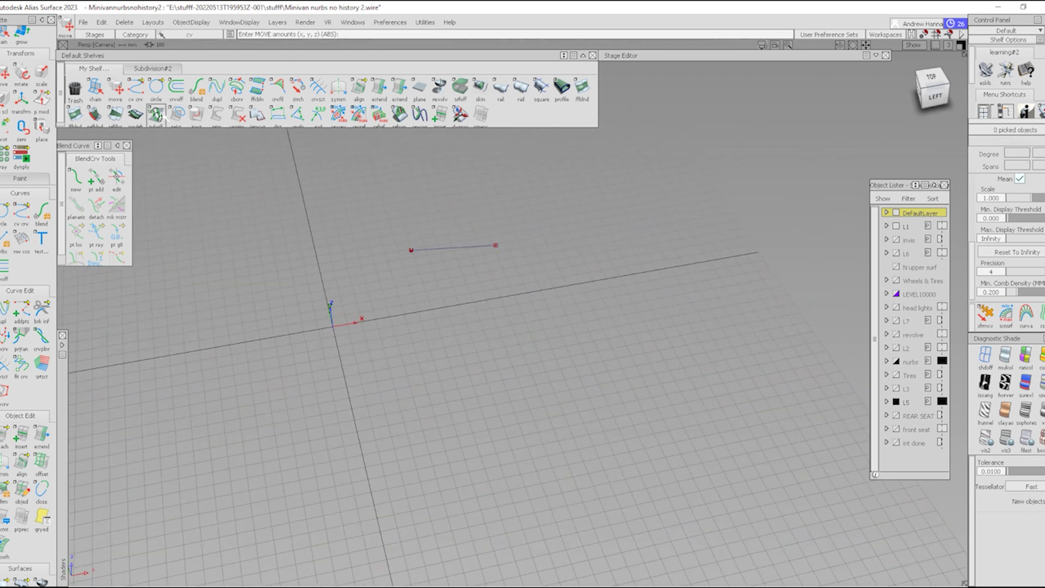
Step: Build a Multi-surface Draft from the curve, pulled back across the centre line to a length of about 1404 mm
left_click(135, 113)
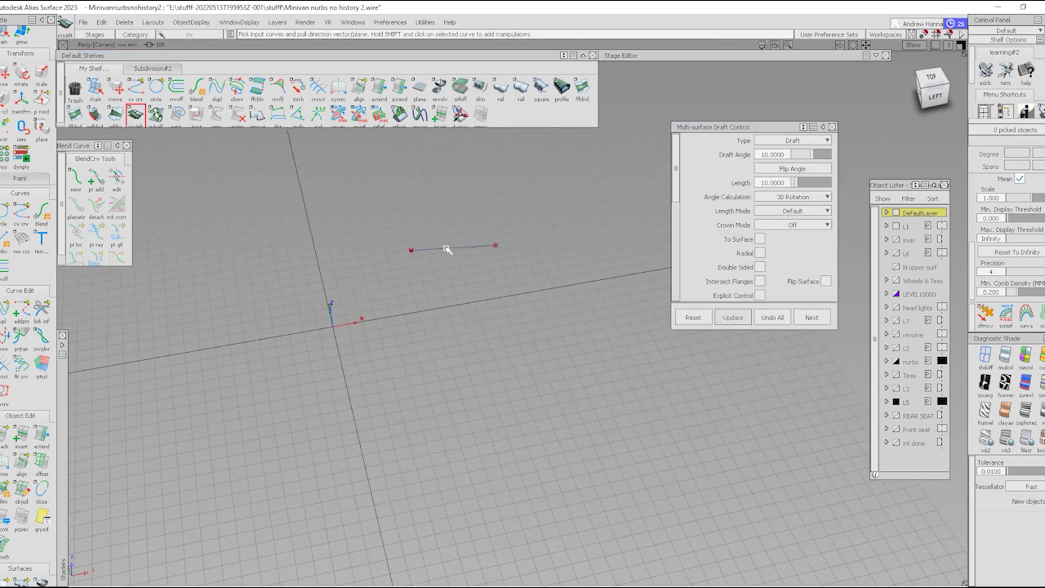
left_click(447, 248)
left_click(464, 277)
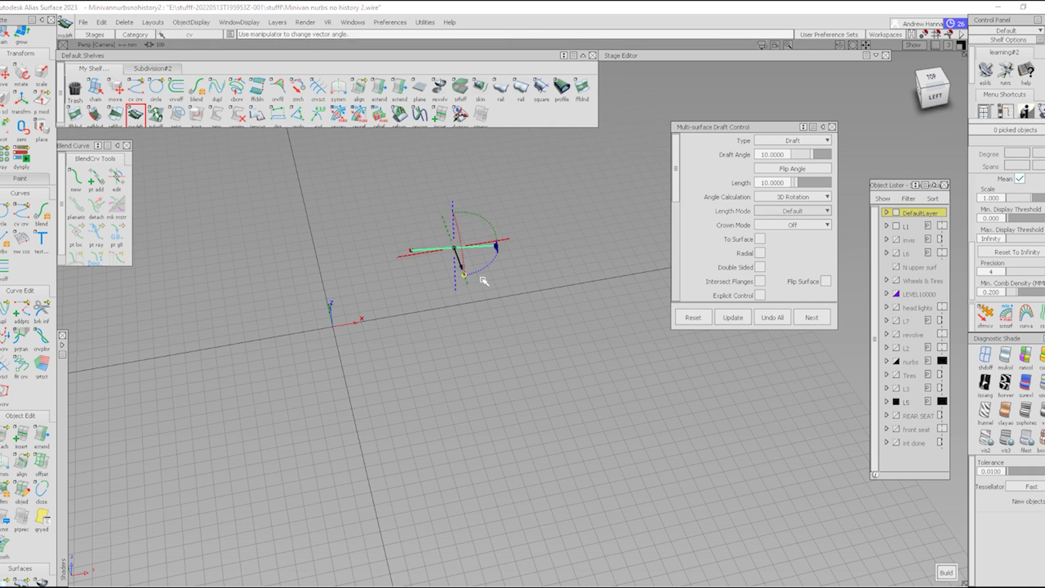
left_click_drag(496, 248, 509, 326)
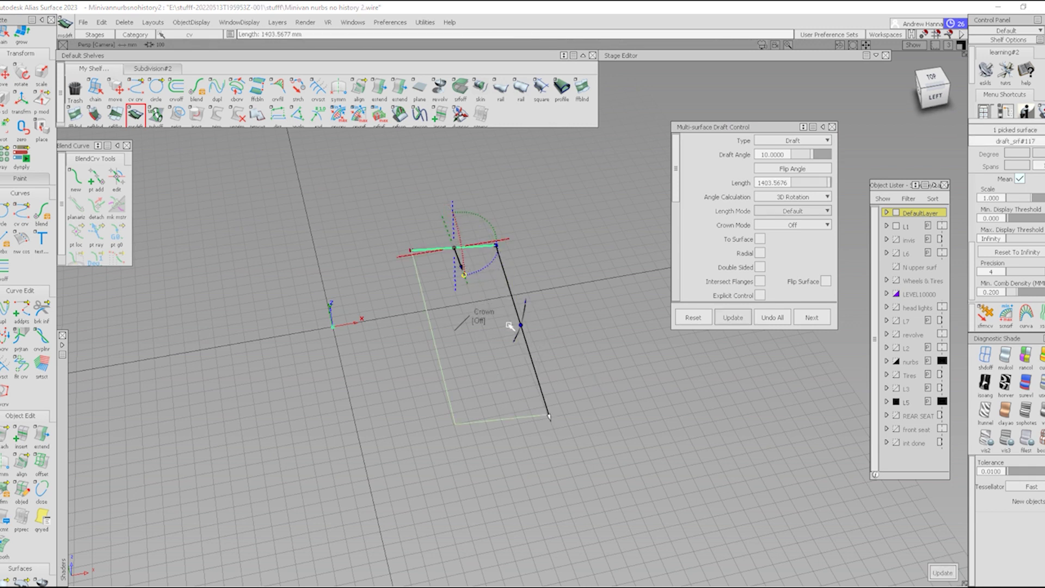
Step: Set the draft surface's draft angle to 0 so that it runs straight along the pull direction
left_click(788, 155)
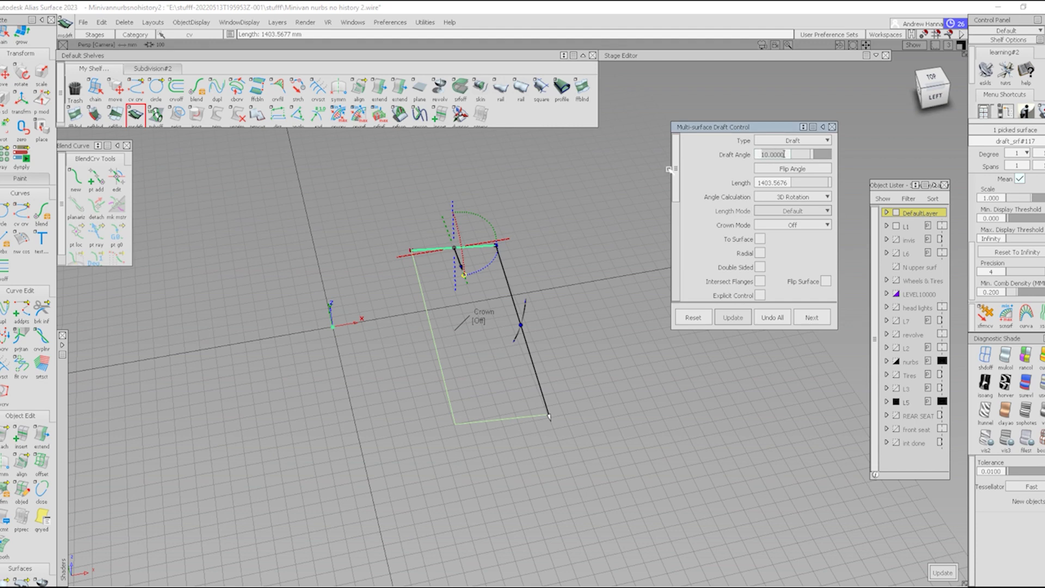
type("0")
key("Return")
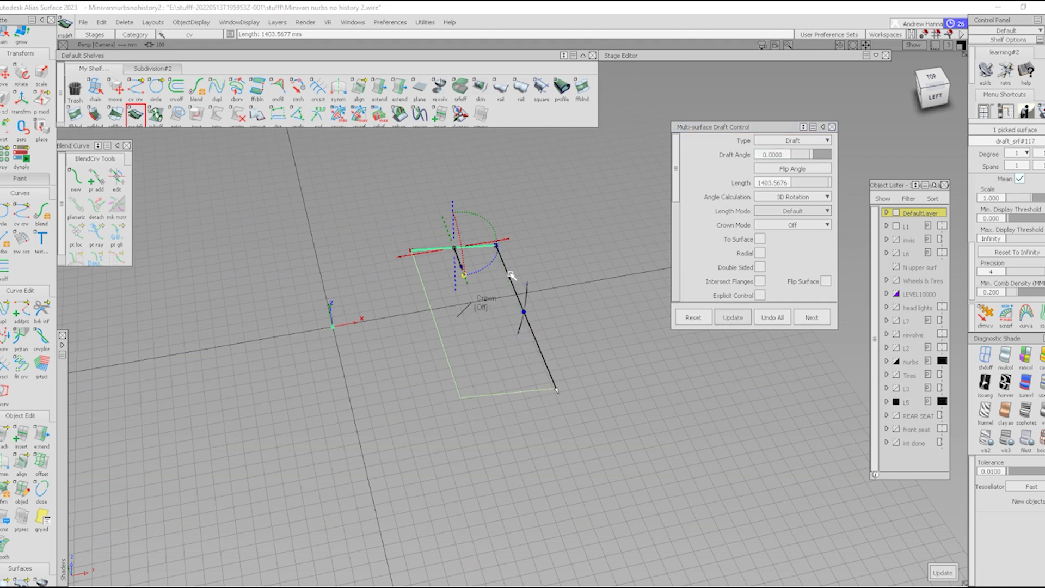
left_click_drag(387, 277, 459, 289, "alt+shift")
left_click(444, 289)
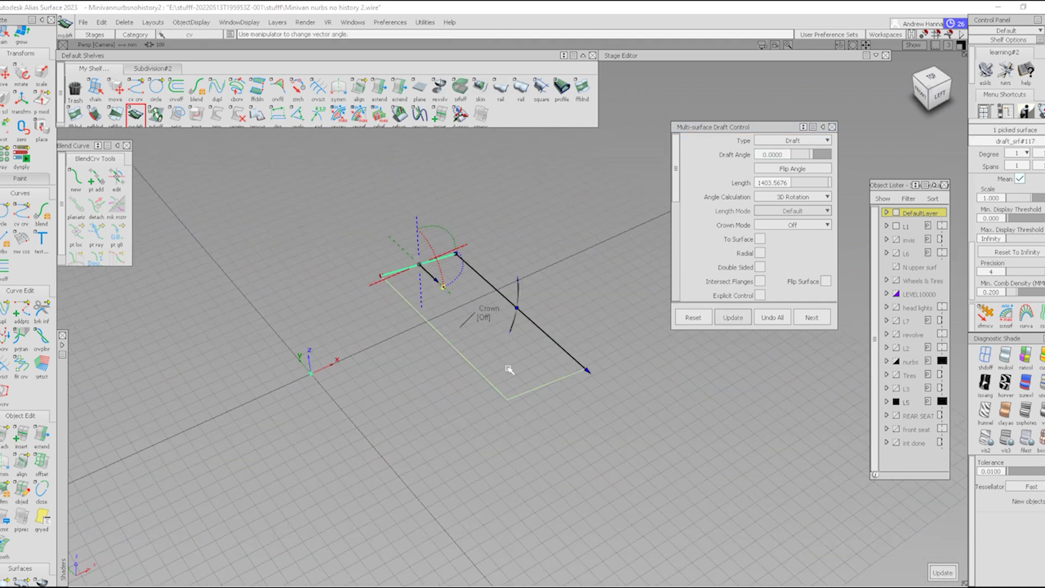
Step: Delete the source curve of the draft surface, accepting the removal of its construction history
left_click_drag(551, 388, 525, 317, "ctrl+shift")
left_click_drag(381, 273, 379, 238, "ctrl+shift")
left_click_drag(378, 231, 448, 282)
key("Delete")
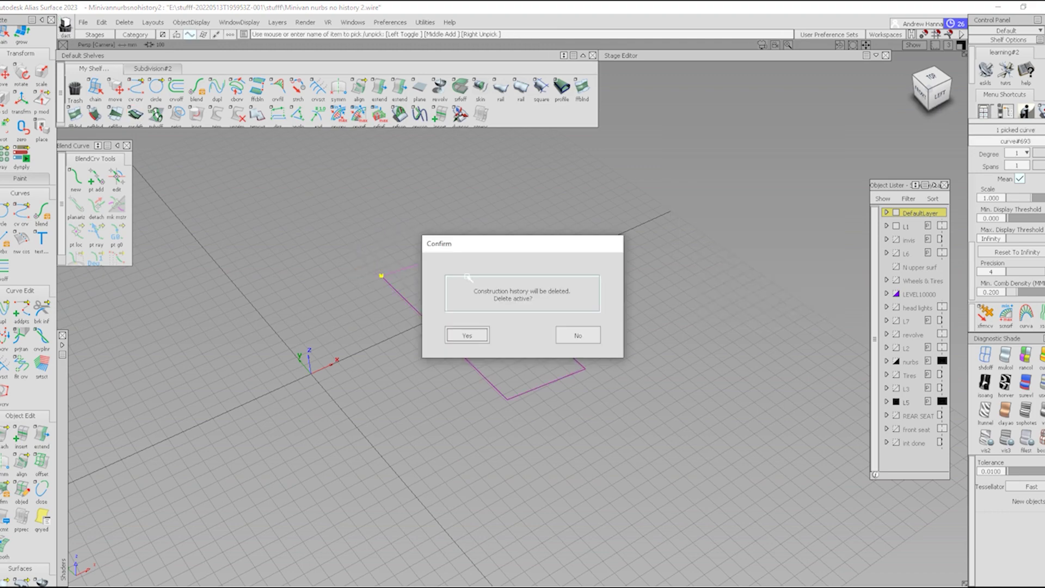
left_click(467, 334)
Step: Show the hidden car alongside the draft surface and set up the left orthographic view on the front bumper with diagnostic shading off
right_click_drag(508, 299, 497, 376, "ctrl+shift")
left_click_drag(605, 390, 550, 342, "alt+shift")
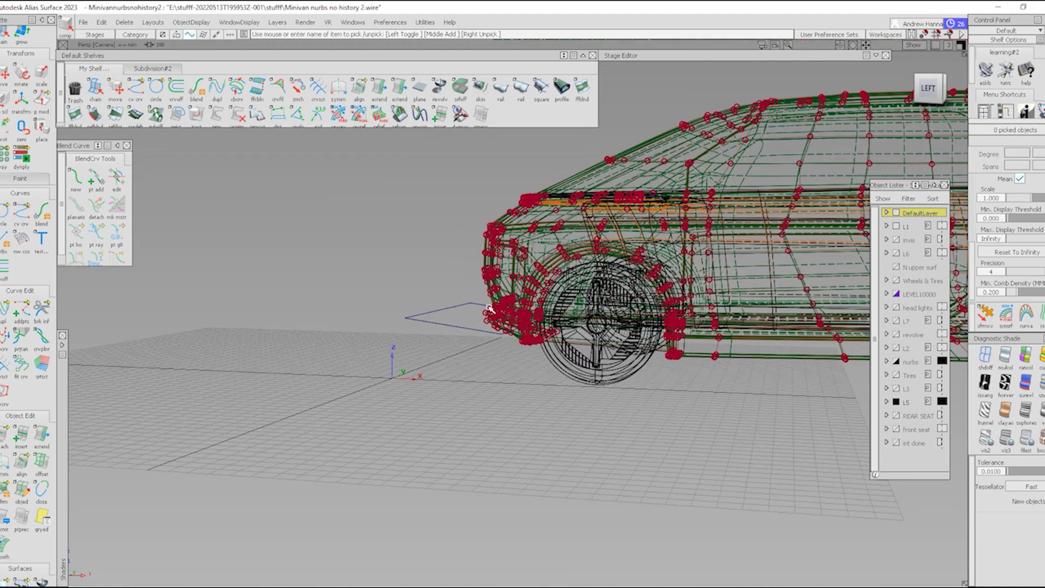
left_click(929, 88, "alt+shift")
right_click_drag(616, 350, 674, 303, "alt+shift")
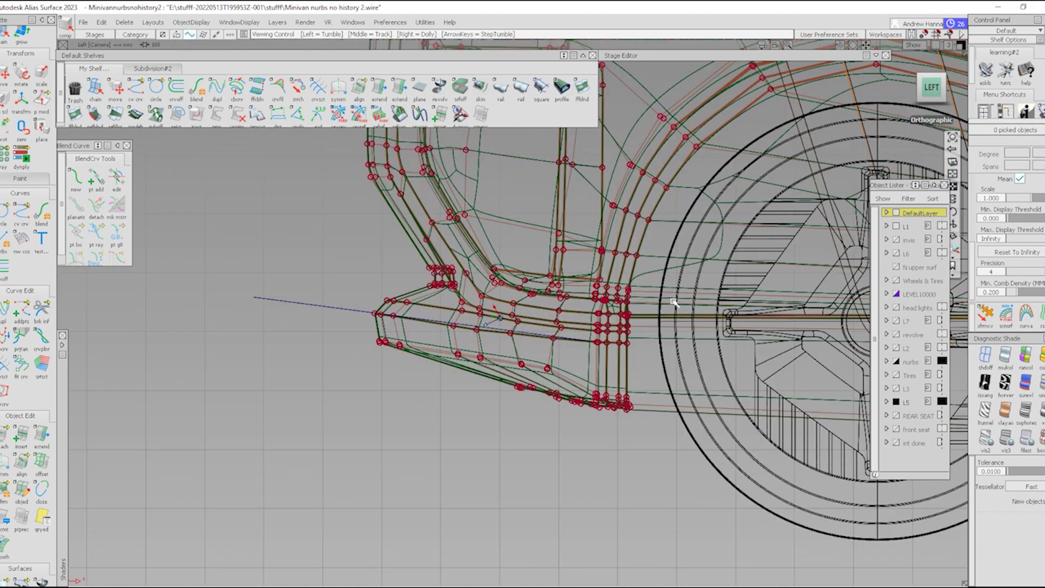
left_click(1039, 438)
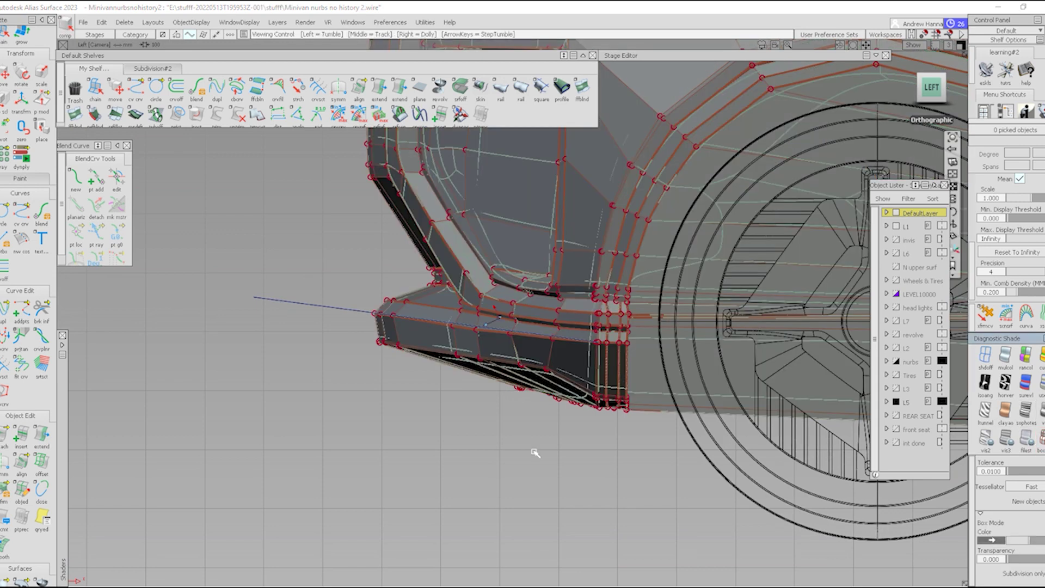
scroll(534, 455, "up", 5)
left_click(985, 357)
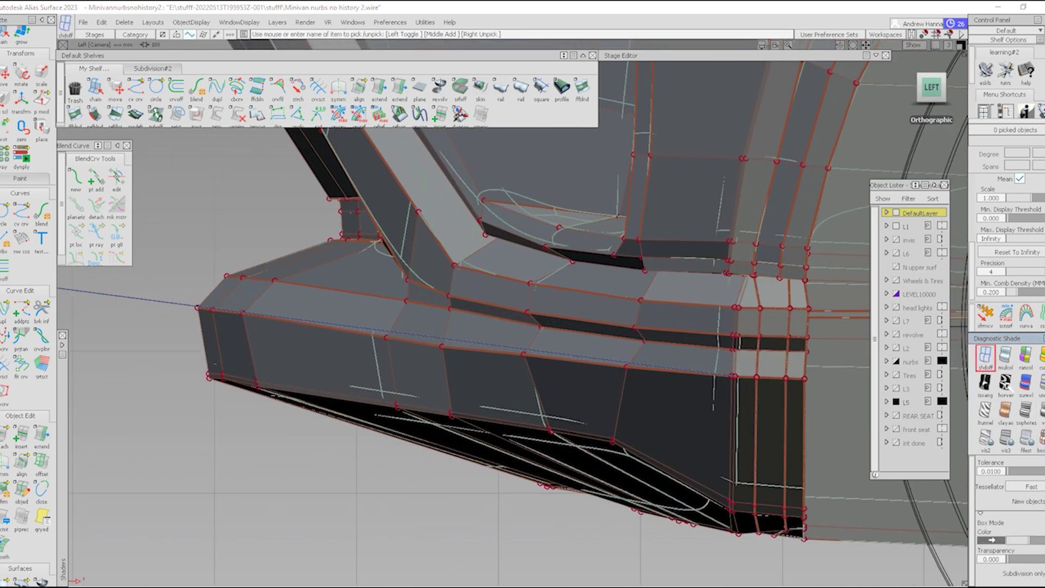
Step: Turn off the visibility of the Minivan nurbs no history 2.wire stage
left_click(1038, 439)
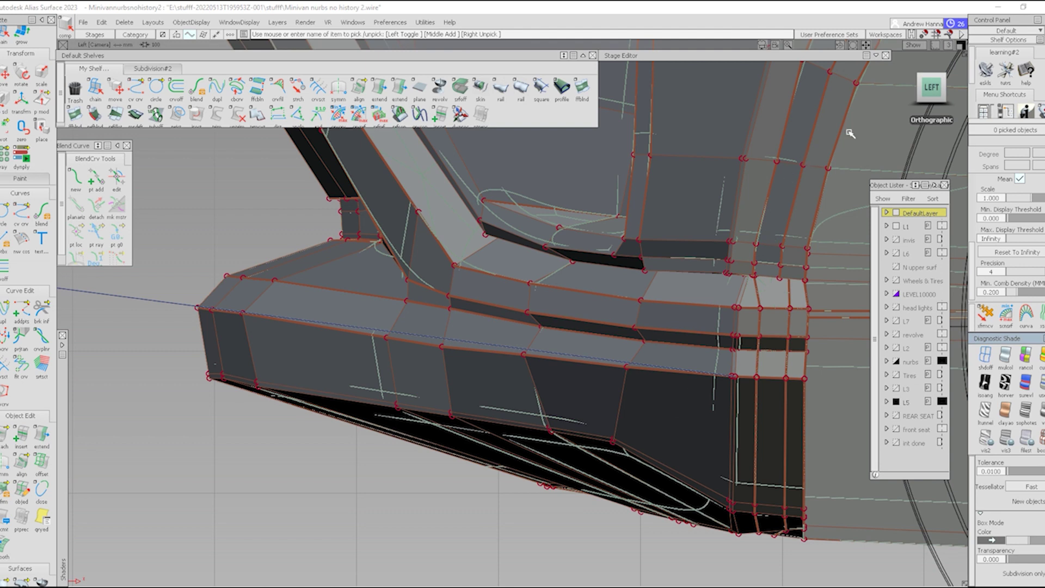
left_click(876, 55)
left_click(821, 135)
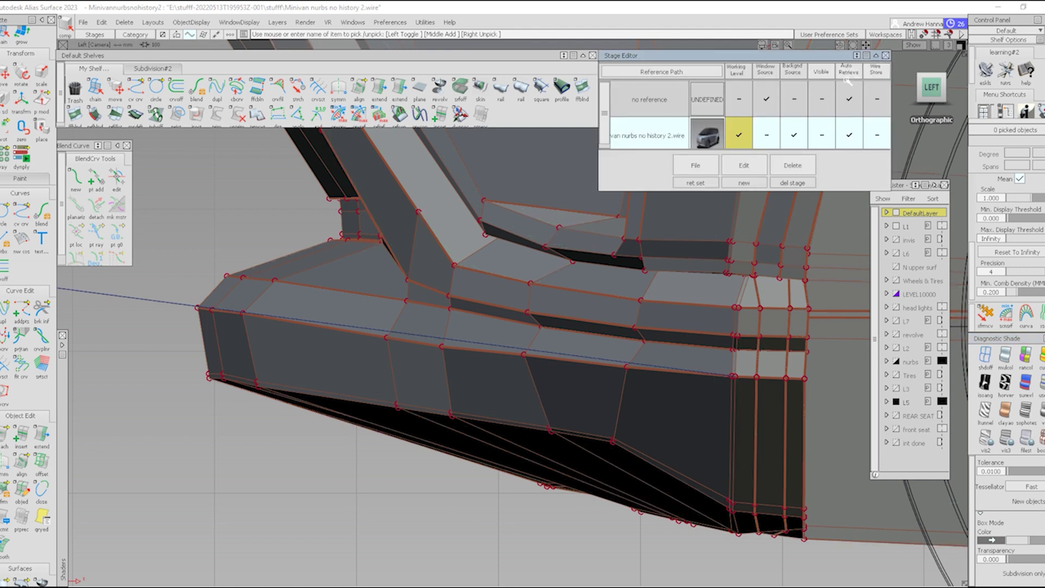
left_click(876, 56)
Step: Pick the row of CVs along the front bumper's outer upper edge, from the nose back to the wheel arch section
scroll(498, 332, "down", 3)
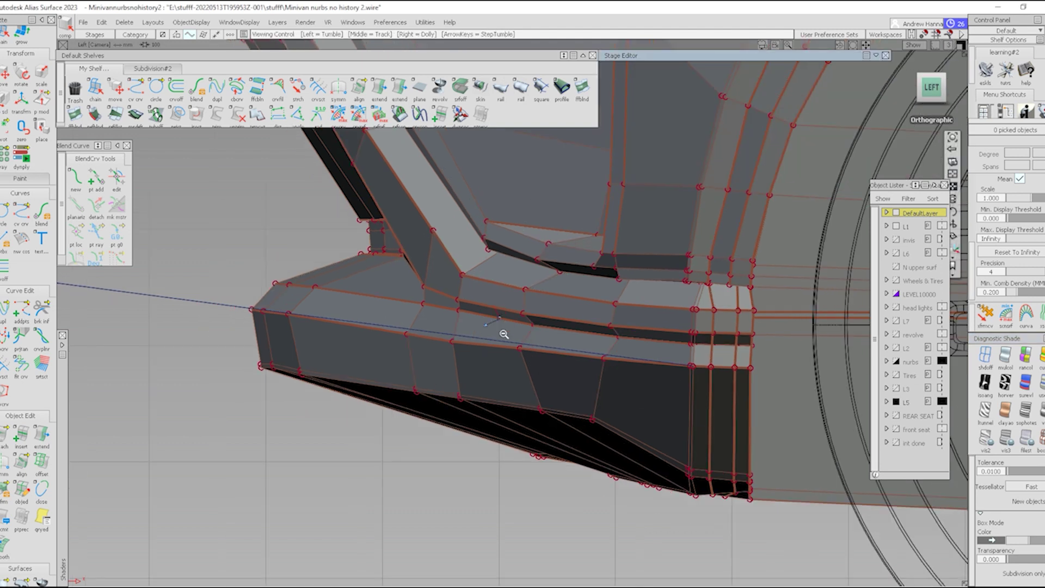
left_click_drag(202, 310, 261, 307, "ctrl+shift")
left_click_drag(236, 297, 314, 328)
left_click_drag(385, 321, 690, 364)
right_click_drag(690, 364, 730, 453, "alt+shift")
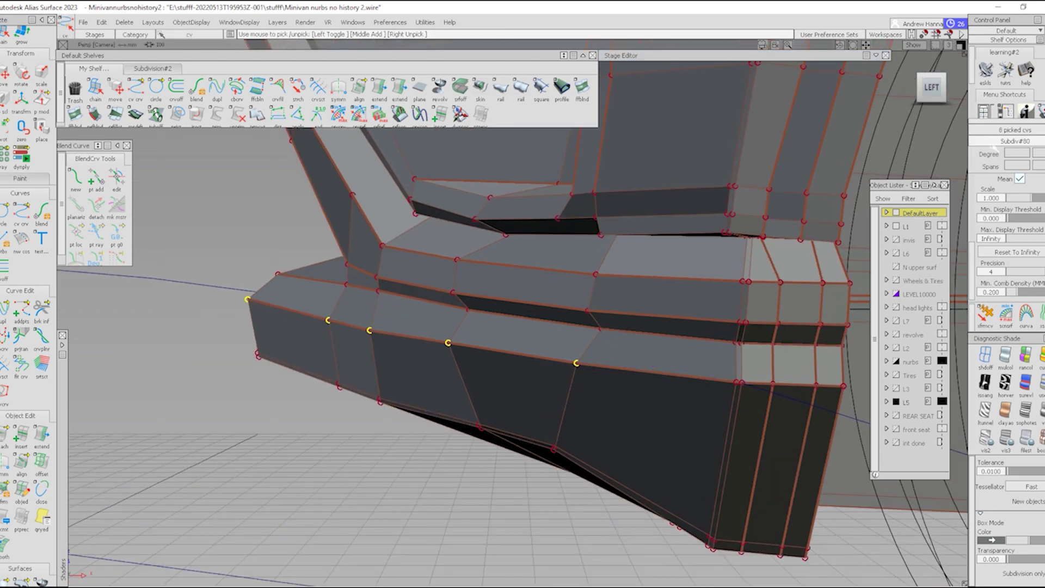
left_click_drag(791, 330, 735, 393, "alt+shift")
scroll(733, 388, "up", 3)
scroll(635, 374, "down", 5)
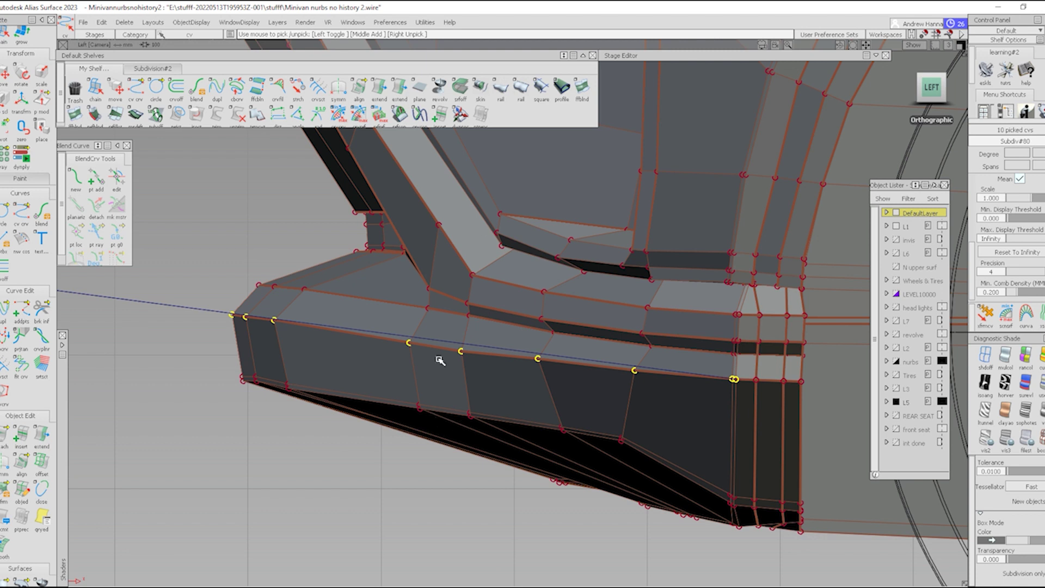
Step: Set up Subdiv Align To Surface for the picked CVs with Degree 3 approximation, Z Axis projection and no construction history
left_click(169, 69)
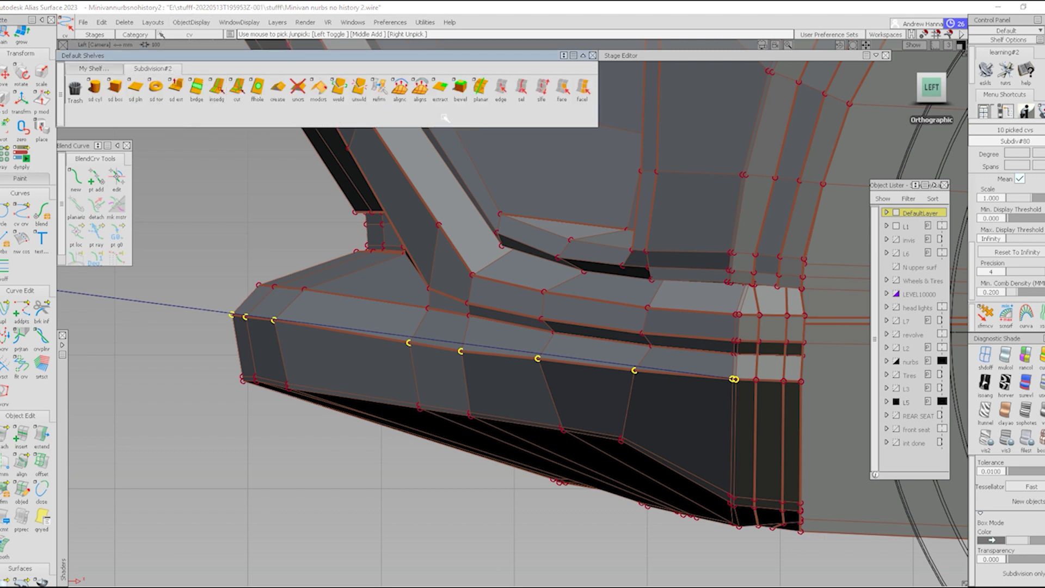
double_click(419, 87)
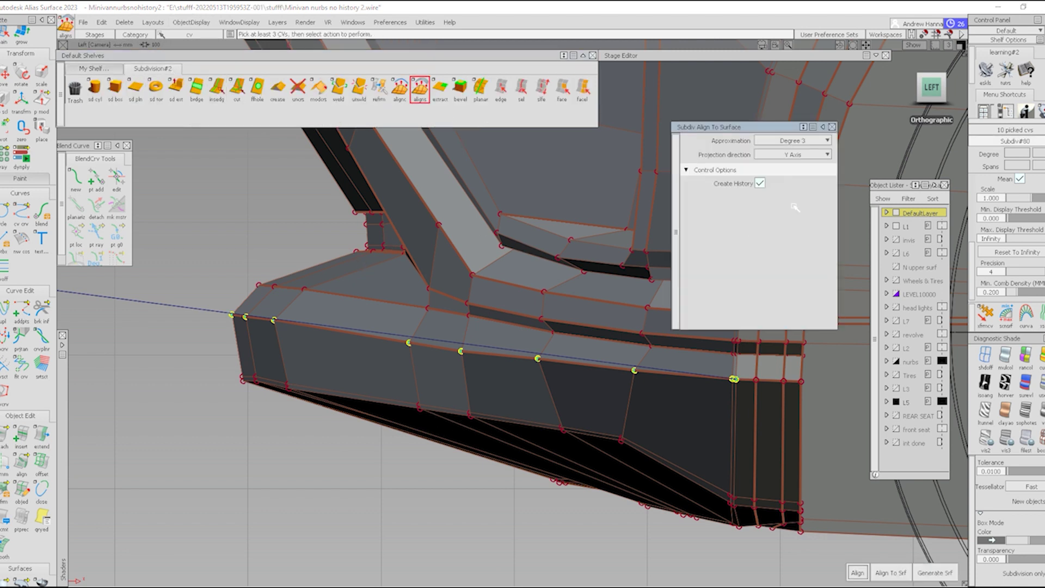
left_click(793, 155)
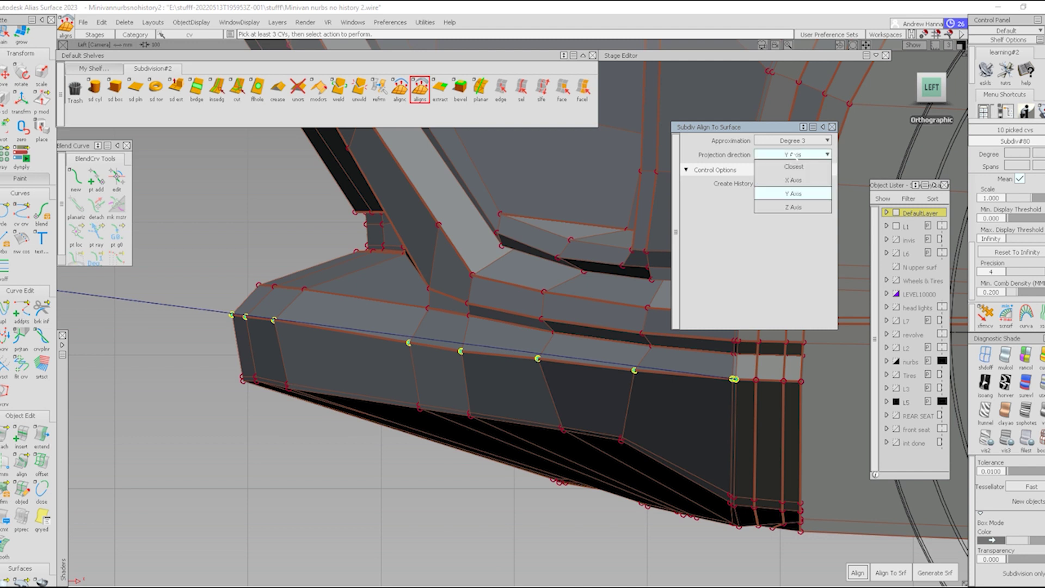
left_click(796, 208)
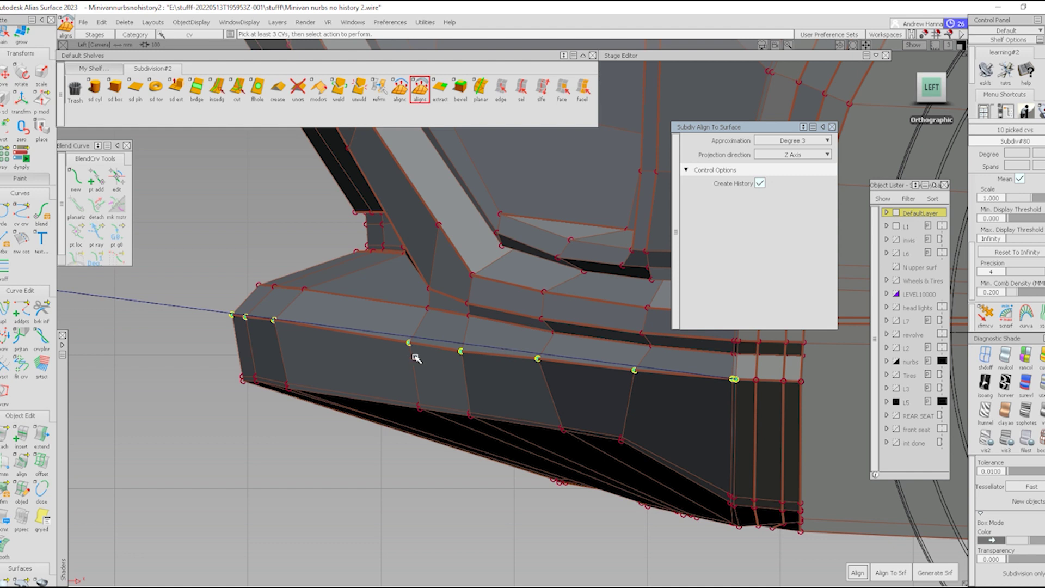
left_click(760, 183)
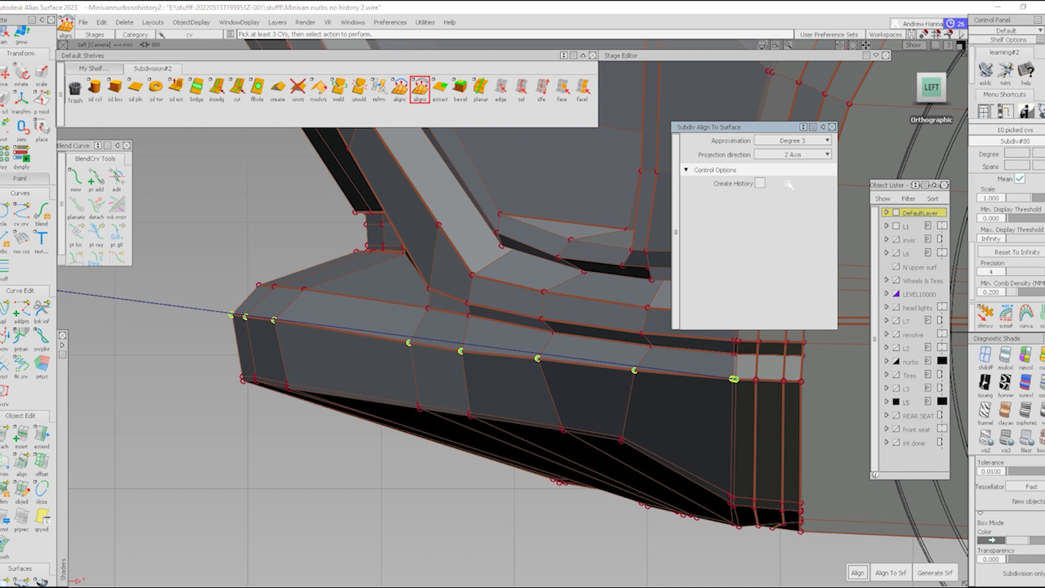
left_click(832, 127)
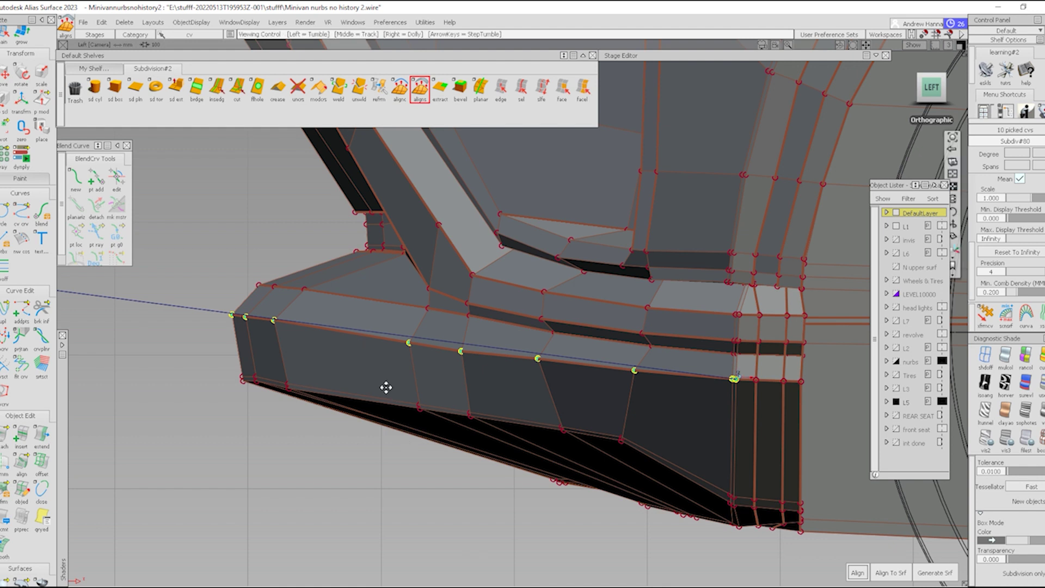
Step: Align the picked bumper edge CVs to the draft surface and clear the selection
middle_click_drag(387, 390, 396, 362, "alt+shift")
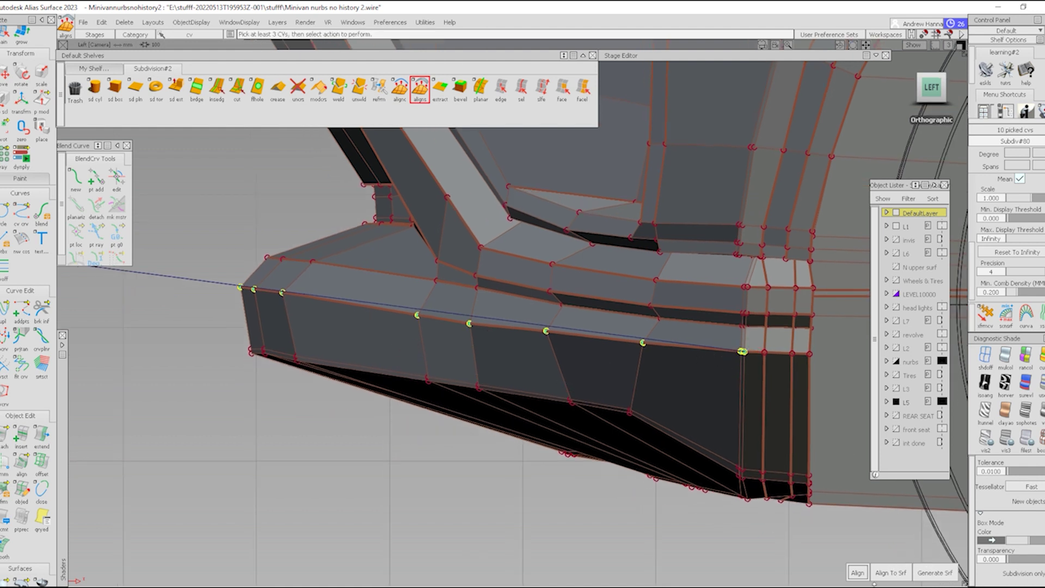
left_click(892, 573)
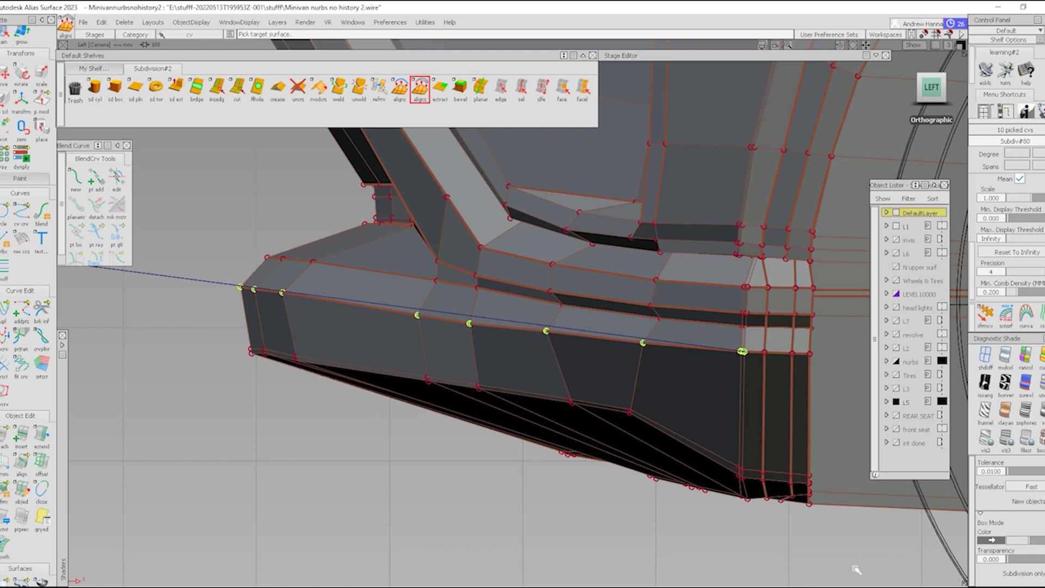
left_click(202, 282)
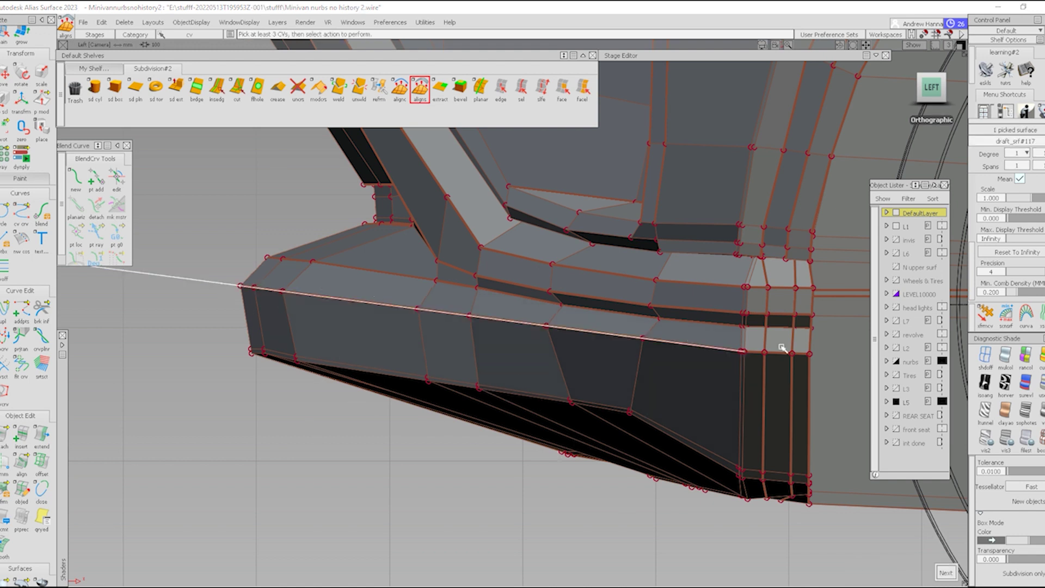
left_click_drag(350, 455, 178, 290, "ctrl+shift")
left_click_drag(242, 275, 214, 282, "ctrl+shift")
left_click(215, 283)
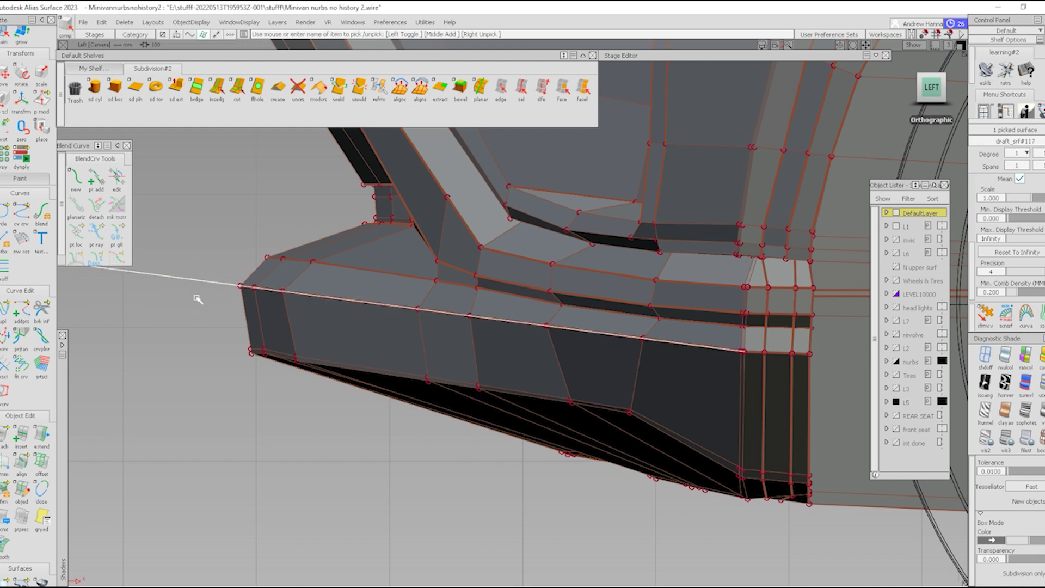
right_click_drag(198, 299, 384, 324, "ctrl+shift")
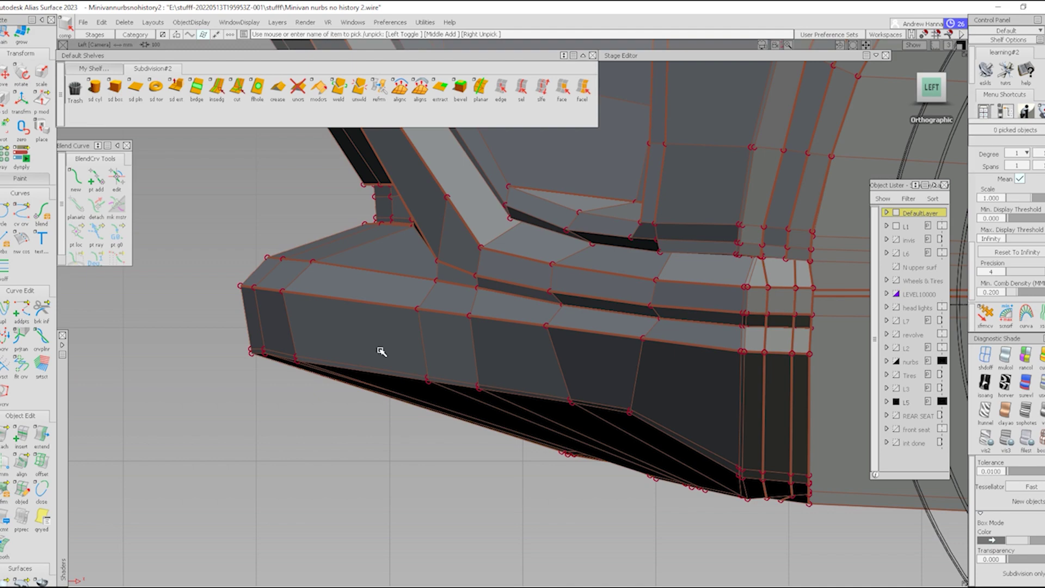
Step: Move the draft surface straight up in Z by about 18.66 mm, above the aligned bumper edge
left_click_drag(380, 350, 962, 153, "alt+shift")
left_click(930, 91)
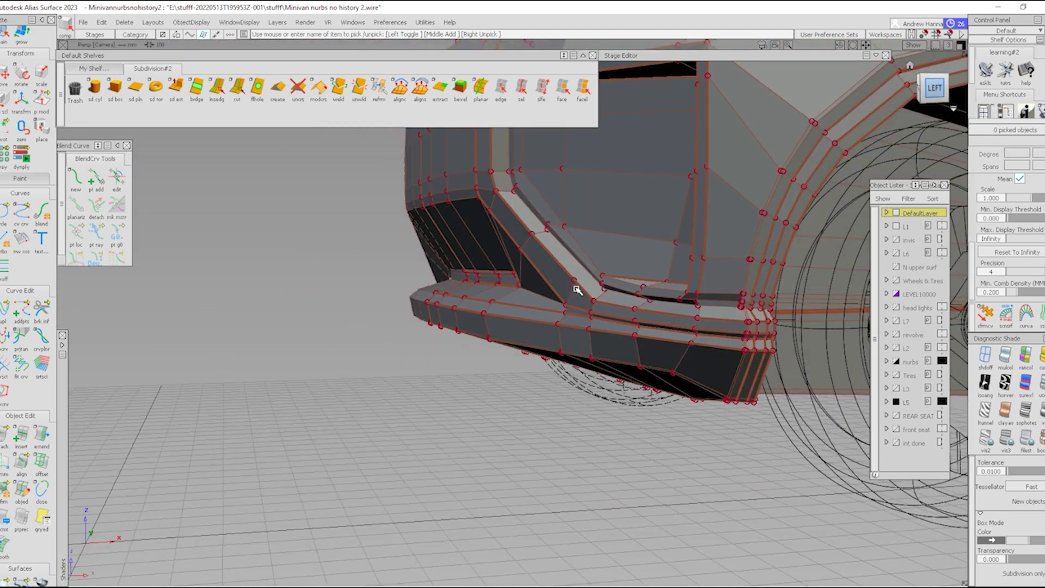
right_click_drag(667, 394, 695, 407, "alt+shift")
right_click_drag(626, 443, 414, 266, "ctrl+shift")
right_click_drag(619, 425, 670, 414, "alt+shift")
left_click(307, 299)
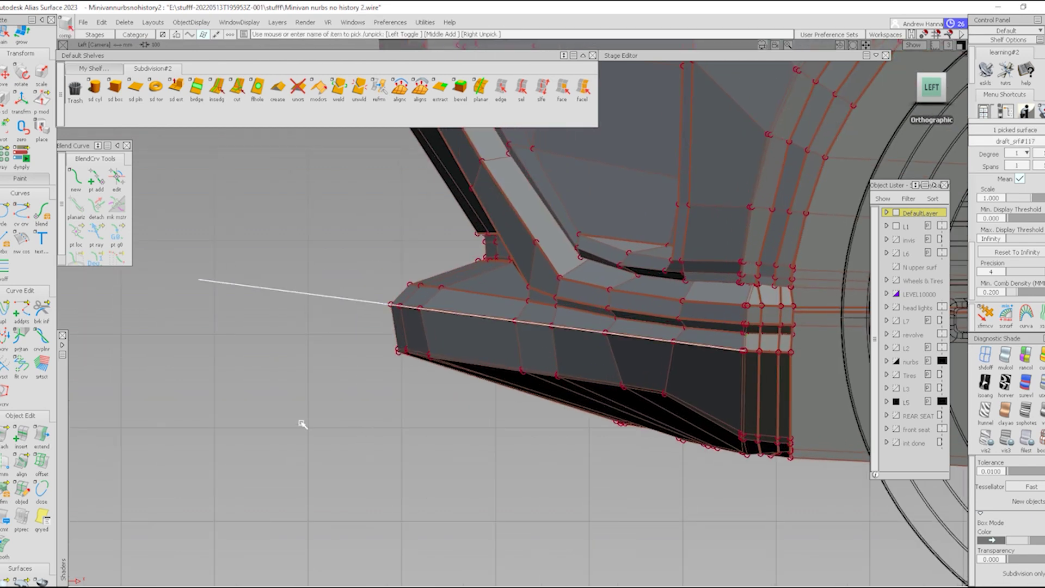
middle_click_drag(299, 444, 301, 420, "ctrl+shift")
right_click_drag(416, 454, 416, 437)
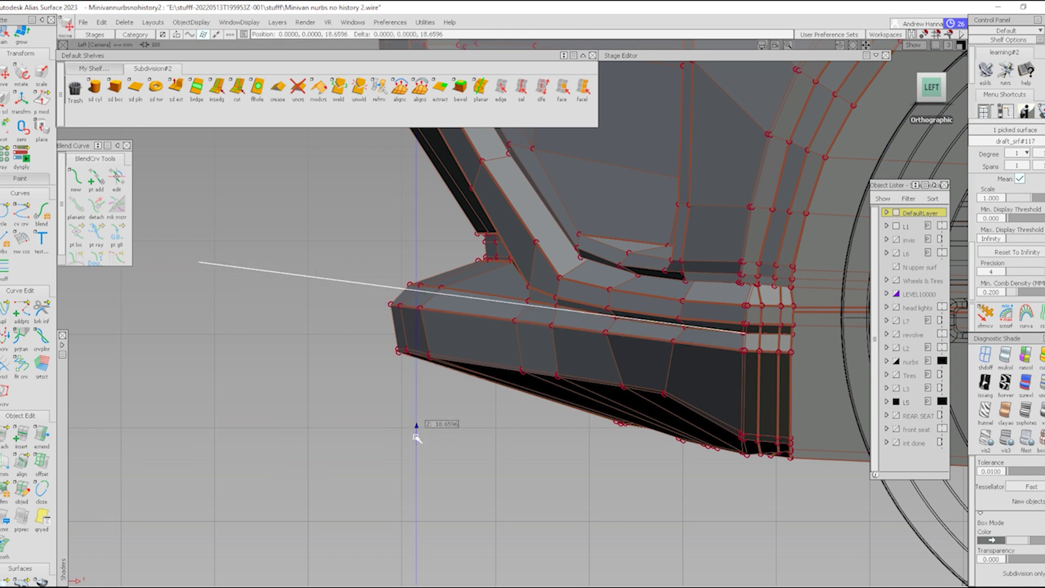
Step: Pick the second row of CVs along the bumper's inner upper edge, from the nose back to the wheel arch section
mouse_move(735, 327)
right_mouse_down("alt+shift")
mouse_move(744, 350)
mouse_move(784, 363)
right_mouse_up("alt+shift")
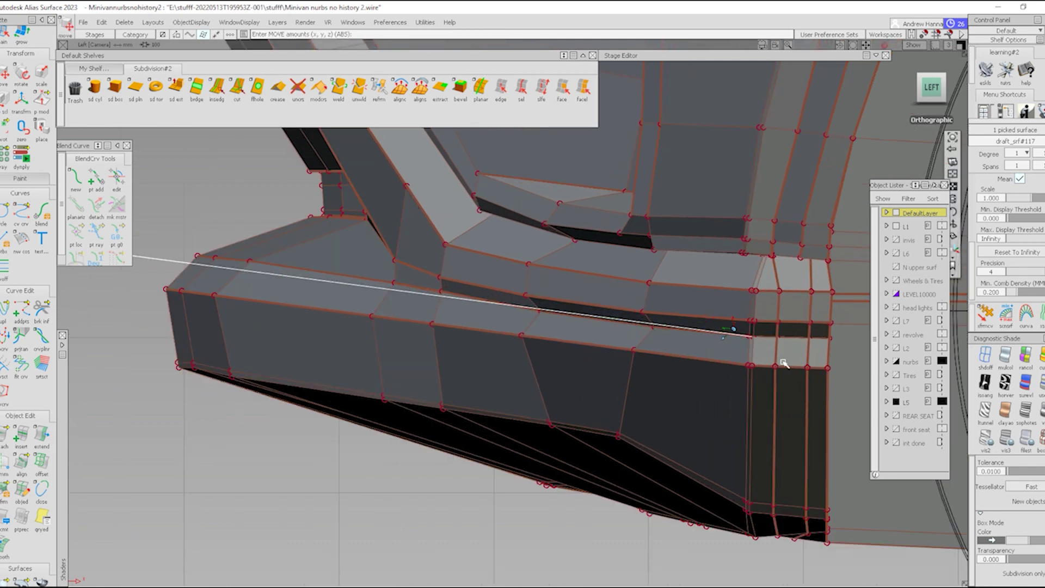
left_click_drag(493, 450, 483, 370, "ctrl+shift")
left_click_drag(251, 241, 183, 241, "ctrl+shift")
left_click_drag(171, 240, 305, 287)
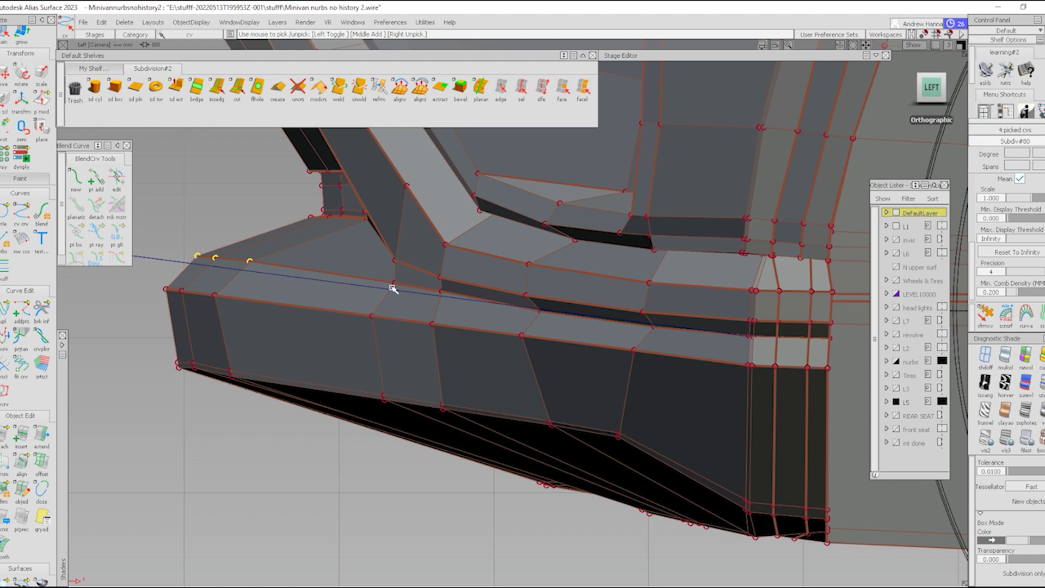
left_click_drag(431, 301, 551, 317)
left_click_drag(635, 318, 672, 334)
left_click_drag(743, 328, 762, 340)
Step: Align the inner row of bumper CVs to the raised draft surface along the Z axis, with diagnostic shading turned on
left_click(420, 90)
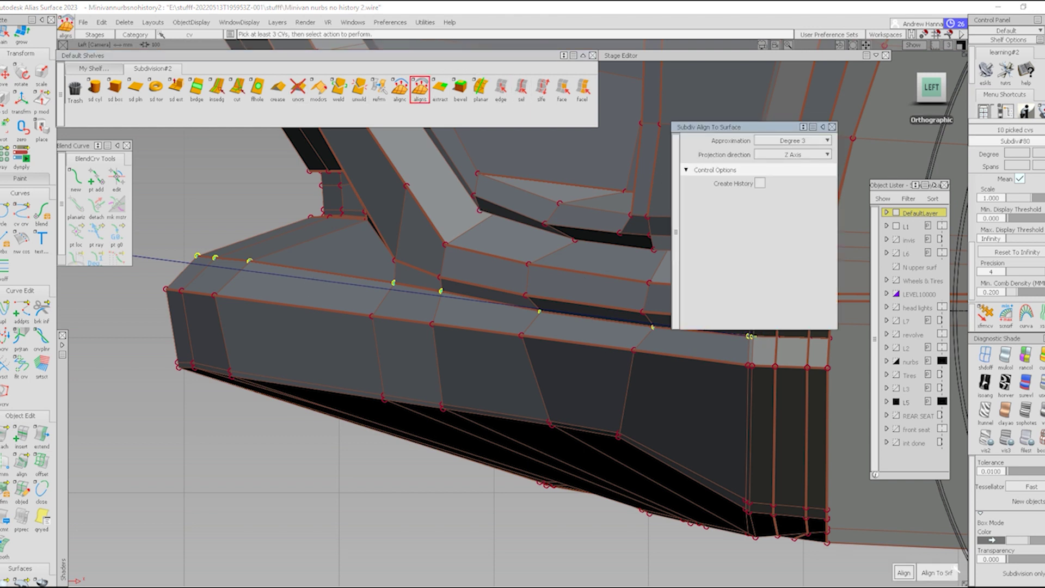
left_click(940, 573)
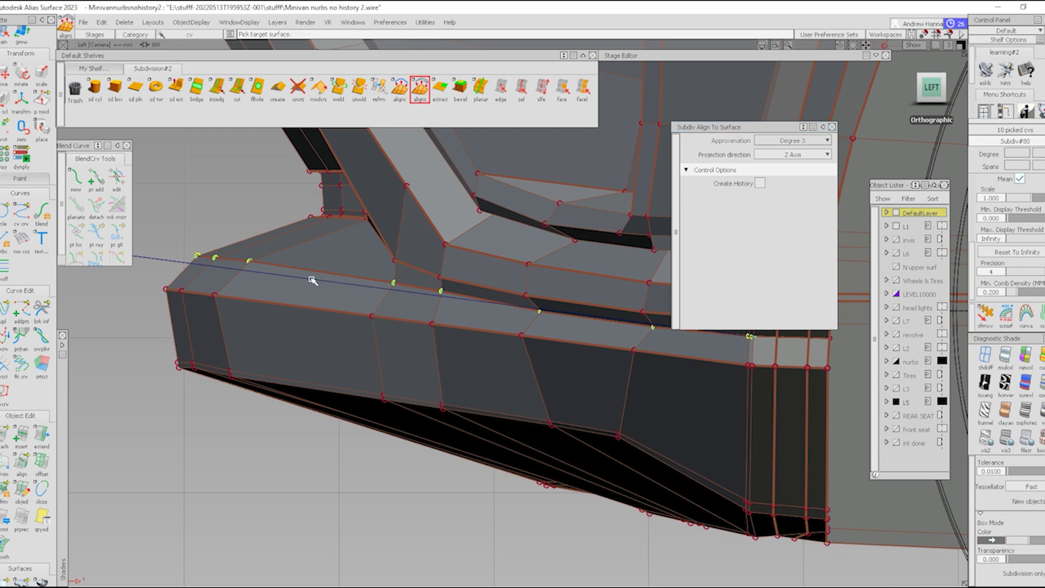
right_click_drag(304, 288, 341, 326, "alt+shift")
left_click_drag(341, 327, 349, 357, "alt+shift")
right_click_drag(350, 357, 392, 370, "alt+shift")
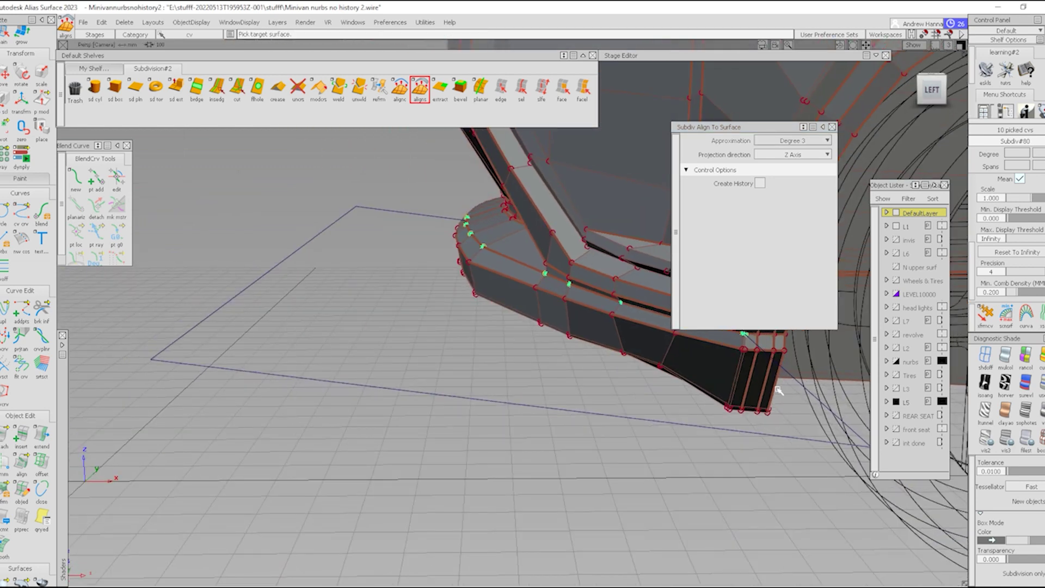
left_click(518, 302)
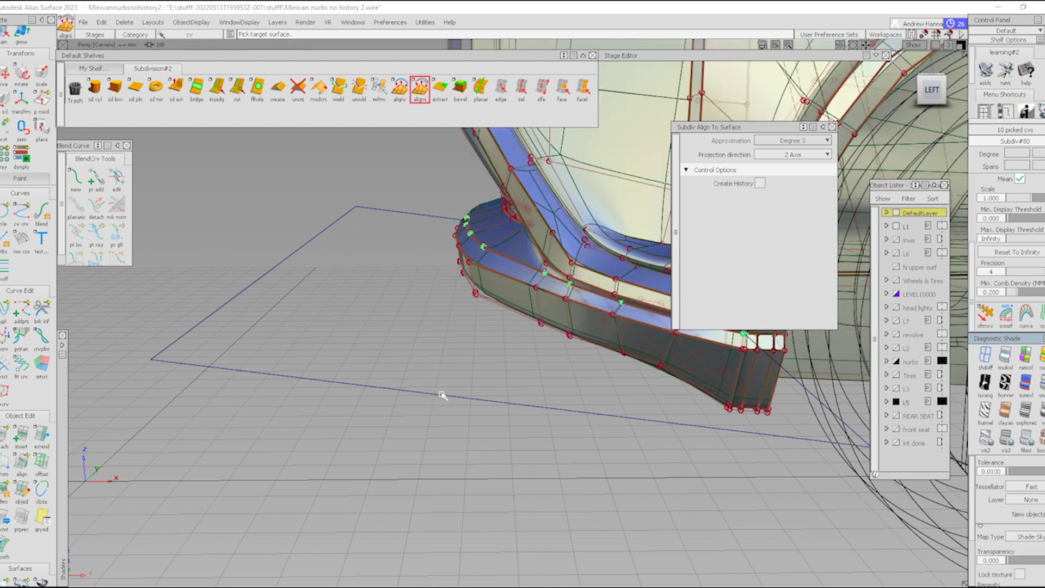
left_click(526, 334)
left_click_drag(466, 396, 481, 274, "ctrl+shift")
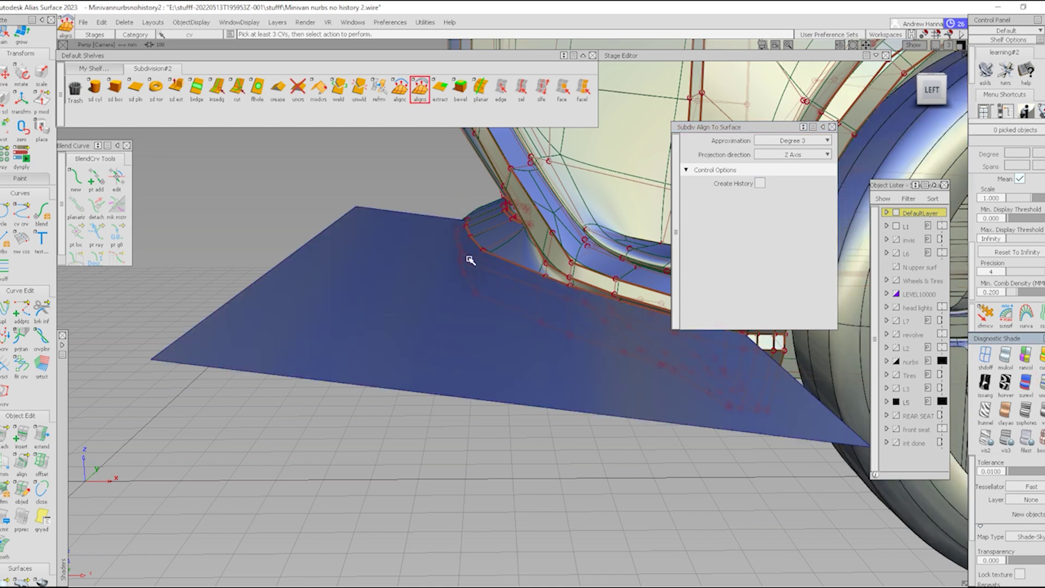
Step: Examine the shaded front bumper edges against the draft surface in perspective and from the left, along with the car's side
left_click_drag(474, 256, 384, 366, "alt+shift")
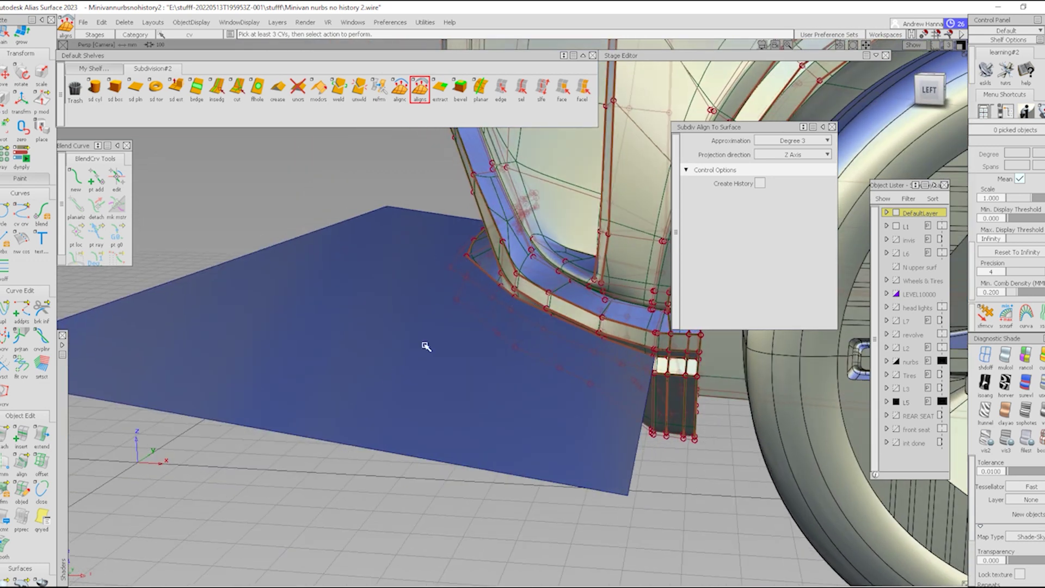
right_click_drag(566, 425, 463, 304, "ctrl+shift")
right_click_drag(550, 303, 579, 345, "alt+shift")
left_click_drag(578, 345, 707, 417, "alt+shift")
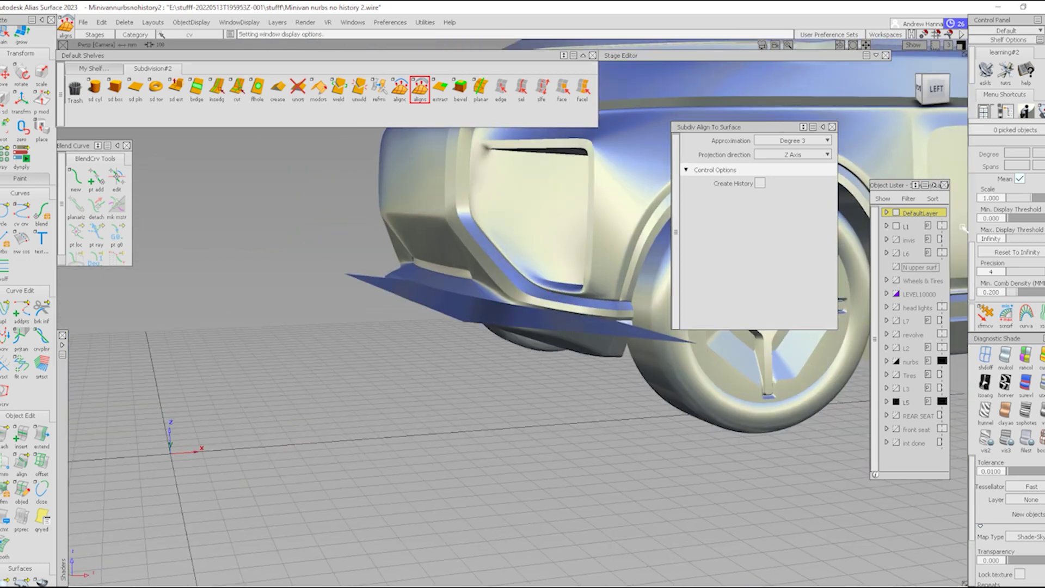
left_click(934, 88)
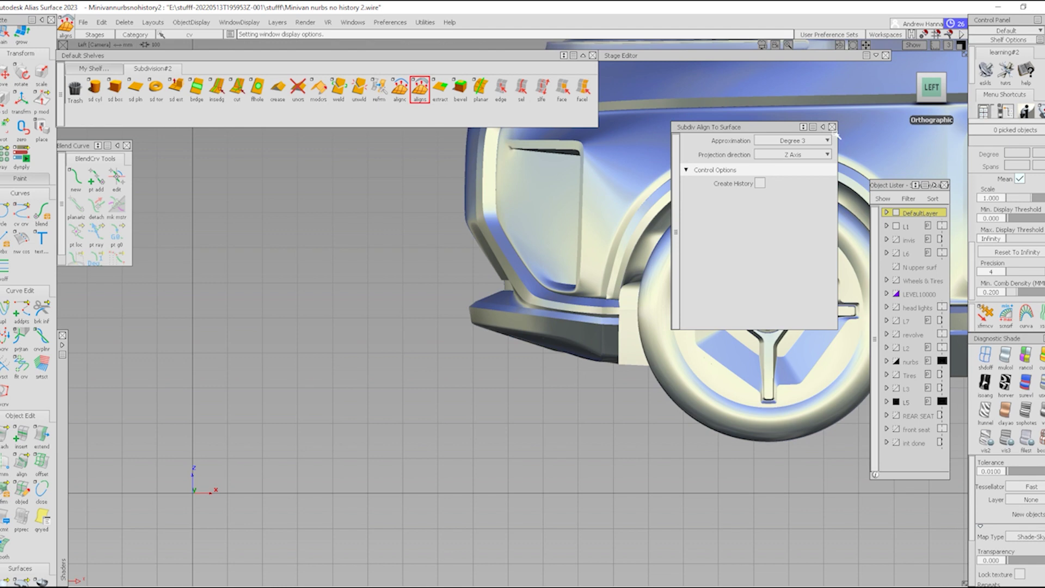
left_click(832, 127)
right_click_drag(630, 412, 589, 333, "ctrl+shift")
right_click_drag(617, 393, 680, 345, "alt+shift")
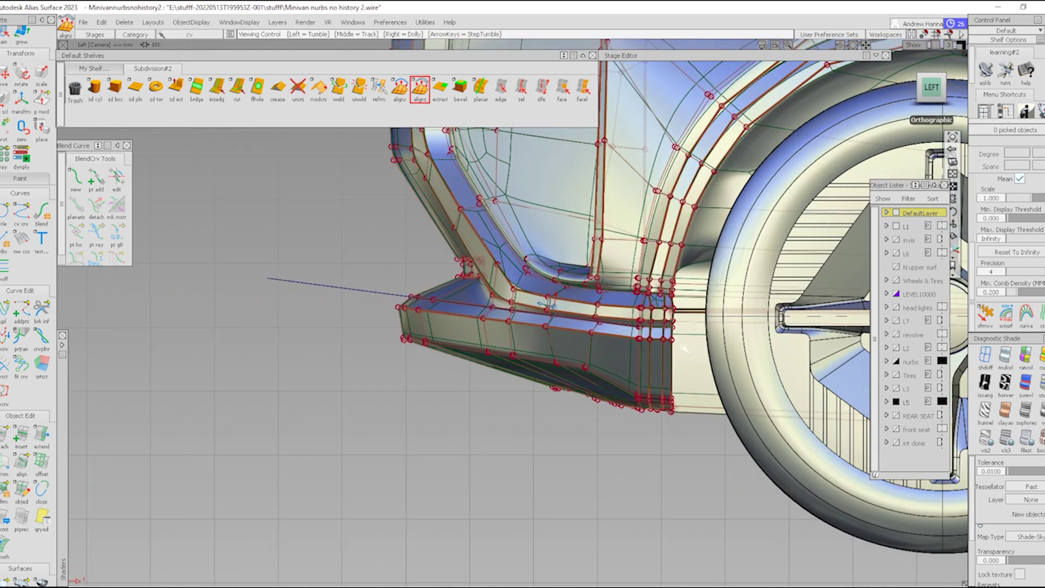
middle_click_drag(683, 348, 579, 329, "alt+shift")
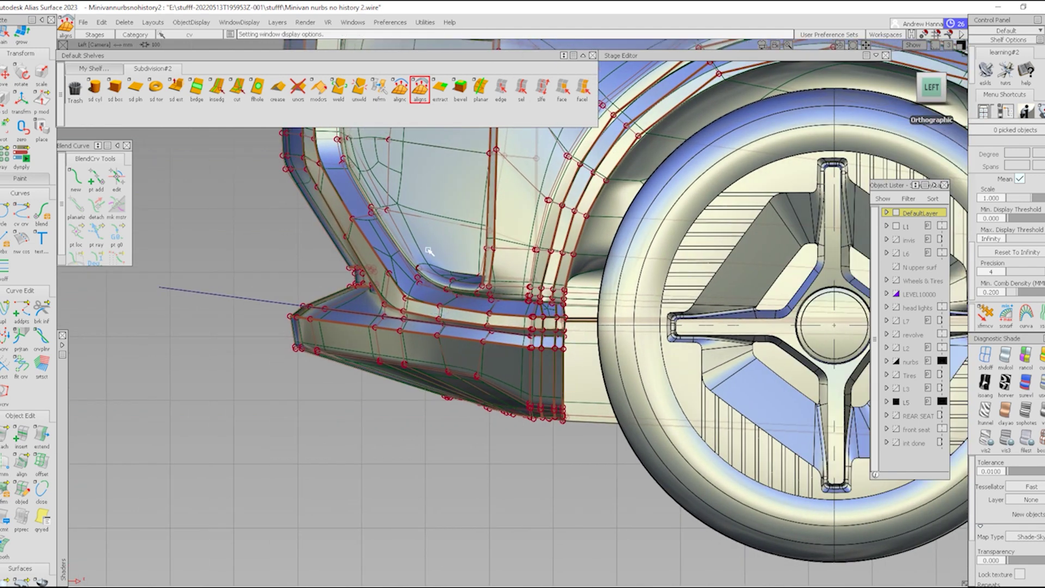
right_click_drag(451, 230, 348, 272, "alt+shift")
middle_click_drag(865, 251, 623, 295, "alt+shift")
right_click_drag(623, 296, 445, 284, "alt+shift")
middle_click_drag(445, 284, 548, 306, "alt+shift")
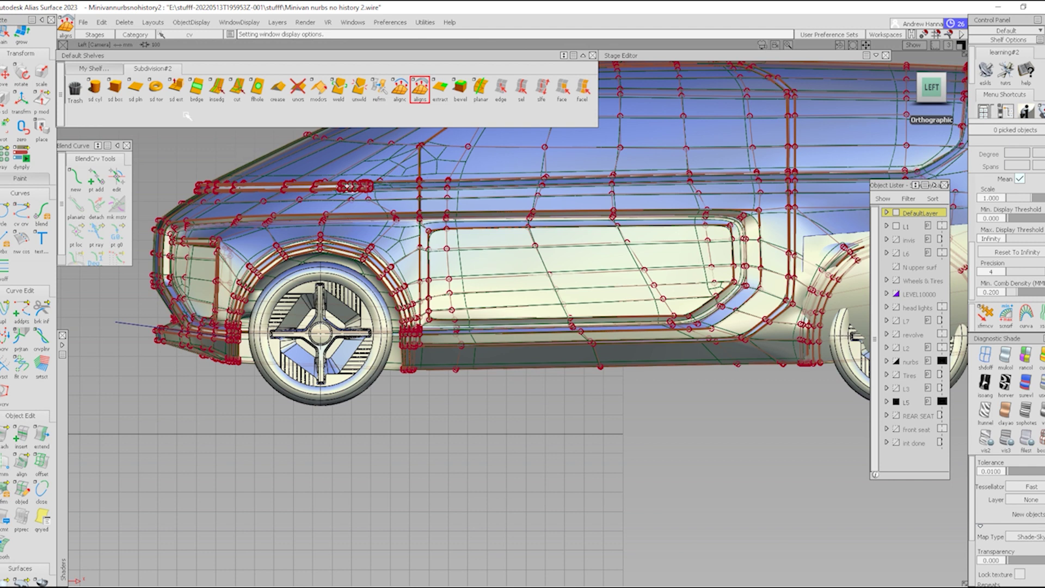
Step: Isolate the subdivision body by hiding all other objects, and switch off its control lines for a clean shaded side view
left_click_drag(652, 163, 599, 236, "ctrl+shift")
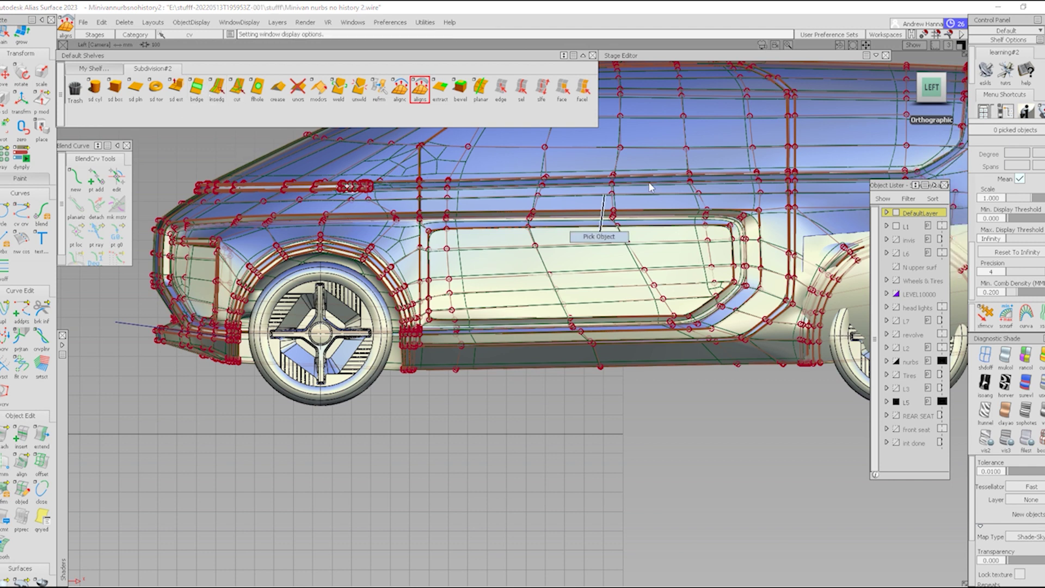
left_click(625, 223)
key("alt+h")
middle_click_drag(565, 279, 439, 336, "alt+shift")
right_click_drag(439, 336, 443, 297, "alt+shift")
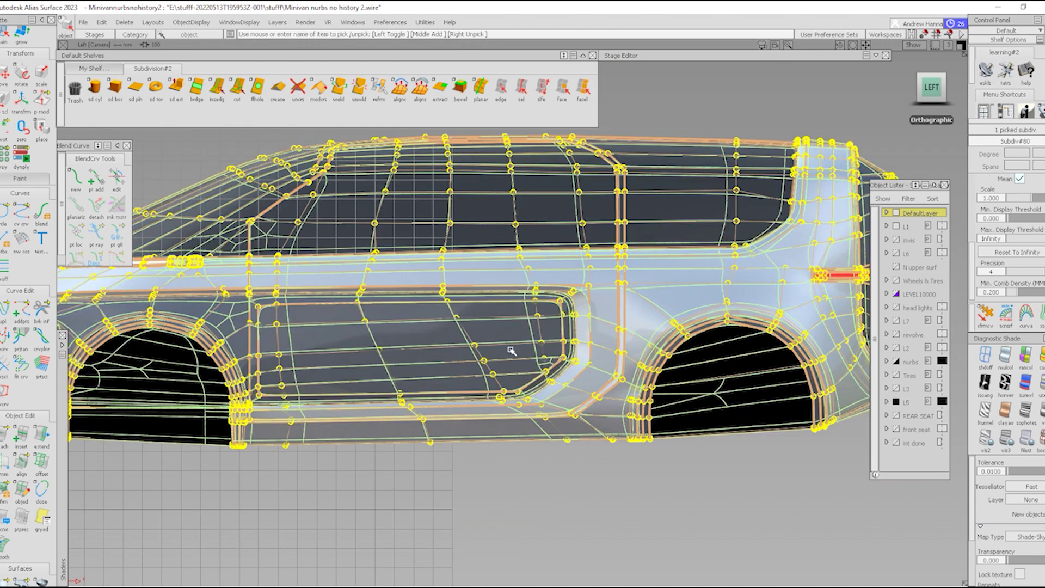
key("alt+m")
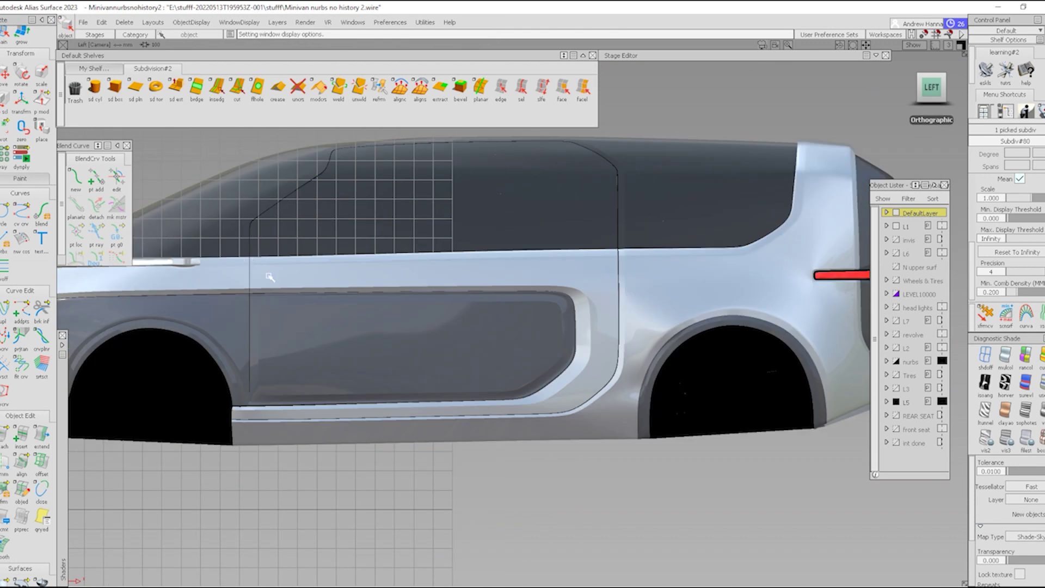
Step: Turn off the grid and examine the shaded body side in perspective, from the top and from the left
key("alt+g")
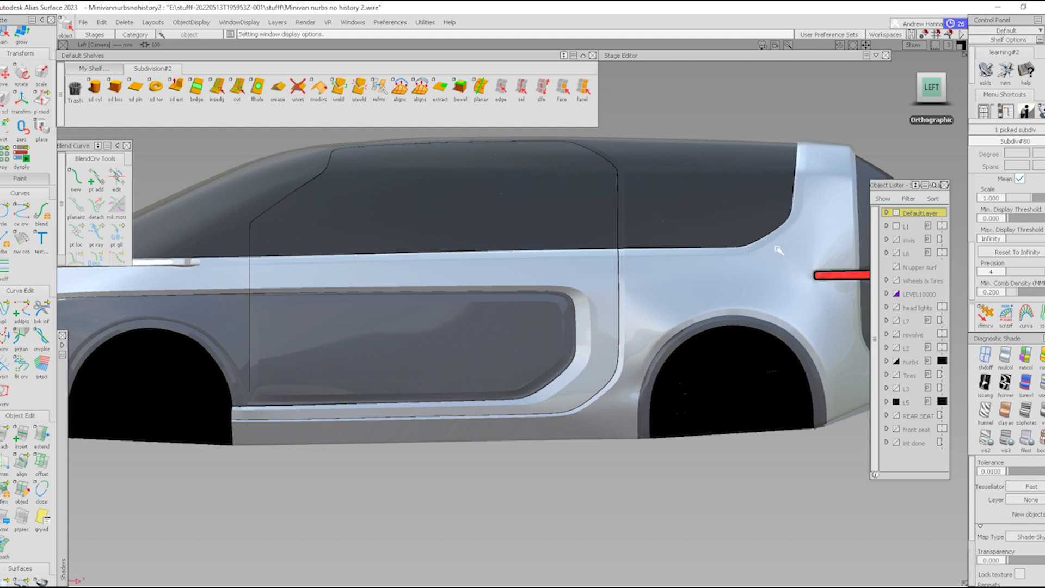
left_click_drag(382, 283, 376, 423, "alt+shift")
middle_click_drag(376, 422, 376, 402, "alt+shift")
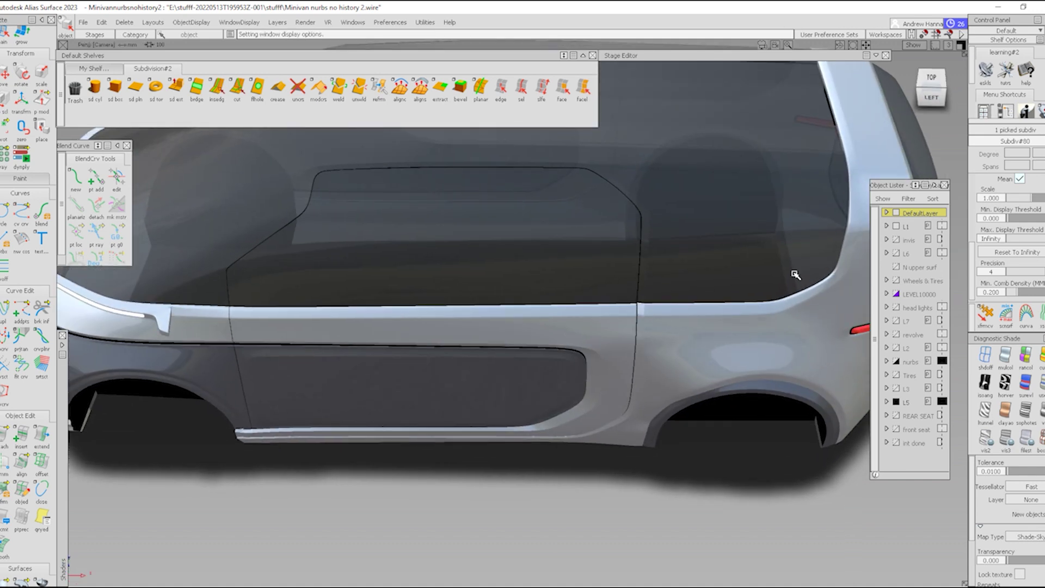
left_click(931, 77)
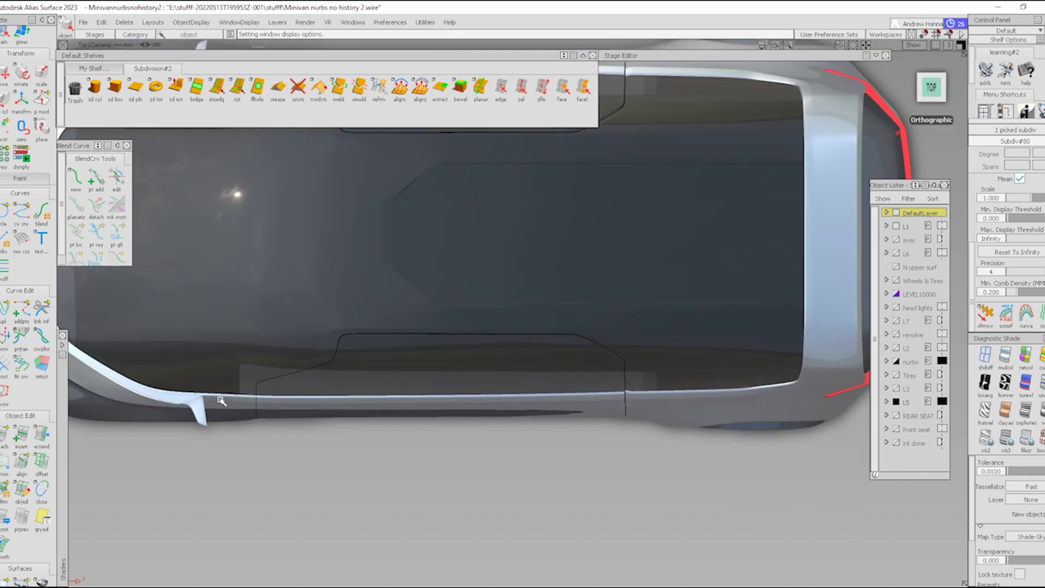
left_click_drag(600, 435, 400, 240, "alt+shift")
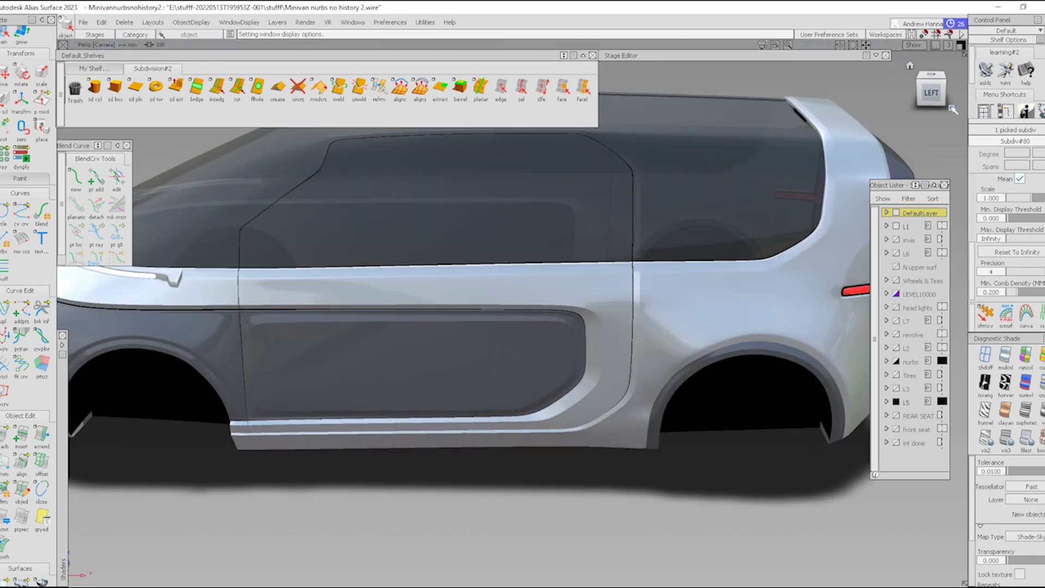
left_click(931, 91)
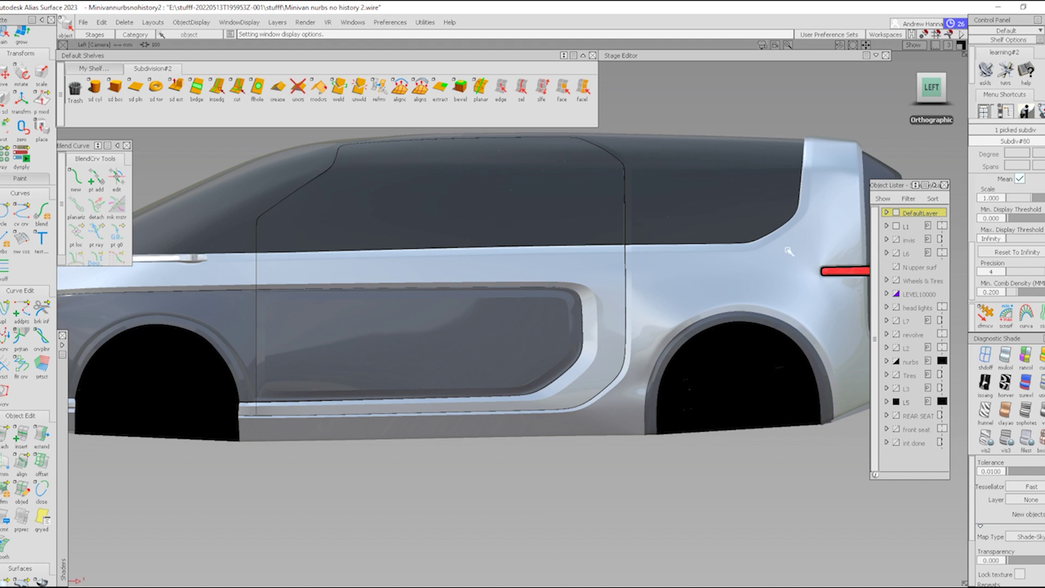
Step: Display the subdivision body's control lines again and unpick the body
key("alt+m")
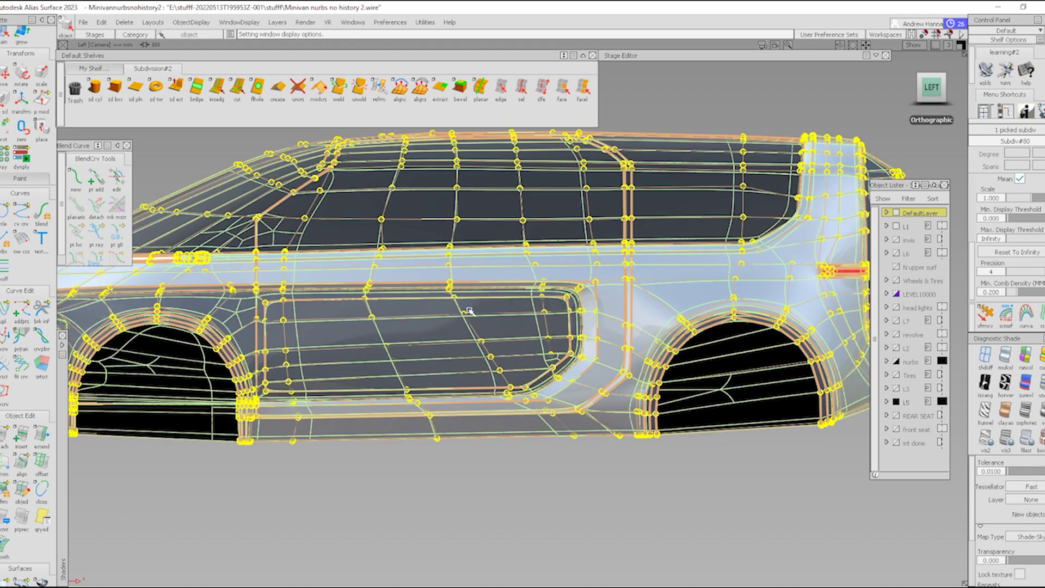
left_click_drag(333, 265, 701, 263, "alt+shift")
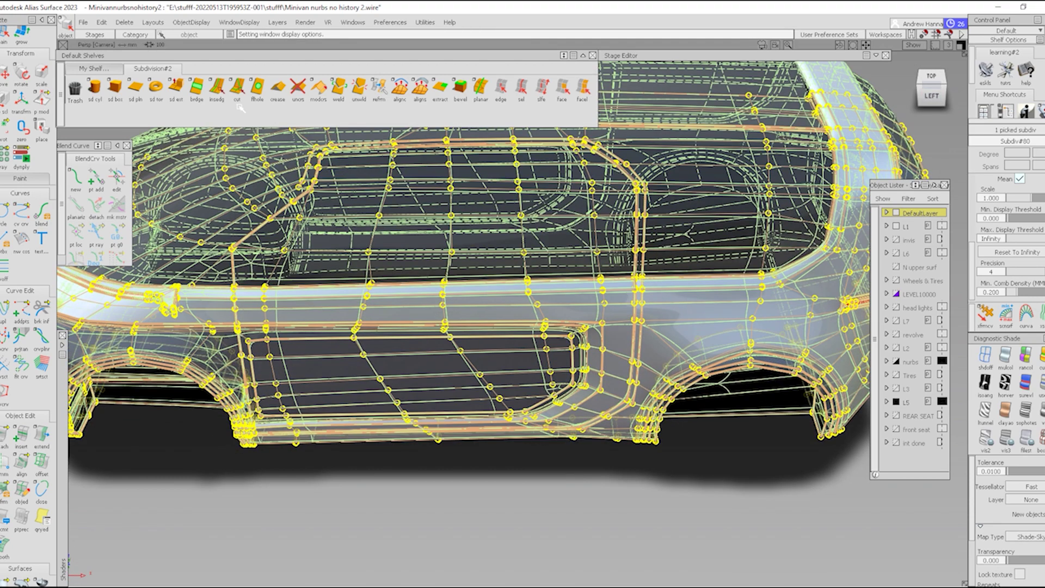
left_click_drag(164, 265, 163, 163, "ctrl+shift")
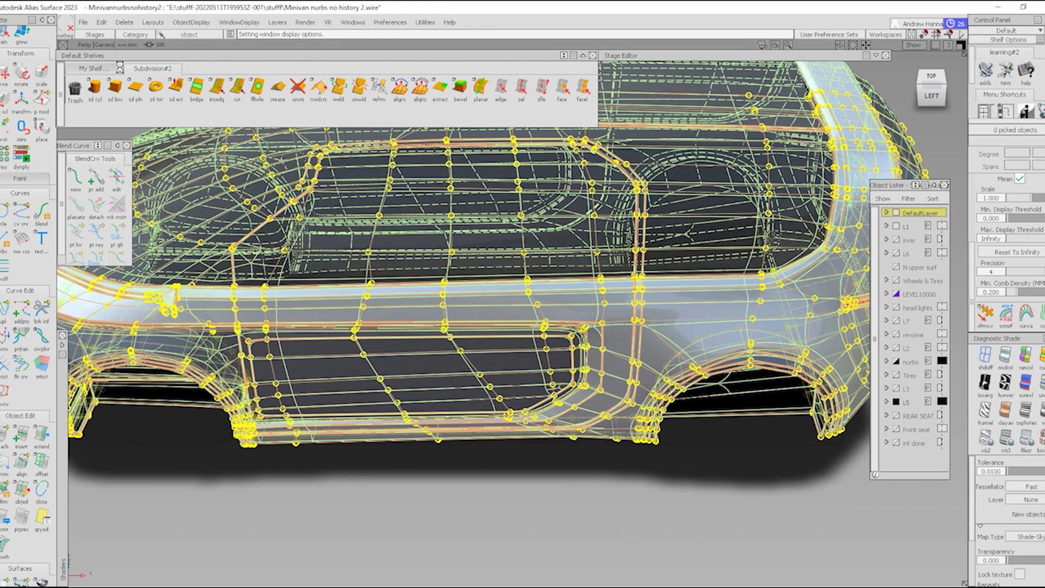
Step: Draw a straight CV curve along the shoulder crease, from the CV beside the mirror to the CV under the rear side window
left_click(98, 70)
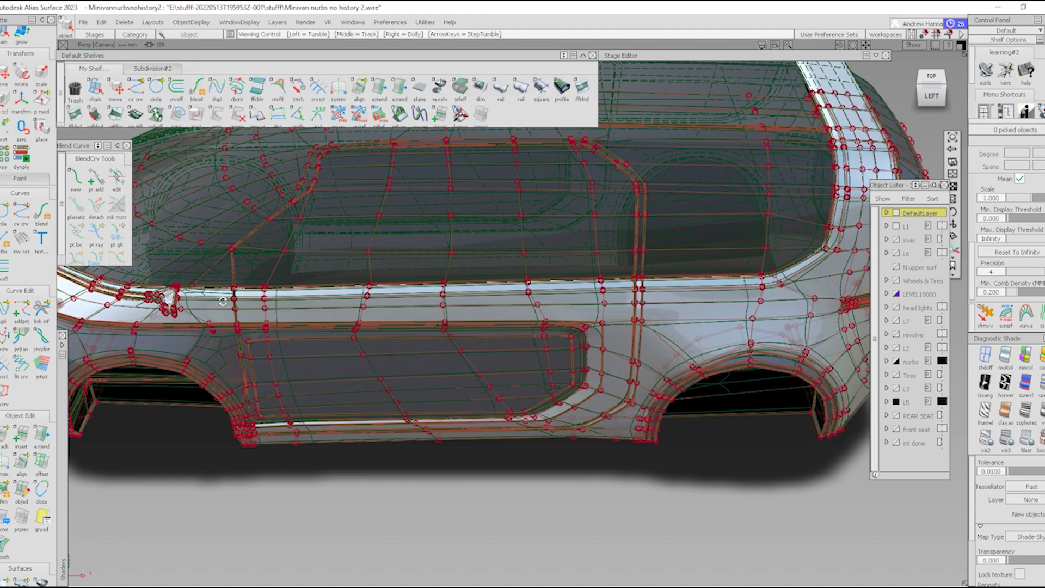
right_click_drag(222, 301, 384, 303, "alt+shift")
left_click_drag(384, 303, 296, 299, "alt+shift")
left_click_drag(305, 353, 359, 349, "alt+shift")
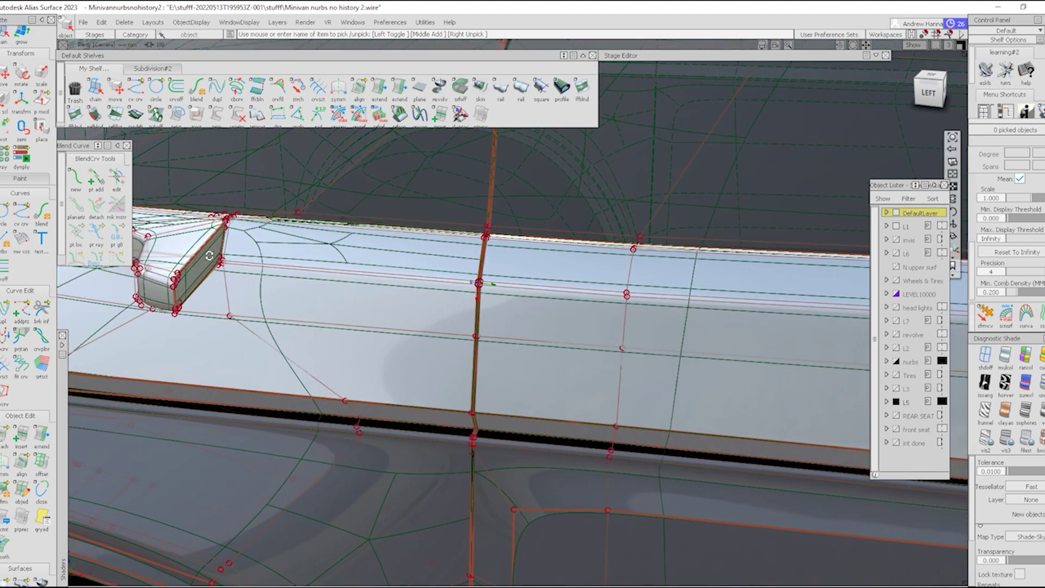
right_click_drag(210, 255, 255, 285, "alt+shift")
key("o")
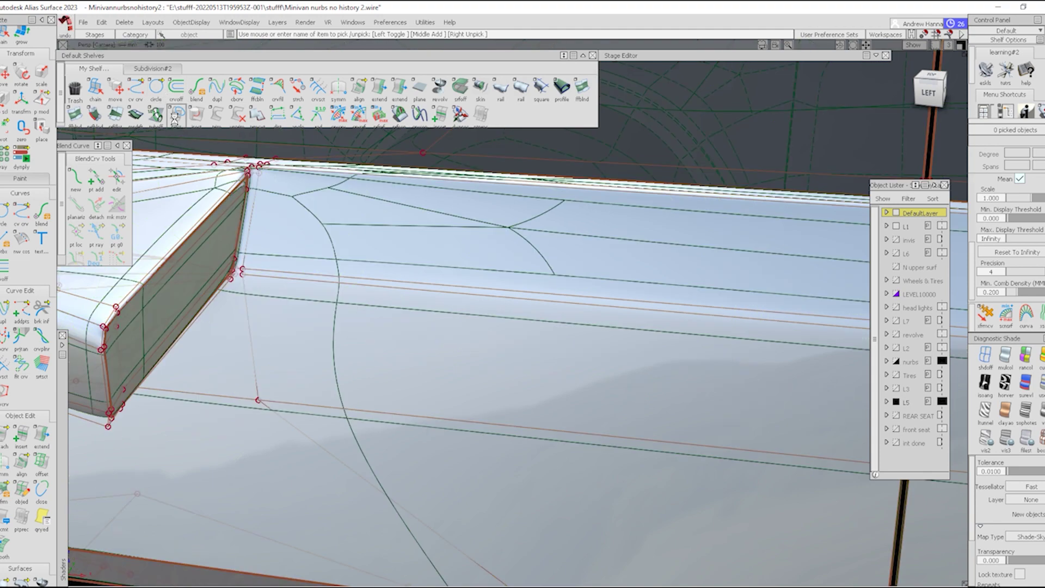
left_click(136, 88)
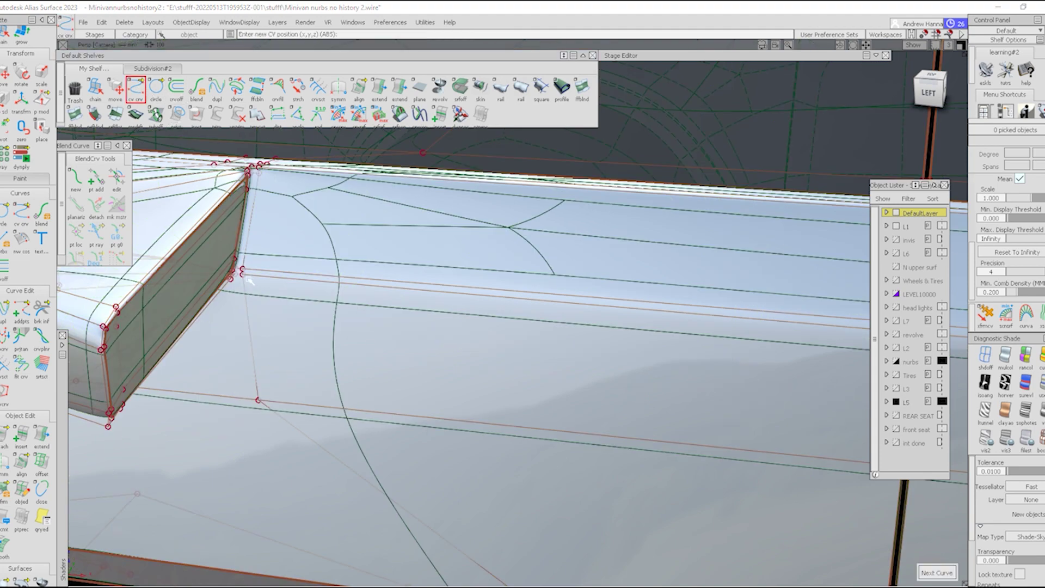
left_click(244, 275)
right_click_drag(377, 320, 483, 355, "alt+shift")
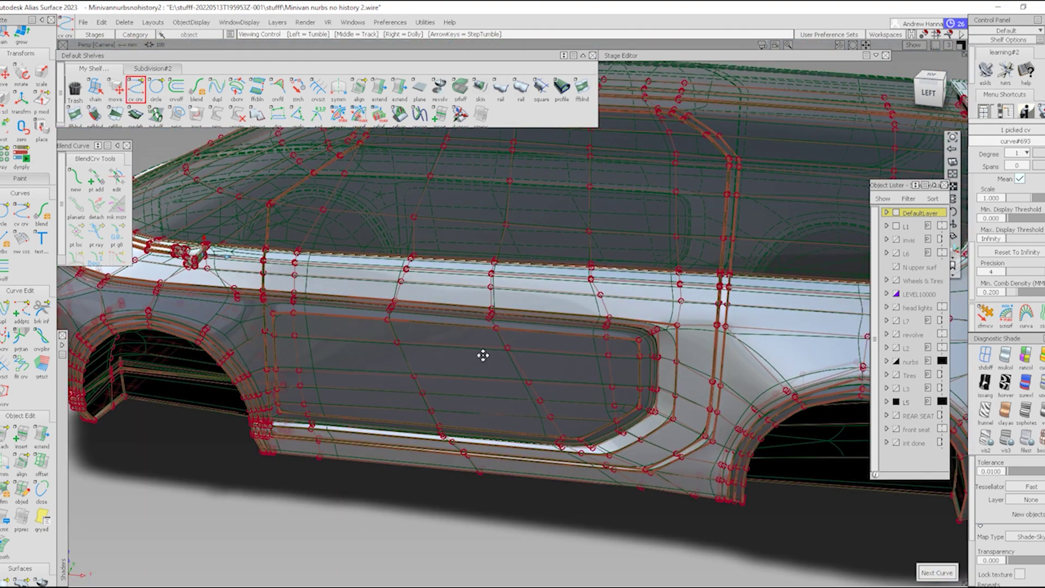
middle_click_drag(483, 354, 294, 317, "alt+shift")
right_click_drag(511, 304, 708, 280, "alt+shift")
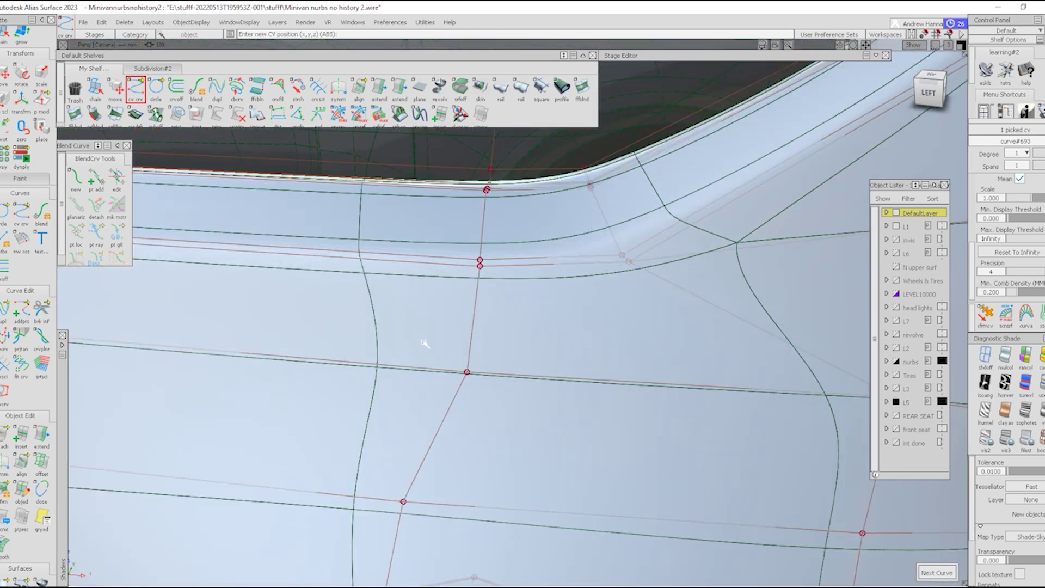
Step: Pick the new shoulder curve and isolate it by hiding all other objects
right_click_drag(555, 276, 390, 387, "alt+shift")
left_click_drag(390, 387, 436, 425, "alt+shift")
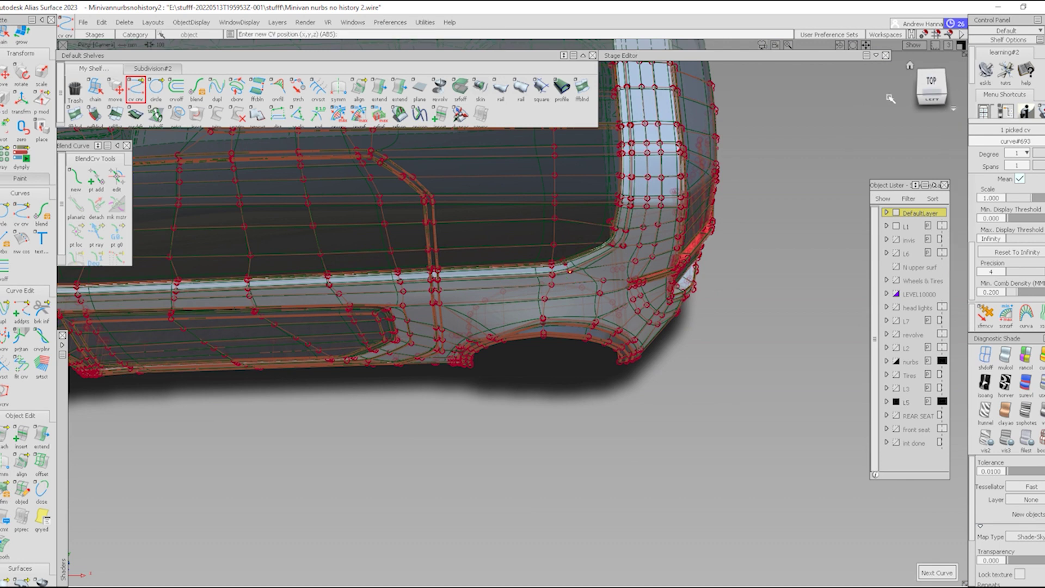
left_click(934, 83)
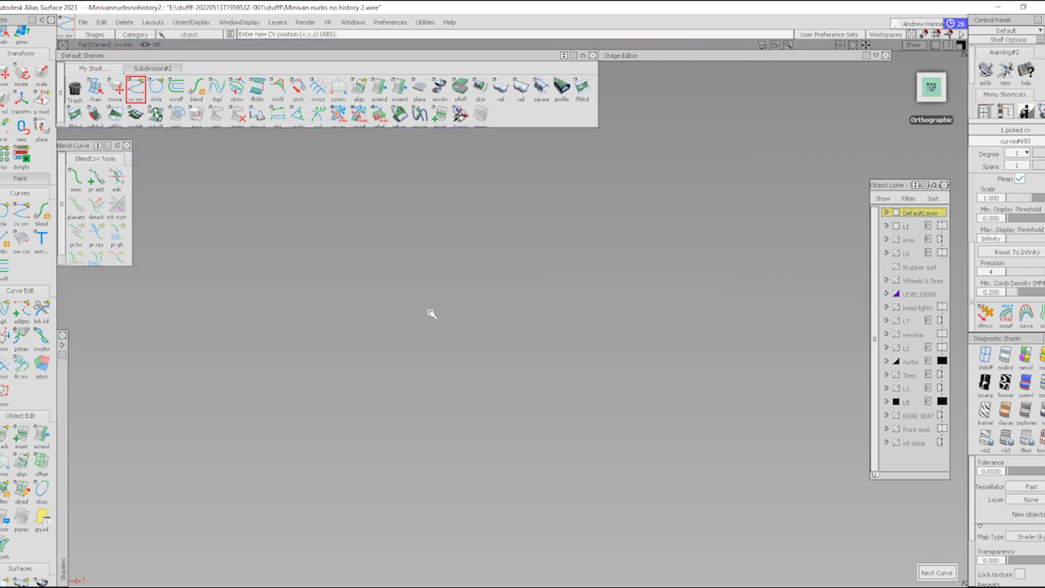
key("ctrl+z")
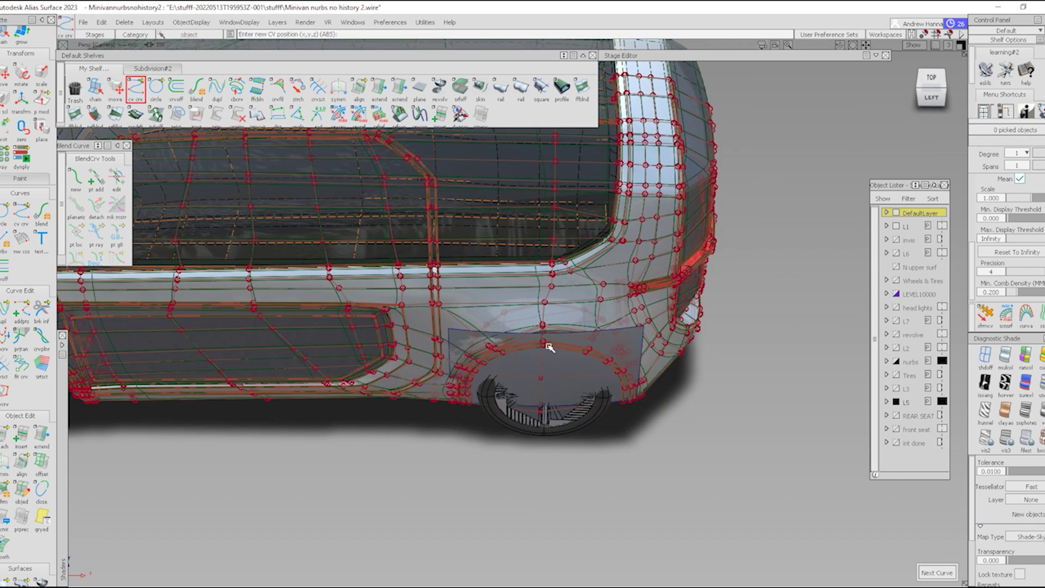
left_click(504, 296)
key("ctrl+z")
left_click_drag(433, 241, 492, 281, "ctrl+shift")
key("ctrl+h")
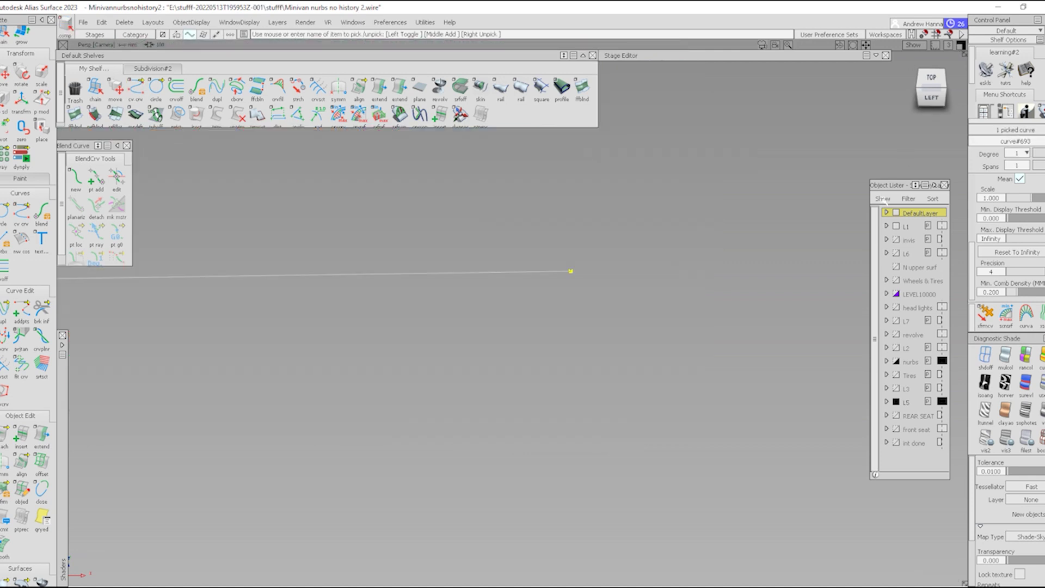
Step: Try to raise the isolated curve to degree 2 and switch to picking its CVs in the top view
left_click(1027, 154)
left_click(1018, 178)
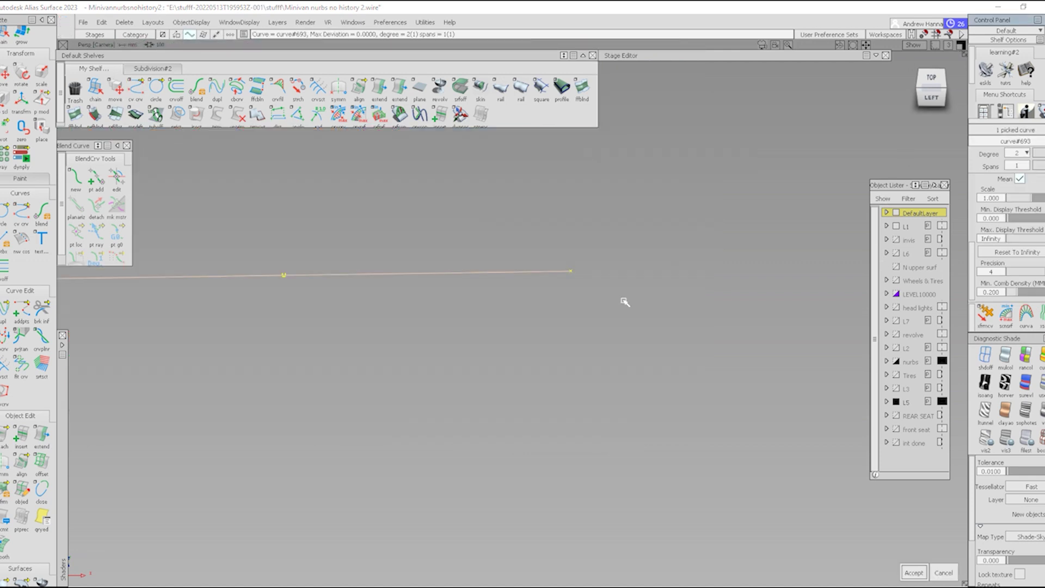
right_click_drag(624, 300, 591, 300, "alt+shift")
left_click(932, 78)
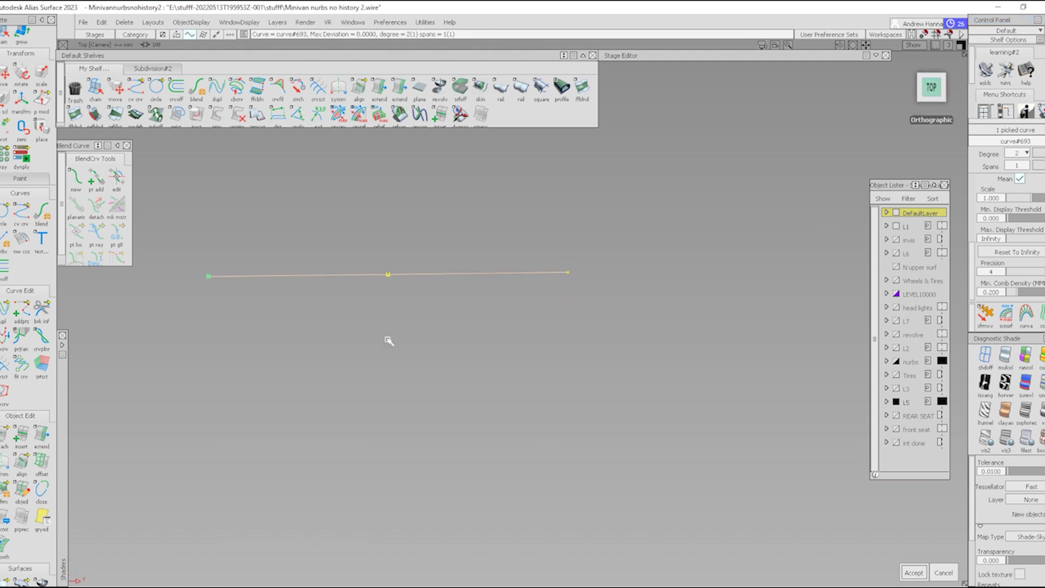
left_click_drag(402, 390, 393, 270, "ctrl+shift")
left_click_drag(292, 274, 363, 273, "ctrl+shift")
Step: Set the picked curve's degree to 2 and move its middle CV forward and slightly outward in the top view
left_click_drag(304, 237, 352, 273, "ctrl+shift")
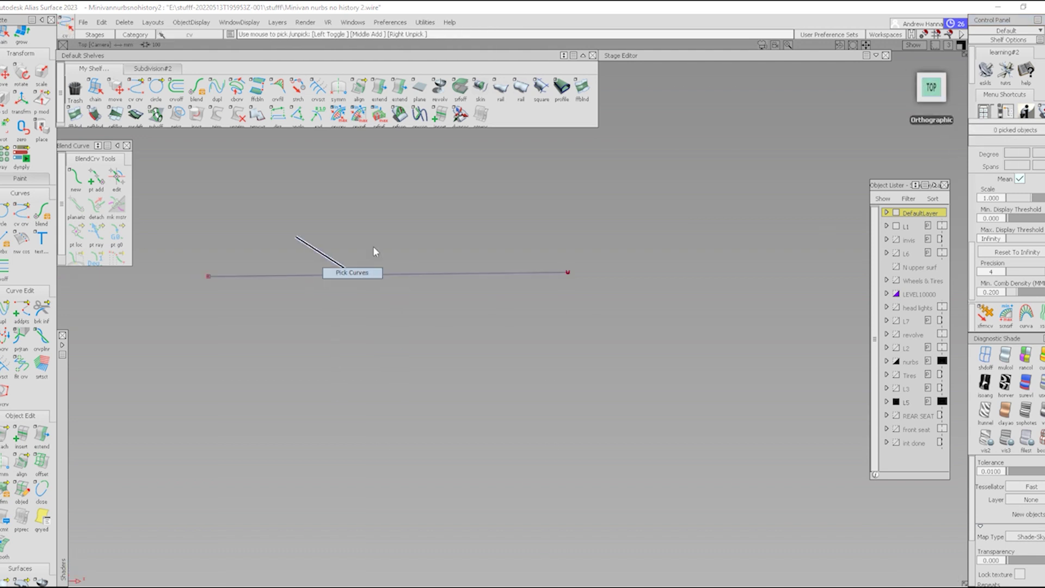
left_click(567, 272)
left_click(1027, 153)
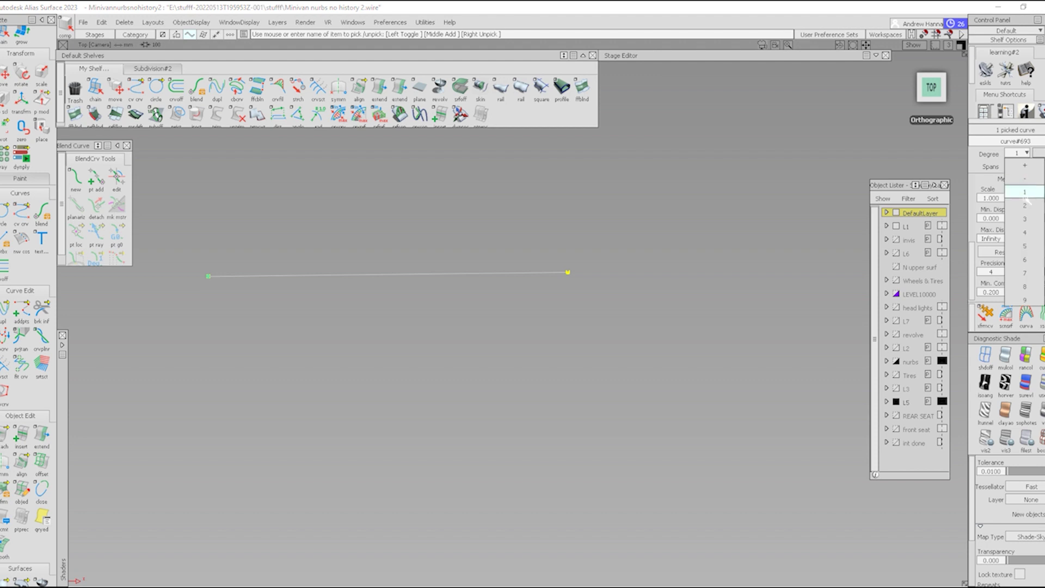
left_click(1017, 185)
left_click_drag(439, 361, 436, 251, "ctrl+shift")
left_click_drag(256, 240, 315, 240, "ctrl+shift")
left_click_drag(352, 241, 440, 319)
middle_click_drag(442, 319, 486, 327, "ctrl+shift")
right_click_drag(488, 328, 492, 334)
middle_click_drag(494, 334, 436, 345)
Step: Pick the curve again and set its degree to 3
left_click_drag(281, 377, 281, 275, "ctrl+shift")
left_click_drag(499, 275, 413, 272, "ctrl+shift")
left_click_drag(379, 259, 432, 305)
left_click(1027, 153)
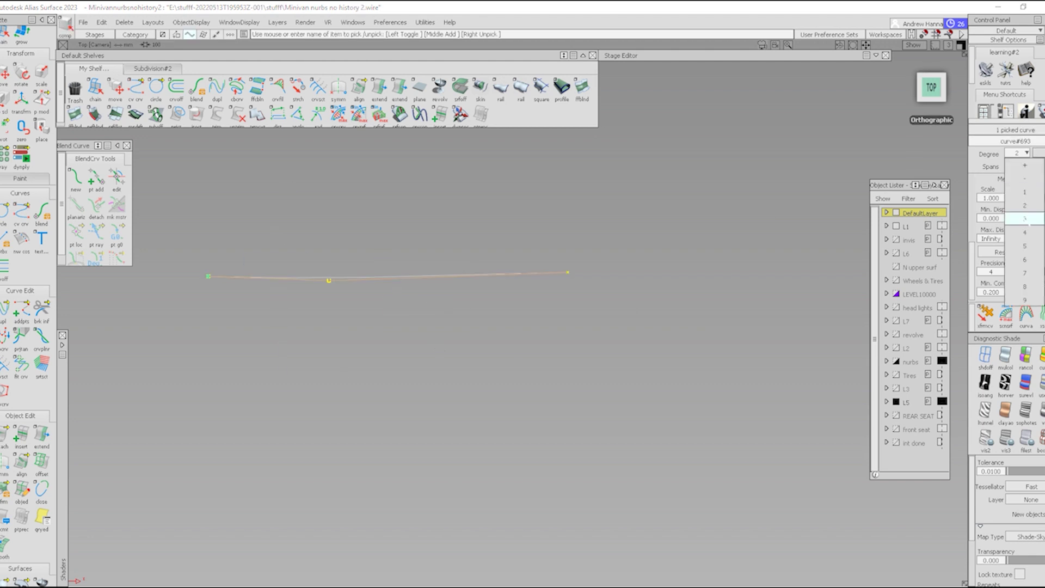
left_click(1019, 191)
Step: Move the curve's rear inner CV rearward and about 4.5 mm outward along Y, and unpick it
left_click_drag(458, 382, 450, 274, "ctrl+shift")
left_click_drag(350, 279, 413, 274, "ctrl+shift")
left_click_drag(384, 250, 495, 299)
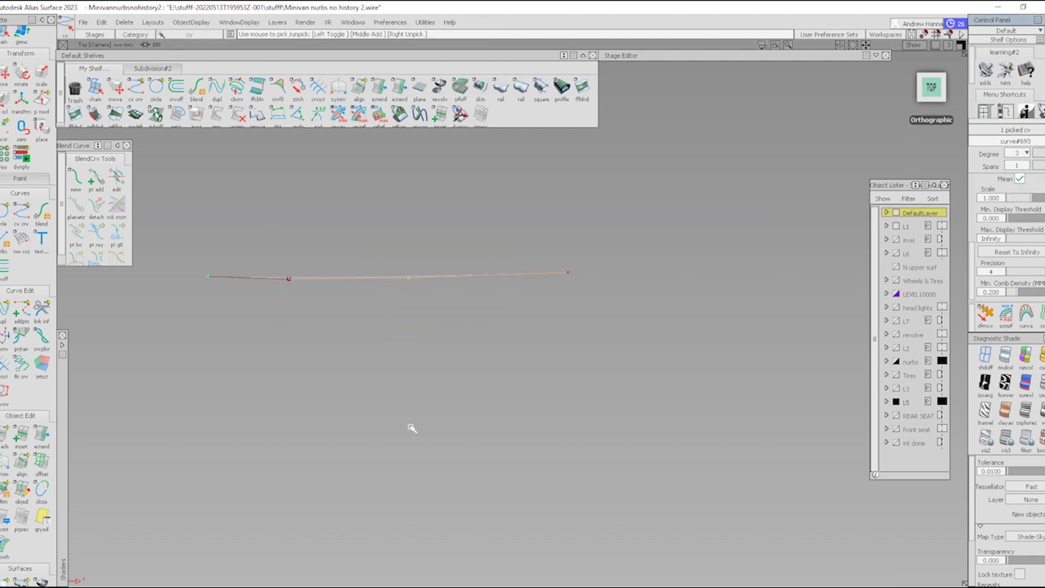
middle_click_drag(411, 429, 473, 374, "ctrl+shift")
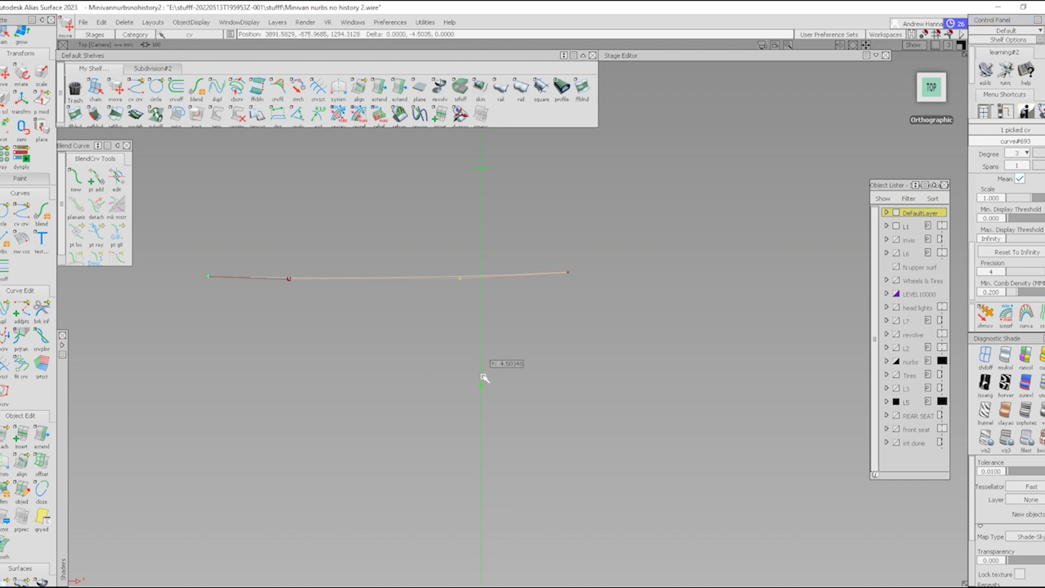
right_click_drag(485, 376, 485, 376)
left_click_drag(432, 381, 434, 292, "ctrl+shift")
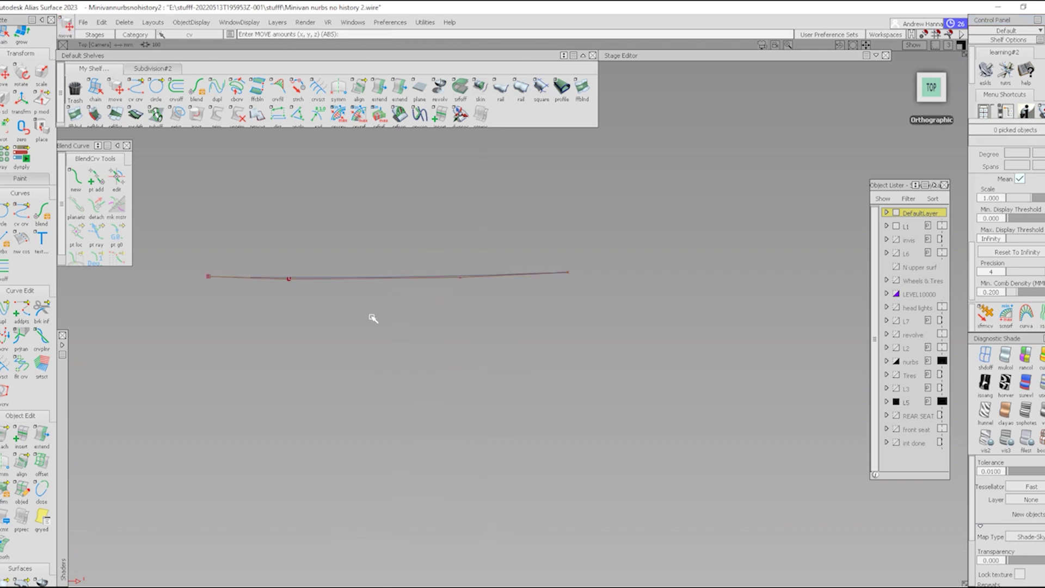
Step: Switch to the left view and raise the curve's rear inner CV slightly
left_click_drag(429, 381, 430, 310, "alt+shift")
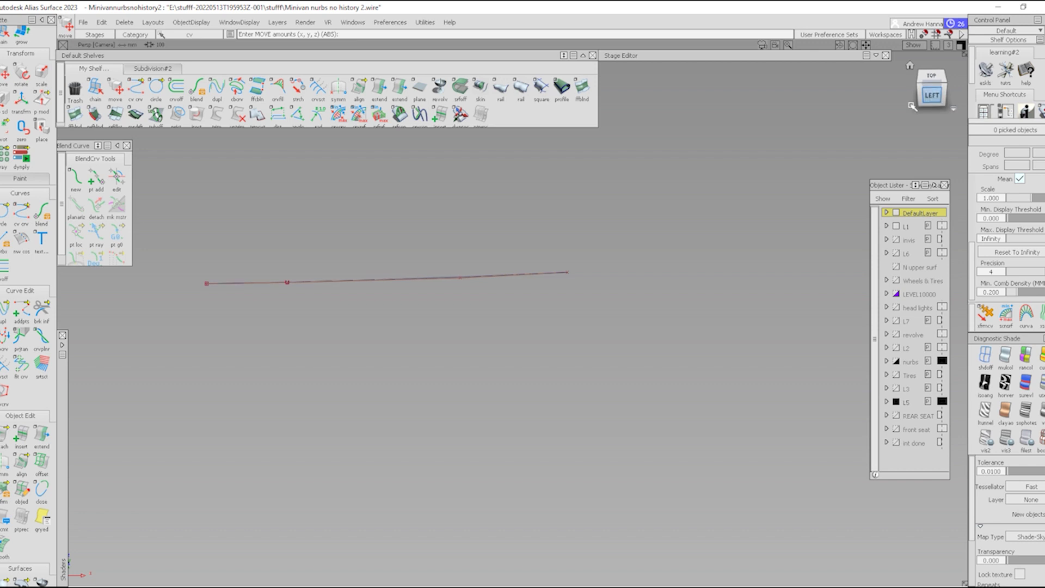
left_click(932, 95)
right_click_drag(388, 353, 387, 393, "alt+shift")
left_click_drag(110, 306, 252, 294, "ctrl+shift")
middle_click_drag(376, 312, 521, 306, "alt+shift")
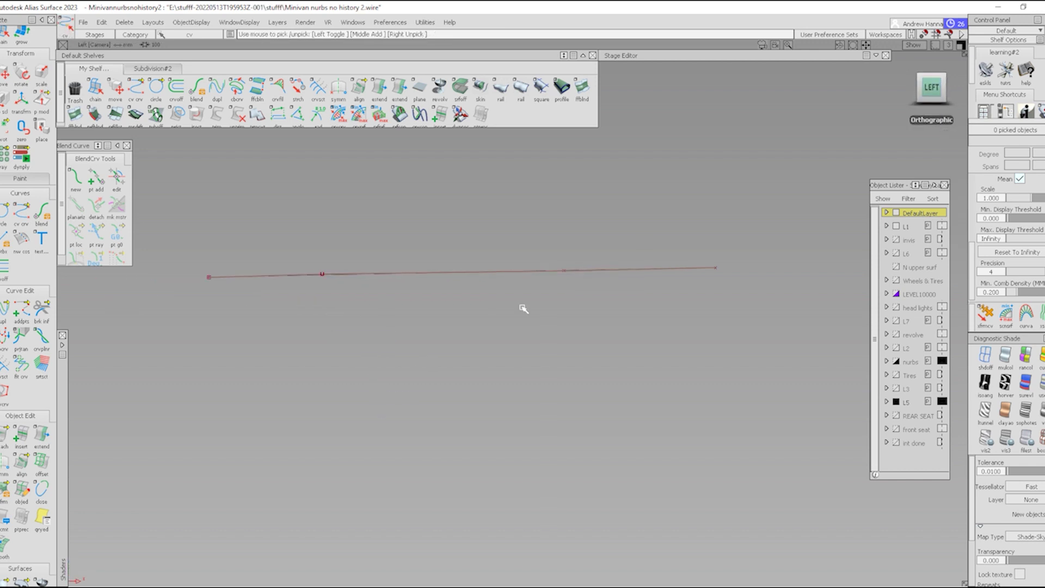
left_click(564, 271)
mouse_move(599, 332)
middle_mouse_down("ctrl+shift")
mouse_move(598, 371)
mouse_move(600, 334)
middle_mouse_up("ctrl+shift")
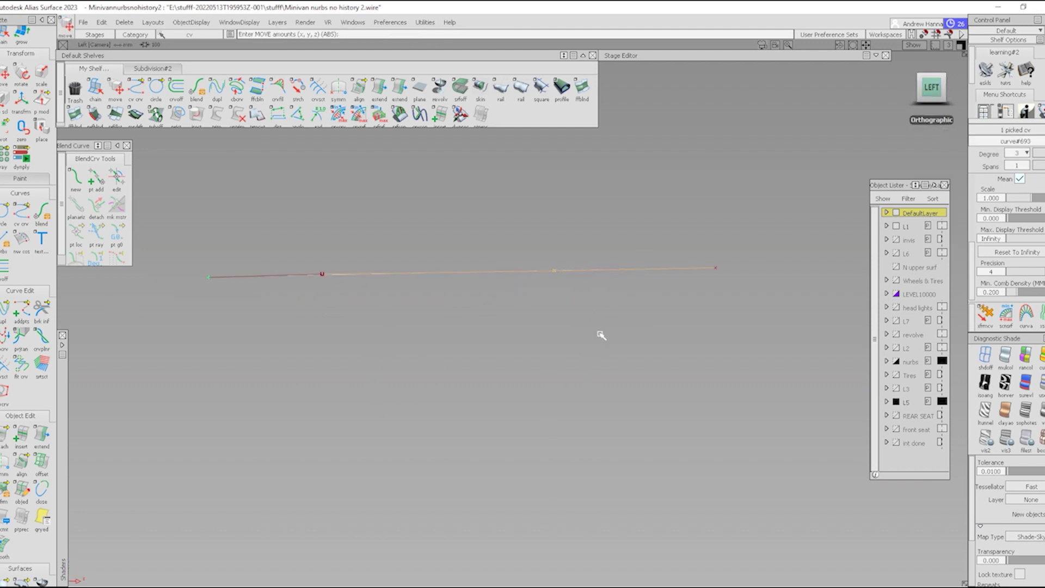
right_click_drag(623, 341, 626, 338)
Step: Raise the curve's front inner CV slightly to crown the line, and unpick it
left_click_drag(298, 385, 298, 321, "ctrl+shift")
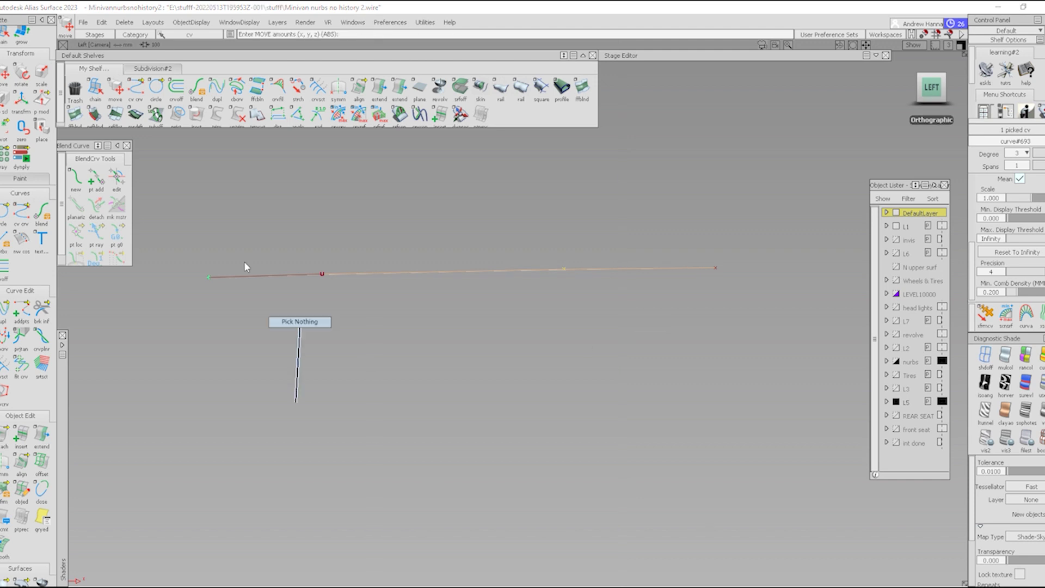
left_click(322, 274)
middle_click_drag(383, 366, 392, 333, "ctrl+shift")
right_click_drag(436, 343, 437, 341)
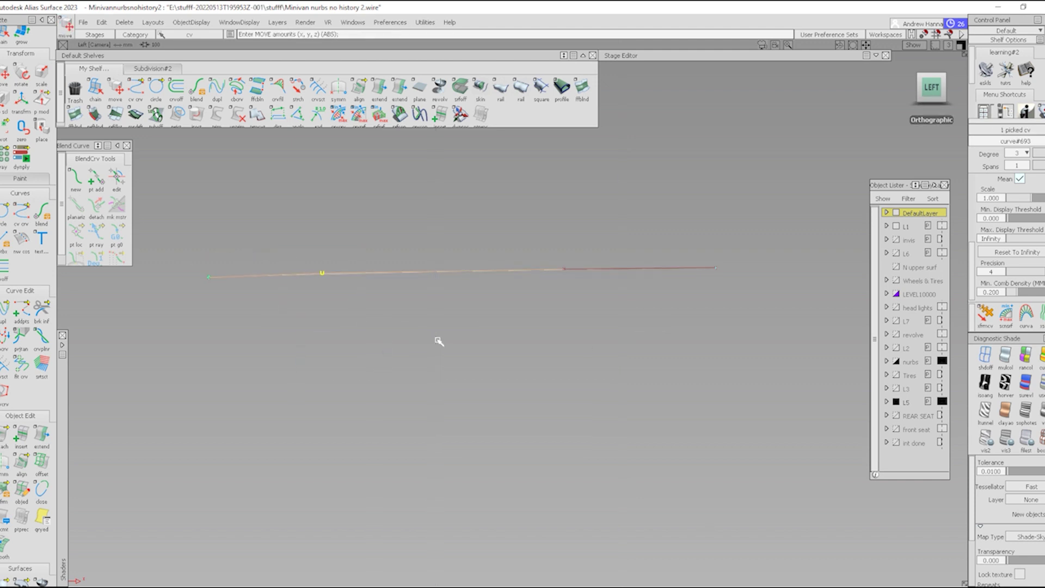
left_click_drag(438, 341, 495, 322, "ctrl+shift")
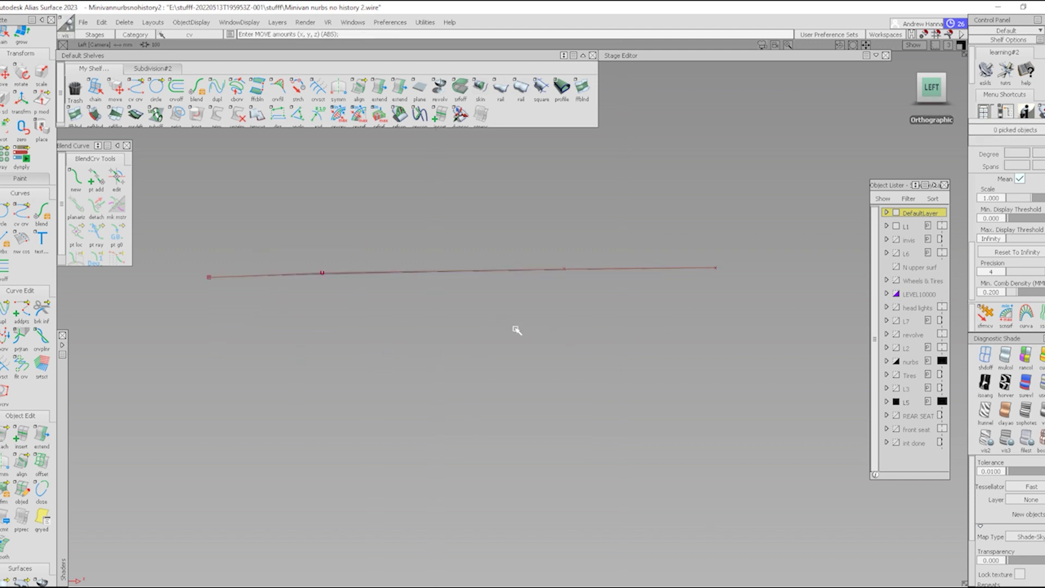
Step: Bring the hidden minivan geometry back into view, delete the construction history of the subdivision body, and unpick it
key("ctrl+shift+h")
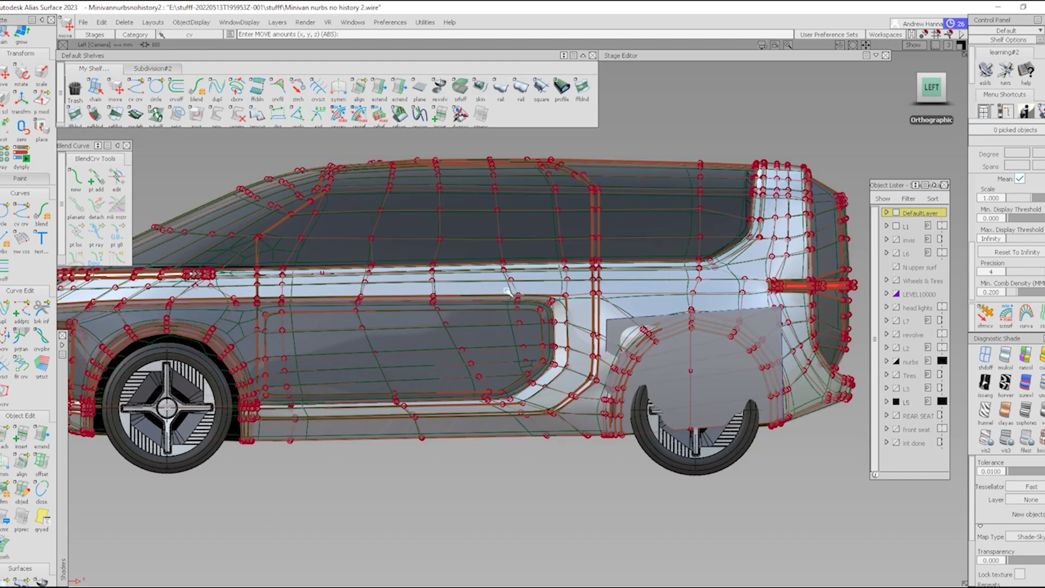
key("ctrl+shift+o")
left_click(225, 220)
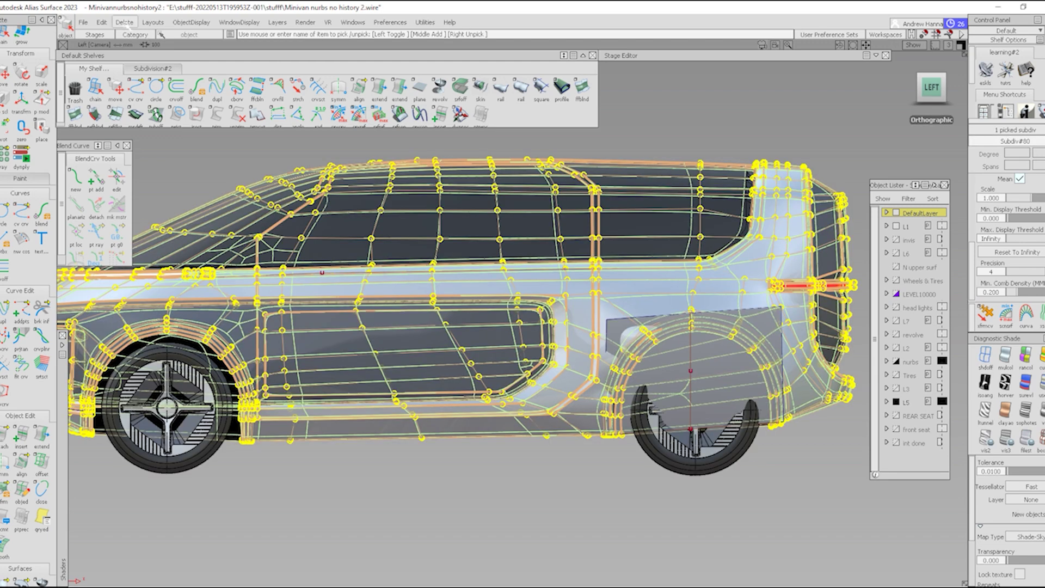
left_click(124, 22)
left_click(139, 56)
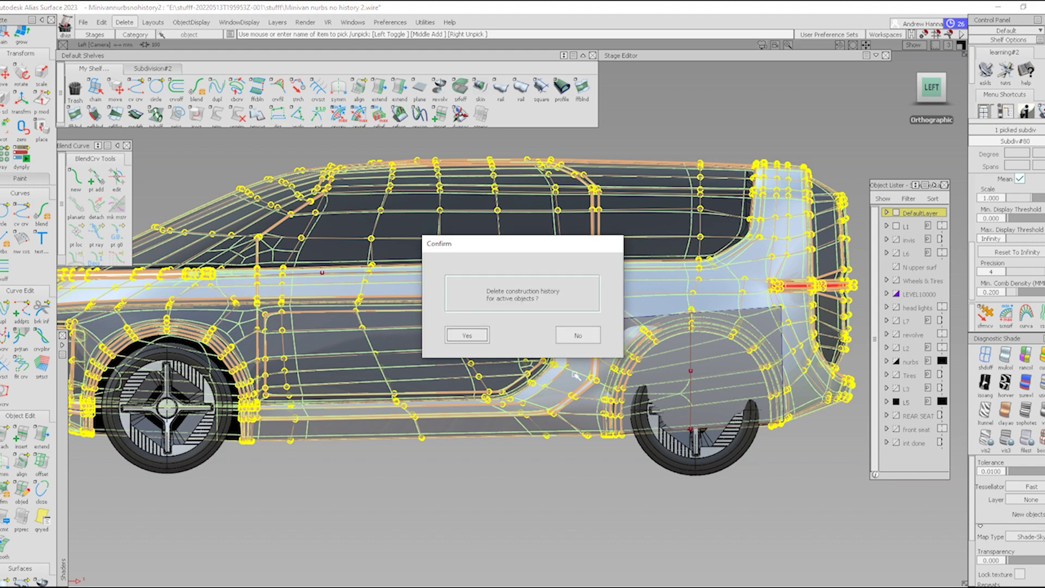
key("Return")
left_click_drag(566, 378, 565, 264, "ctrl+shift")
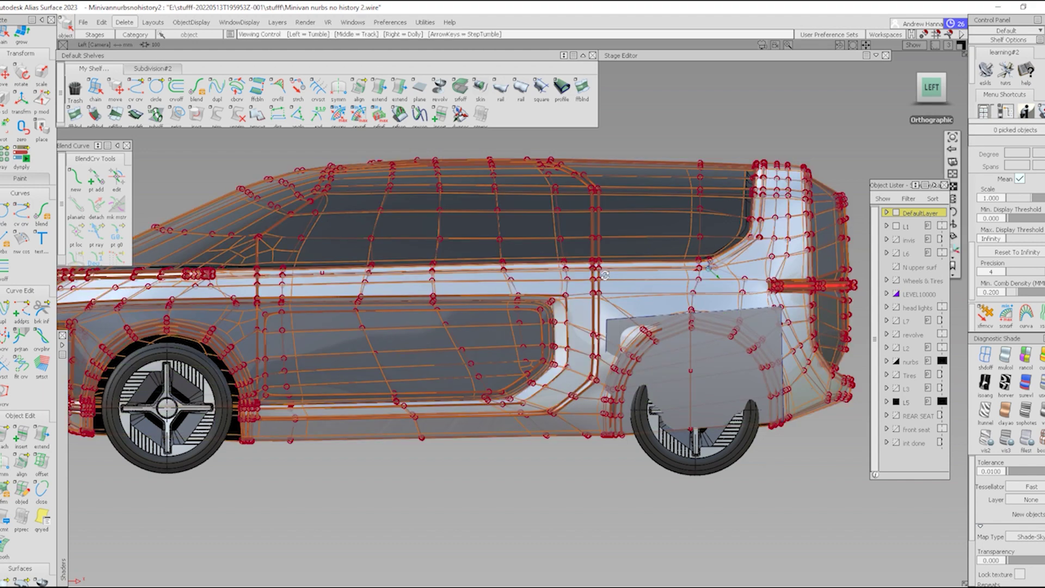
Step: Pick the subdivision body's shoulder-line CV below the side window's rear corner and display the body in box mode
right_click_drag(605, 275, 691, 272, "alt+shift")
middle_click_drag(718, 282, 447, 291, "alt+shift")
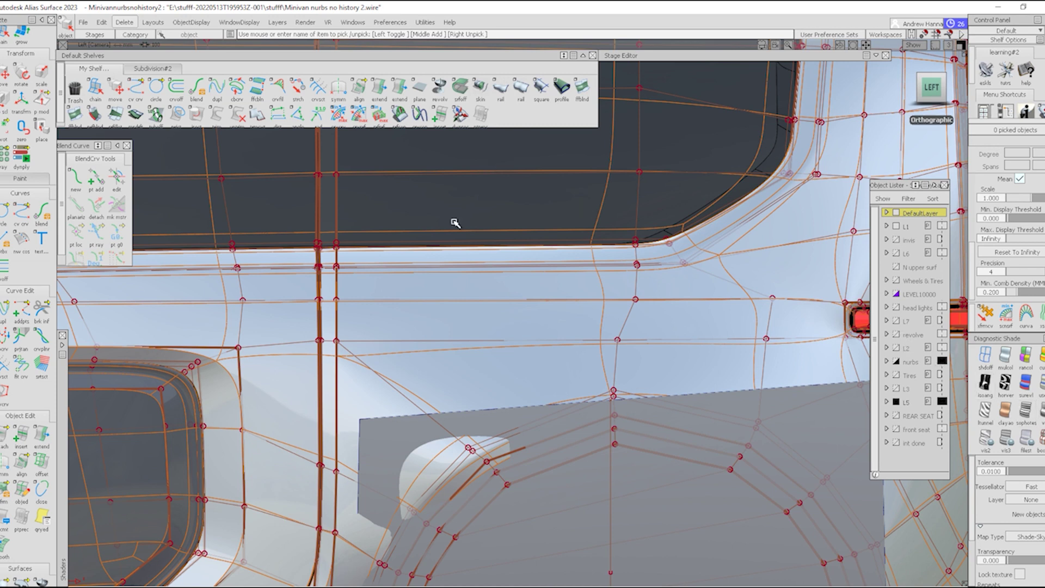
left_click_drag(455, 223, 381, 186, "ctrl+shift")
left_click(157, 71)
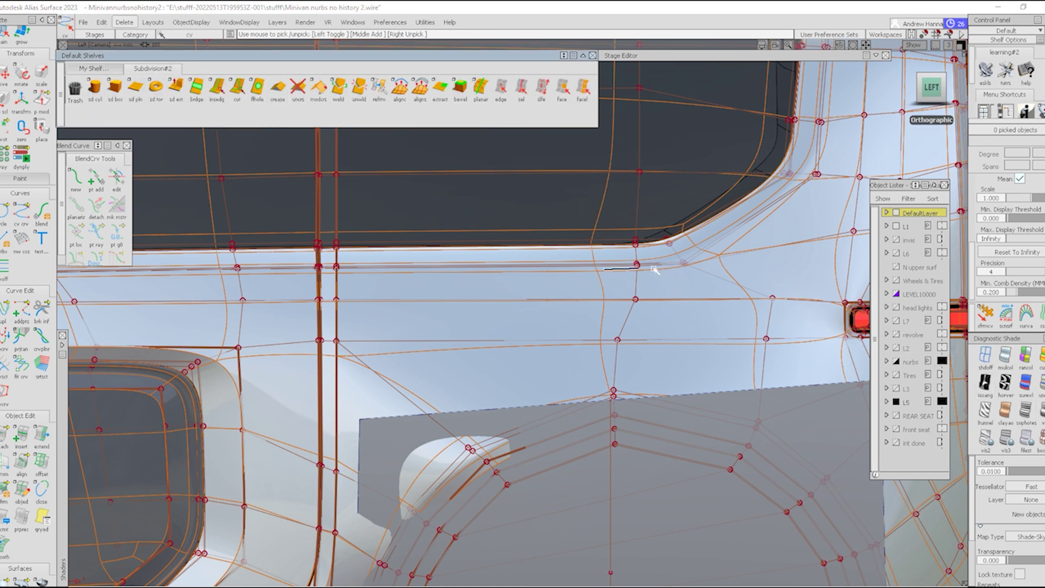
left_click(686, 265)
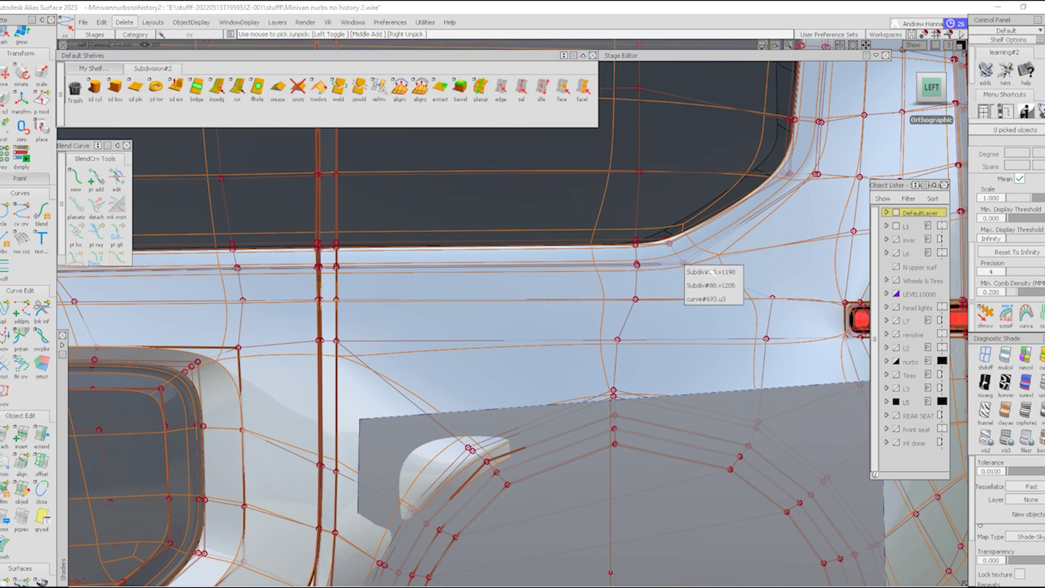
left_click(711, 272)
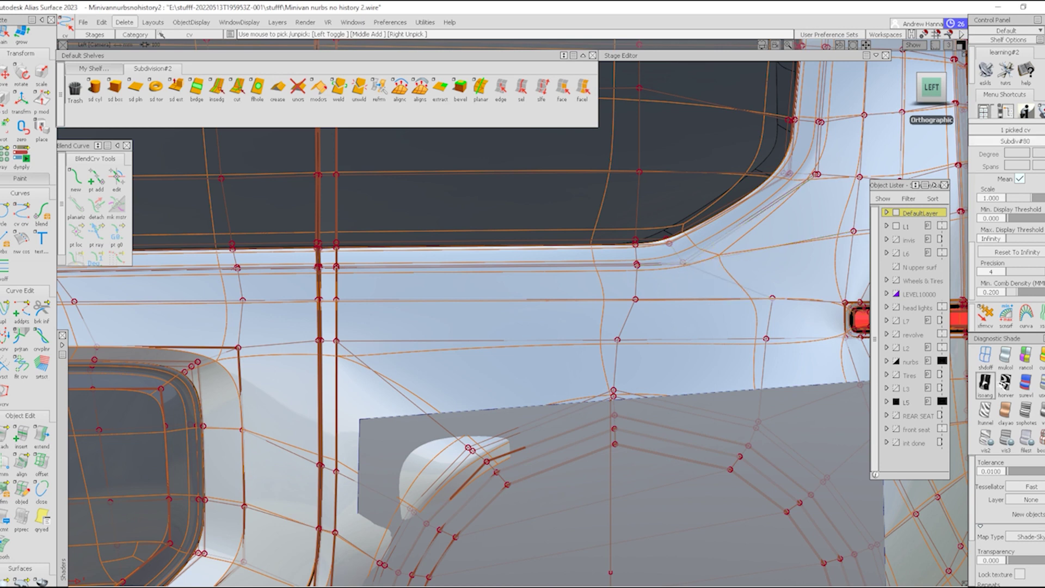
left_click(1040, 440)
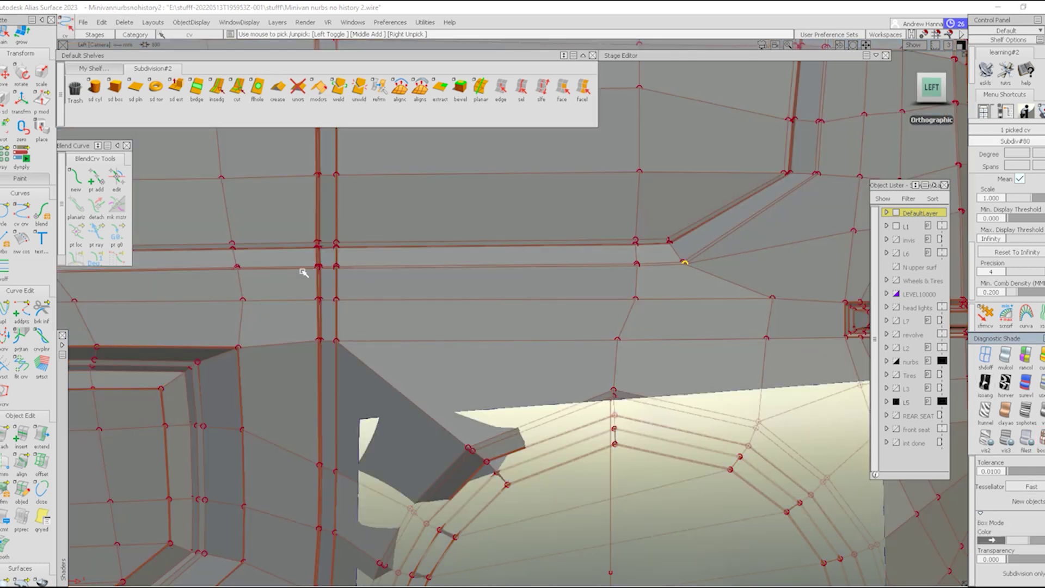
Step: Add the shoulder-line CVs around the rear door gap to the selection
right_click_drag(308, 270, 375, 262, "alt+shift")
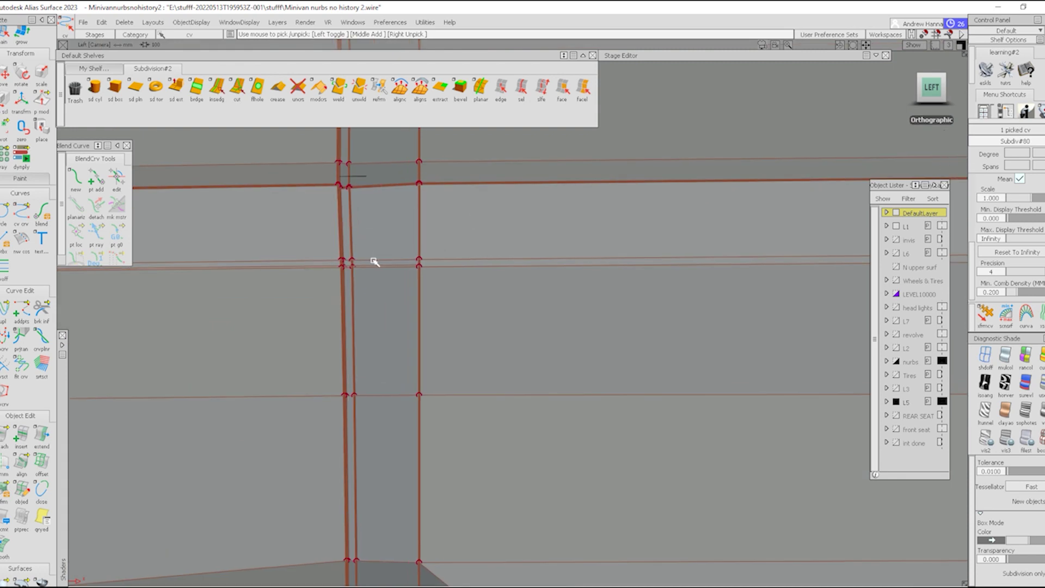
left_click_drag(345, 272, 341, 325, "alt+shift")
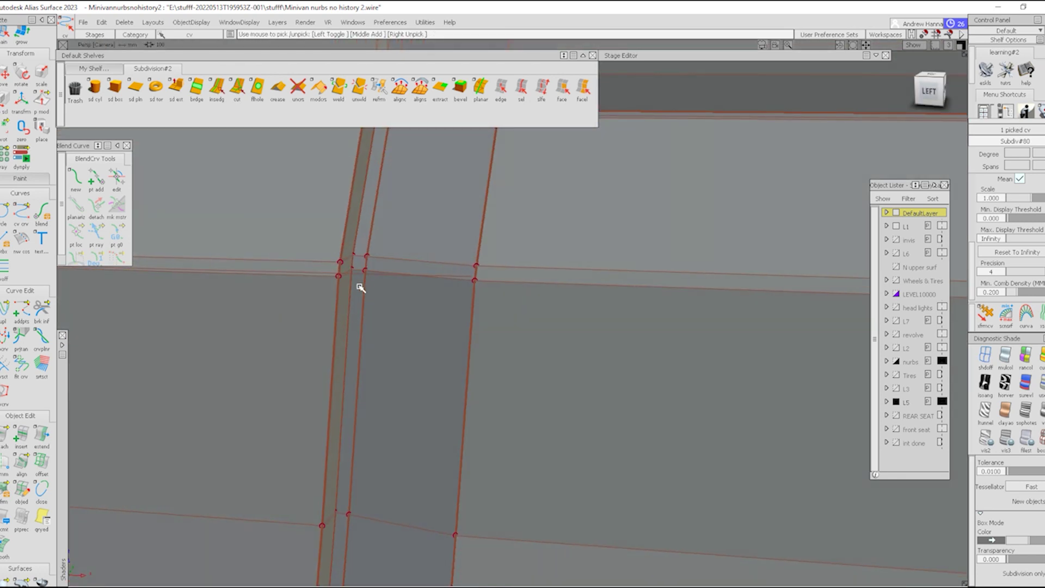
left_click_drag(361, 287, 334, 357, "alt+shift")
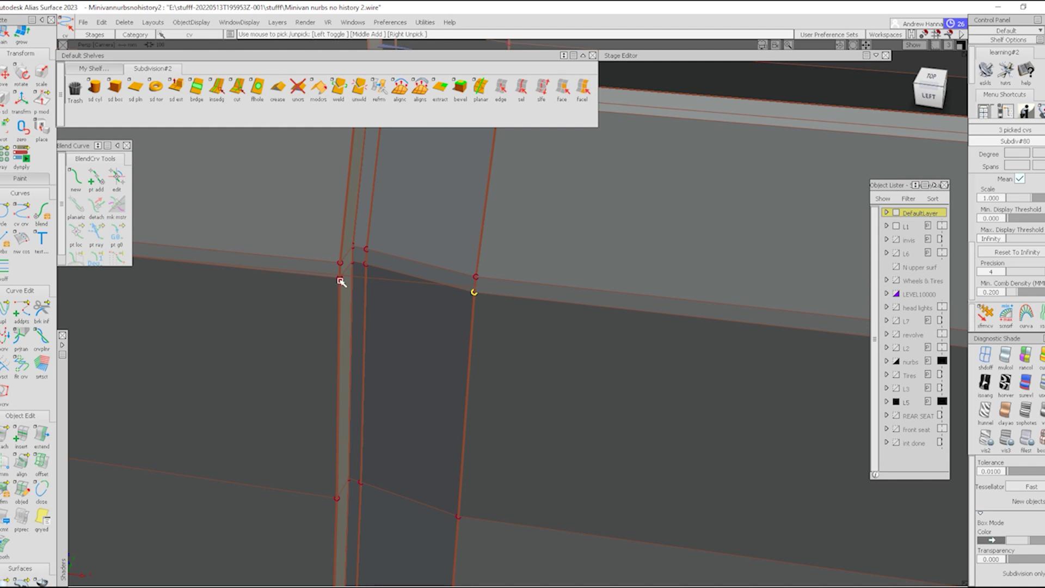
right_click_drag(412, 303, 360, 356, "alt+shift")
middle_click_drag(269, 348, 668, 362, "alt+shift")
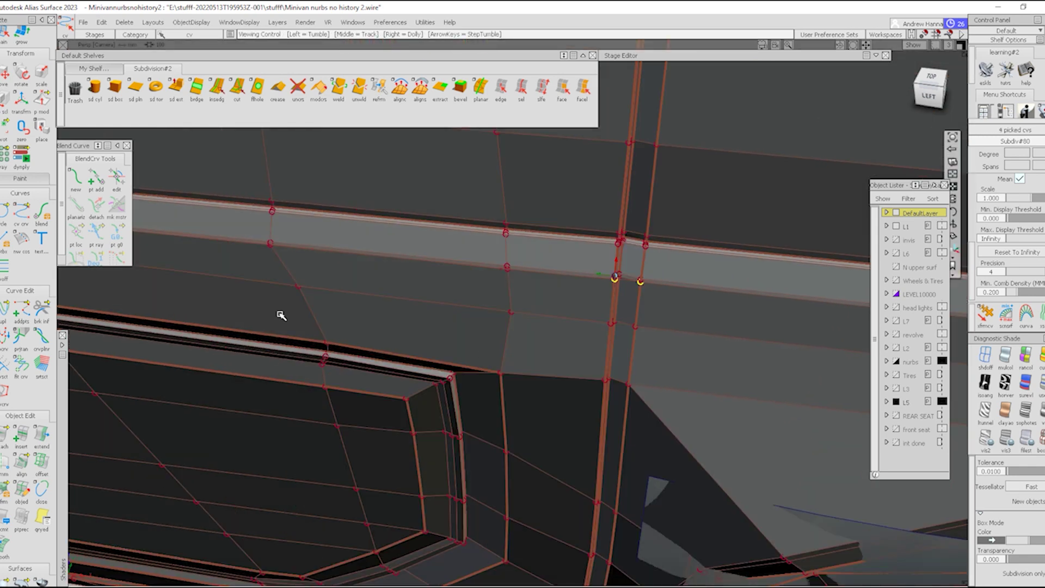
Step: Extend the CV selection forward along the shoulder line, ending with the subdivision CV at the mirror base
middle_click_drag(279, 312, 723, 308, "alt+shift")
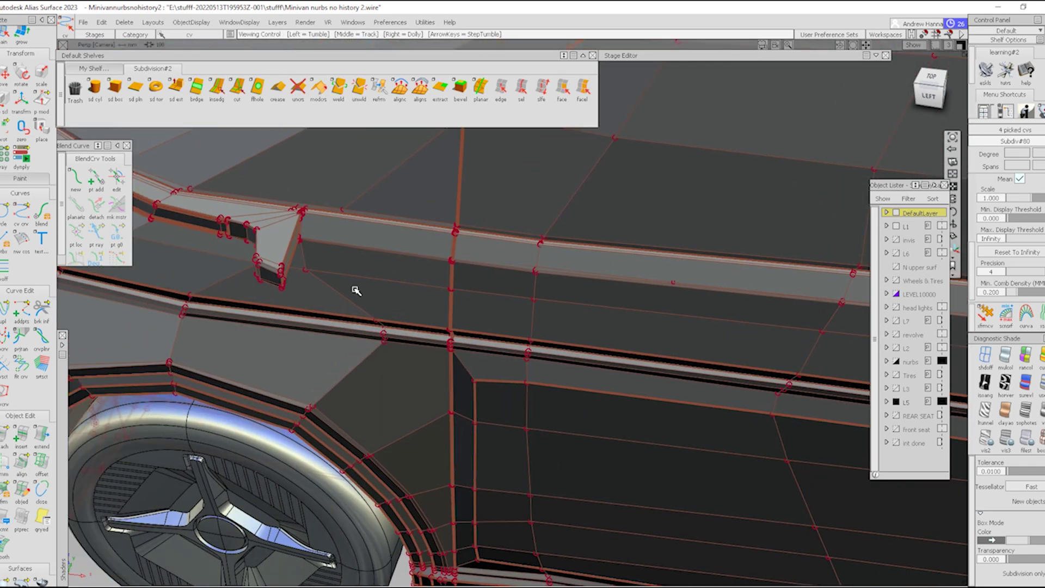
scroll(297, 241, "up", 5)
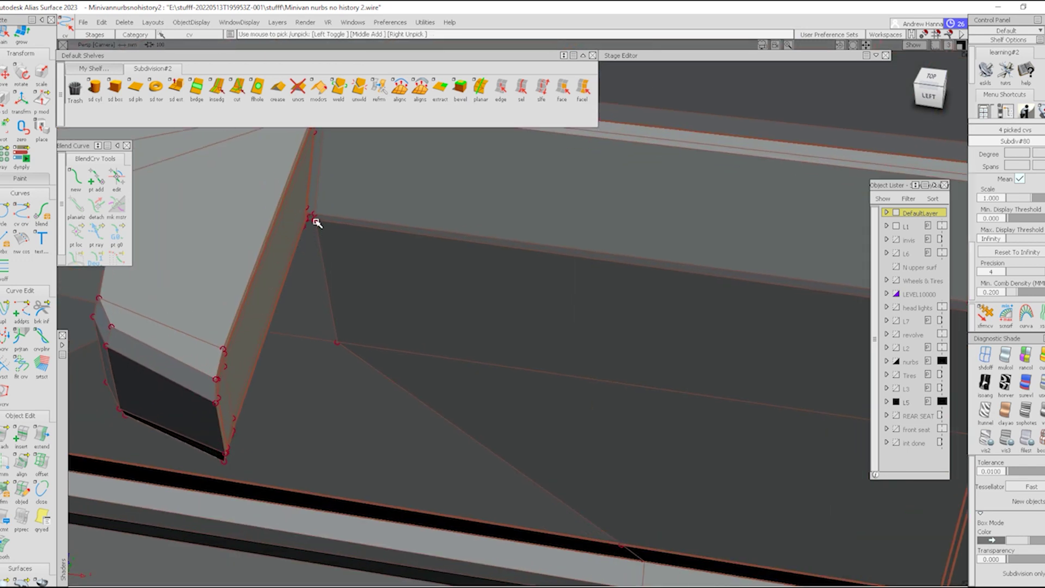
left_click(305, 221, "alt+shift")
right_click_drag(306, 221, 343, 252, "alt+shift")
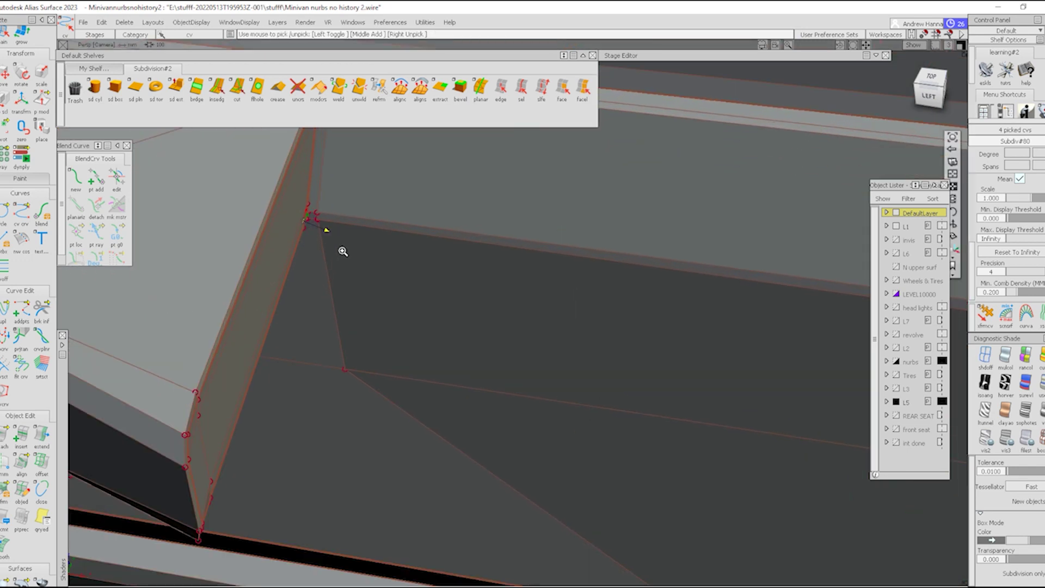
scroll(343, 251, "up", 2)
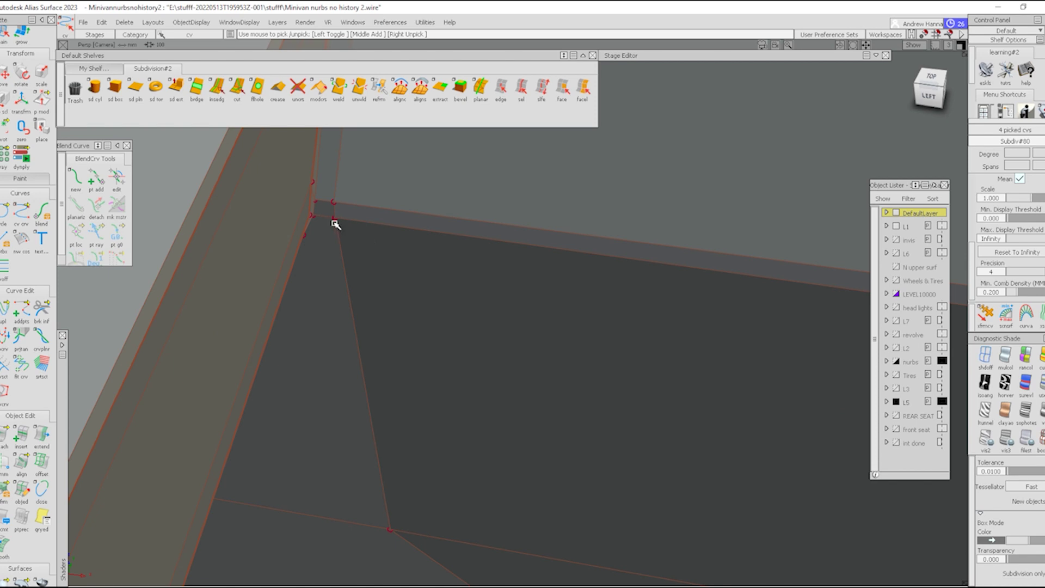
left_click(335, 219)
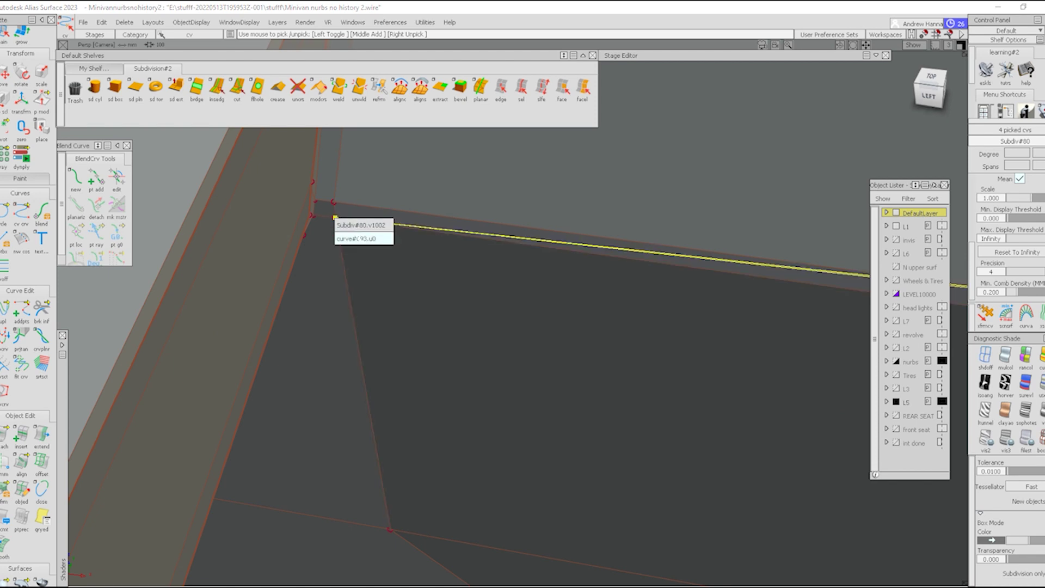
left_click(361, 225)
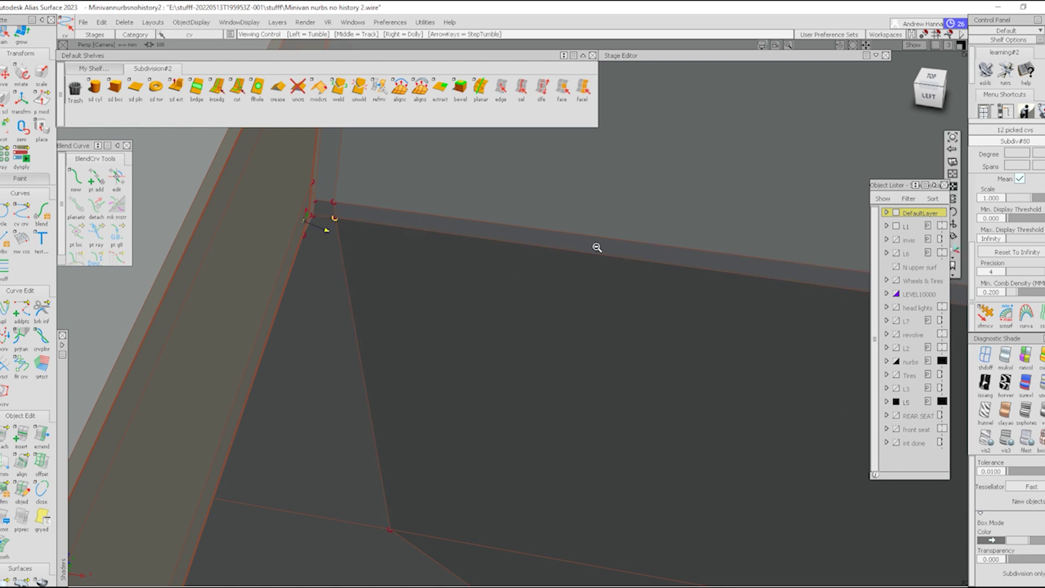
Step: Open the Subdiv Align To Curve options, turn off Create History, and keep the projection type at Closest
right_click_drag(597, 248, 638, 327, "alt+shift")
middle_click_drag(638, 328, 270, 329, "alt+shift")
left_click_drag(270, 329, 361, 287, "alt+shift")
double_click(400, 88)
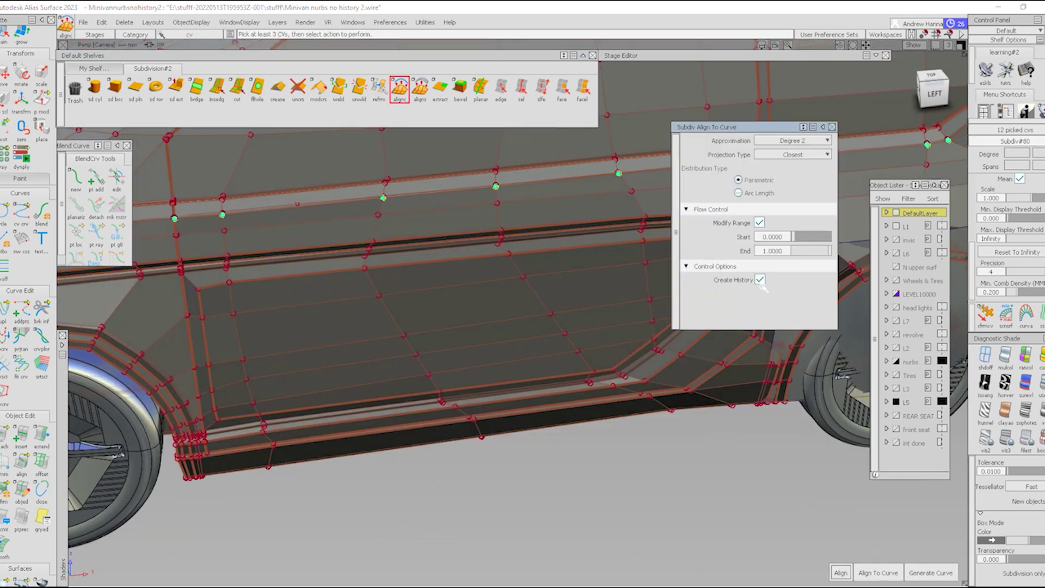
left_click(760, 279)
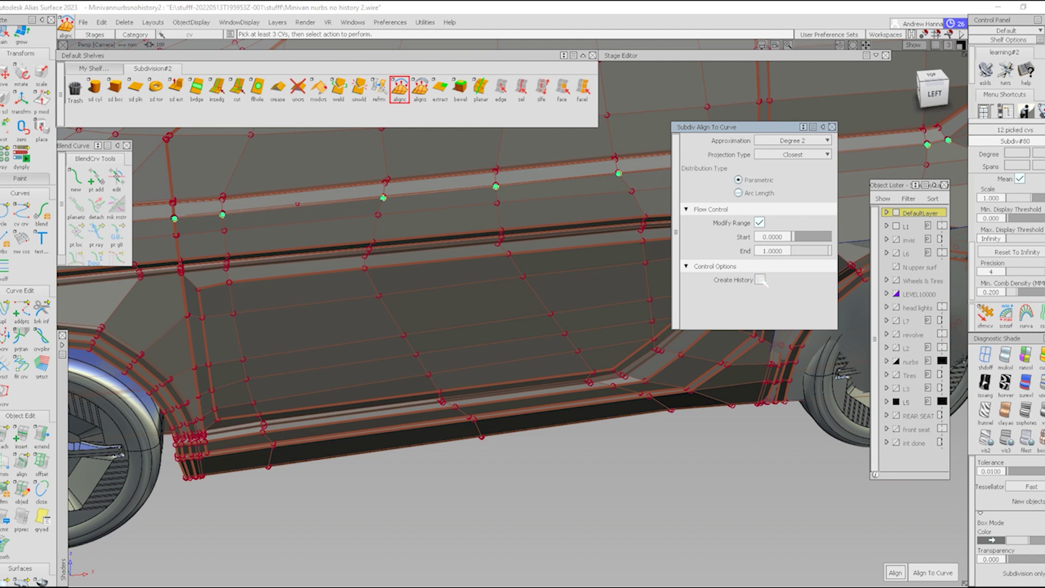
left_click(784, 155)
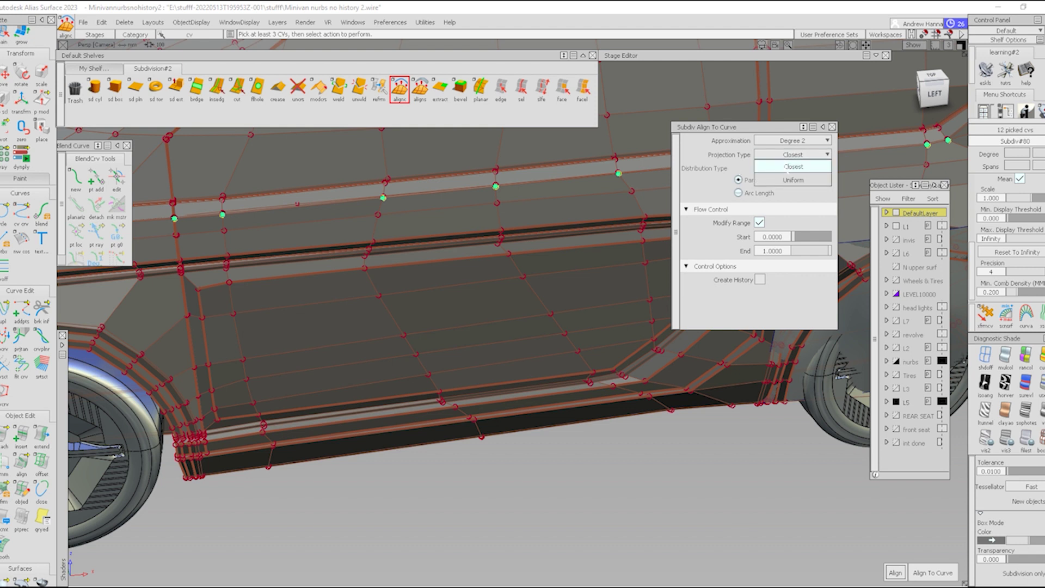
left_click(786, 167)
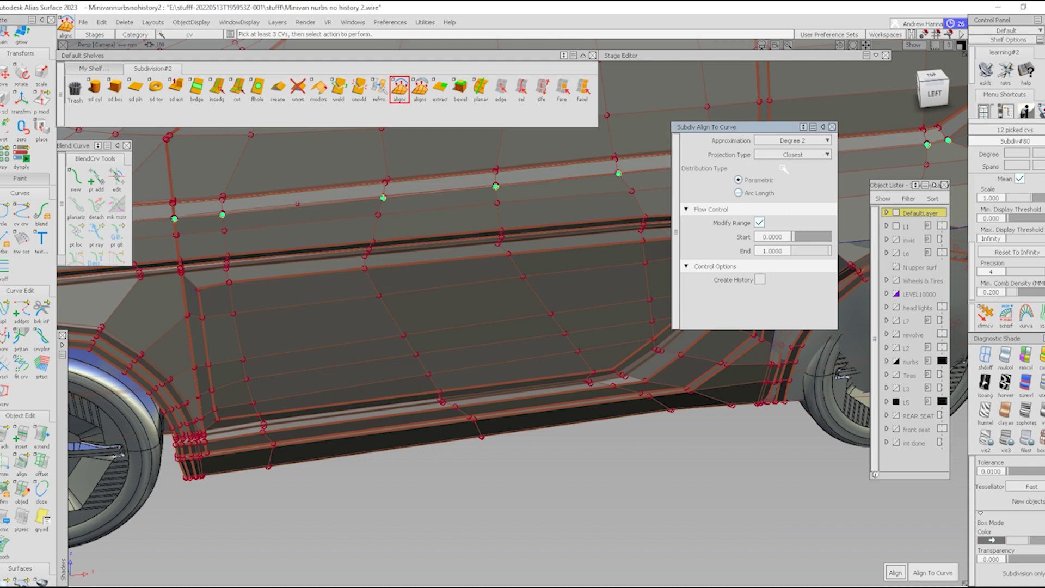
Step: Align the picked shoulder-line CVs to the crowned reference curve
left_click(935, 576)
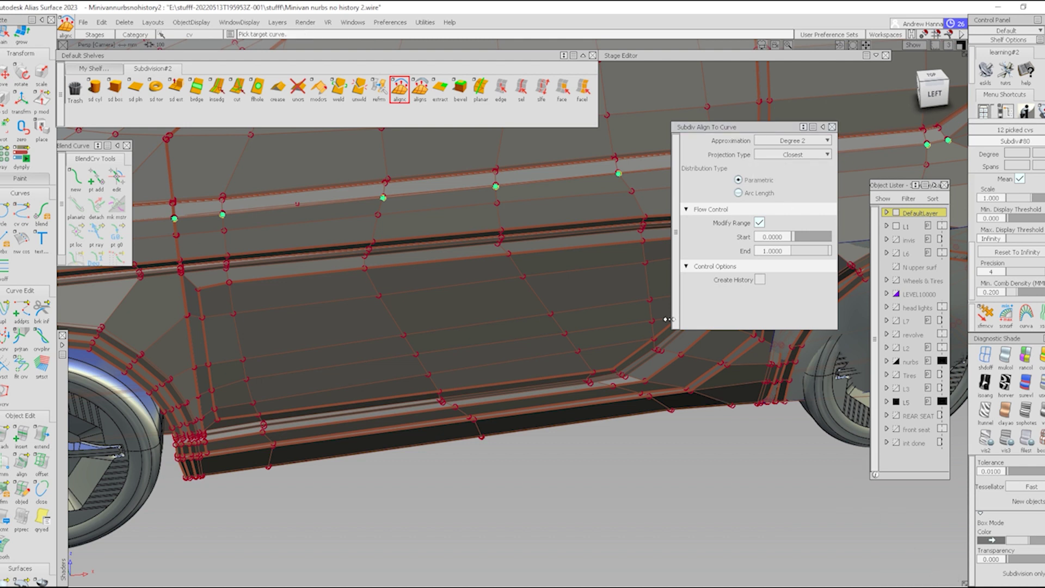
left_click(586, 175)
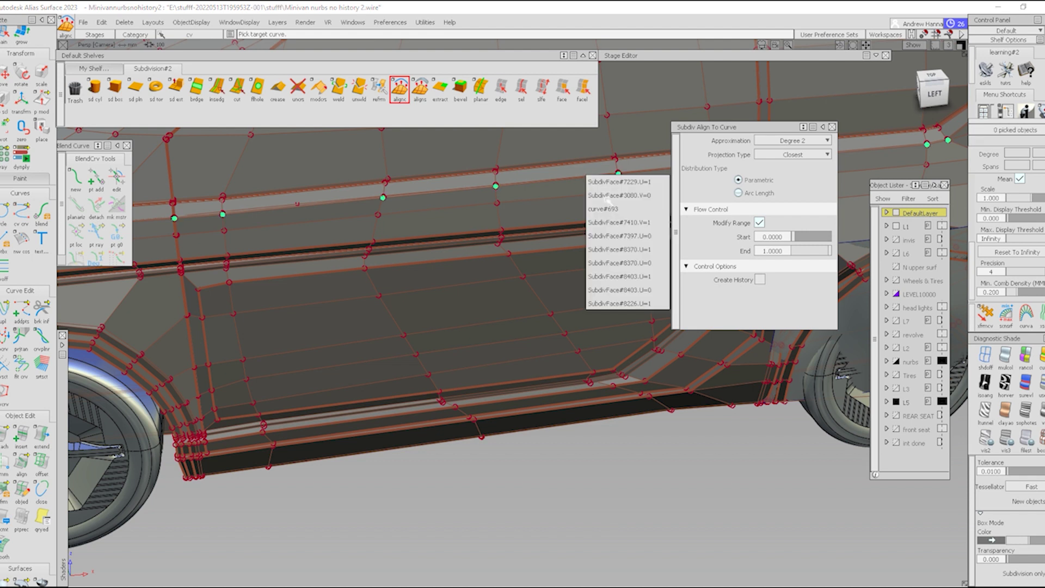
left_click(621, 209)
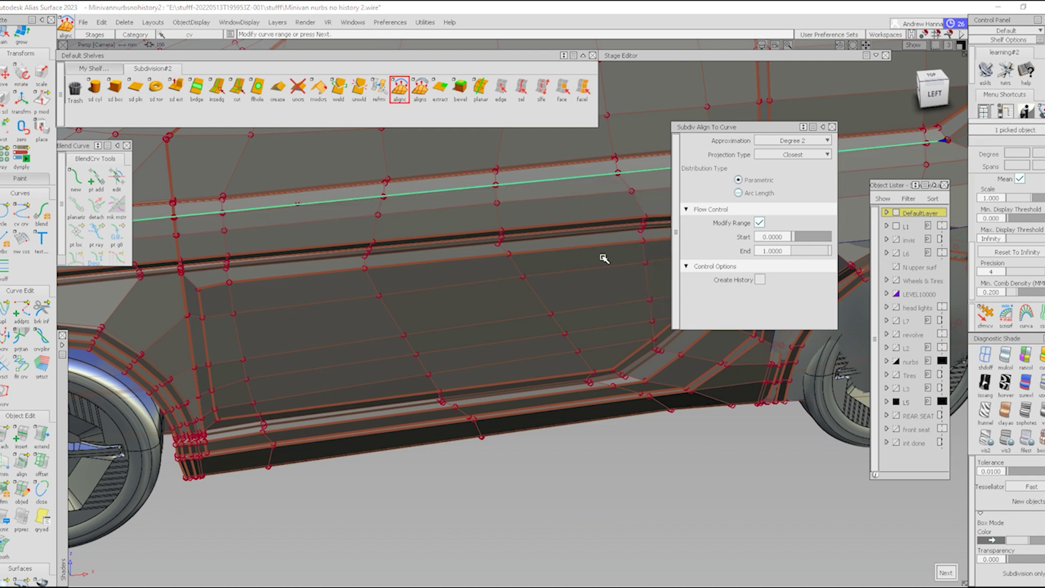
key("ctrl+z")
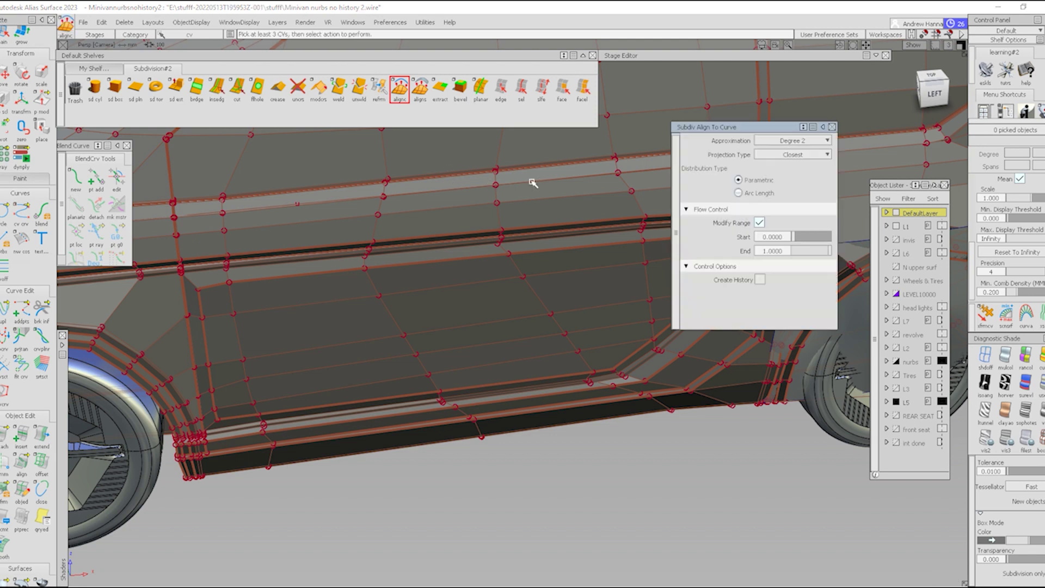
Step: Inspect the shoulder line from the front and side, in smooth shading and without the wireframe
key("shift+alt")
scroll(527, 222, "up", 3)
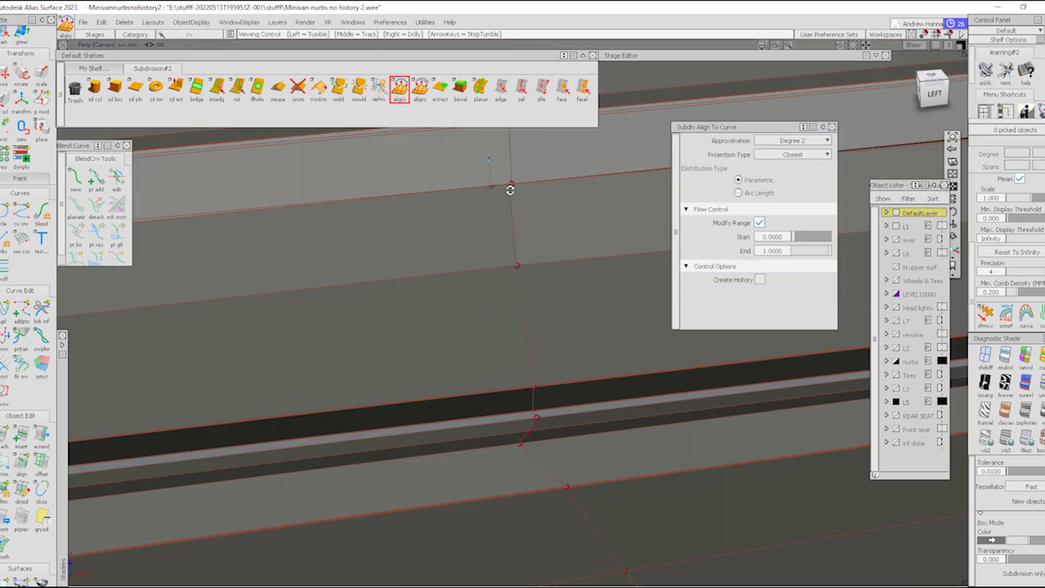
scroll(511, 191, "up", 3)
scroll(548, 251, "down", 3)
right_click_drag(548, 251, 411, 256, "alt+shift")
left_click_drag(411, 257, 556, 233, "alt+shift")
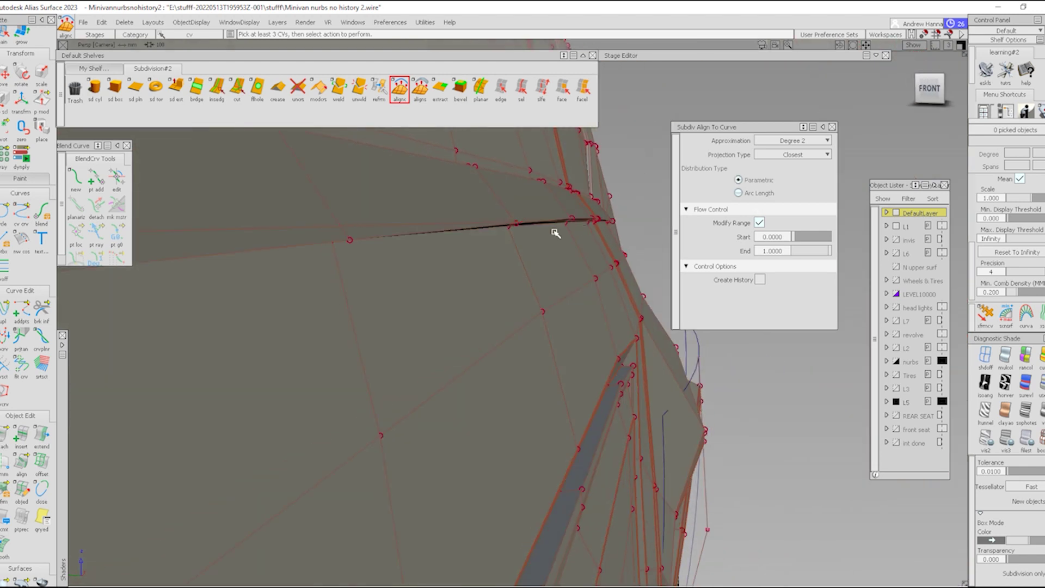
key("ctrl+m")
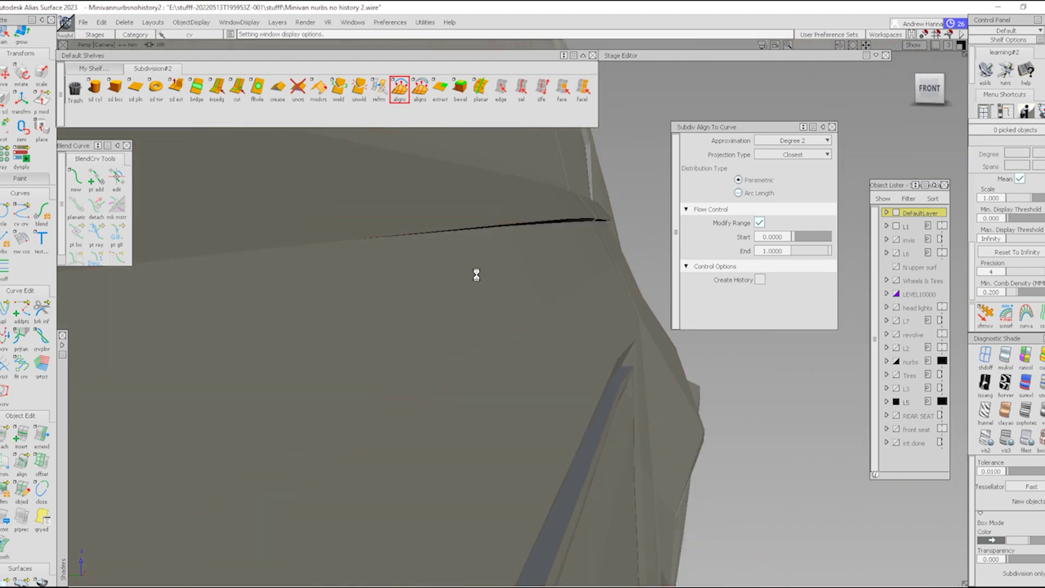
key("ctrl+m")
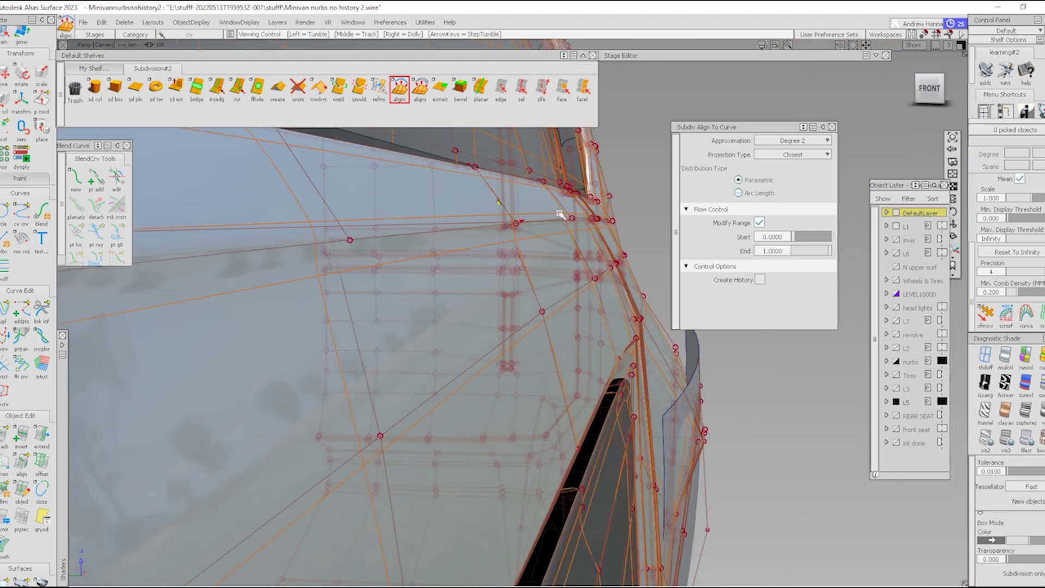
left_click_drag(626, 289, 484, 246, "alt+shift")
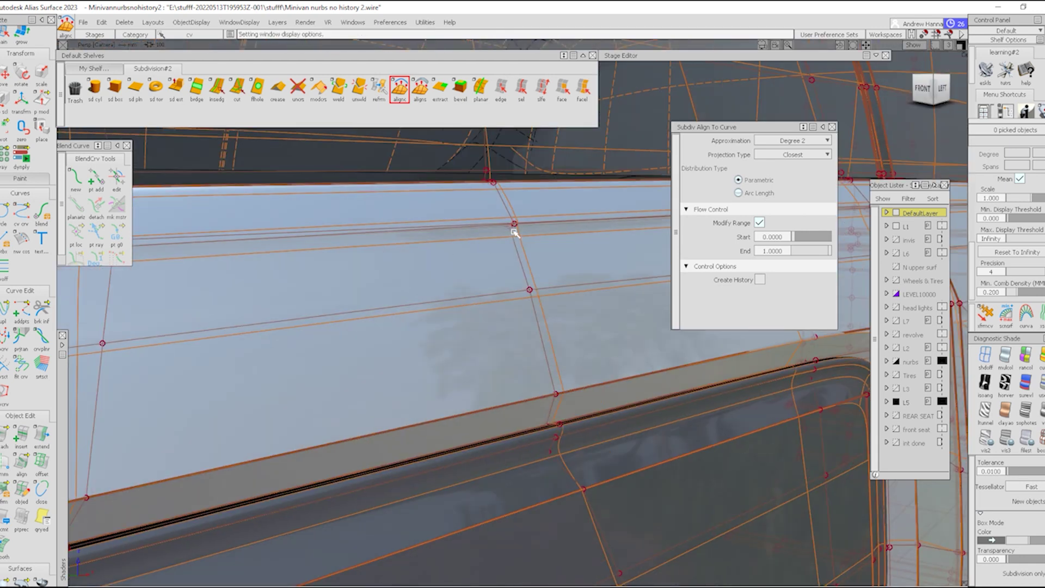
left_click_drag(563, 274, 544, 243, "alt+shift")
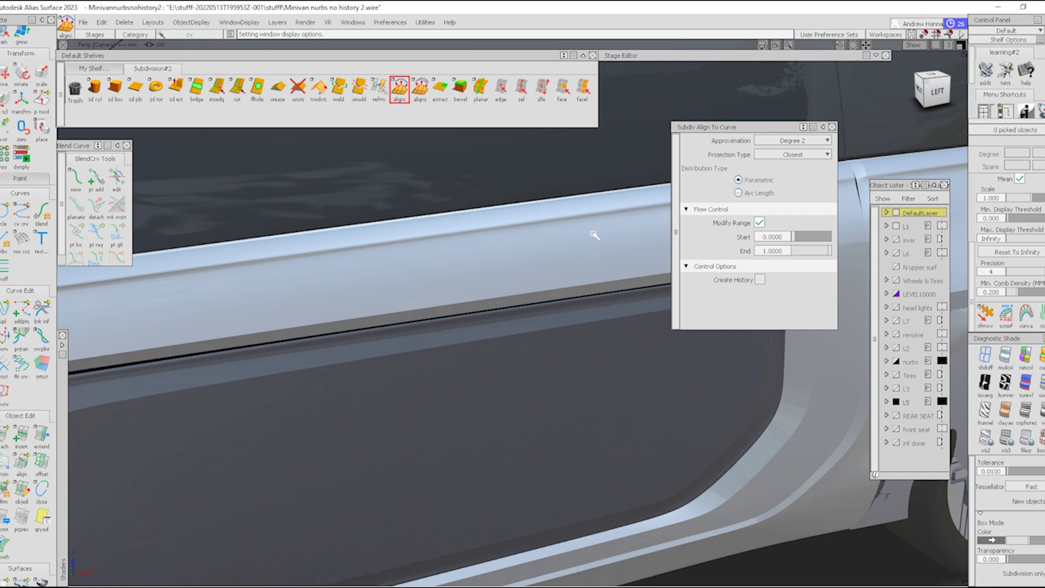
Step: Select the degree 3 reference curve in the orthographic left view with shading turned off
left_click(926, 96)
mouse_move(639, 330)
right_mouse_down("ctrl+shift")
mouse_move(532, 231)
mouse_move(662, 166)
right_mouse_up("ctrl+shift")
left_click_drag(561, 298, 565, 234, "ctrl+shift")
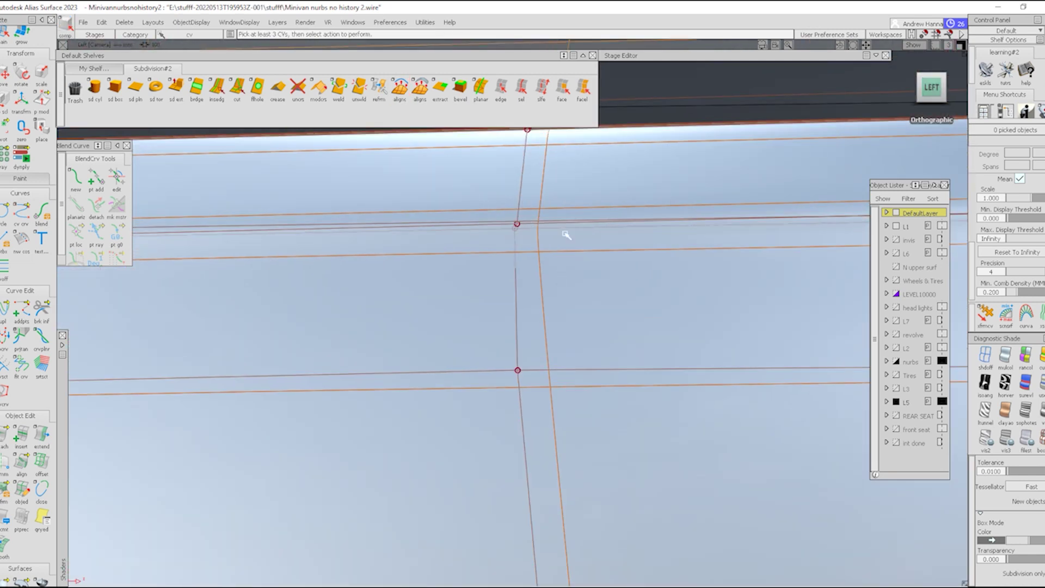
left_click(985, 356)
left_click_drag(433, 205, 478, 257)
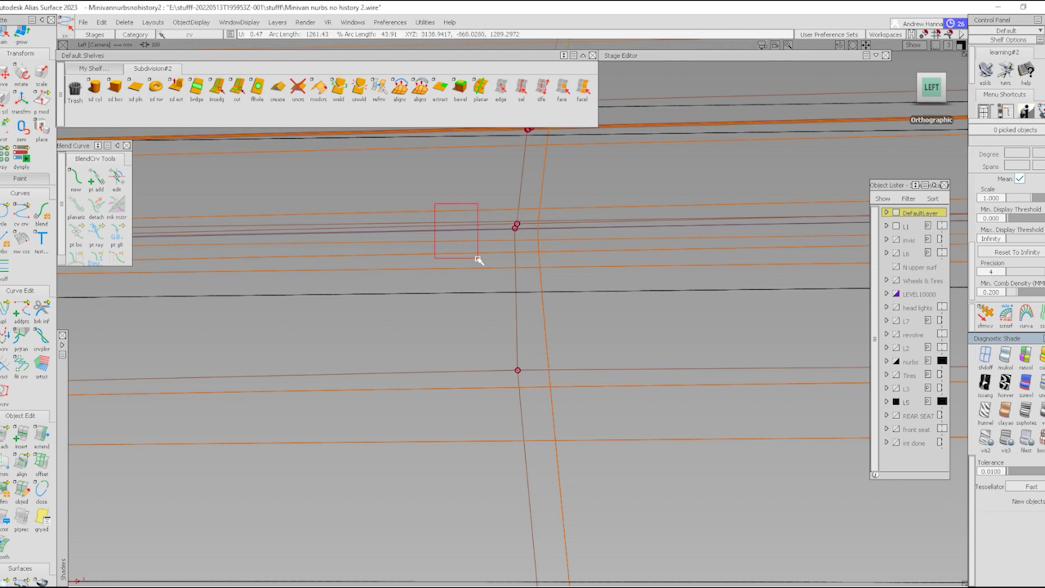
right_click_drag(515, 308, 546, 207, "alt+shift")
left_click_drag(514, 209, 517, 177, "ctrl+shift")
left_click_drag(569, 211, 596, 257)
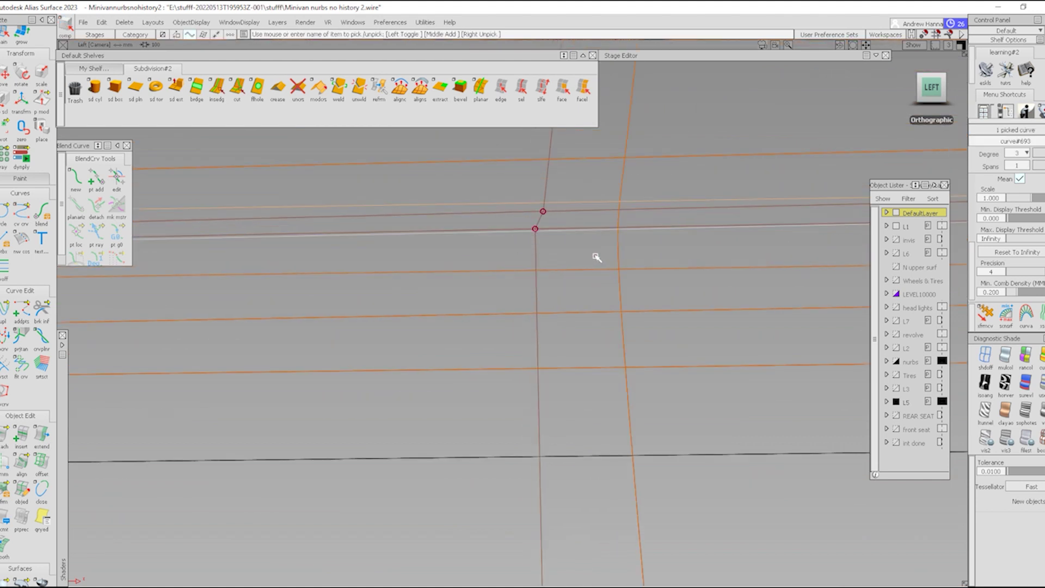
Step: Move the reference curve slightly upward in the left view
middle_click_drag(581, 346, 581, 236, "ctrl+shift")
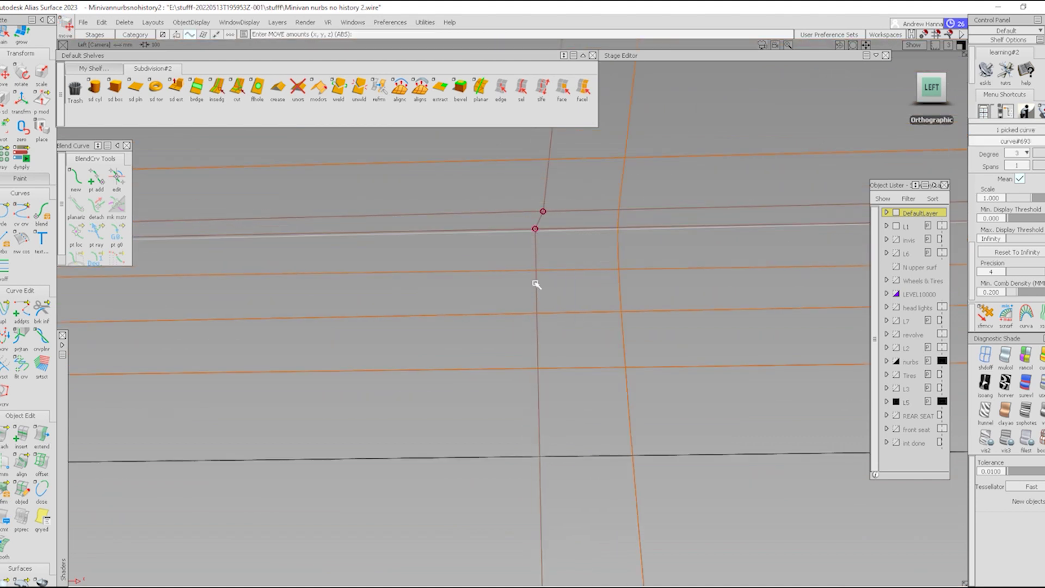
left_click_drag(535, 284, 494, 219, "ctrl+shift")
left_click_drag(557, 217, 578, 256)
middle_click_drag(584, 344, 595, 312, "ctrl+shift")
key("m")
left_click_drag(644, 310, 646, 287)
Step: Clear the curve selection and bring the rear end of the shoulder line into close view
right_click_drag(638, 237, 259, 374, "alt+shift")
middle_click_drag(259, 374, 474, 347, "alt+shift")
right_click_drag(530, 297, 595, 327, "alt+shift")
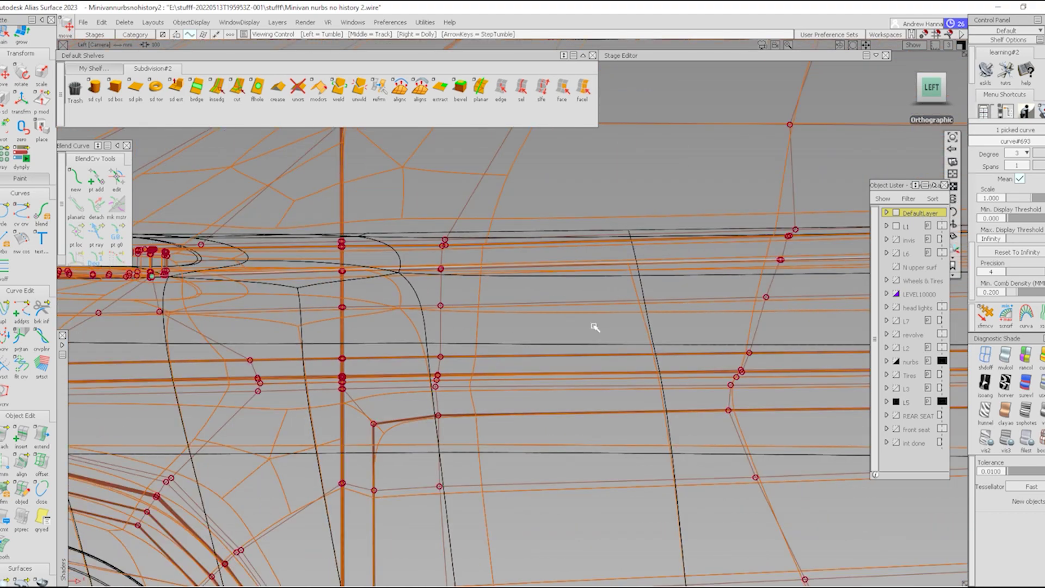
left_click_drag(595, 327, 723, 427, "alt+shift")
right_click_drag(723, 427, 685, 419, "alt+shift")
mouse_move(685, 419)
middle_mouse_down("alt+shift")
mouse_move(574, 413)
mouse_move(414, 447)
middle_mouse_up("alt+shift")
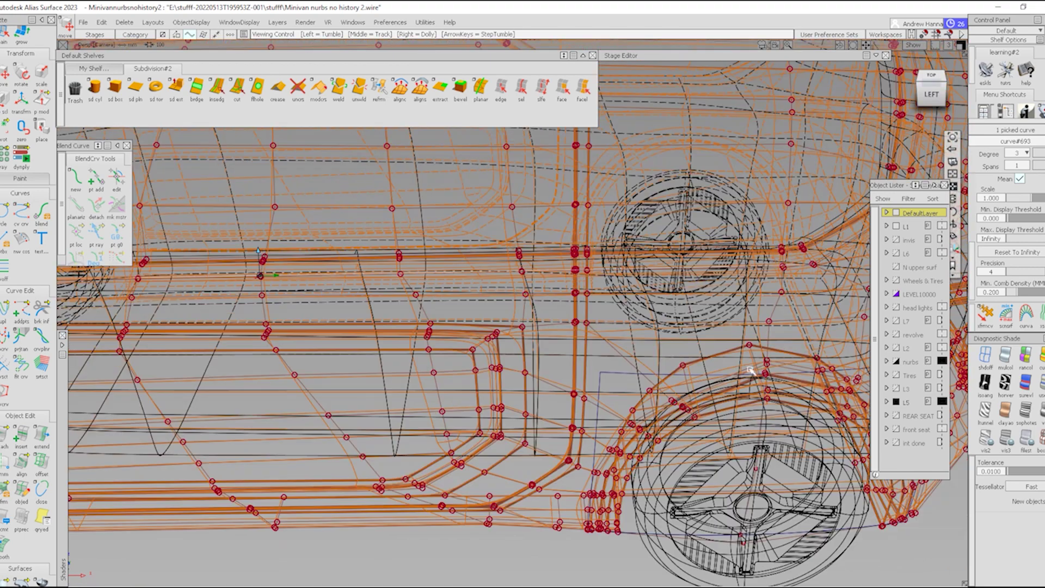
left_click(820, 262, "alt+shift")
mouse_move(809, 321)
right_mouse_down("alt+shift")
mouse_move(838, 270)
mouse_move(822, 295)
right_mouse_up("alt+shift")
left_click_drag(555, 320, 492, 87, "ctrl+shift")
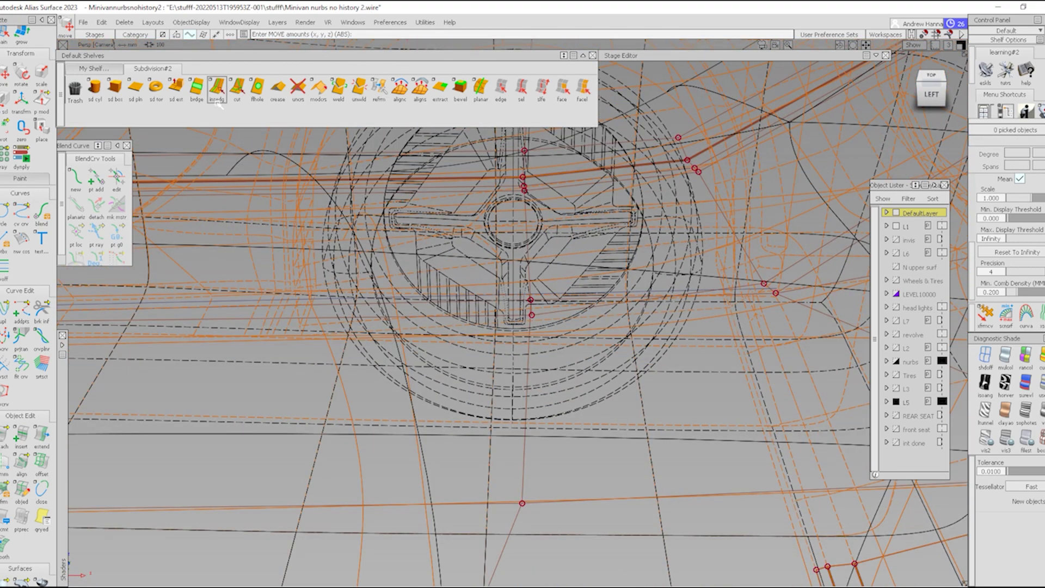
left_click(236, 91)
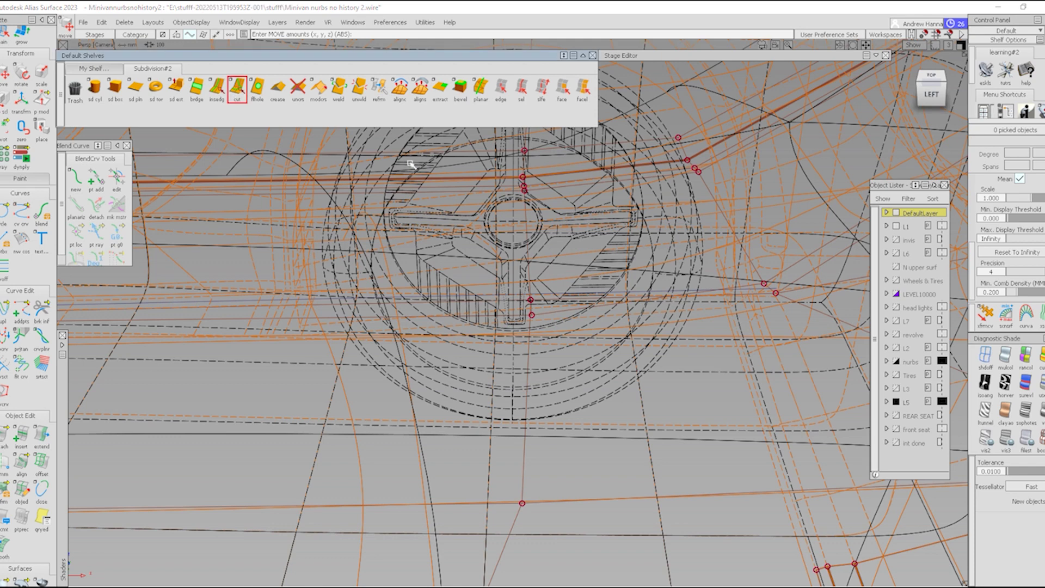
left_click(763, 283)
left_click_drag(523, 333, 764, 347, "ctrl+shift")
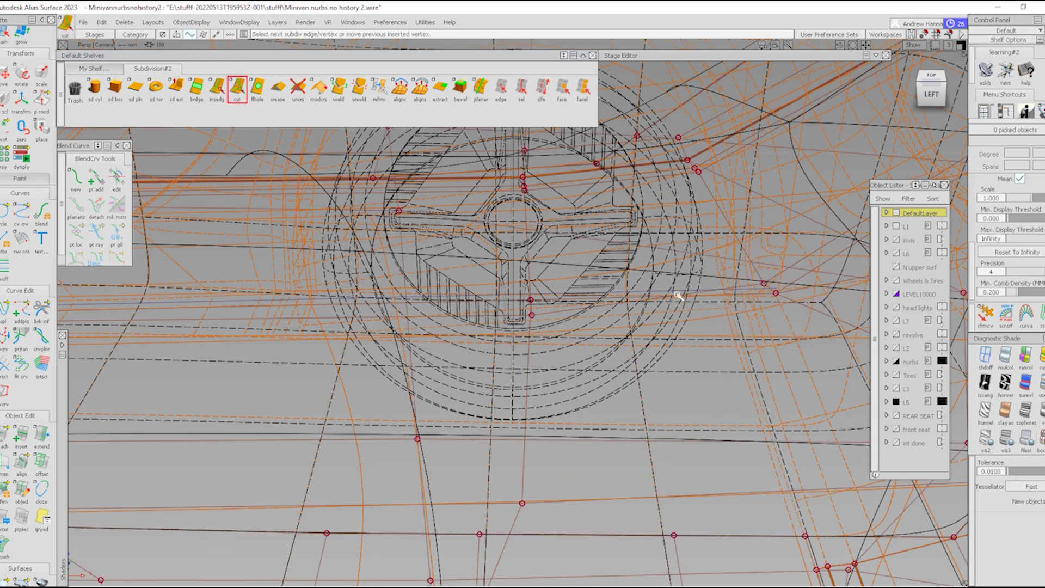
Step: Pick the shoulder-line CVs from the rear end up to and across the rear door gap, using box mode display
left_click_drag(700, 286, 764, 285, "ctrl+shift")
left_click(764, 283)
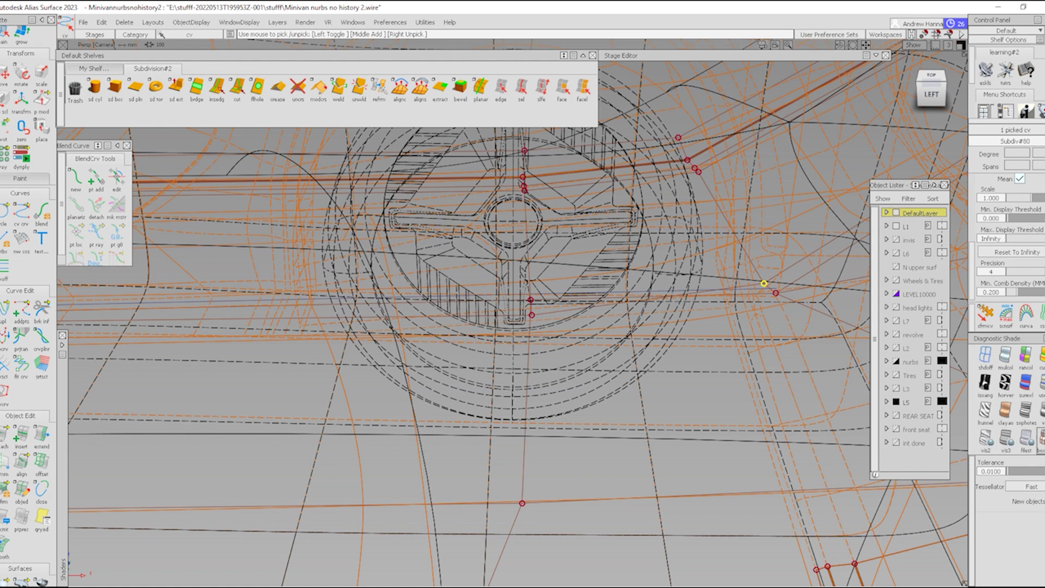
left_click(1039, 440)
mouse_move(501, 323)
right_mouse_down("alt+shift")
mouse_move(532, 334)
mouse_move(615, 301)
right_mouse_up("alt+shift")
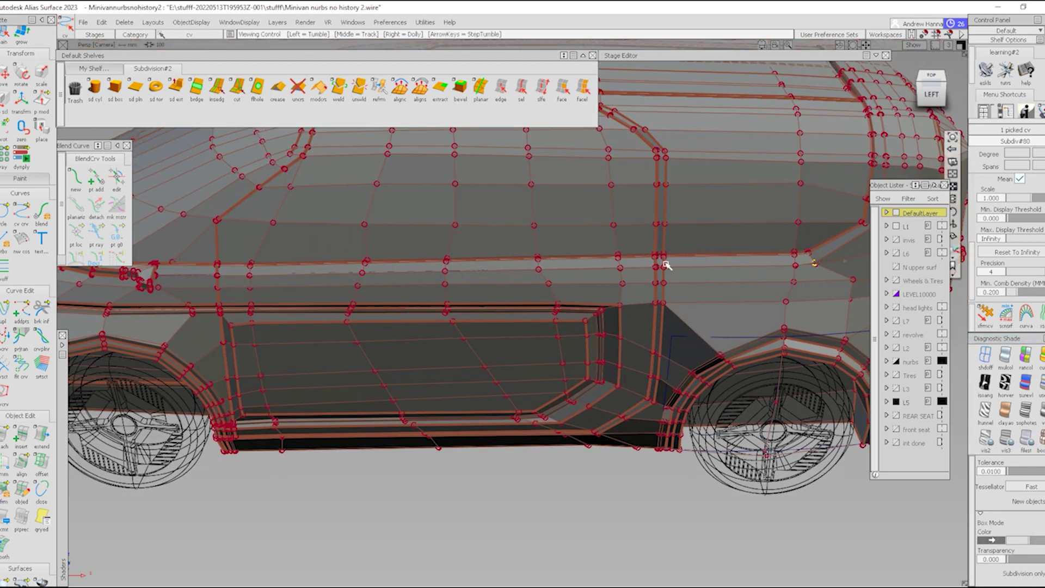
scroll(660, 297, "up", 5)
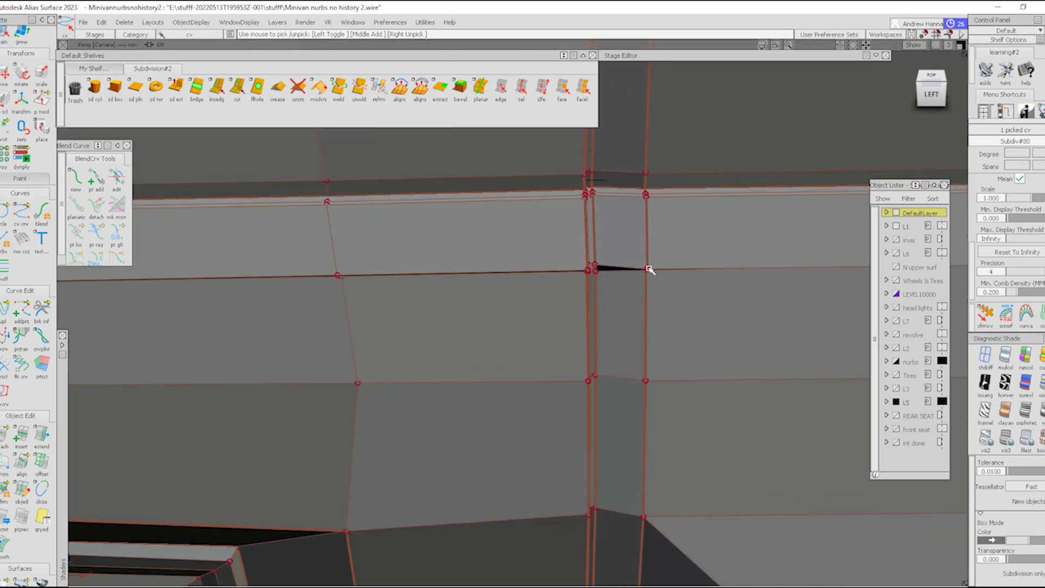
left_click(648, 269)
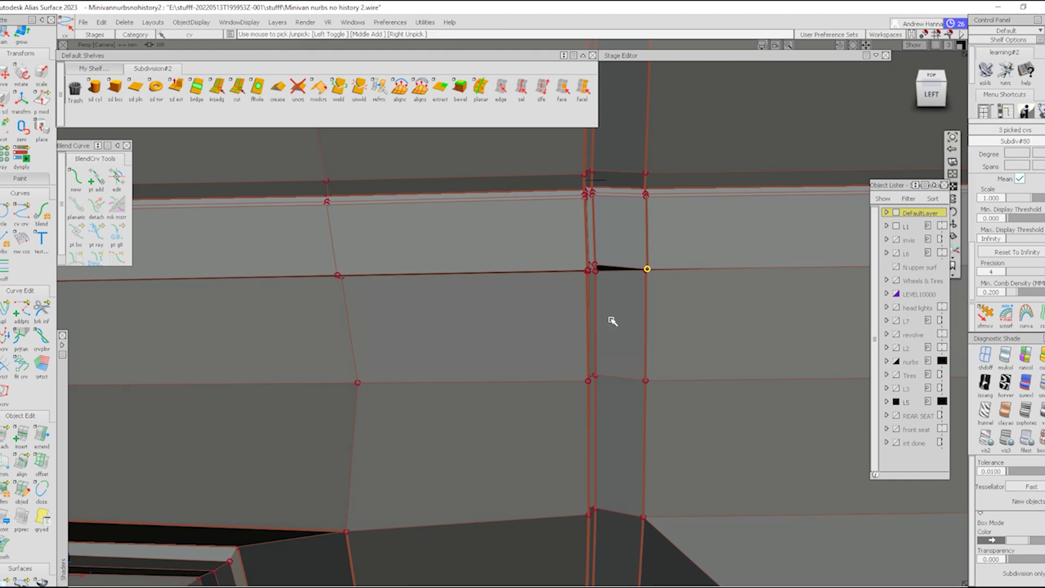
left_click_drag(612, 316, 650, 290, "alt+shift")
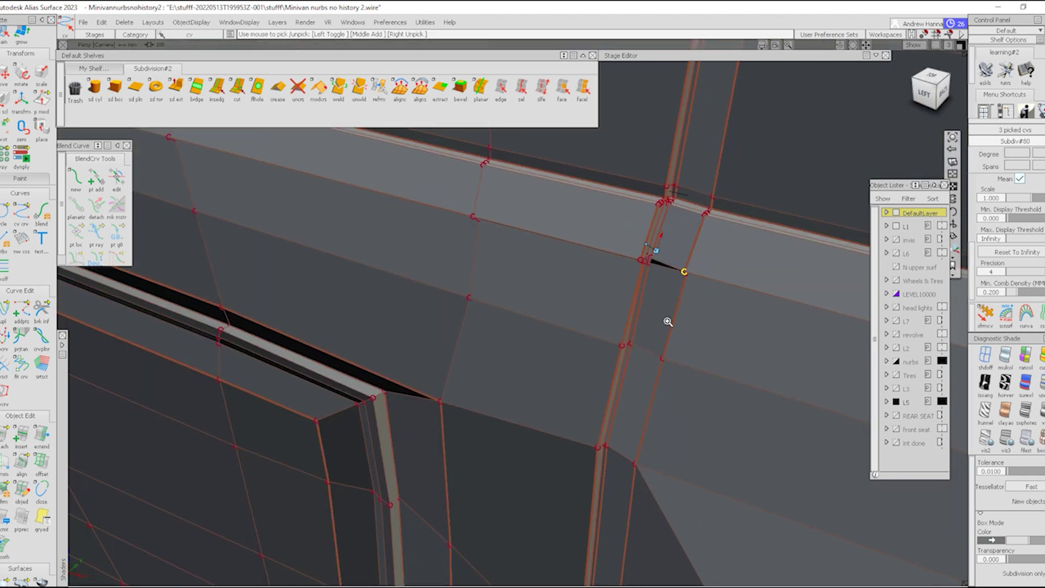
right_click_drag(668, 322, 635, 298, "alt+shift")
left_click_drag(634, 299, 595, 271, "alt+shift")
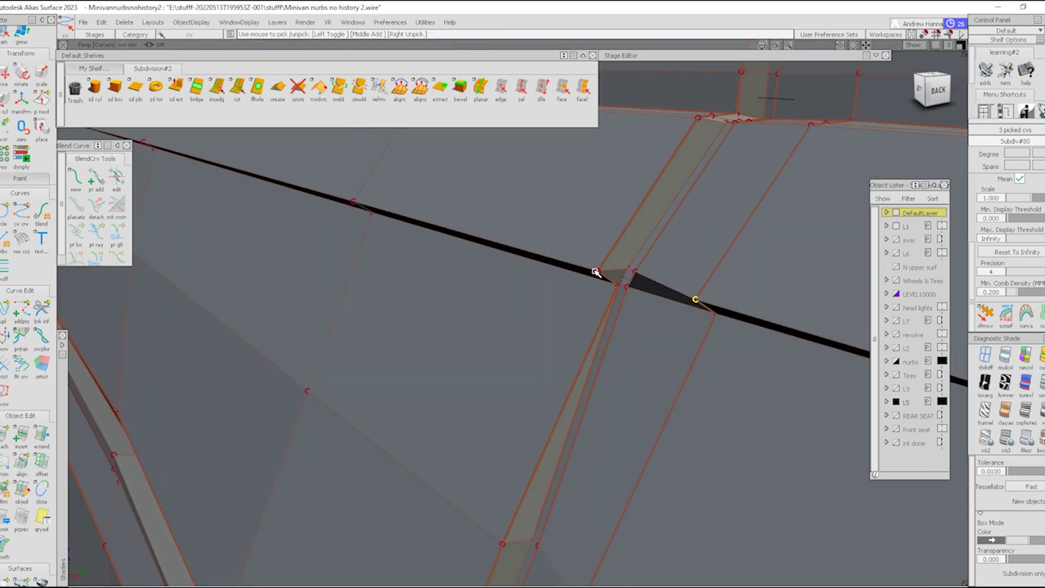
left_click(597, 272)
Step: Extend the CV selection forward along the shoulder line to the end CV beside the front light strip
right_click_drag(402, 286, 633, 375, "alt+shift")
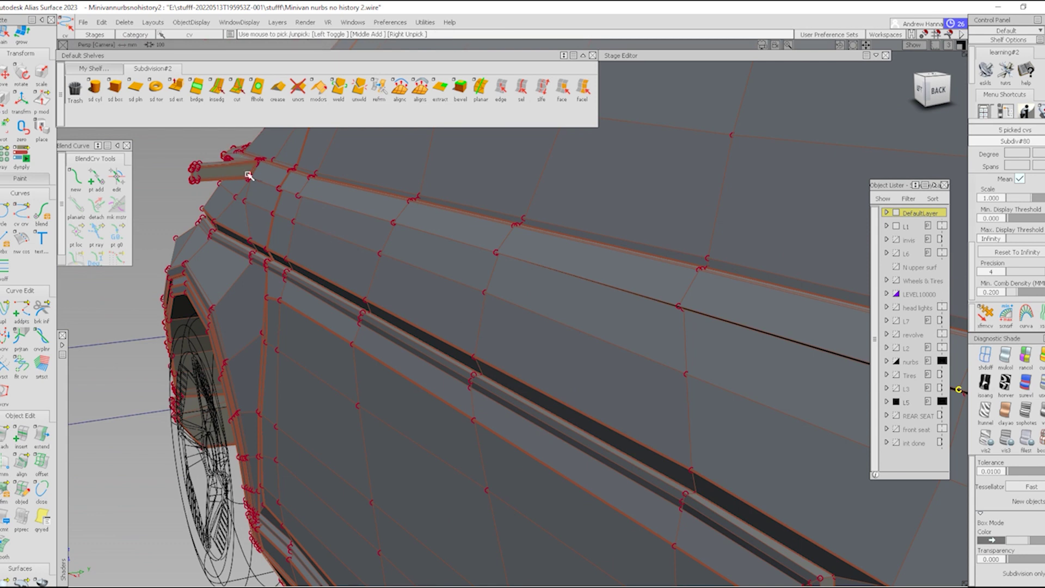
scroll(303, 221, "up", 6)
scroll(253, 190, "up", 3)
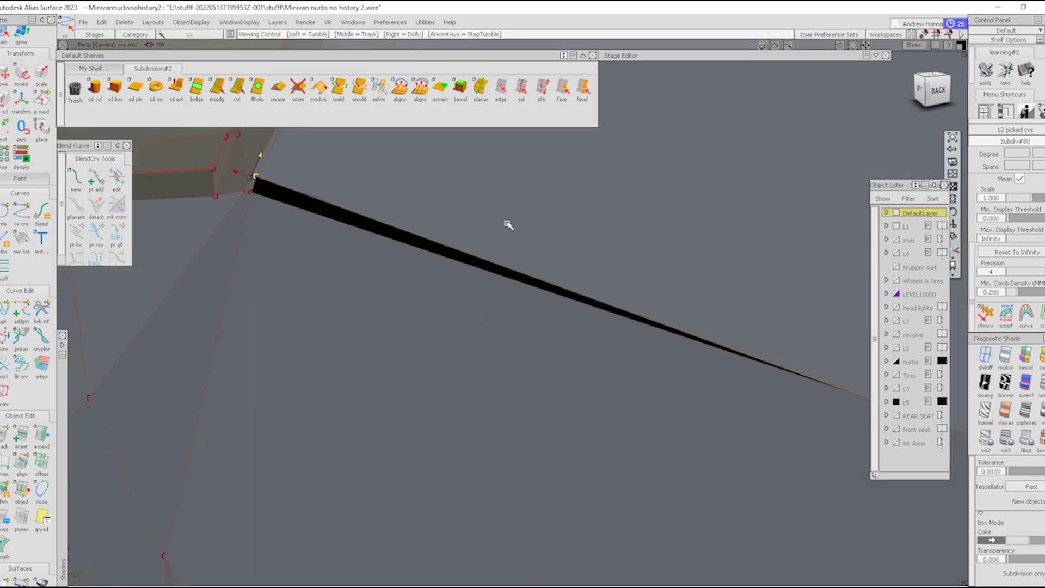
right_click_drag(508, 224, 345, 301, "alt+shift")
left_click_drag(345, 301, 444, 273, "alt+shift")
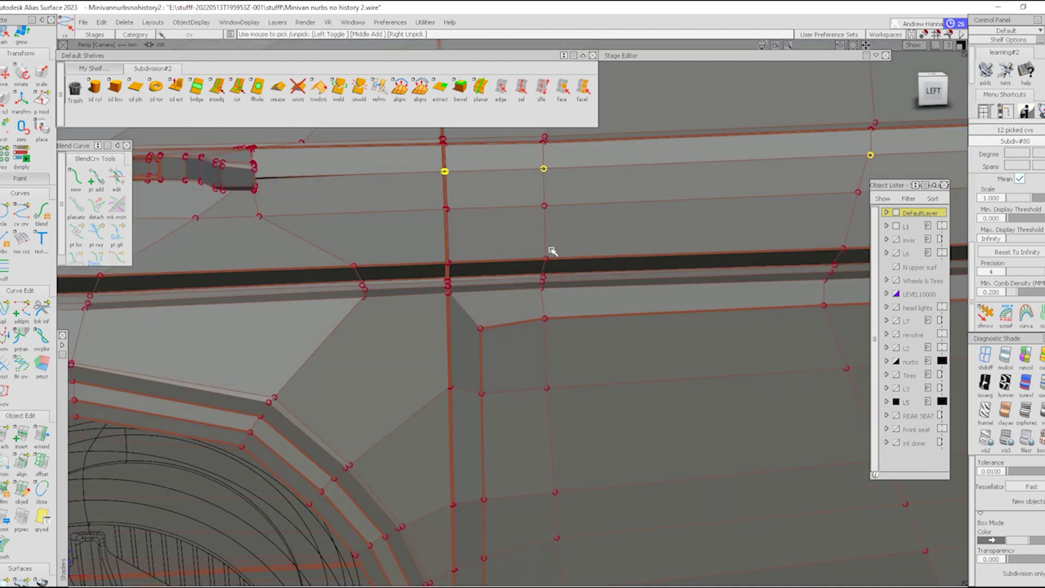
Step: Align the picked shoulder-line CVs to the raised reference curve with Degree 2 approximation and Closest projection
left_click(985, 356)
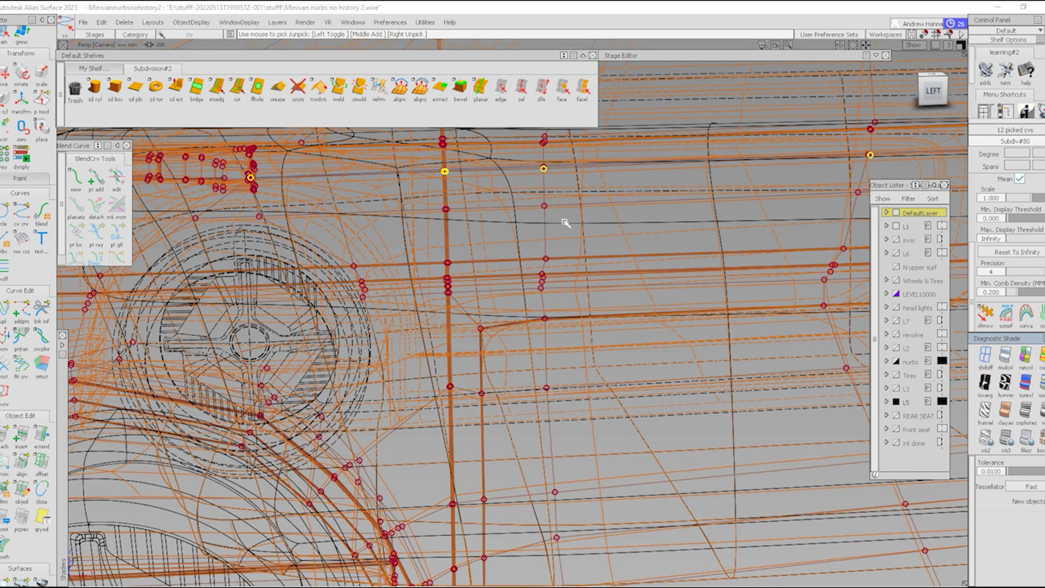
double_click(400, 88)
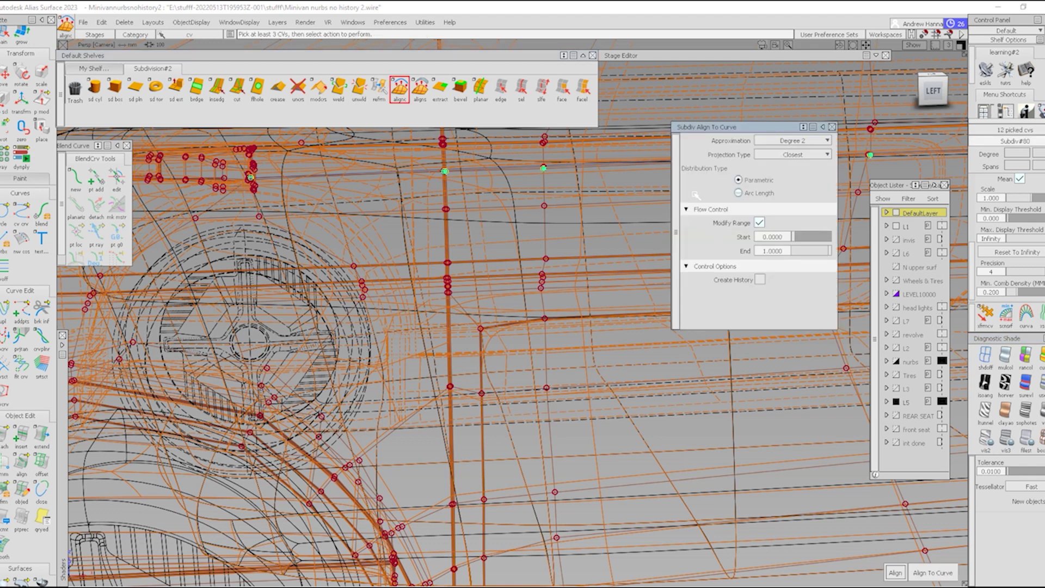
left_click(930, 573)
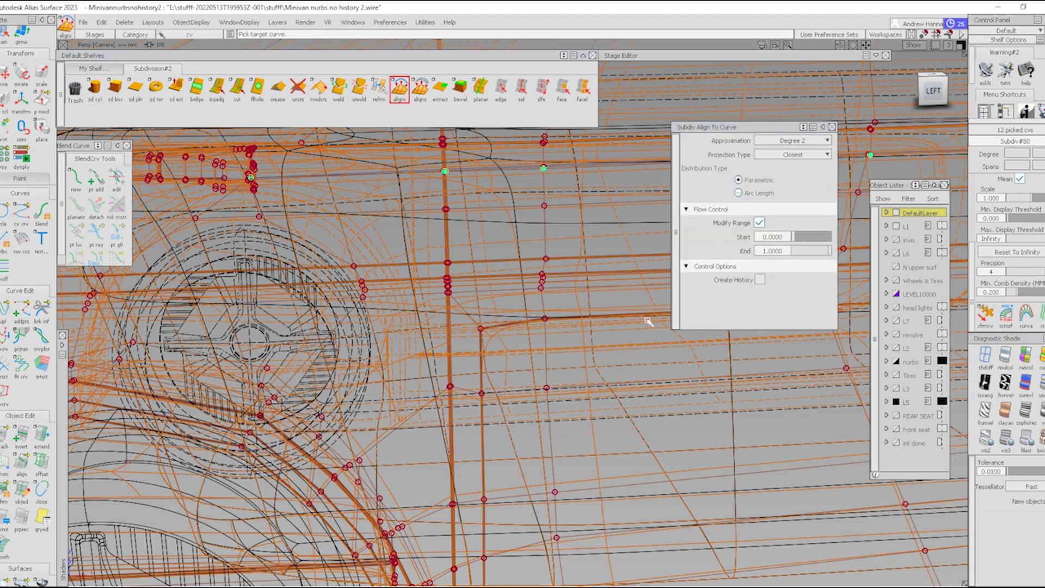
left_click(513, 168)
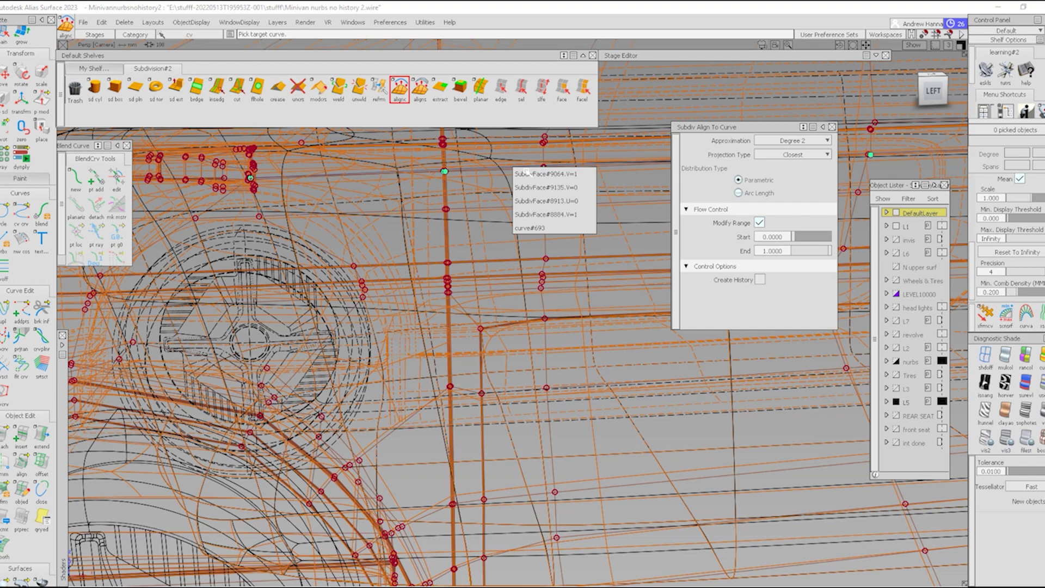
left_click(539, 228)
key("space")
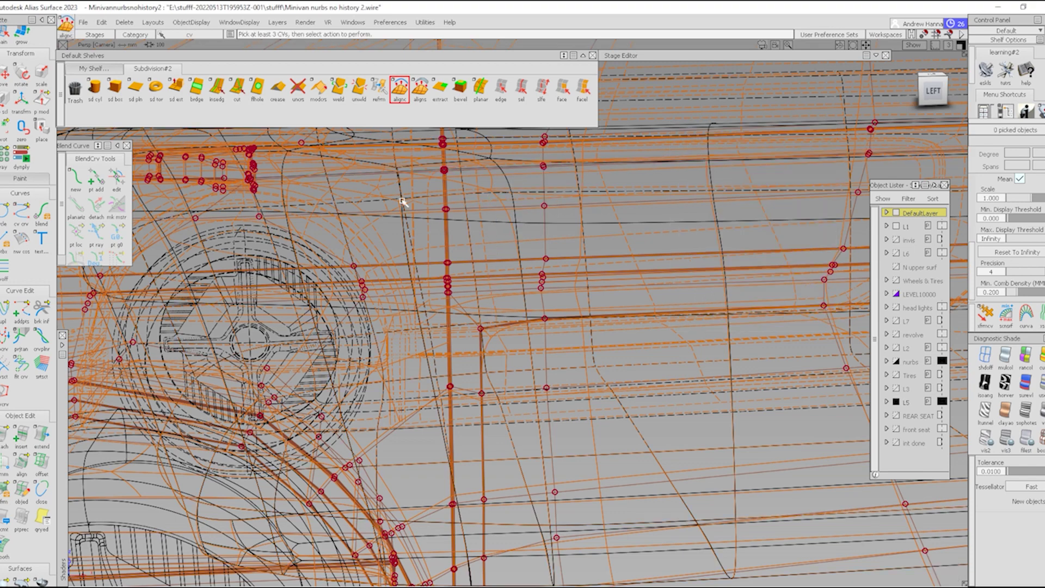
Step: Inspect the realigned shoulder line from the side and front in smooth shading, with and without the wireframe
key("5")
key("alt+m")
left_click(485, 166, "alt+shift")
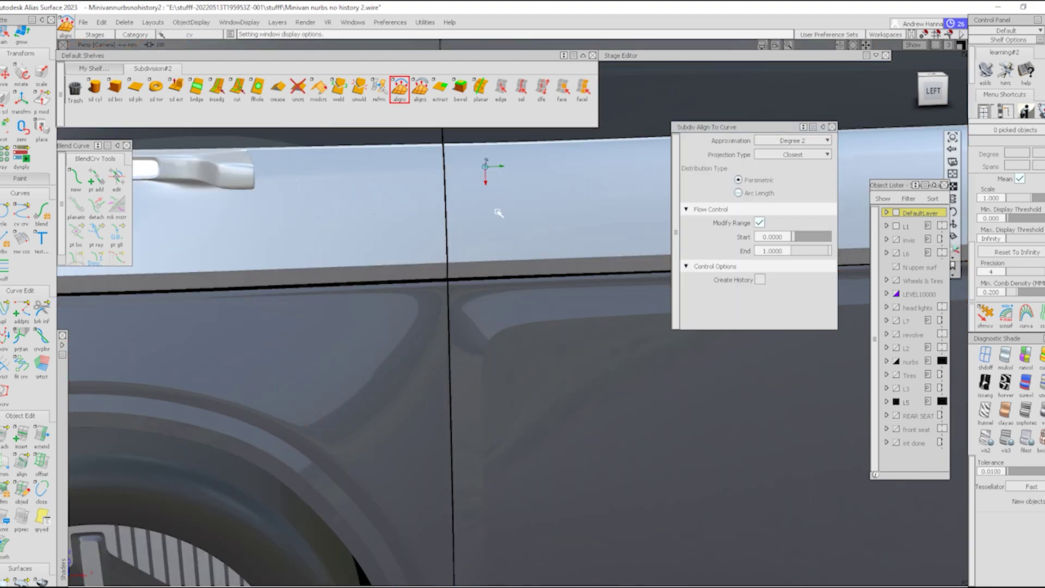
middle_click_drag(508, 213, 443, 312, "alt+shift")
right_click_drag(443, 312, 446, 373, "alt+shift")
left_click_drag(446, 374, 787, 359, "alt+shift")
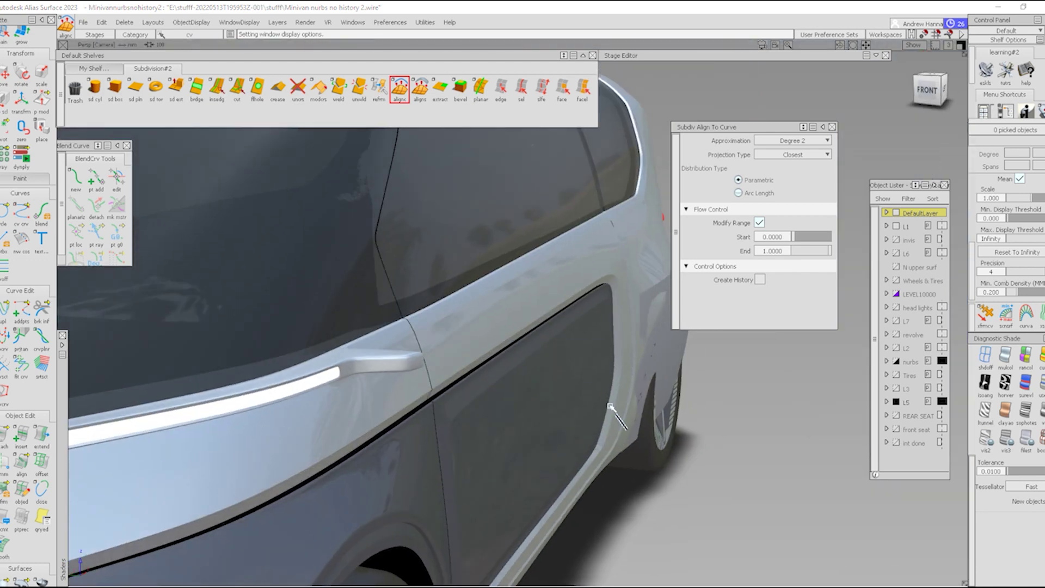
key("alt+m")
mouse_move(528, 350)
left_mouse_down("alt+shift")
mouse_move(533, 323)
mouse_move(550, 396)
left_mouse_up("alt+shift")
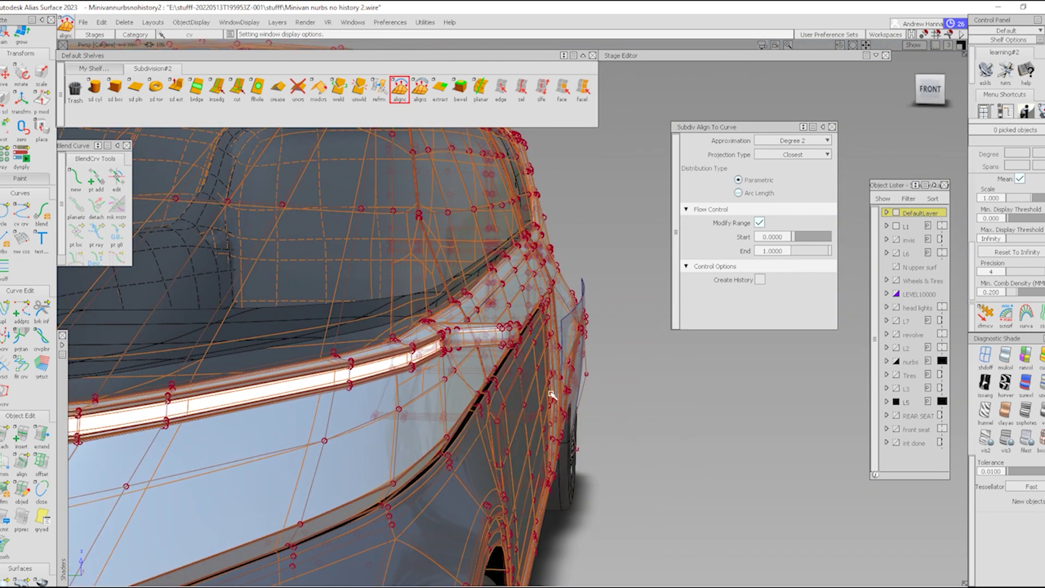
right_click_drag(550, 397, 567, 357, "alt+shift")
key("alt+m")
left_click_drag(482, 345, 425, 350, "alt+shift")
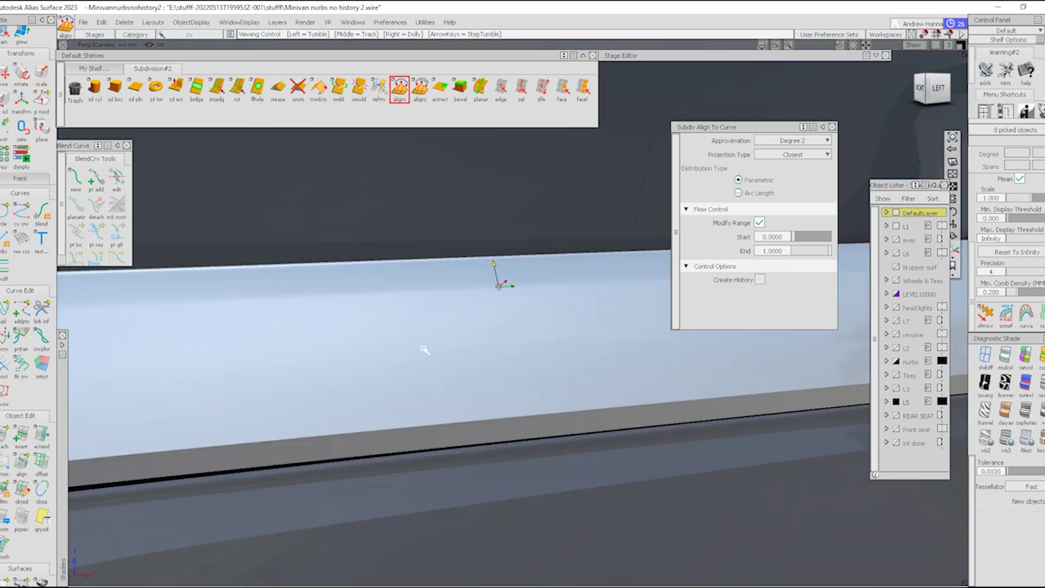
Step: Examine the whole body side and the surface quality of the rear quarter panel in shaded view
right_click_drag(424, 350, 369, 401, "alt+shift")
middle_click_drag(368, 401, 259, 414, "alt+shift")
right_click_drag(495, 390, 447, 435, "alt+shift")
left_click_drag(446, 436, 456, 471, "alt+shift")
middle_click_drag(520, 435, 462, 444, "alt+shift")
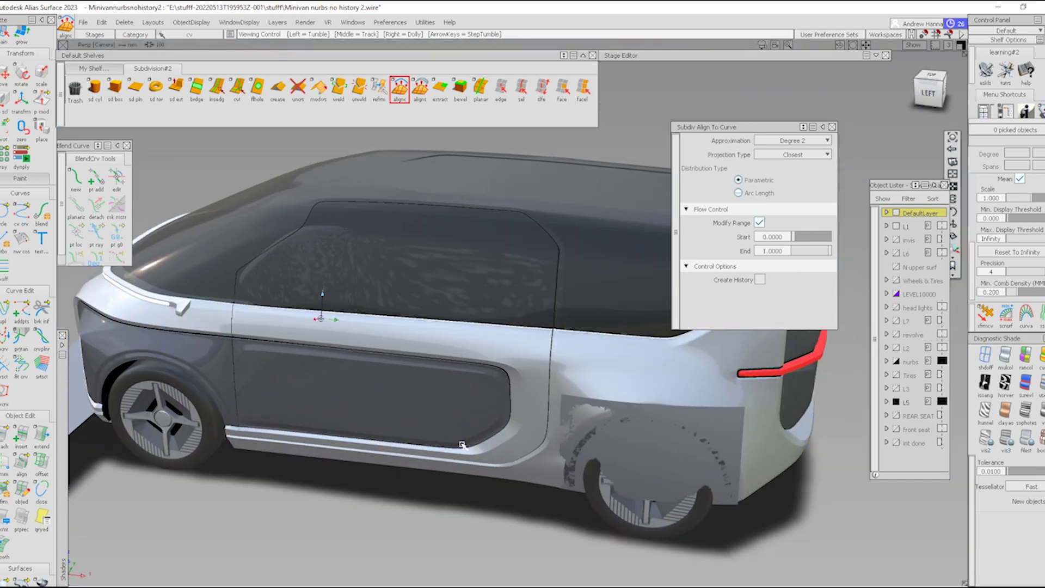
left_click(644, 344, "alt+shift")
right_click_drag(644, 344, 665, 384, "alt+shift")
left_click_drag(665, 384, 710, 373, "alt+shift")
right_click_drag(639, 379, 707, 408, "alt+shift")
left_click_drag(707, 408, 722, 473, "alt+shift")
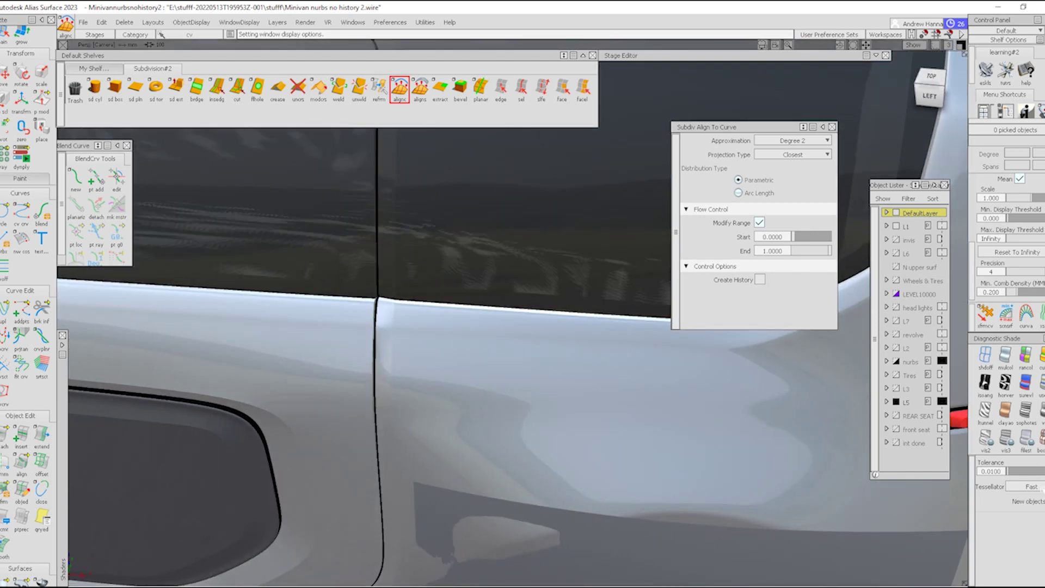
Step: Display the body's control cage in box mode and close the Subdiv Align To Curve options
left_click(1038, 440)
right_click_drag(610, 414, 544, 431, "alt+shift")
left_click_drag(545, 433, 729, 327, "alt+shift")
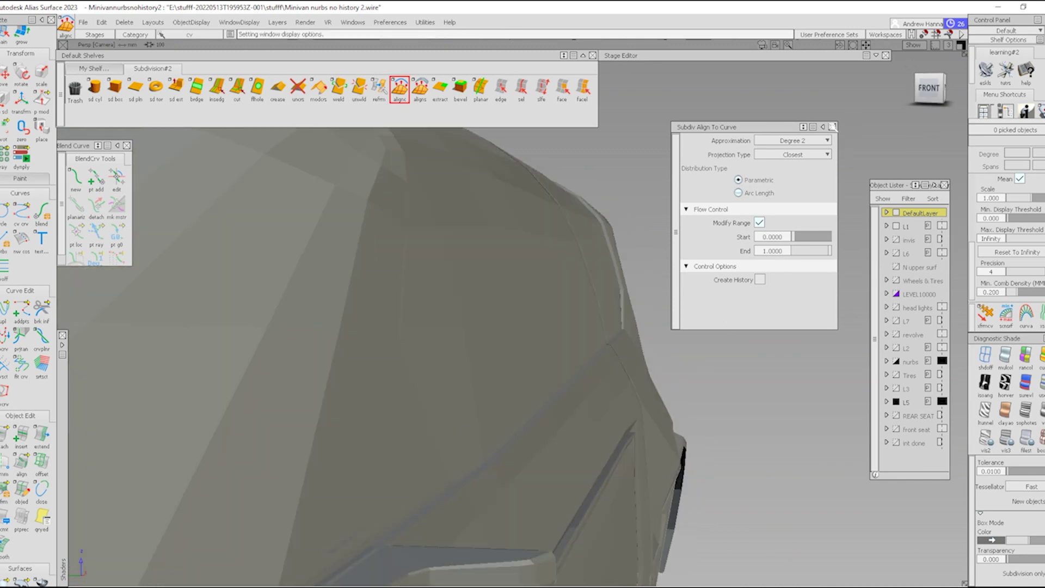
left_click(832, 127)
left_click_drag(630, 403, 585, 372, "alt+shift")
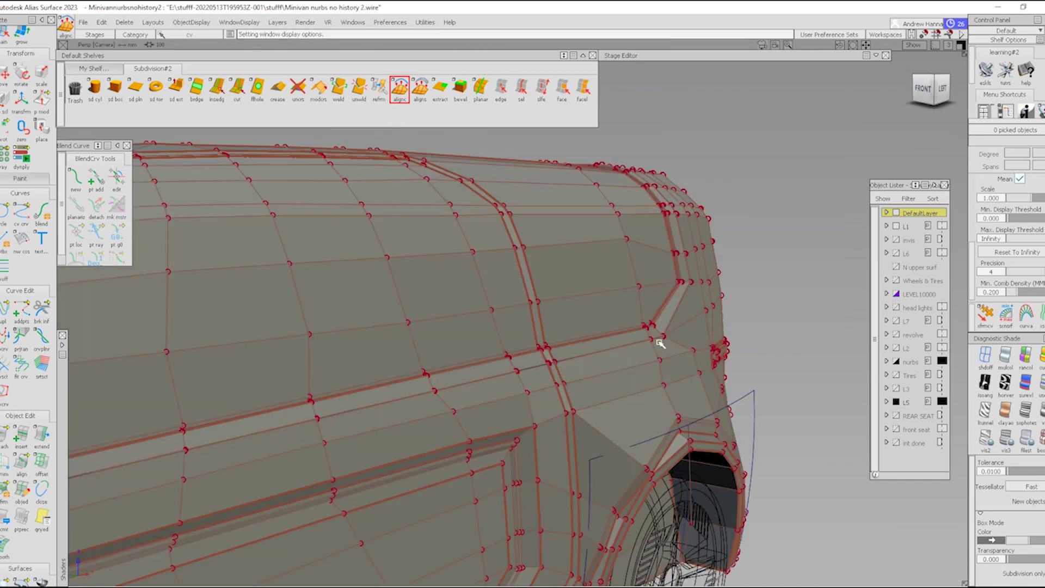
left_click_drag(527, 372, 597, 373, "alt+shift")
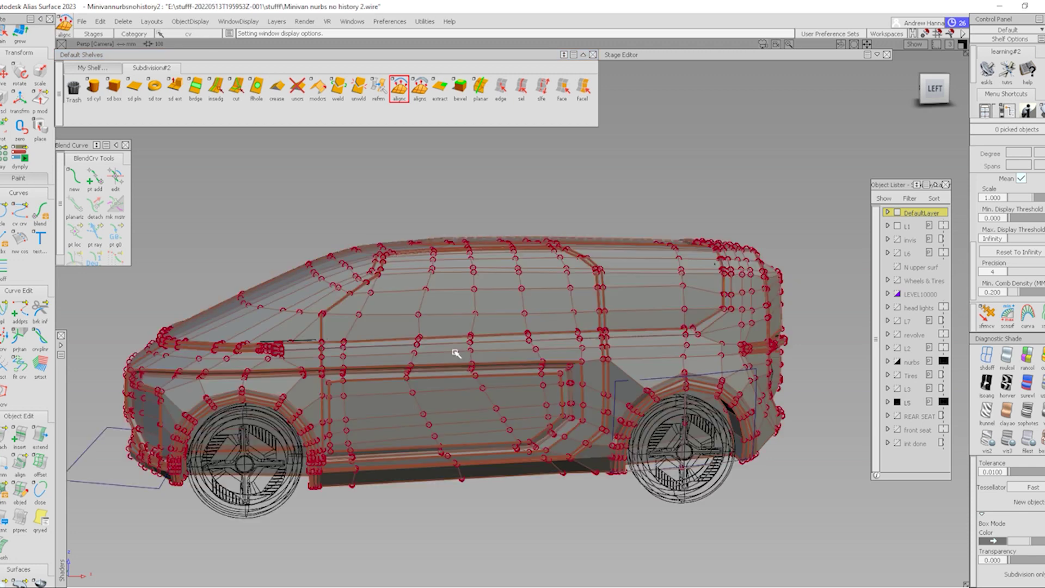
Step: Clear the minivan's outer body from the scene and hide layers L1 and L5, keeping the reference curve visible
left_click_drag(455, 350, 490, 381, "alt+shift")
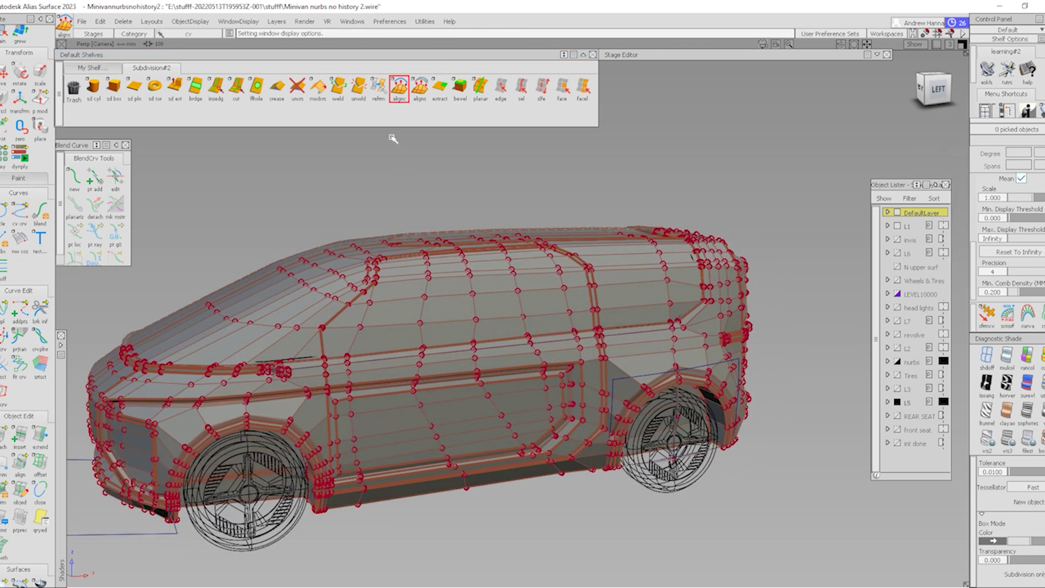
right_click_drag(412, 359, 711, 340, "alt+shift")
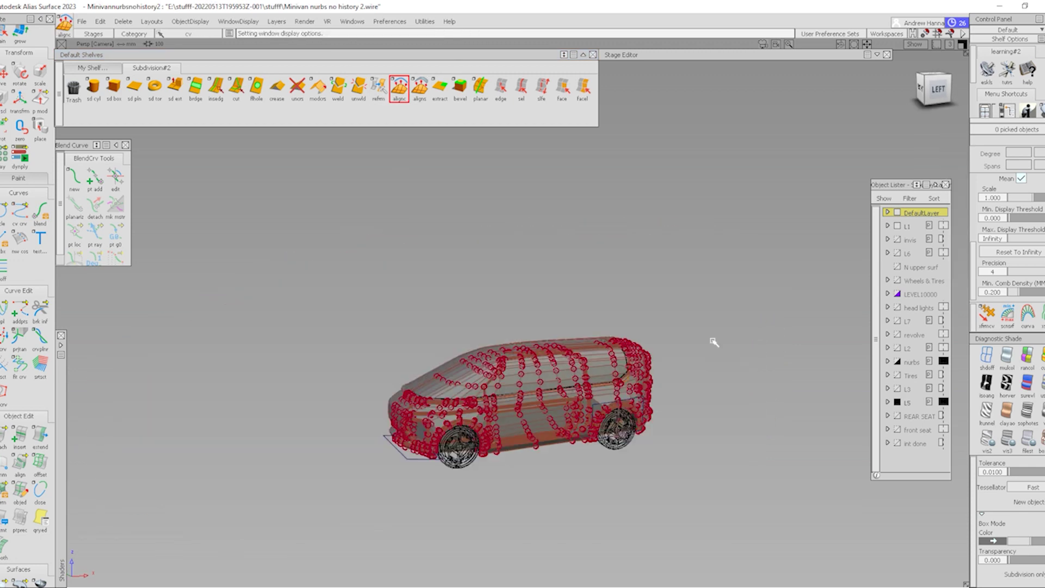
left_click_drag(542, 386, 537, 413, "ctrl+shift")
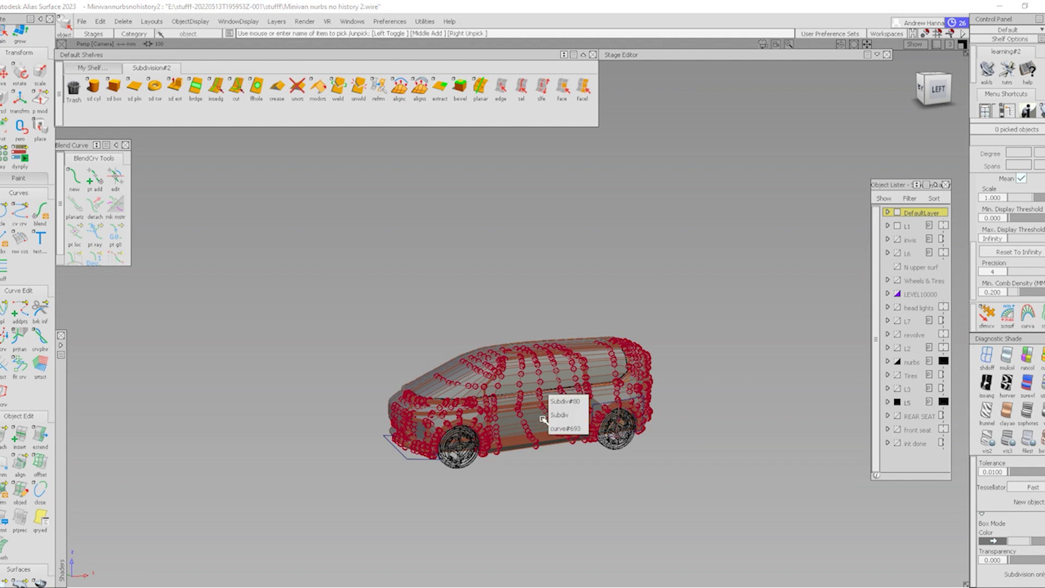
key("ctrl+z")
left_click_drag(513, 369, 520, 431, "ctrl+shift")
left_click(538, 423)
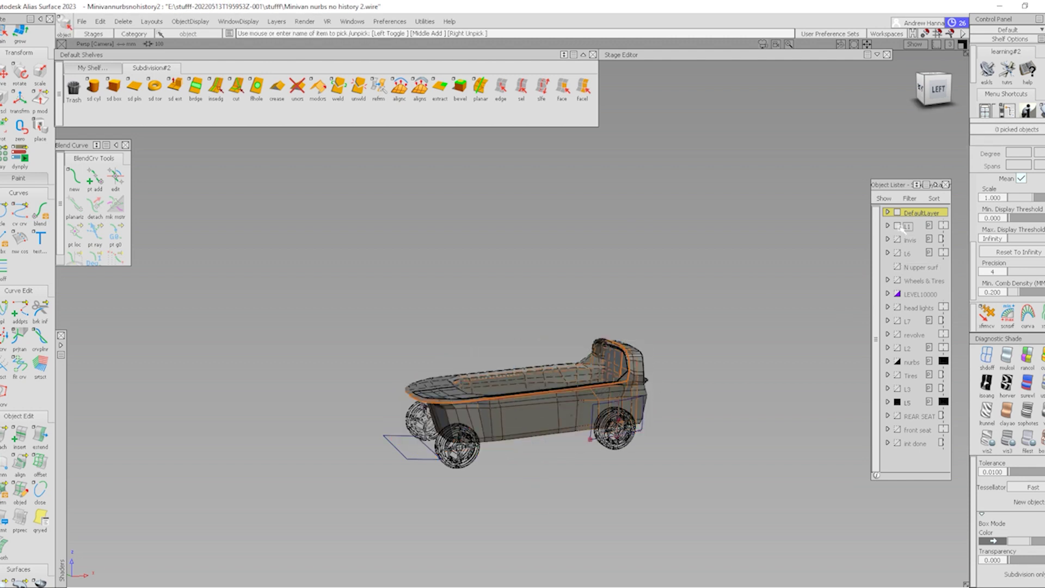
left_click(897, 402)
Step: Delete the two leftover planar surfaces and the small leftover curve, keeping the long reference curve
left_click_drag(479, 345, 505, 375, "ctrl+shift")
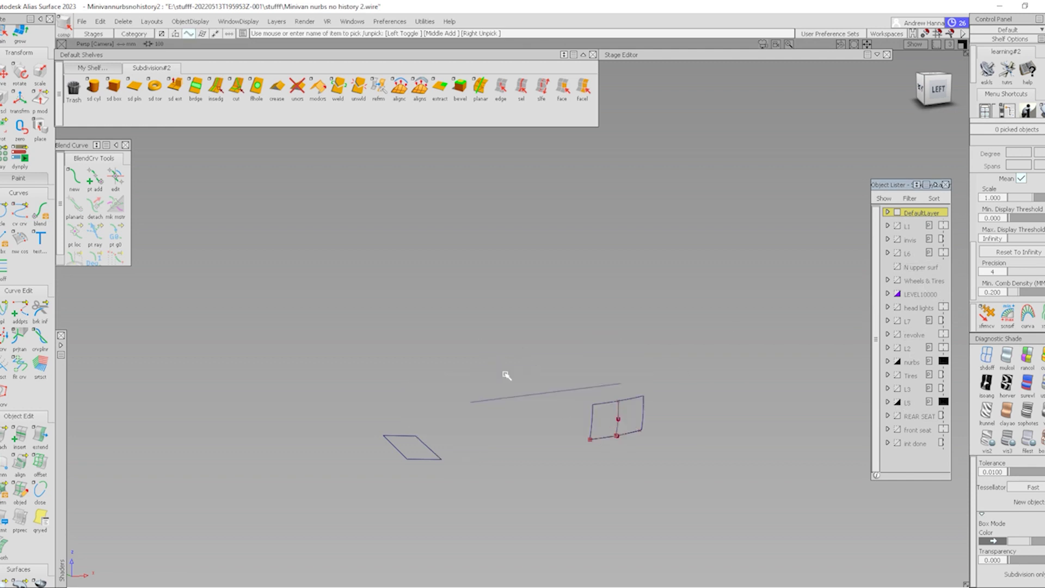
left_click_drag(590, 387, 545, 439, "ctrl+shift")
left_click_drag(340, 343, 683, 489, "ctrl+shift")
key("Delete")
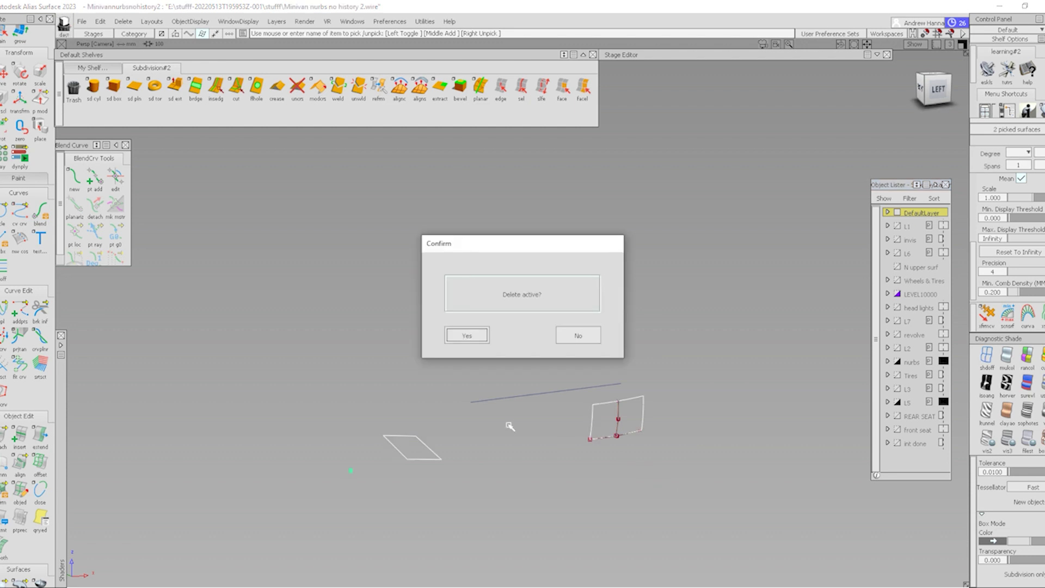
left_click(466, 334)
left_click_drag(556, 362, 670, 470, "ctrl+shift")
key("Delete")
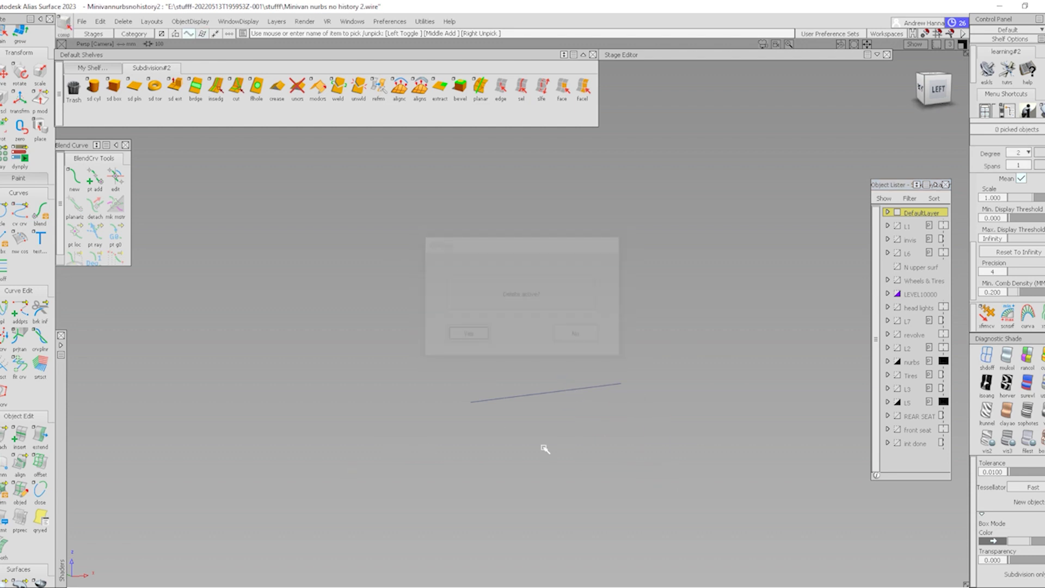
key("Return")
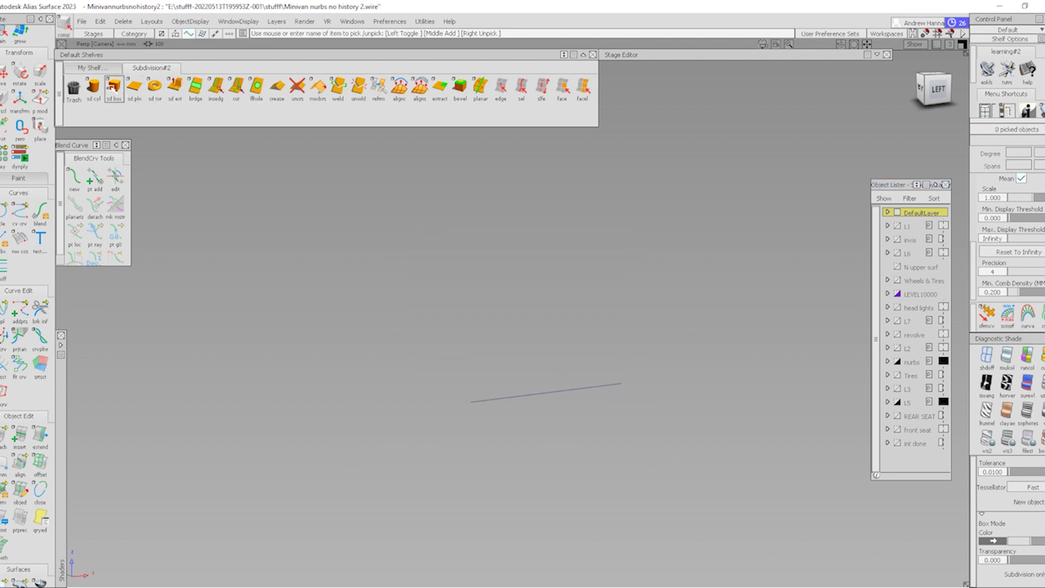
left_click(111, 88)
left_click(934, 90)
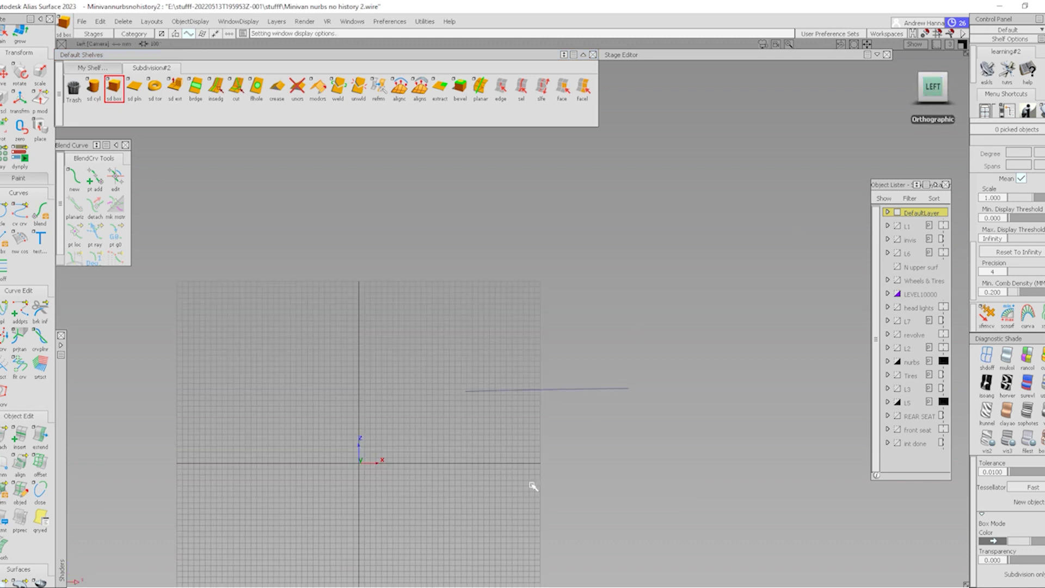
left_click(440, 420)
middle_click_drag(455, 436, 605, 444, "ctrl+shift")
left_click_drag(606, 447, 669, 438)
key("Delete")
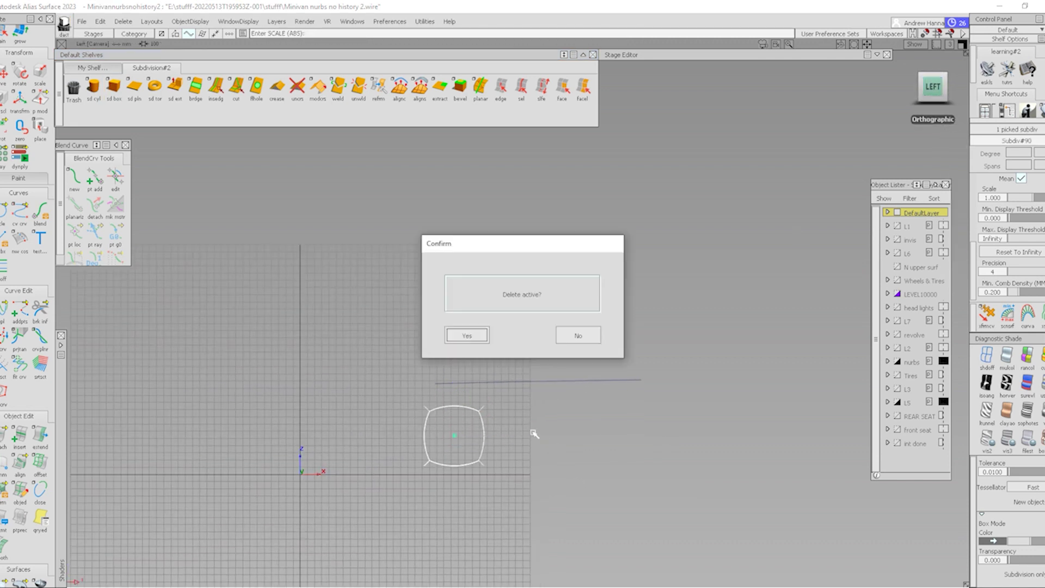
key("Return")
Step: Place a subdivision plane near the reference curve in the orthographic top view and scale it up uniformly
left_click(136, 88)
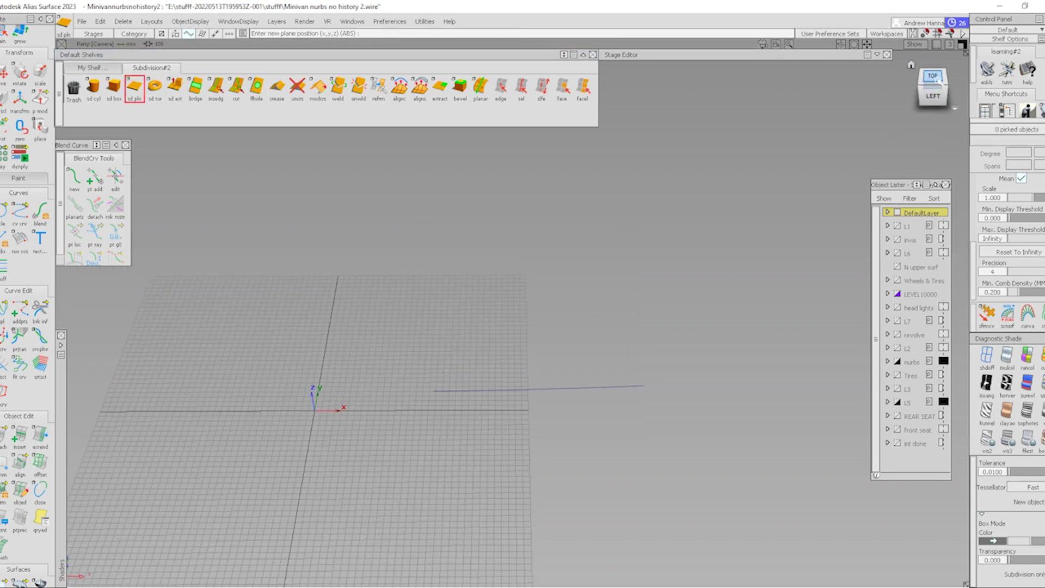
left_click(938, 80)
middle_click_drag(396, 454, 503, 462, "ctrl+shift")
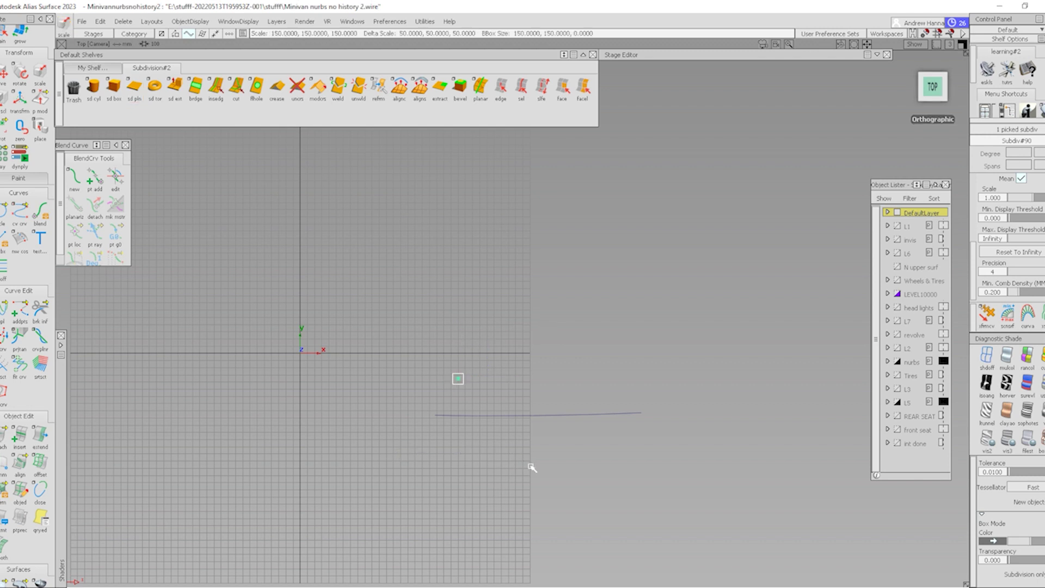
left_click_drag(530, 464, 671, 409)
Step: Stretch the plane along X to slightly longer than it is wide, and move it along X to centre it on the reference curve
middle_click_drag(473, 498, 578, 489, "ctrl+shift")
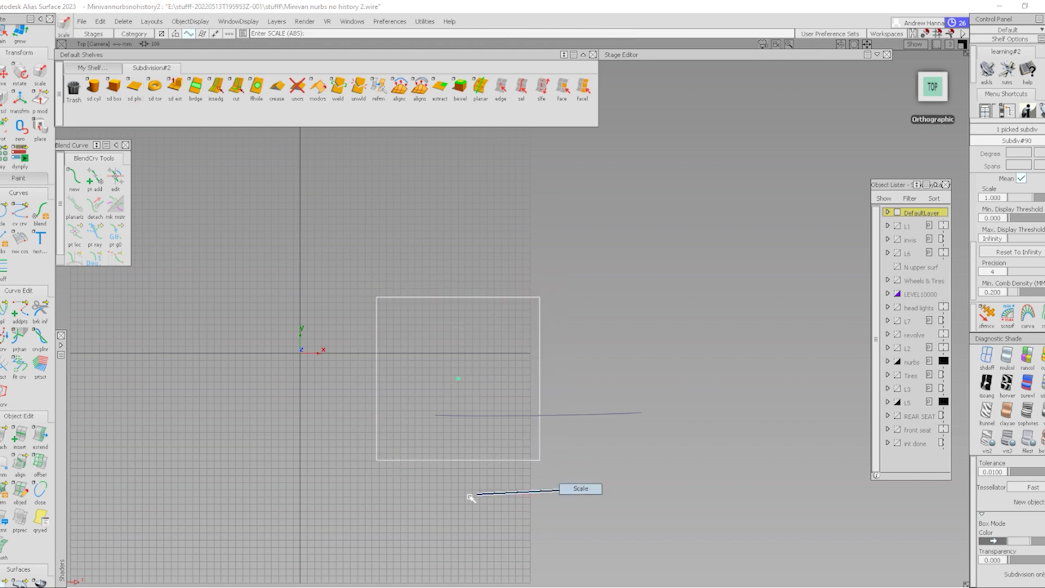
left_click_drag(578, 488, 681, 488)
middle_click_drag(552, 506, 551, 457, "ctrl+shift")
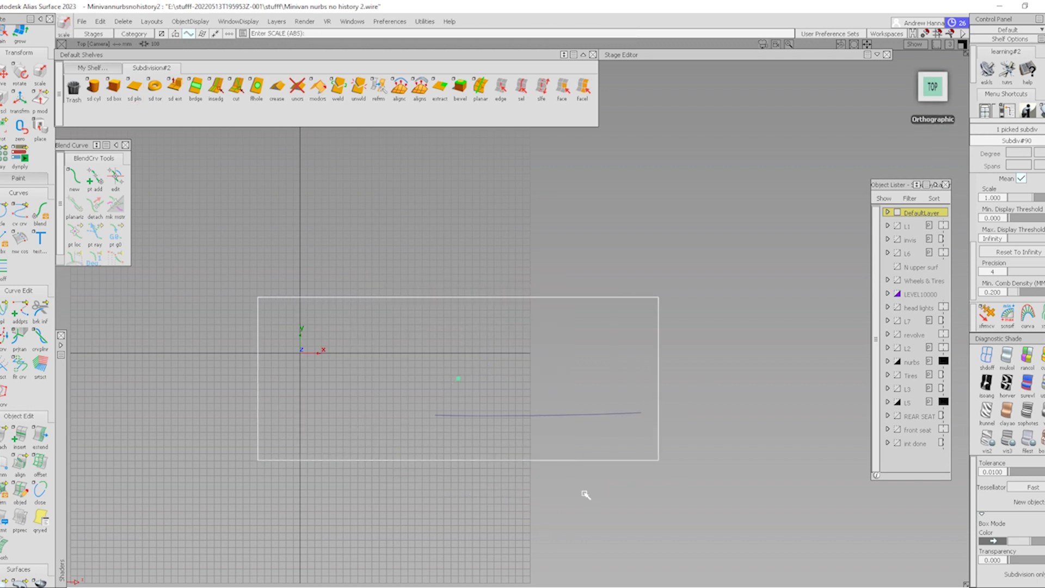
middle_click_drag(585, 493, 376, 520)
middle_click_drag(462, 539, 456, 481, "ctrl+shift")
middle_click_drag(435, 496, 605, 421)
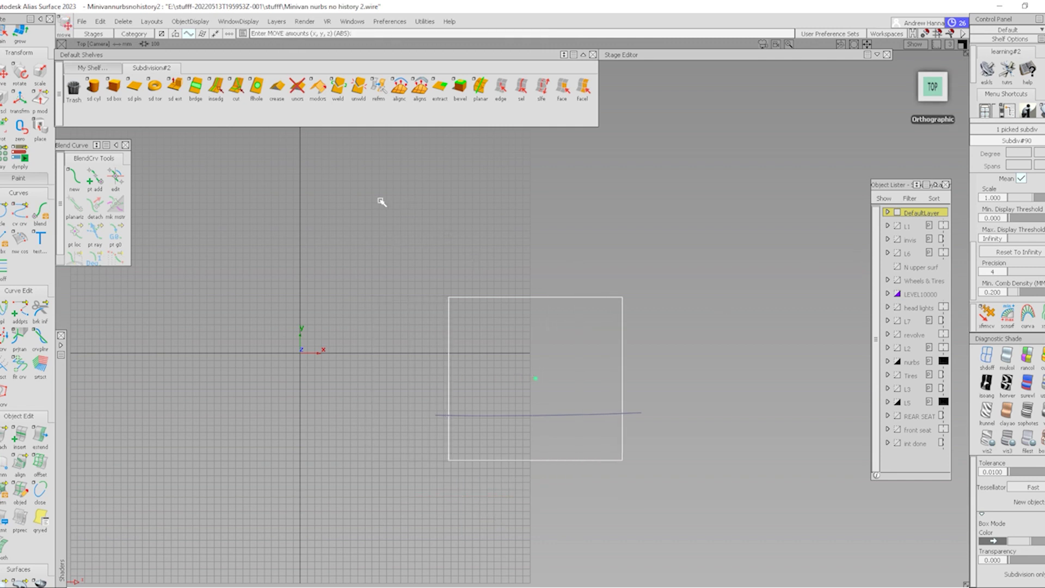
Step: Display the plane's control vertices and insert a lengthwise edge across it, running just beside the reference curve
left_click(215, 87)
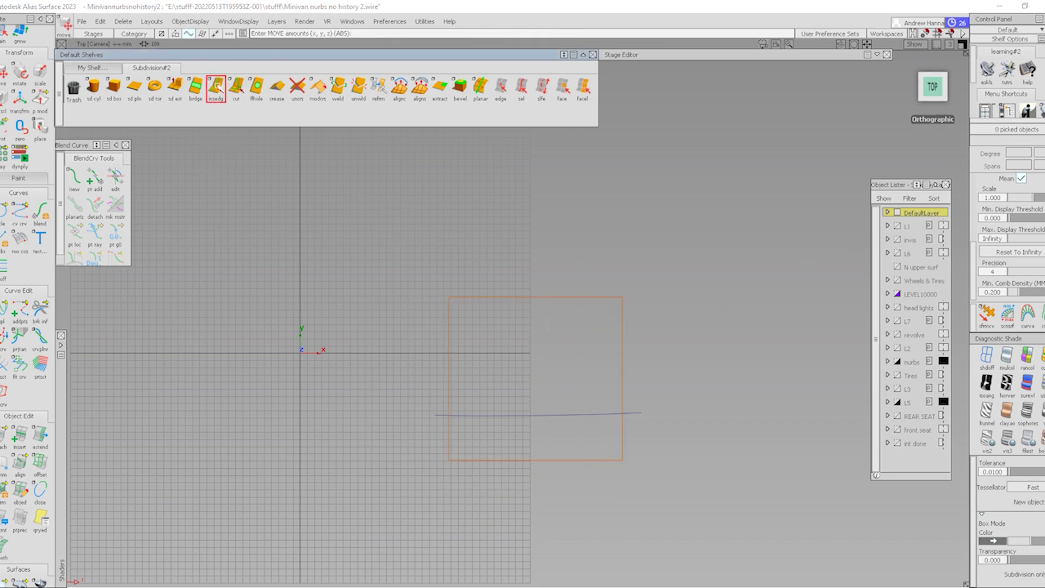
left_click(449, 364)
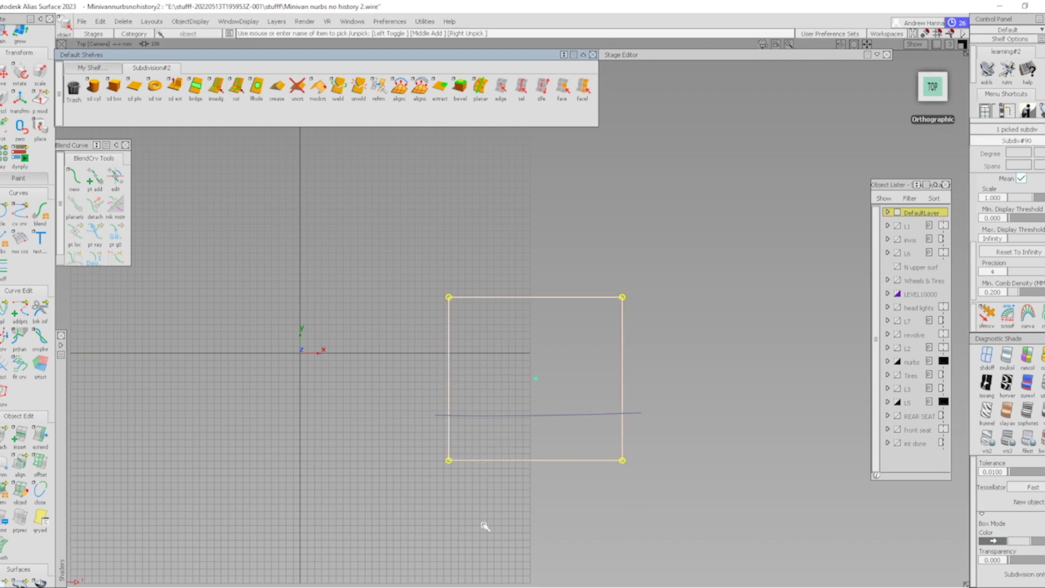
left_click_drag(484, 528, 479, 430, "ctrl+shift")
left_click(215, 97)
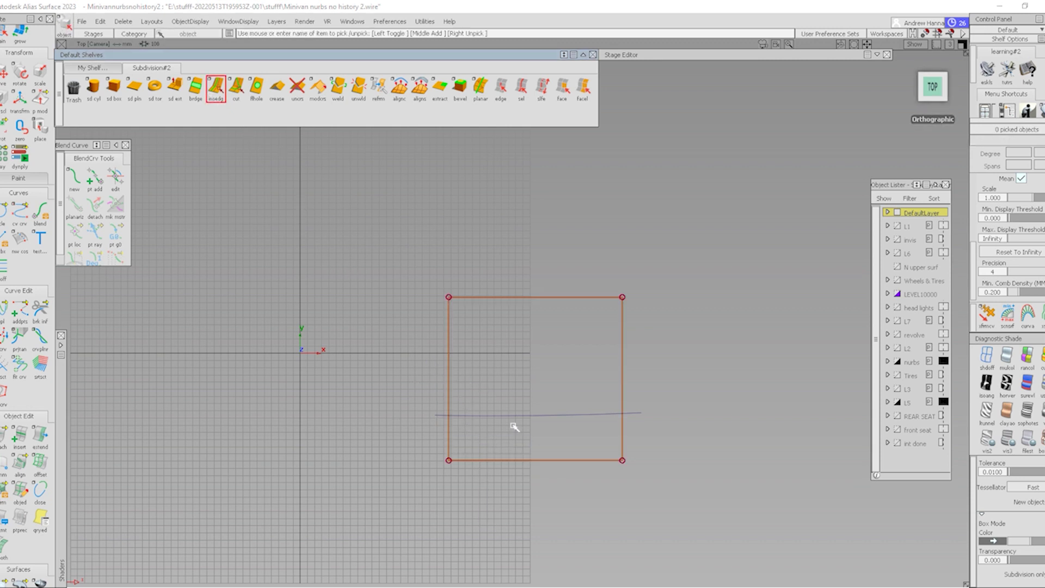
left_click(447, 407)
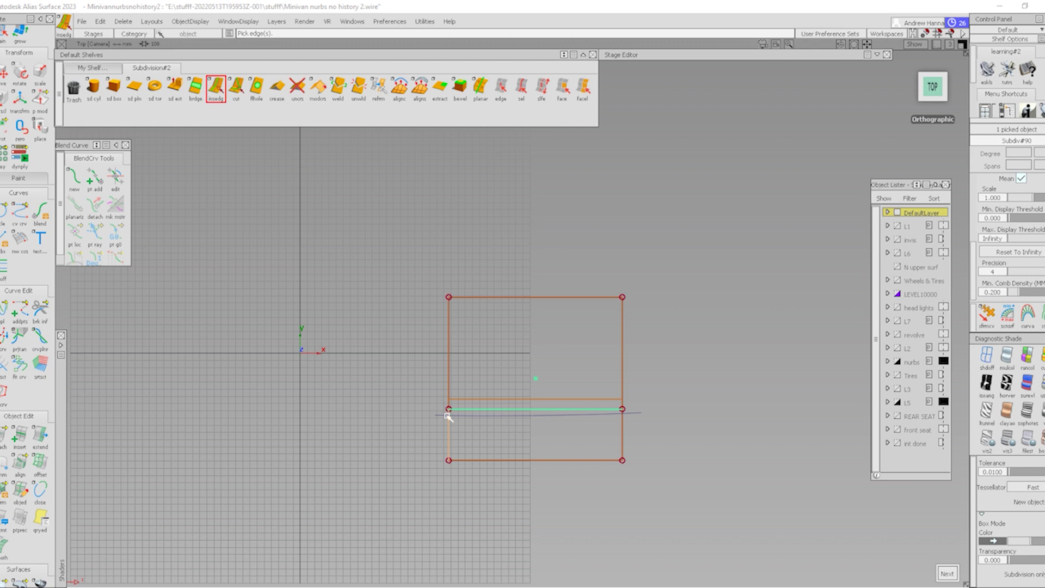
left_click_drag(463, 398, 479, 403)
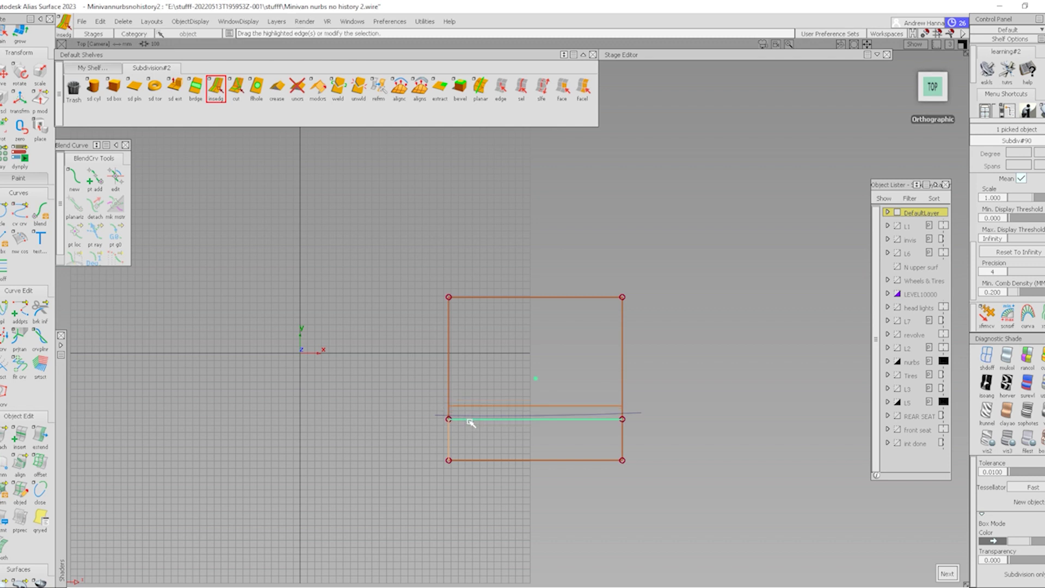
key("ctrl+z")
Step: Insert three crosswise edges into the plane to divide it into four columns along its length
left_click(477, 399)
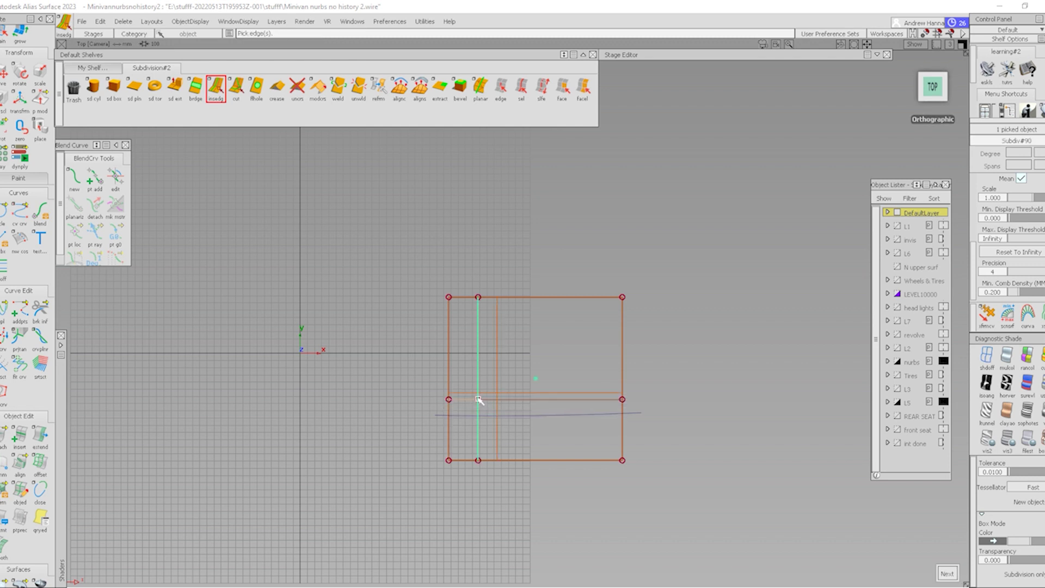
left_click_drag(515, 402, 481, 401)
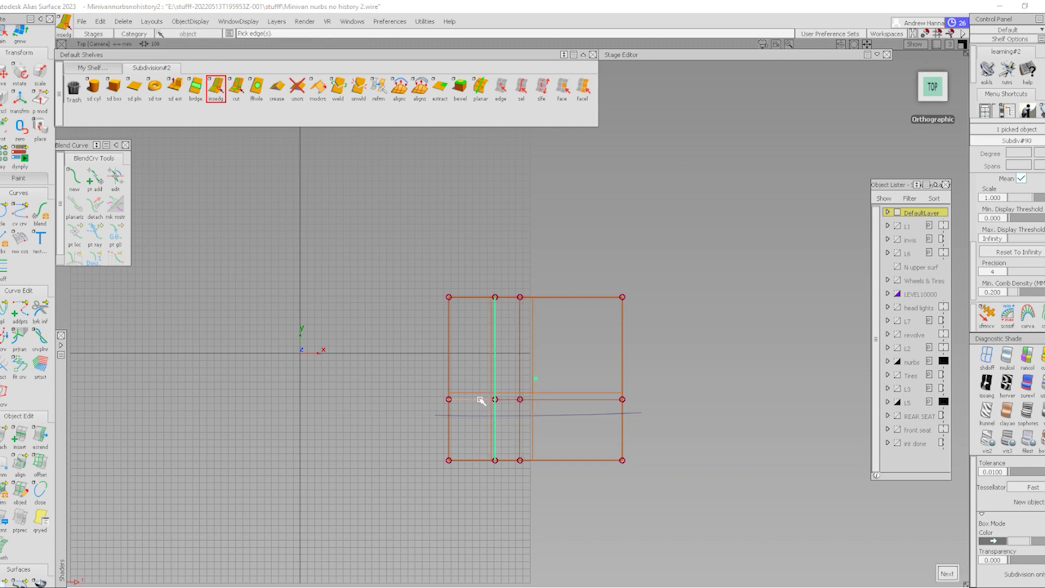
key("space")
left_click(573, 400)
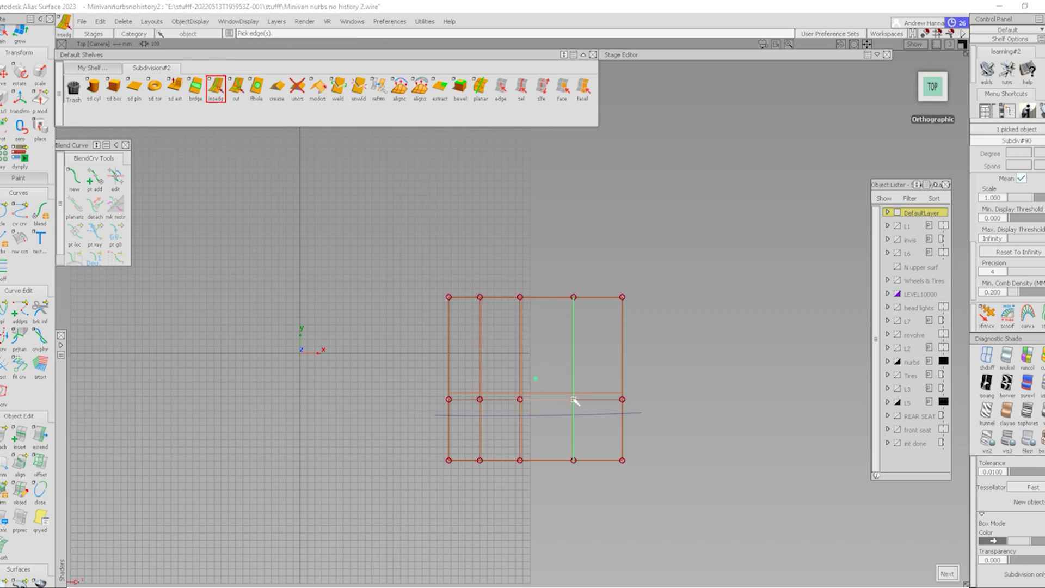
key("space")
Step: Raise the whole plane in Z to just below the reference curve and unpick it
left_click_drag(542, 414, 670, 497, "alt+shift")
middle_click_drag(670, 497, 860, 205, "ctrl+shift")
left_click(936, 99)
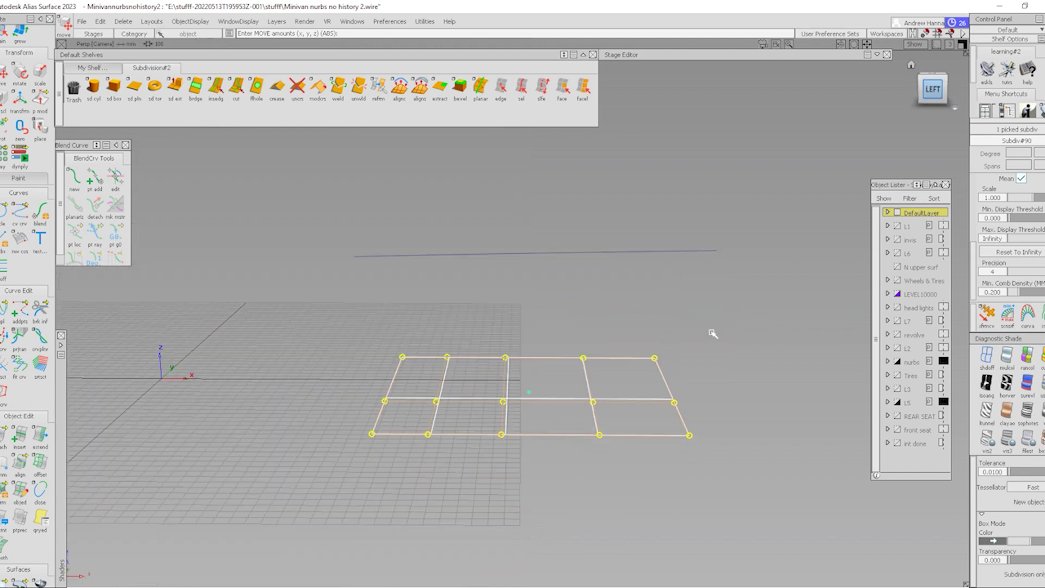
right_click_drag(753, 410, 752, 269)
left_click_drag(531, 269, 497, 332, "alt+shift")
left_click(547, 321, "alt+shift")
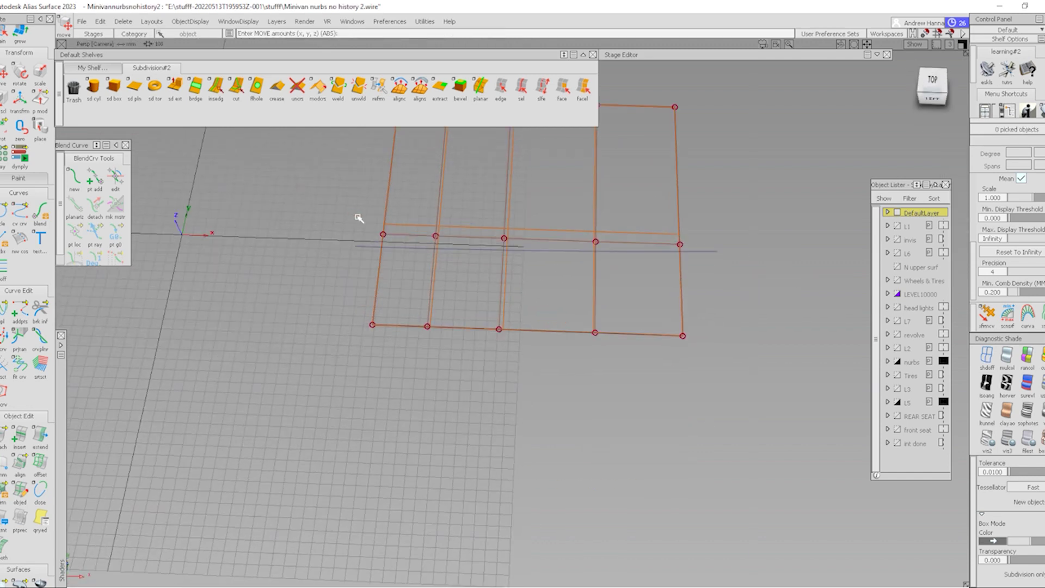
Step: Arch the reference curve by raising its two middle CVs in the left view, and bow them outward as seen from above
left_click(534, 256)
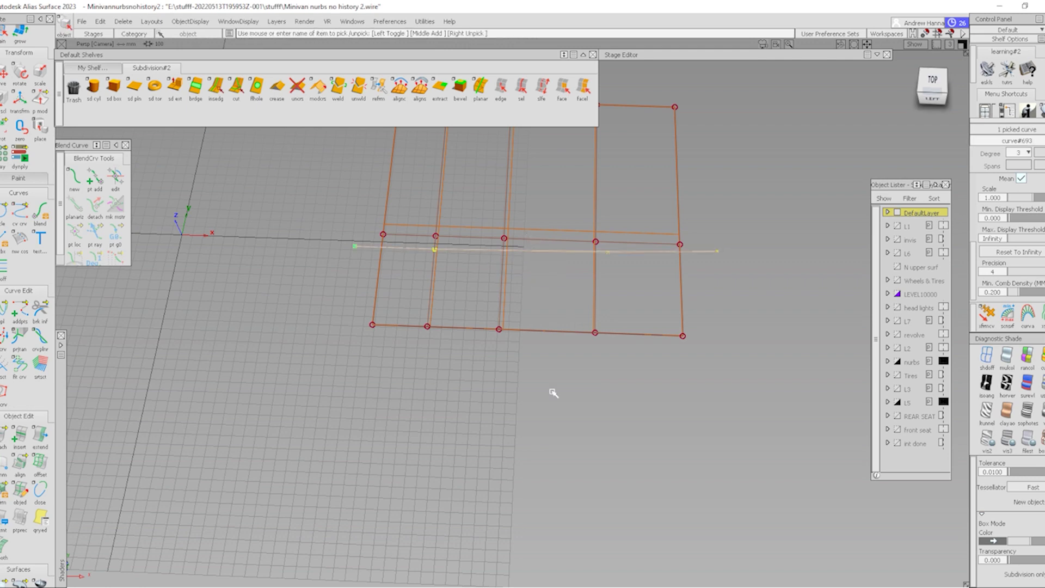
left_click_drag(555, 392, 582, 306, "alt+shift")
left_click(933, 94)
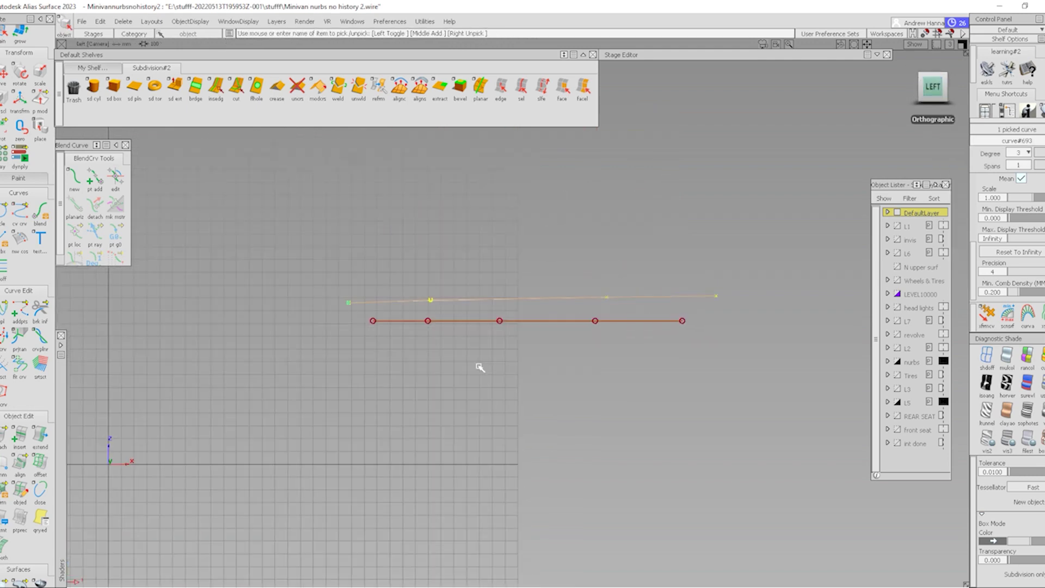
left_click_drag(478, 364, 484, 300, "ctrl+shift")
mouse_move(385, 275)
left_mouse_down("ctrl+shift")
mouse_move(646, 321)
mouse_move(648, 304)
left_mouse_up("ctrl+shift")
middle_click_drag(632, 349, 637, 257, "ctrl+shift")
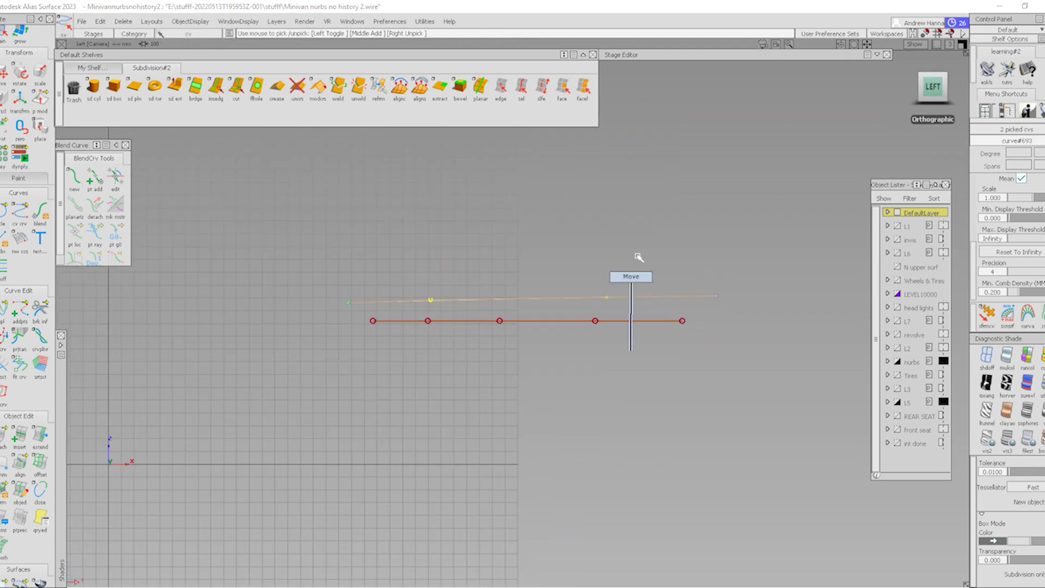
right_click_drag(638, 256, 640, 229)
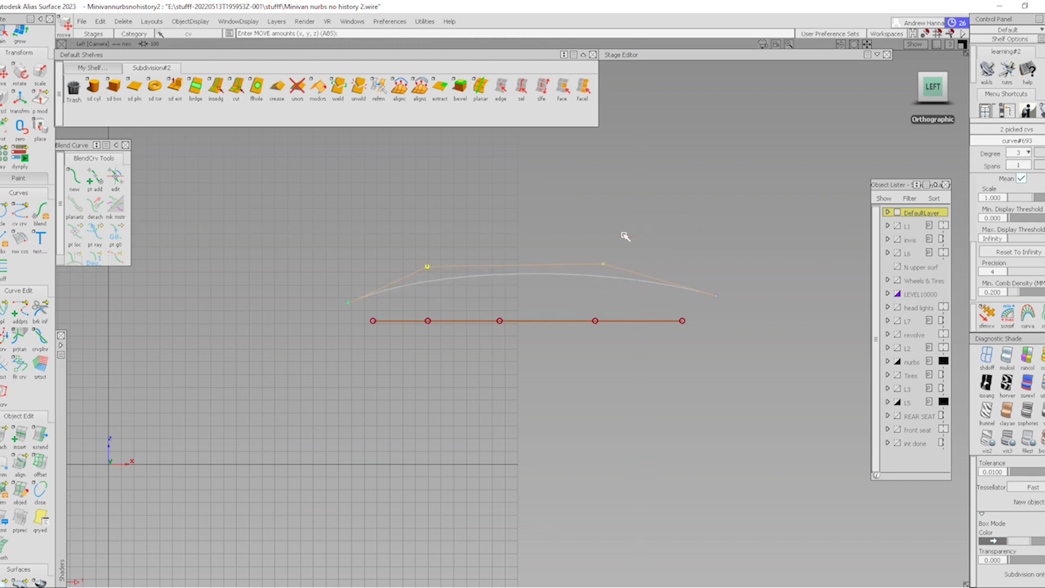
left_click_drag(626, 236, 711, 443, "alt+shift")
left_click_drag(572, 344, 574, 411, "alt+shift")
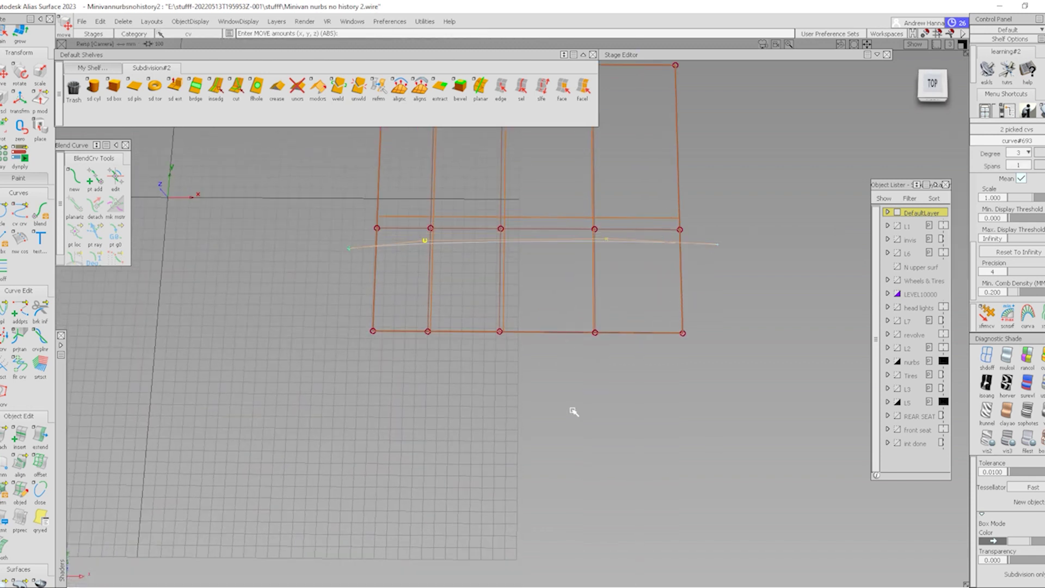
left_click_drag(513, 387, 443, 277, "alt+shift")
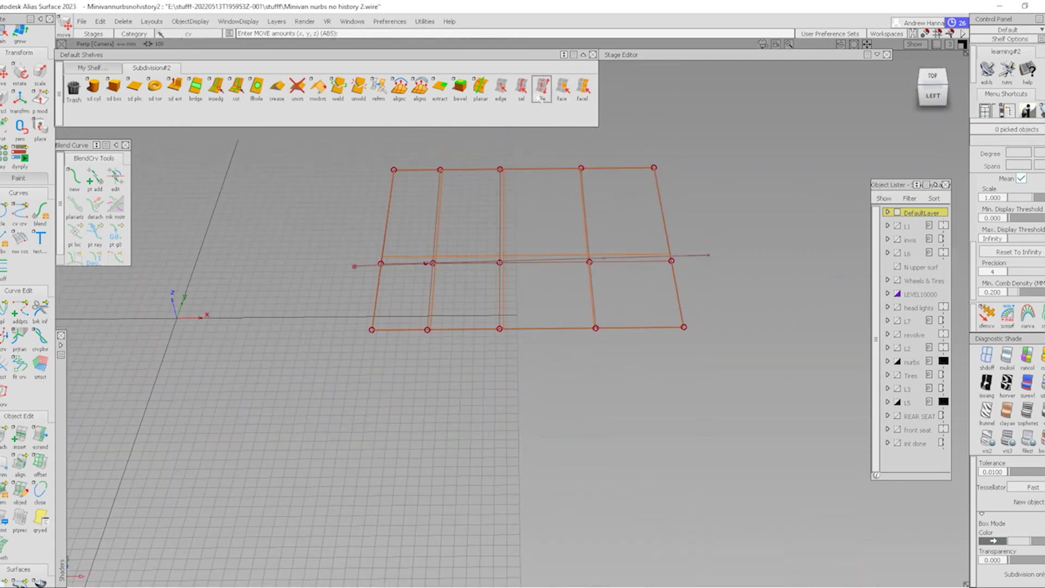
Step: Pick the plane's lengthwise inner edge loop with the subdiv edge loop tool and crease its four edges
left_click(521, 87)
left_click_drag(576, 310, 560, 234, "alt+shift")
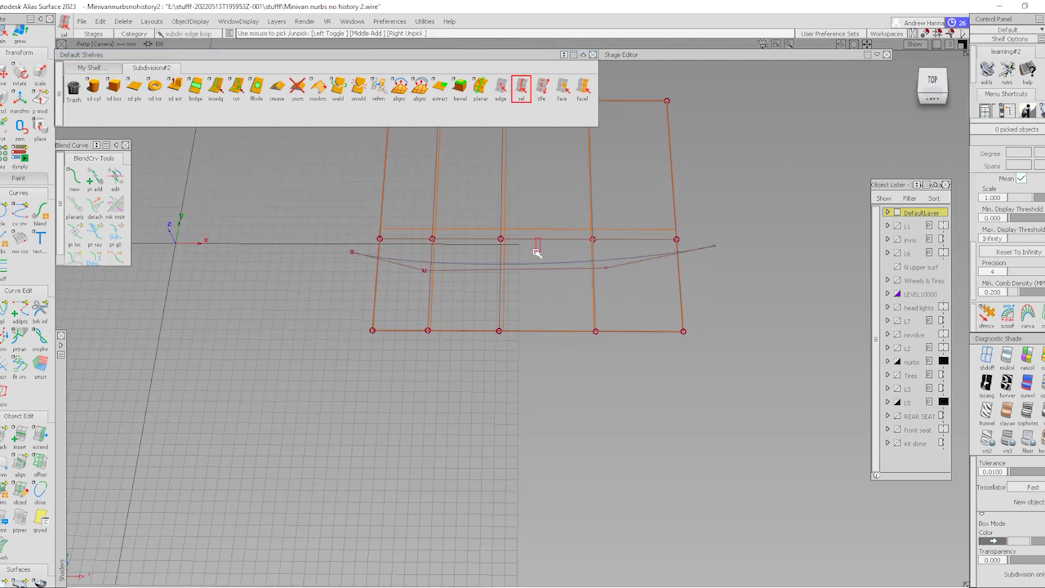
left_click(428, 254)
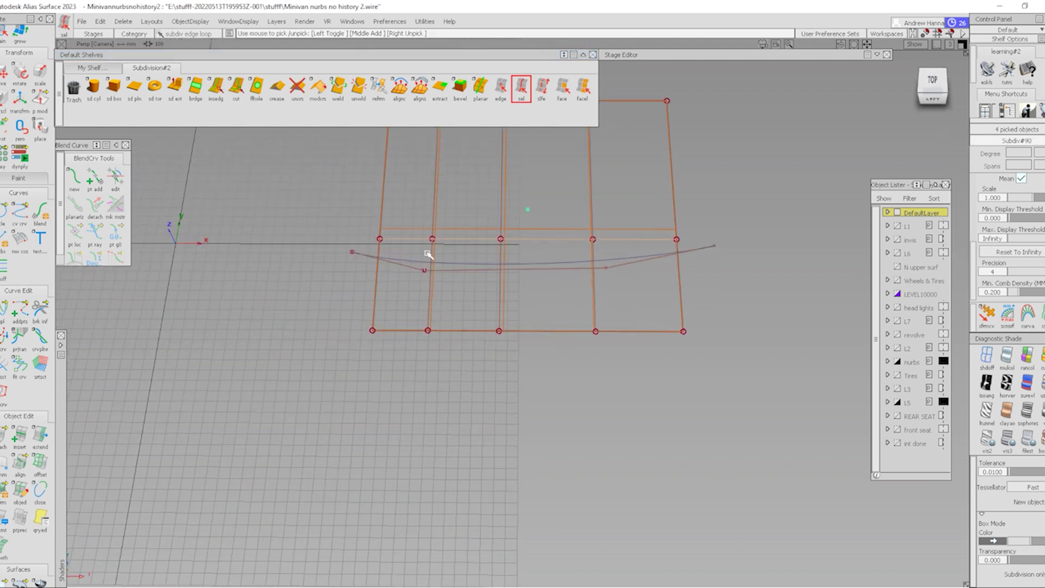
left_click(271, 97)
Step: Raise the creased edge loop about 253 mm in Z, unpick it, and display the plane with diagnostic shading
right_click_drag(577, 428, 578, 412)
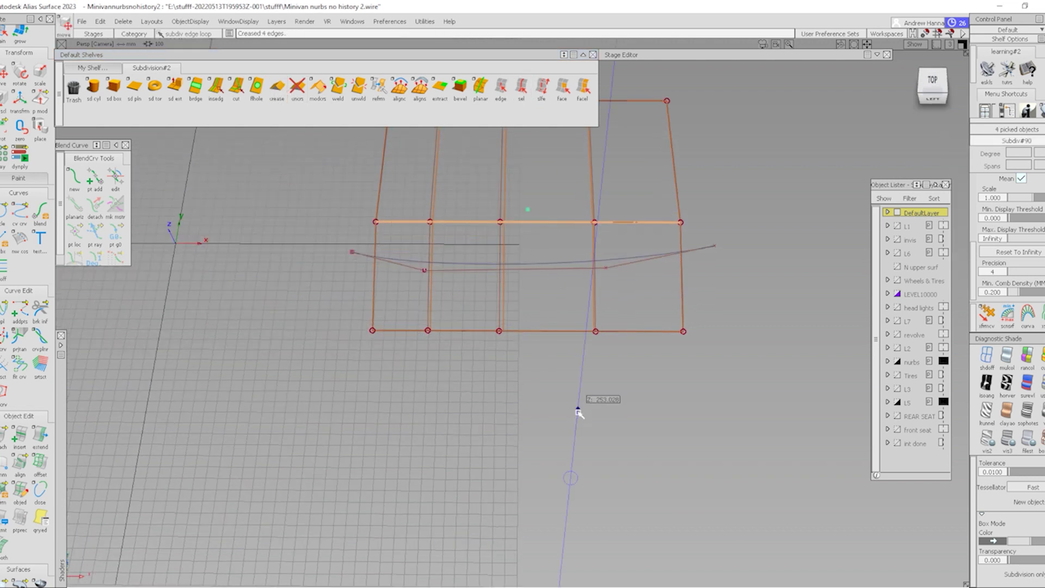
left_click_drag(595, 445, 595, 345, "ctrl+shift")
left_click(1040, 383)
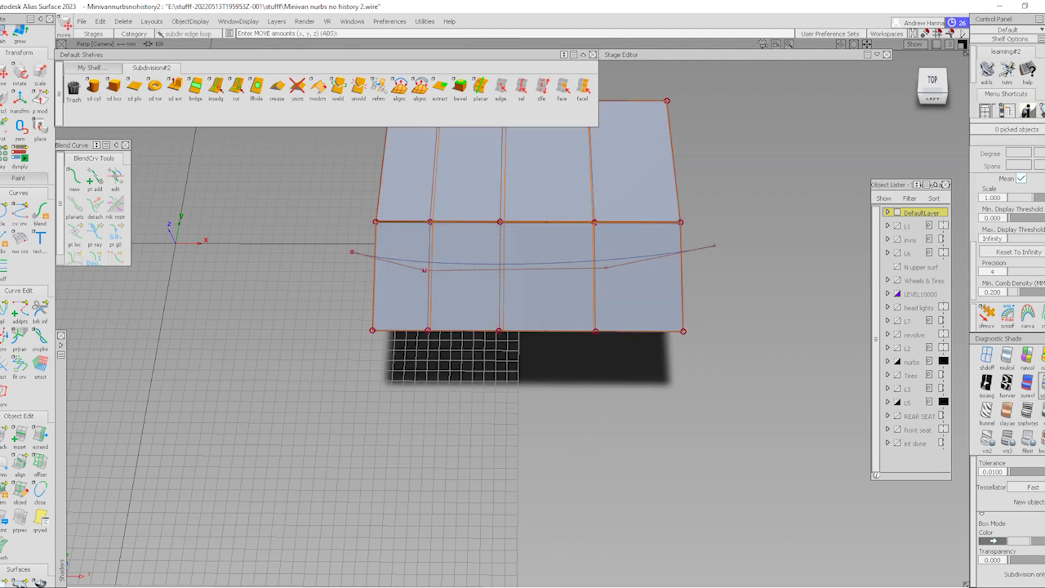
Step: Align the five CVs along the plane's creased ridge to the arched reference curve with Align To Curve
left_click_drag(507, 345, 747, 253, "alt+shift")
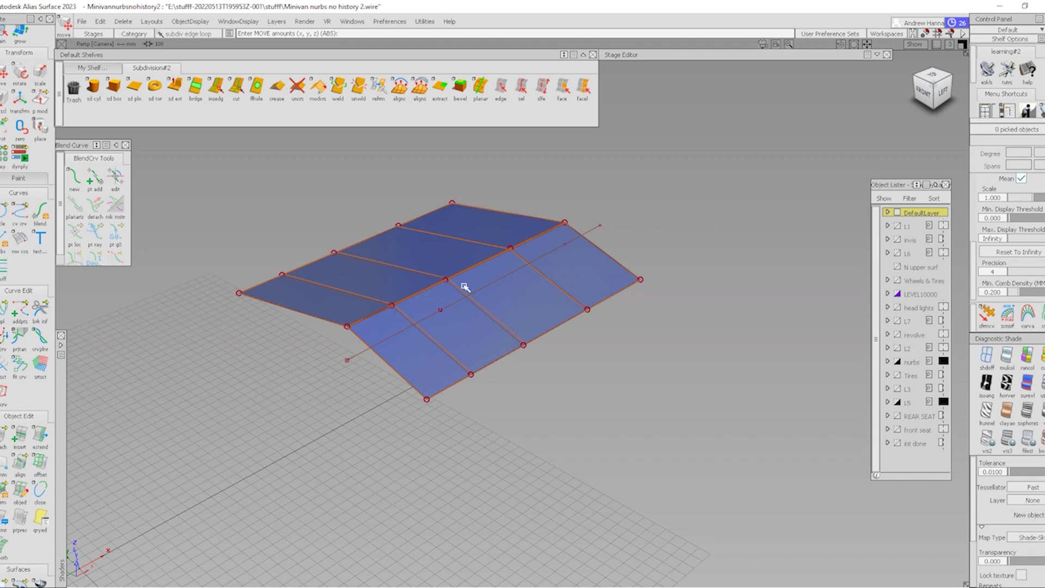
left_click_drag(419, 324, 492, 253, "alt+shift")
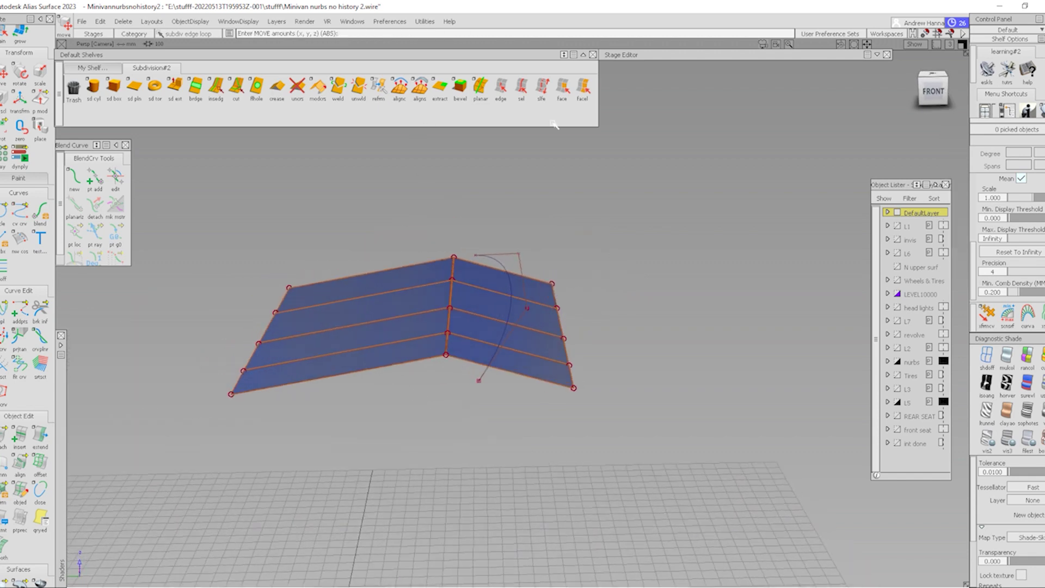
left_click_drag(355, 295, 417, 263, "ctrl+shift")
left_click_drag(430, 219, 461, 364)
left_click(399, 87)
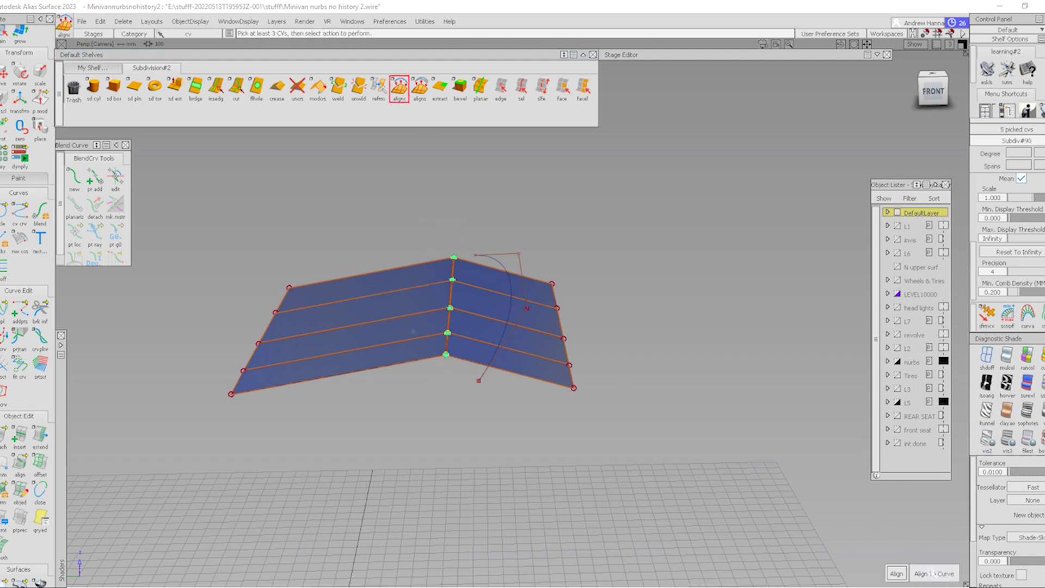
left_click(932, 574)
left_click(500, 264)
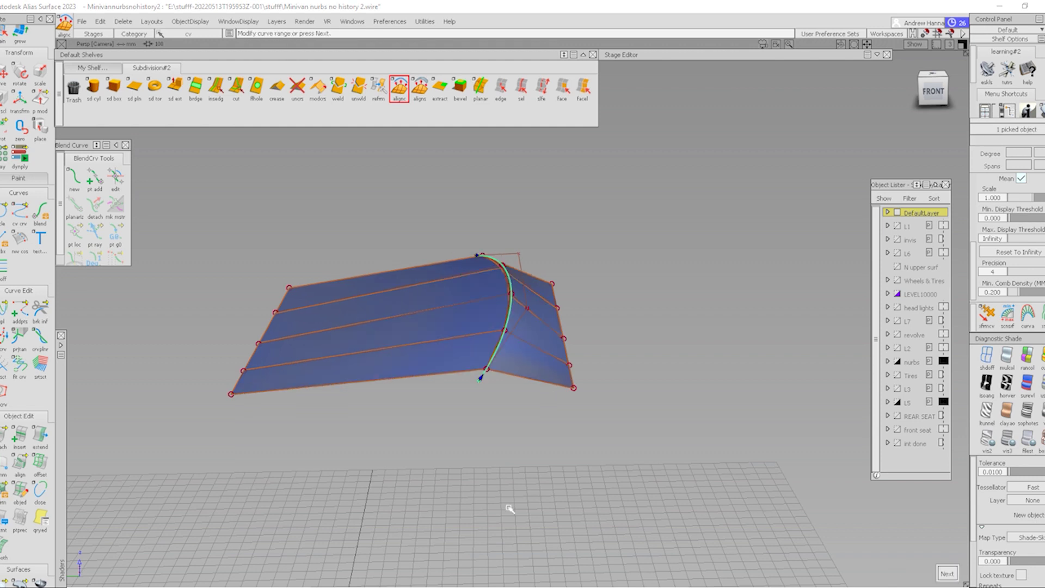
scroll(473, 345, "up", 3)
left_click_drag(473, 345, 549, 343, "alt+shift")
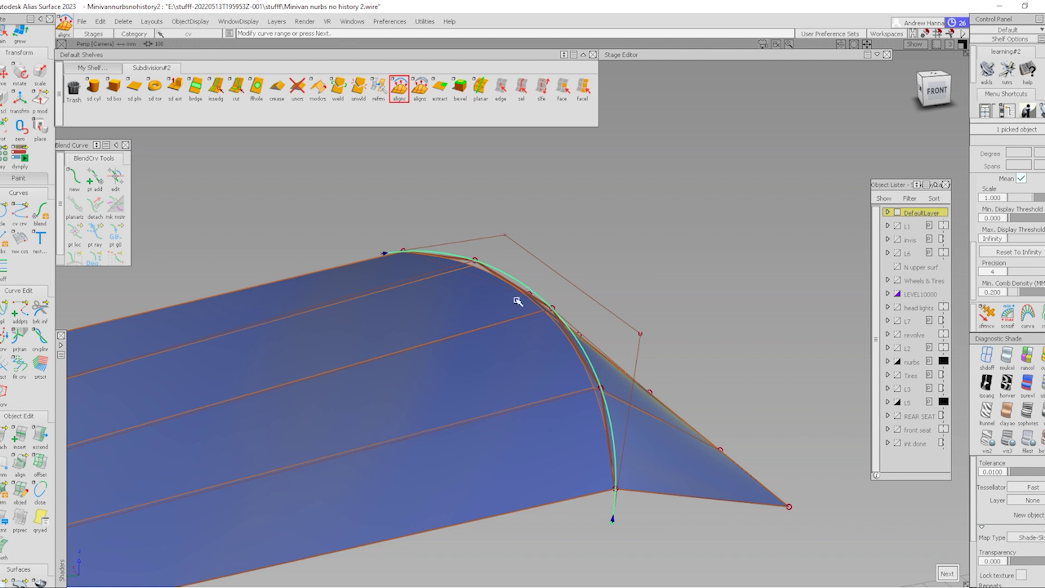
left_click(530, 273)
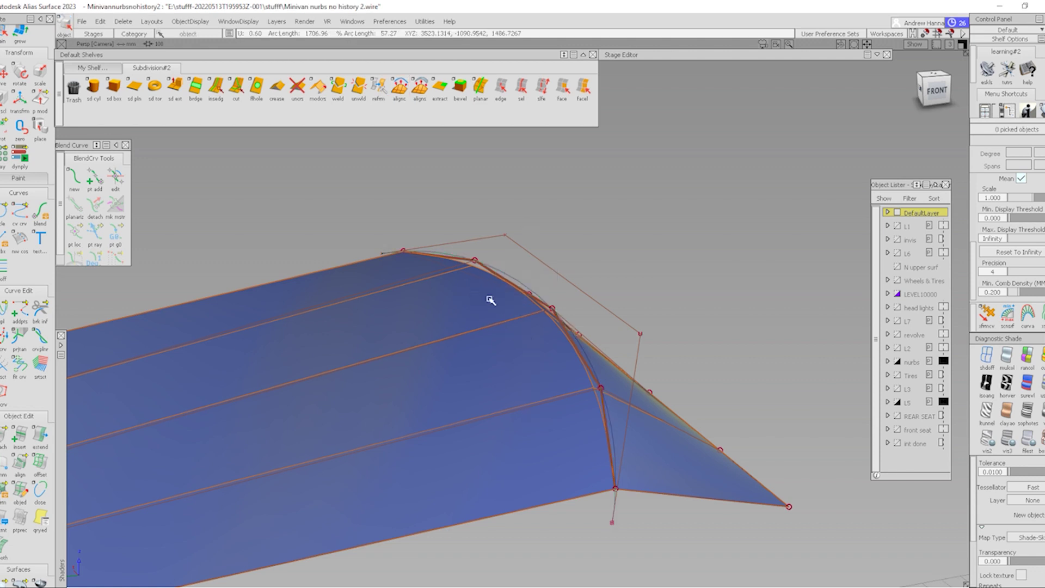
Step: Turn off the CV display of the plane and reference curve and examine how closely the ridge follows the curve
left_click(490, 299)
right_click_drag(621, 252, 589, 295, "ctrl+shift")
left_click_drag(499, 308, 532, 338, "ctrl+shift")
left_click(539, 289)
left_click(636, 268)
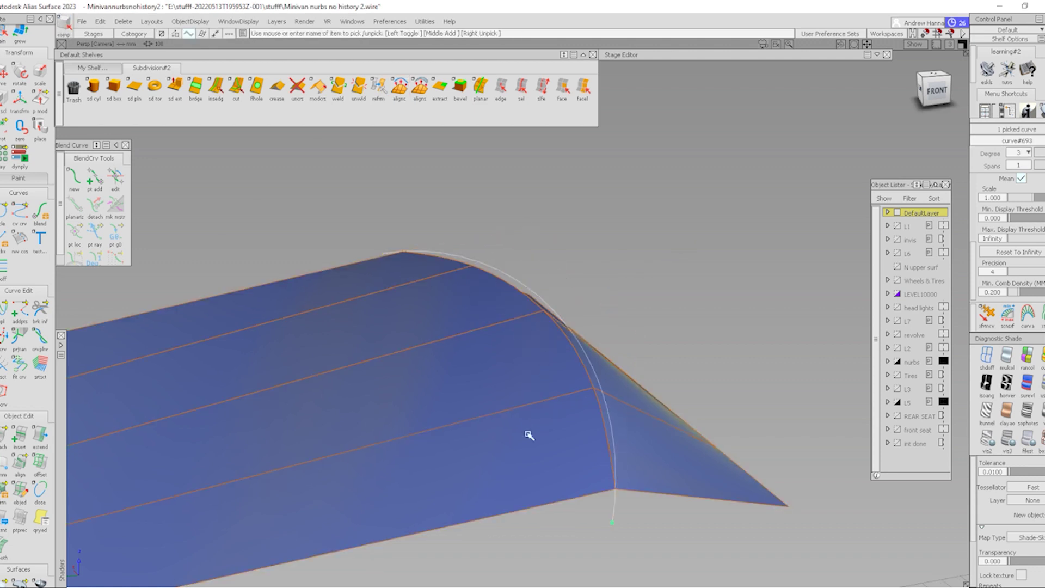
left_click_drag(664, 345, 728, 335, "alt+shift")
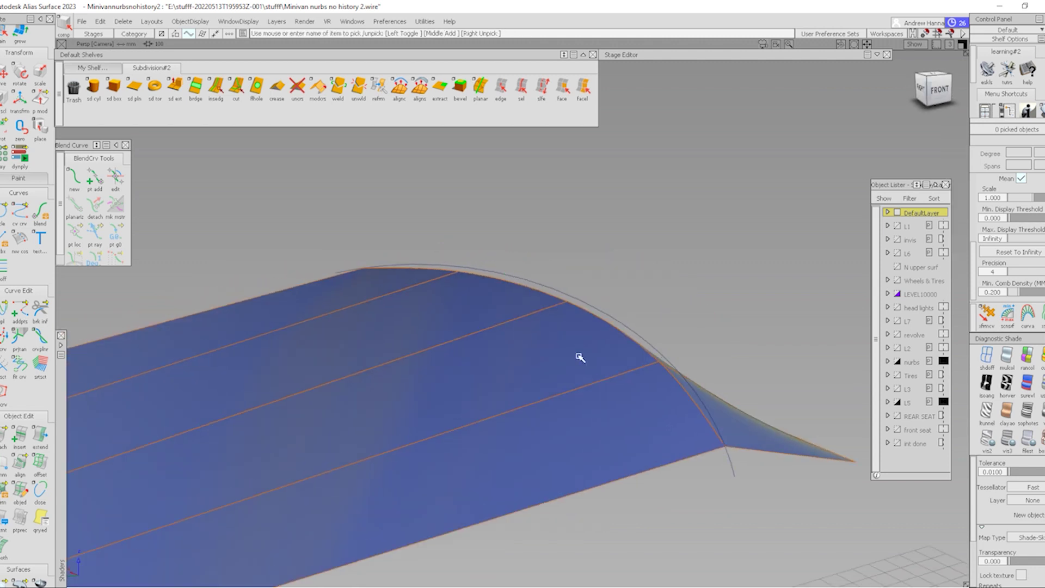
left_click_drag(580, 357, 481, 374, "alt+shift")
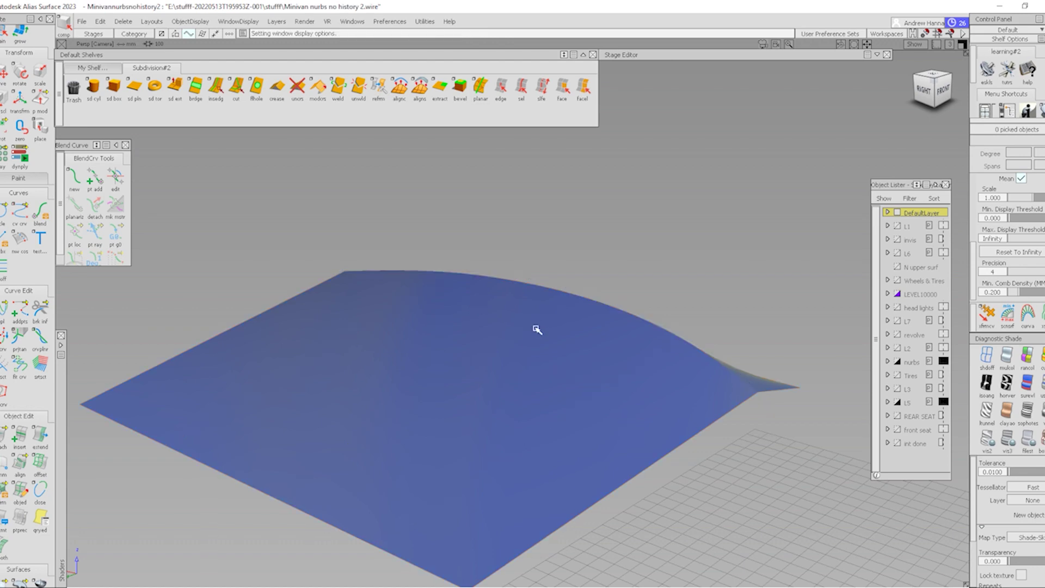
left_click_drag(497, 310, 536, 397, "alt+shift")
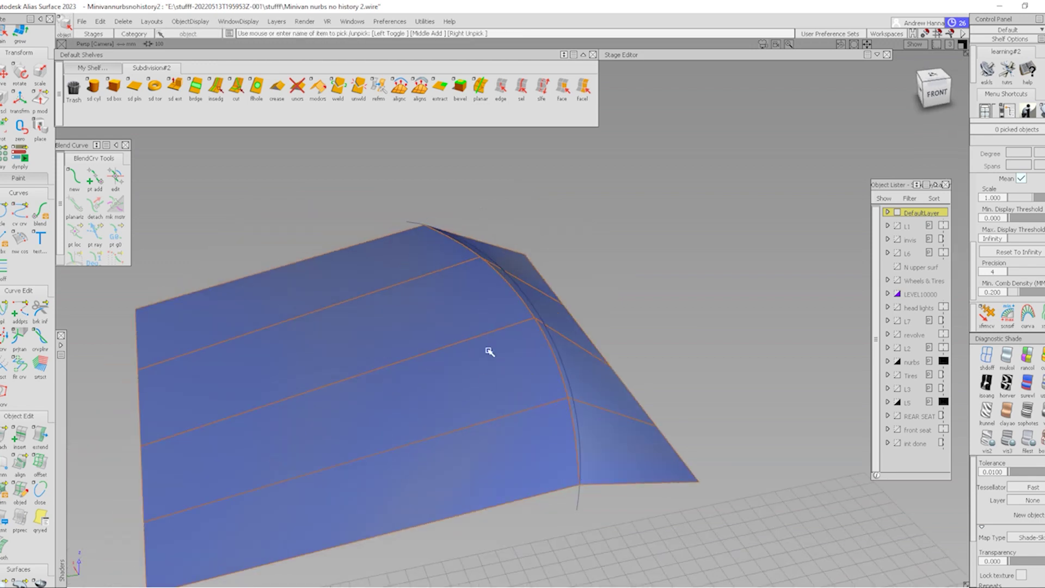
Step: Pick the subdivision plane and compare its control cage and smoothed surface edge with the reference curve along the ridge
left_click(490, 353)
mouse_move(484, 373)
left_mouse_down("alt+shift")
mouse_move(525, 363)
mouse_move(602, 387)
mouse_move(503, 369)
left_mouse_up("alt+shift")
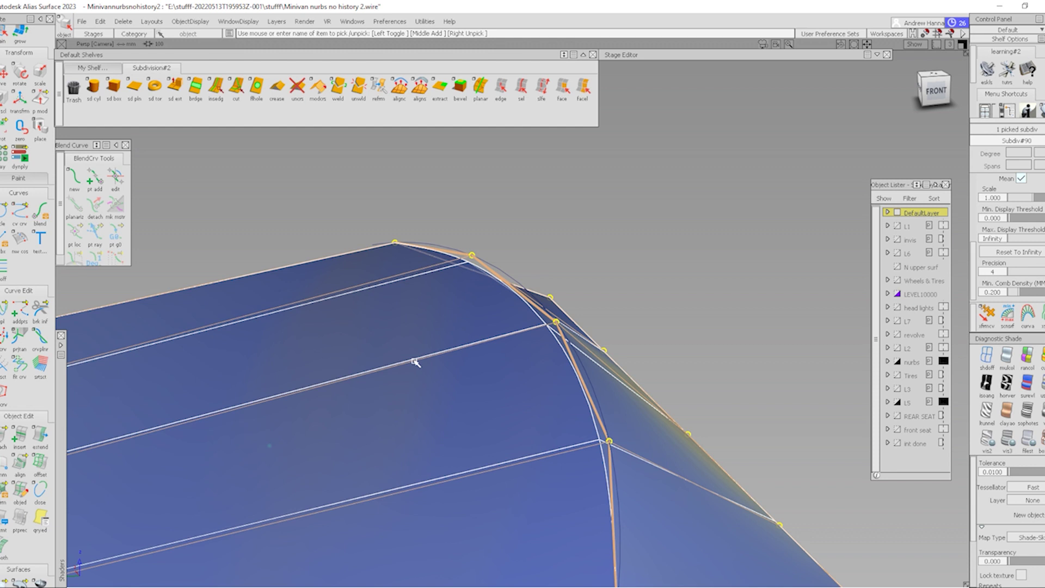
key("shift+alt")
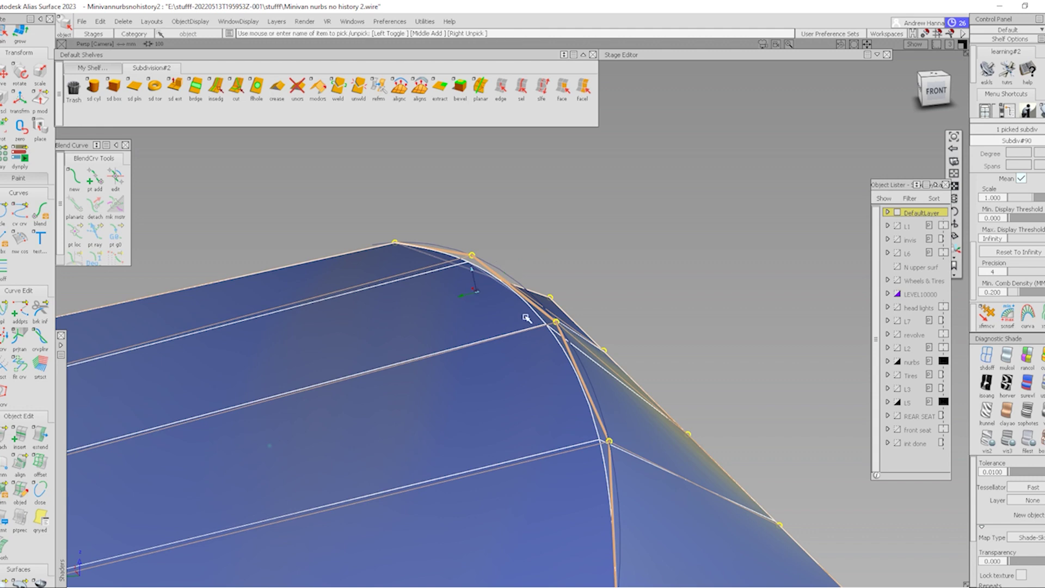
left_click_drag(526, 317, 600, 283, "alt+shift")
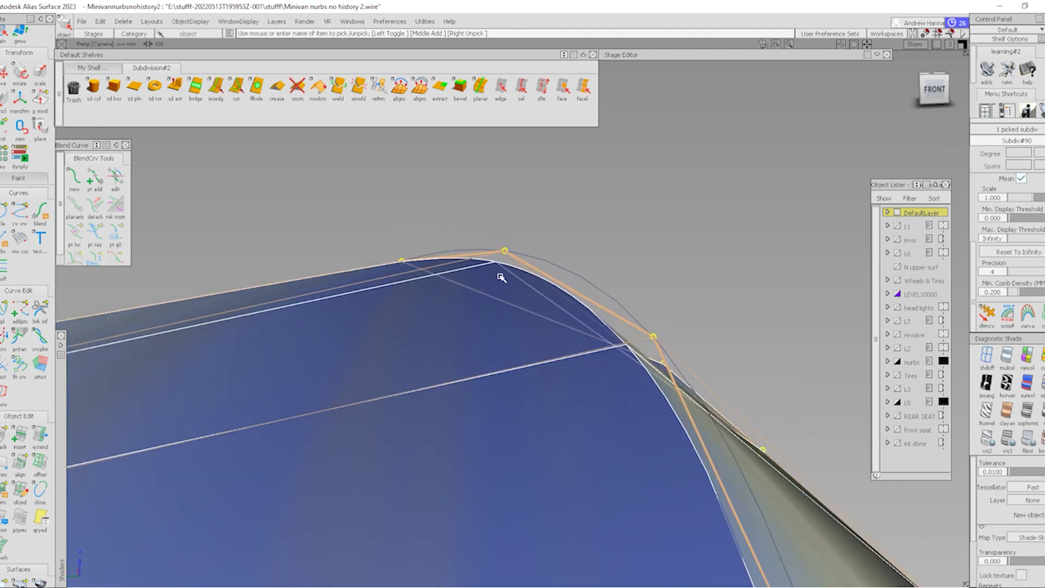
key("shift+alt")
left_click_drag(623, 287, 721, 361, "alt+shift")
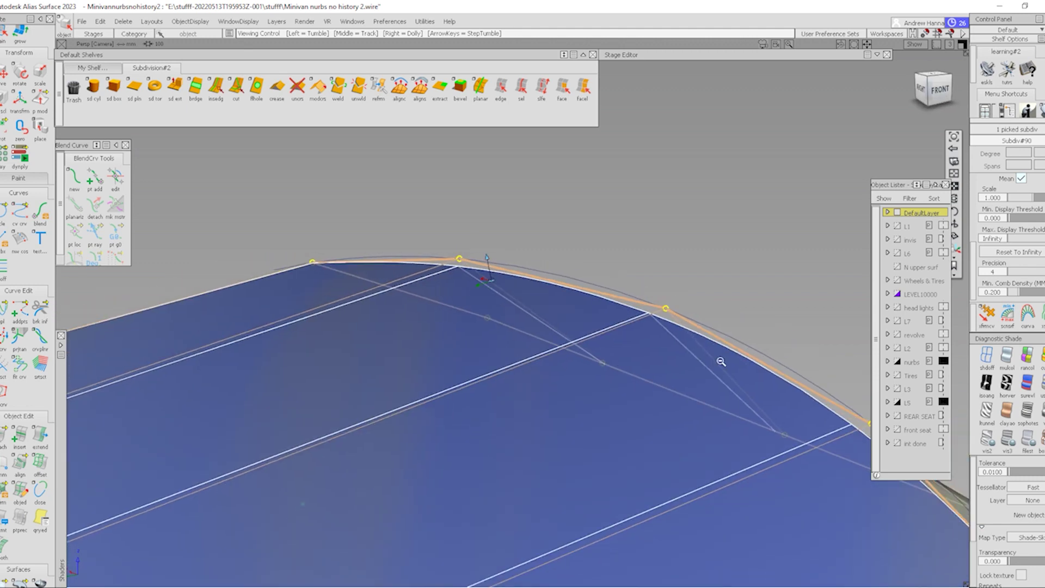
right_click_drag(722, 361, 686, 369, "alt+shift")
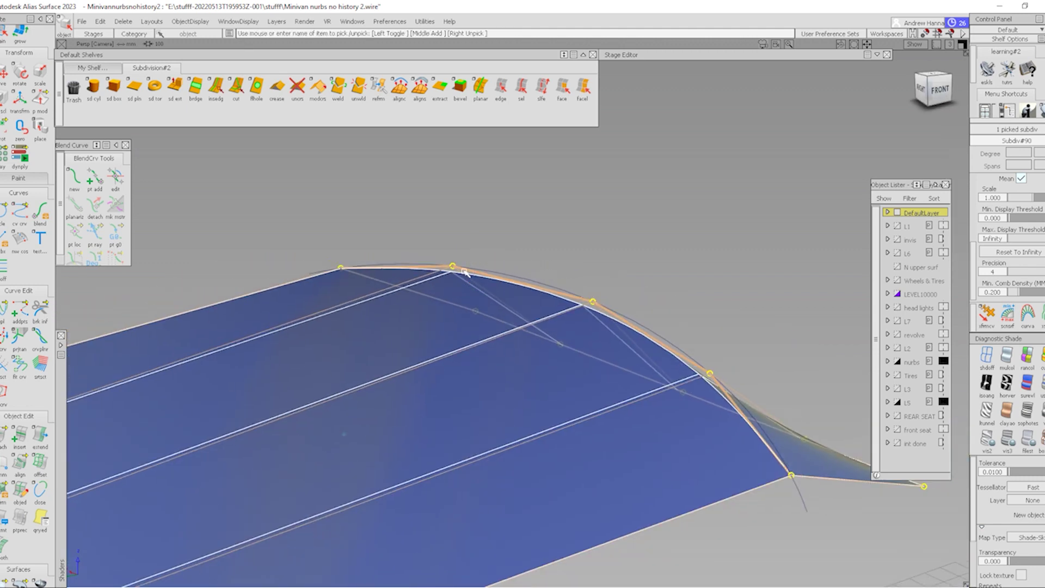
right_click_drag(469, 265, 506, 313, "alt+shift")
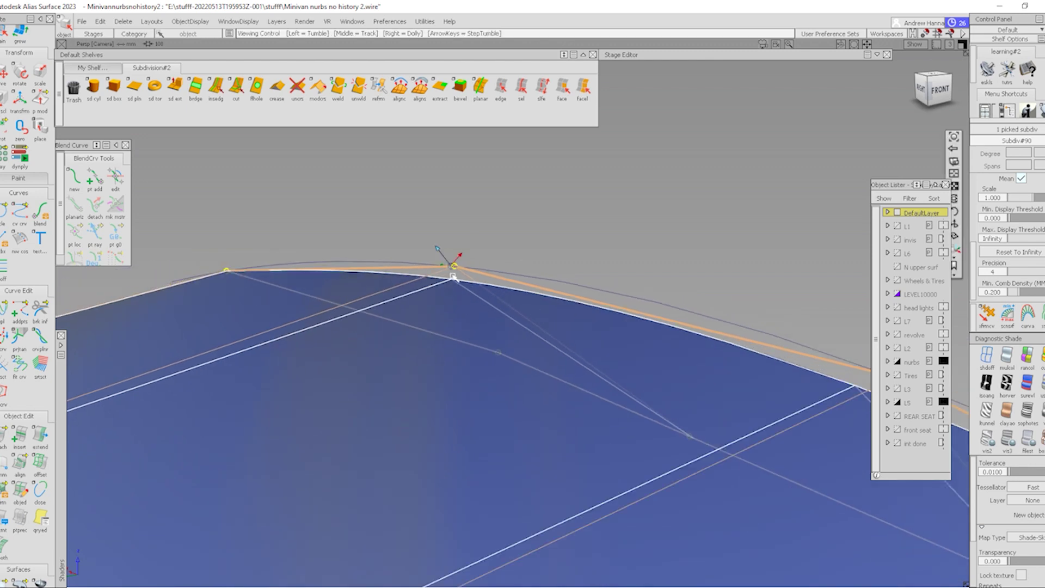
left_click_drag(621, 321, 528, 342, "alt+shift")
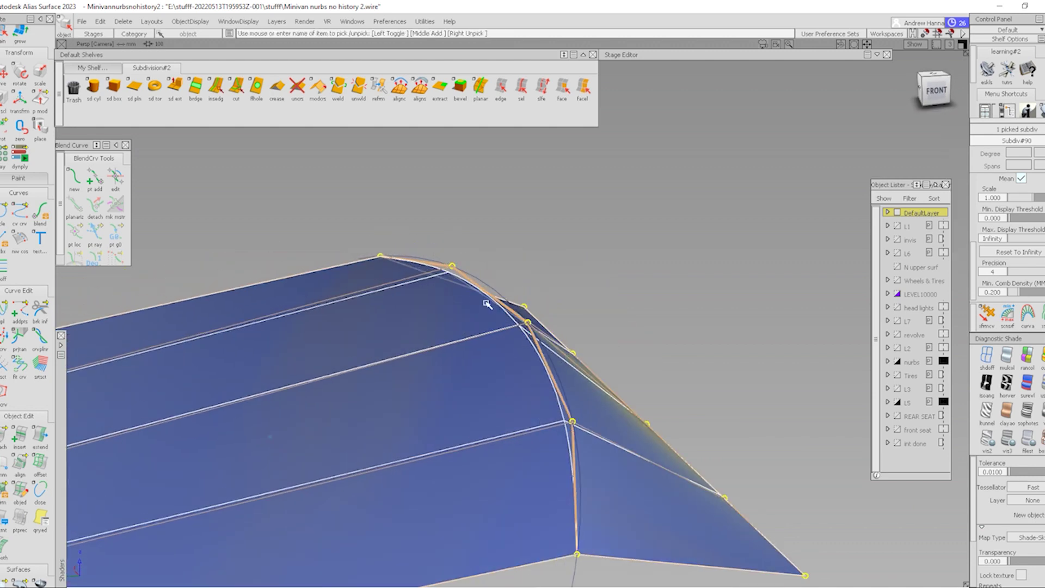
Step: Show the CVs again and slide the reference curve's two middle CVs outward to increase its arch
left_click_drag(479, 319, 477, 273, "ctrl+shift")
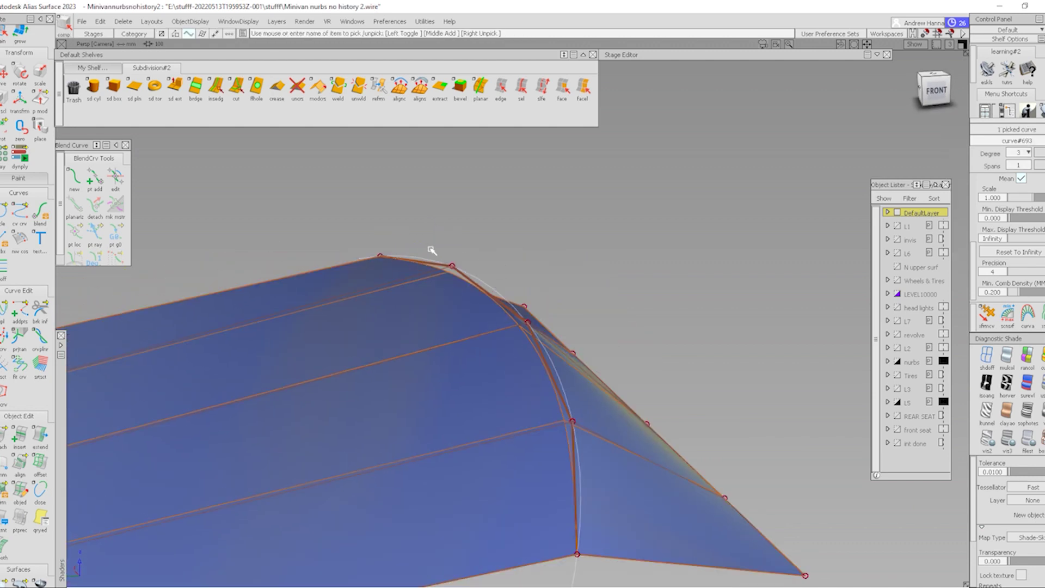
left_click(504, 303)
left_click_drag(590, 405, 527, 312, "ctrl+shift")
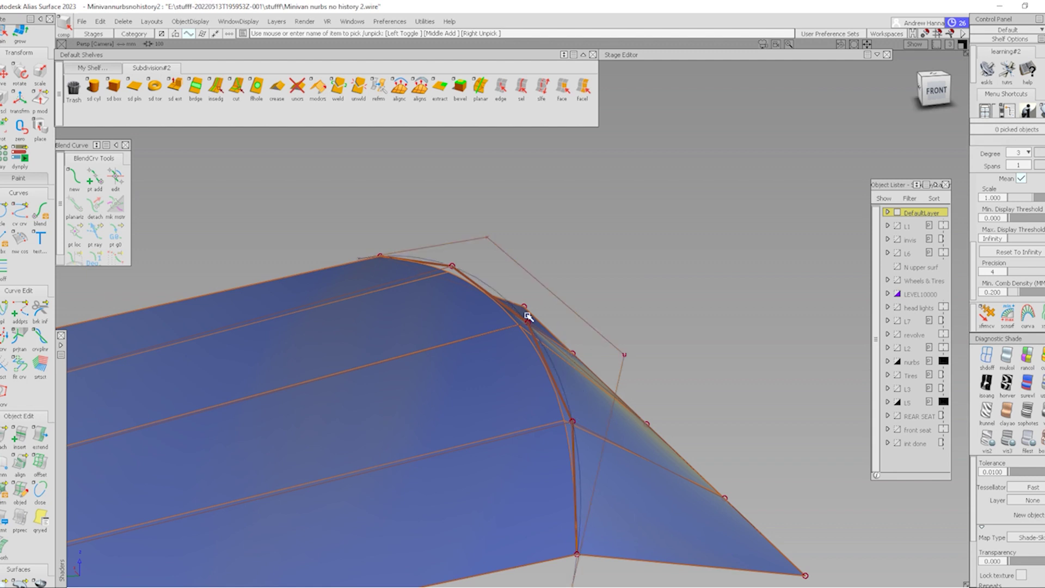
left_click(986, 315)
left_click(623, 355)
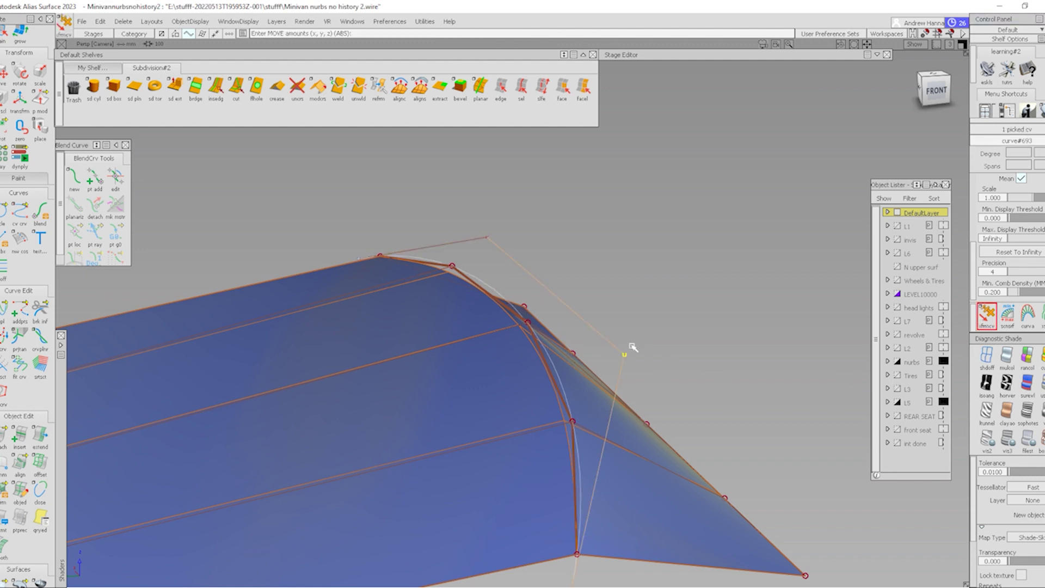
left_click_drag(485, 198, 536, 248)
left_click_drag(757, 325, 712, 313, "ctrl+shift")
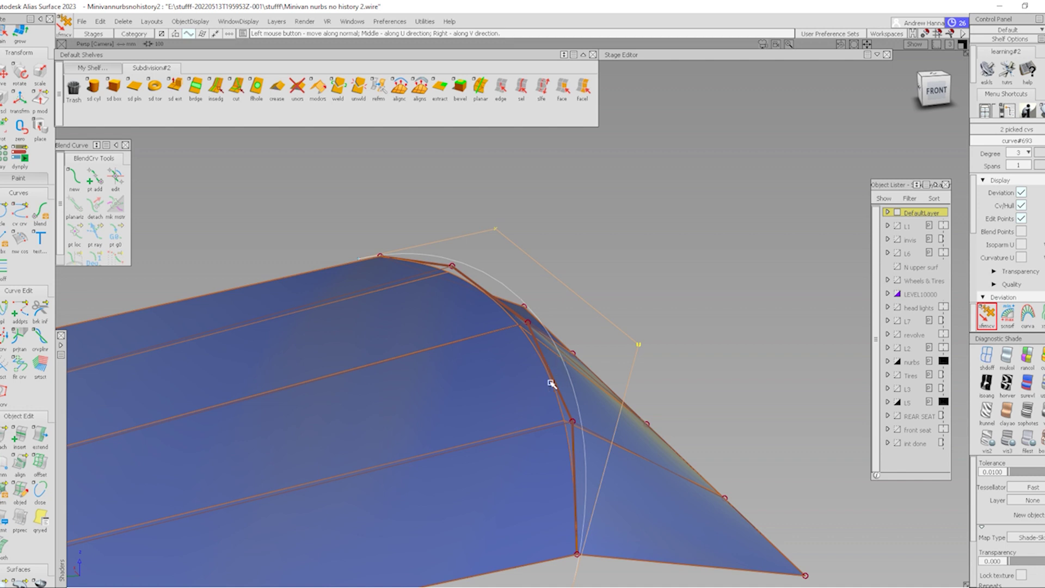
left_click_drag(551, 383, 485, 193, "ctrl+shift")
left_click_drag(365, 298, 431, 282, "ctrl+shift")
left_click_drag(434, 242, 491, 317)
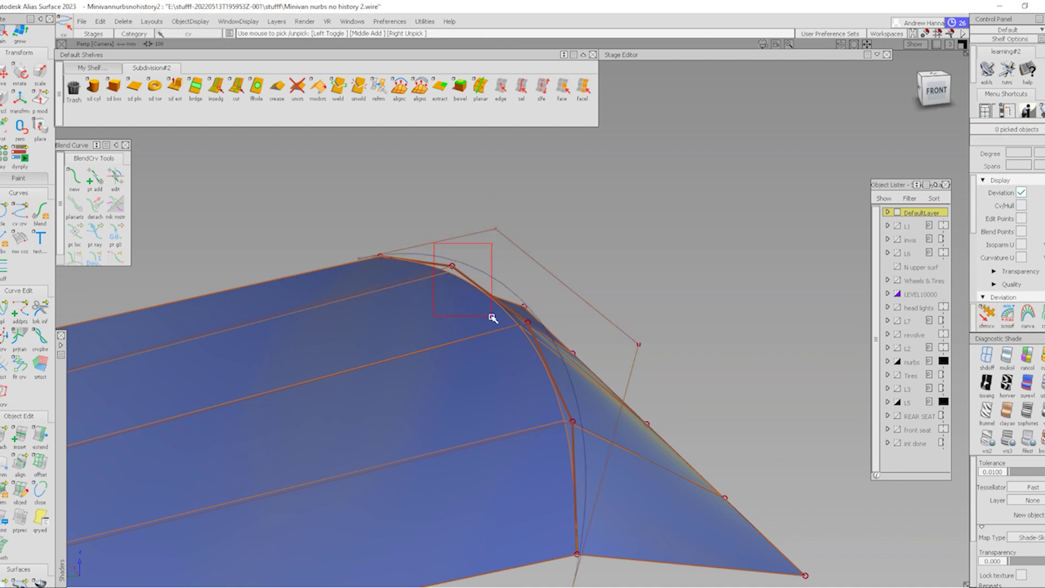
left_click_drag(452, 253, 448, 268)
Step: Pick the creased edge loop, convert the pick to its five CVs, and align them to the reshaped reference curve
left_click(522, 86)
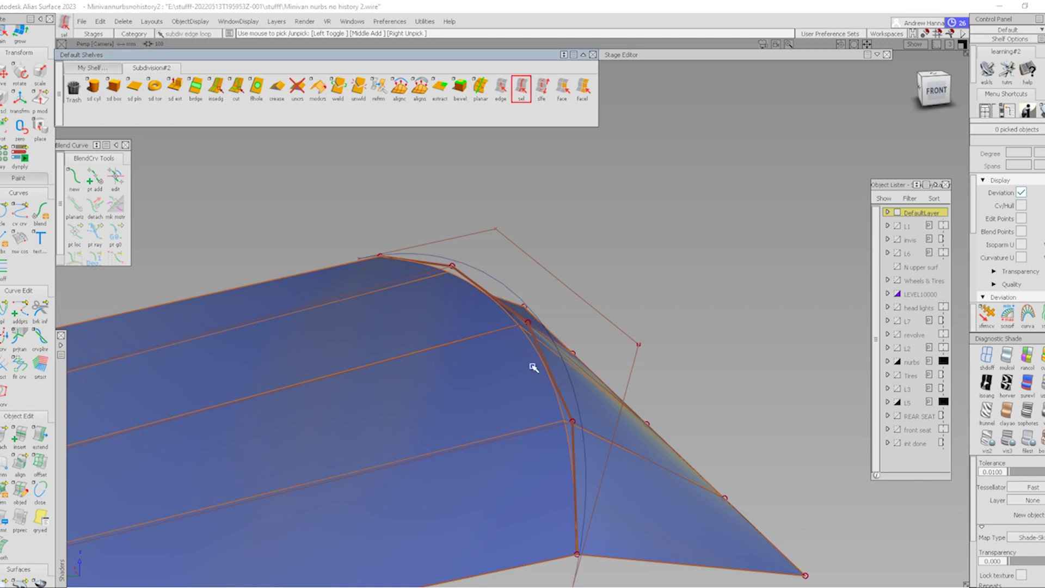
left_click(547, 362)
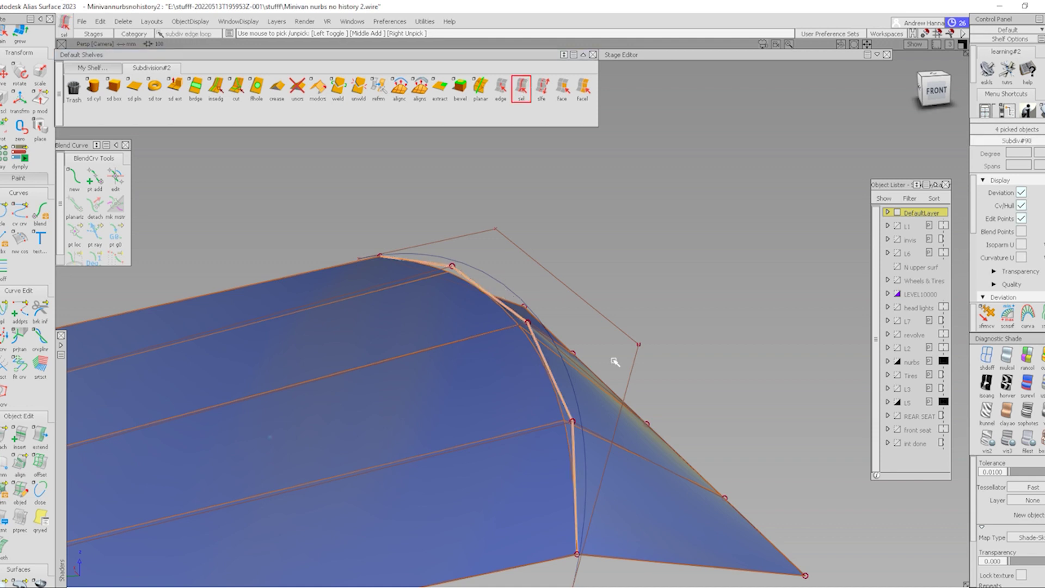
left_click(983, 320)
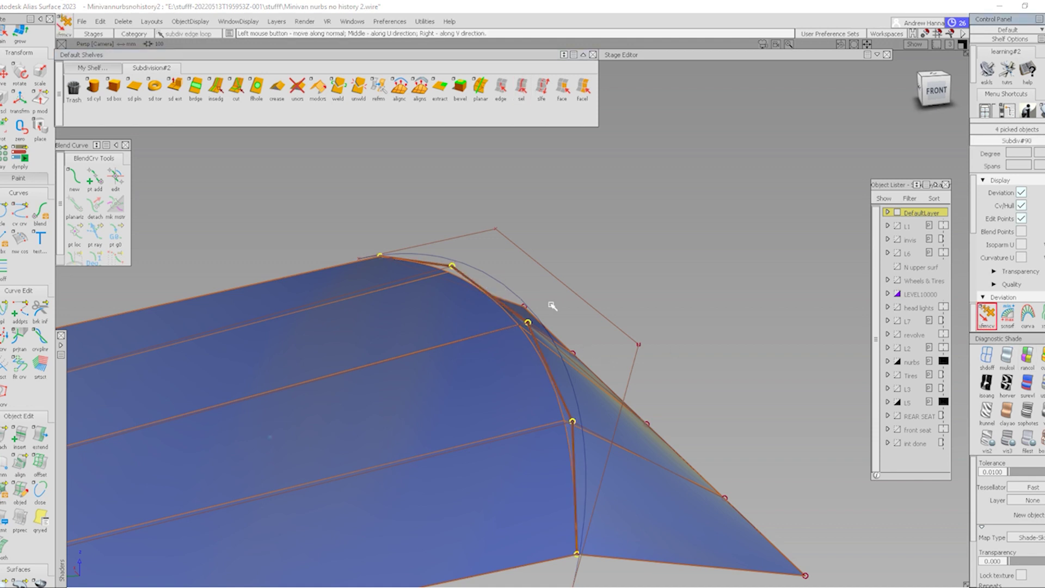
left_click(399, 88)
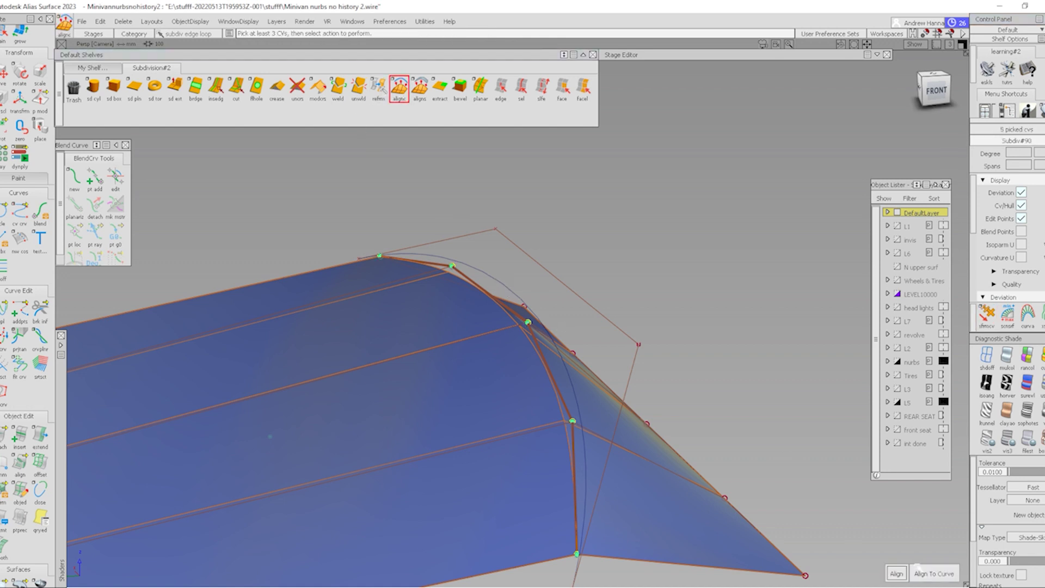
left_click(925, 573)
left_click(487, 273)
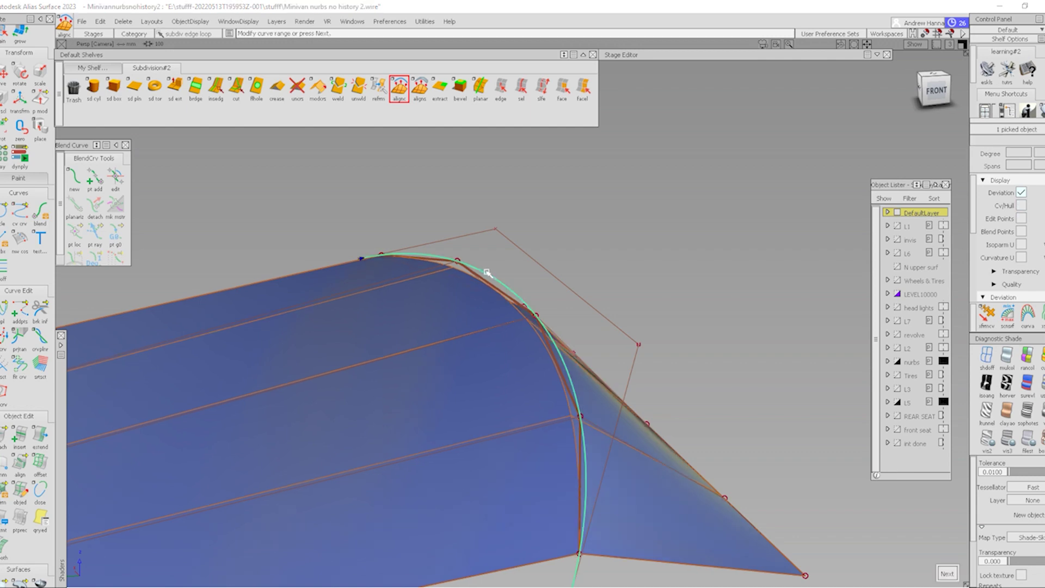
key("space")
Step: Examine the realigned ridge and the plane's shading from several angles, with and without the wireframe display
left_click_drag(585, 426, 480, 326, "ctrl+shift")
left_click_drag(442, 355, 483, 333, "alt+shift")
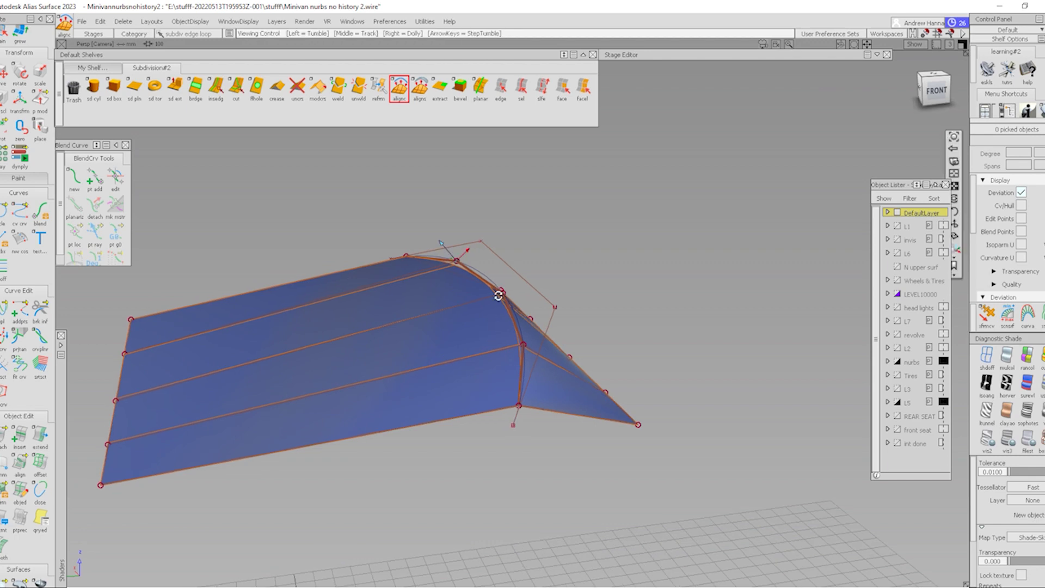
right_click_drag(500, 296, 561, 354, "alt+shift")
left_click_drag(561, 354, 437, 318, "alt+shift")
left_click_drag(518, 273, 626, 345, "alt+shift")
right_click_drag(625, 345, 571, 365, "alt+shift")
left_click_drag(572, 364, 544, 422, "alt+shift")
right_click_drag(543, 423, 465, 338, "ctrl+shift")
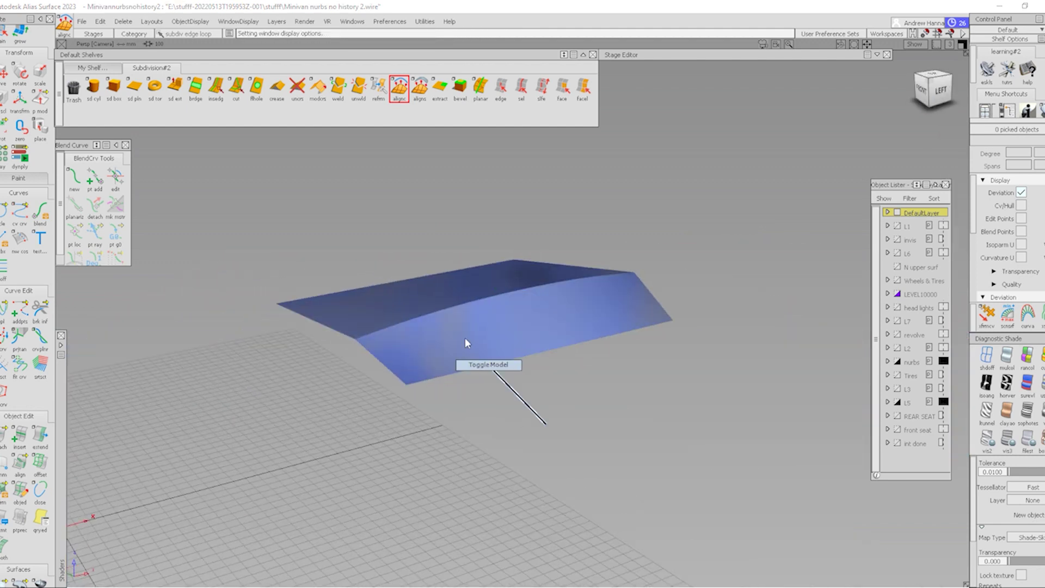
left_click_drag(465, 338, 536, 374, "alt+shift")
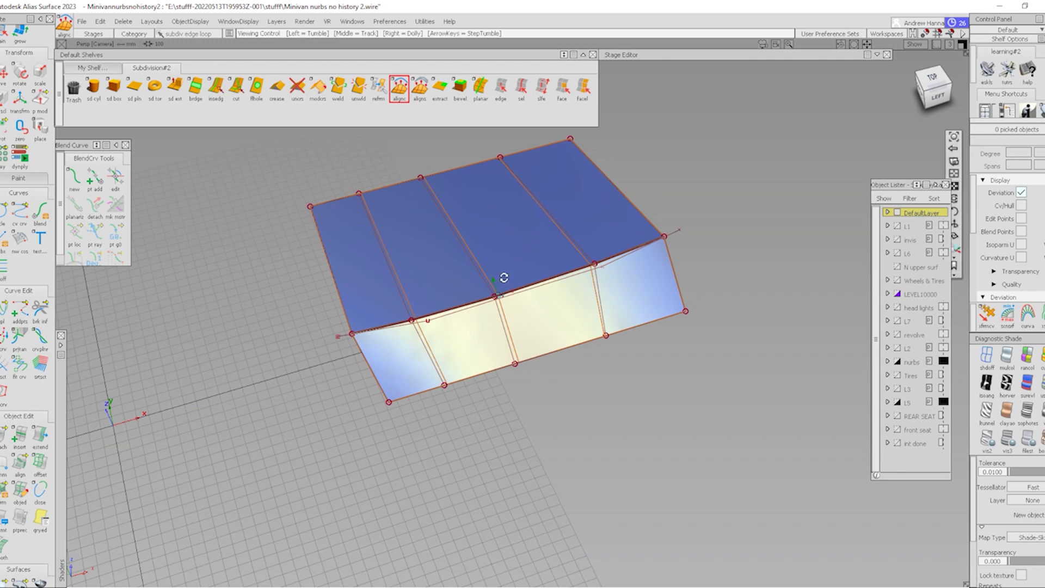
left_click_drag(501, 276, 593, 347, "alt+shift")
left_click_drag(487, 338, 631, 343, "alt+shift")
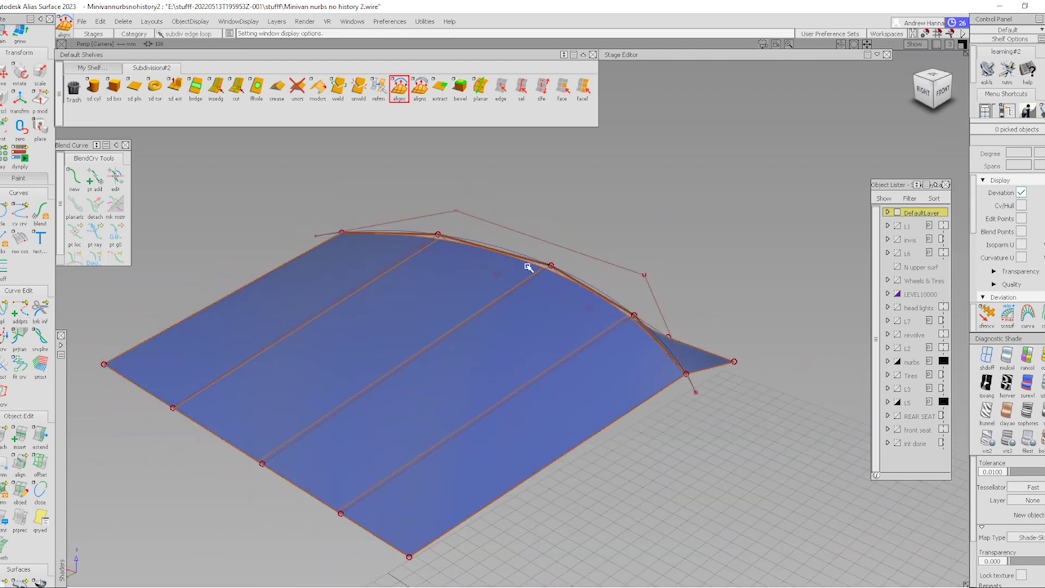
right_click_drag(536, 269, 555, 325, "alt+shift")
left_click_drag(555, 324, 518, 307, "alt+shift")
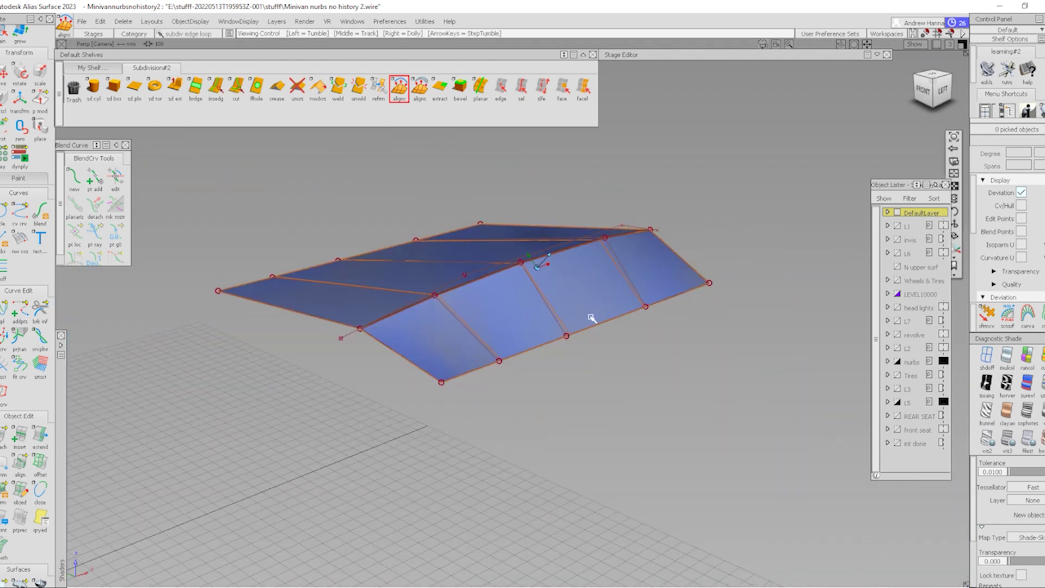
Step: Show layer L1 with the minivan body again and delete the practice plane and reference curve
left_click(897, 226)
left_click_drag(512, 331, 724, 335, "alt+shift")
left_click_drag(609, 341, 593, 313, "ctrl+shift")
left_click(570, 313)
left_click_drag(523, 297, 578, 347, "ctrl+shift")
left_click_drag(553, 263, 558, 303, "ctrl+shift")
left_click(551, 285)
key("Delete")
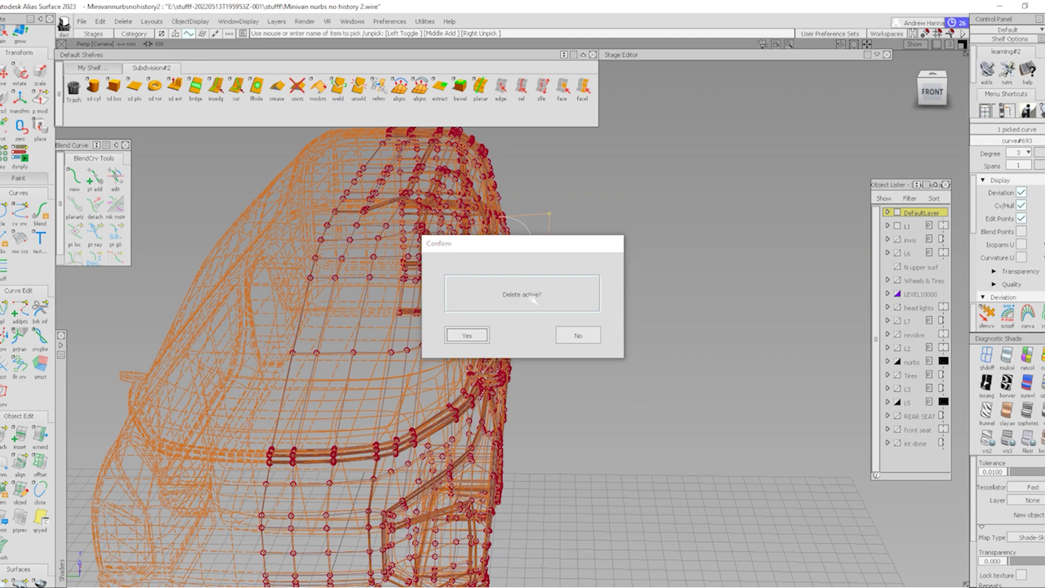
key("Return")
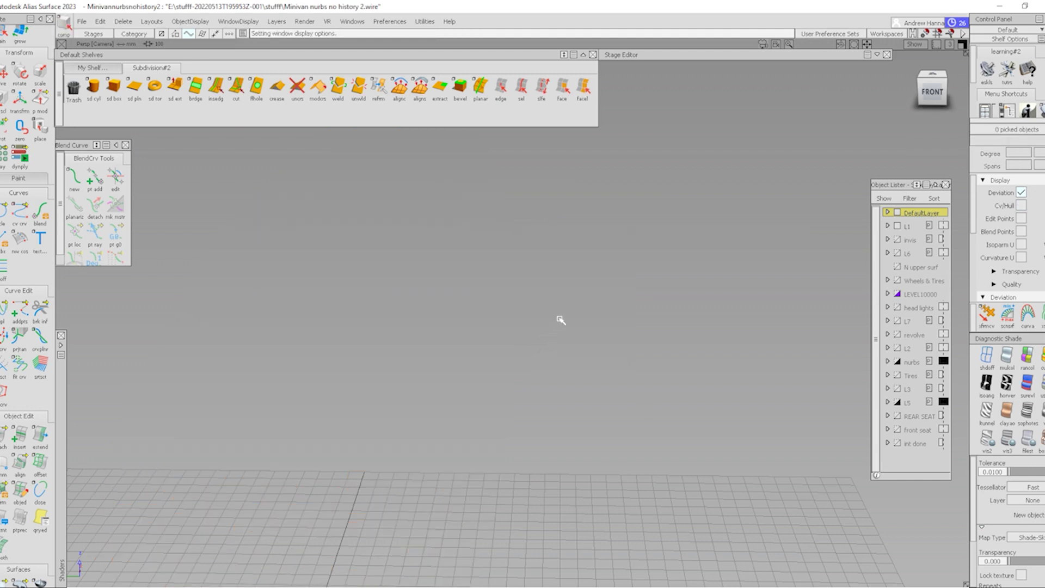
key("ctrl+z")
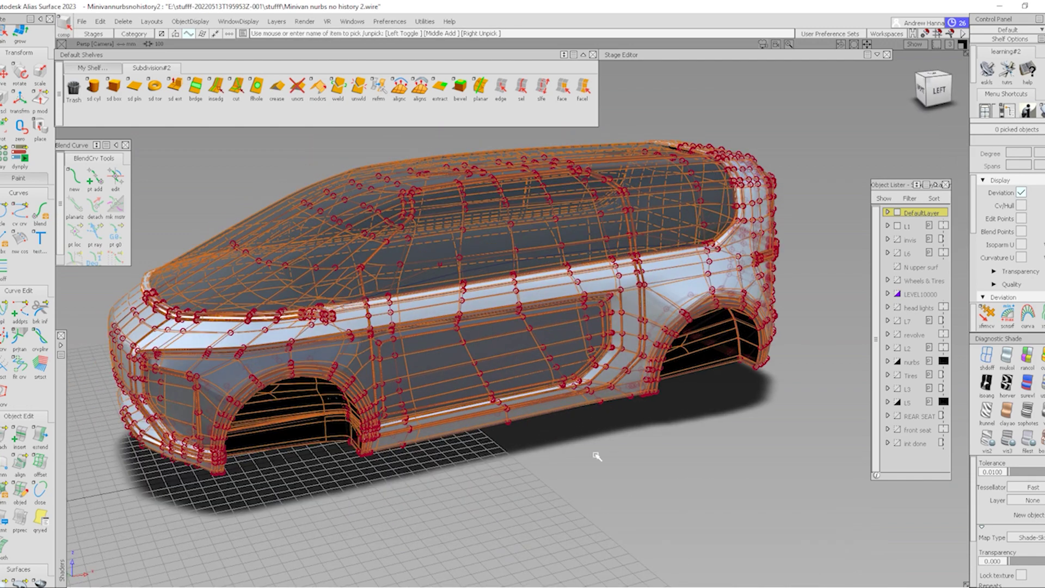
Step: Show the wheels on layer L5 and hide the wireframe display to present the shaded minivan
left_click(897, 402)
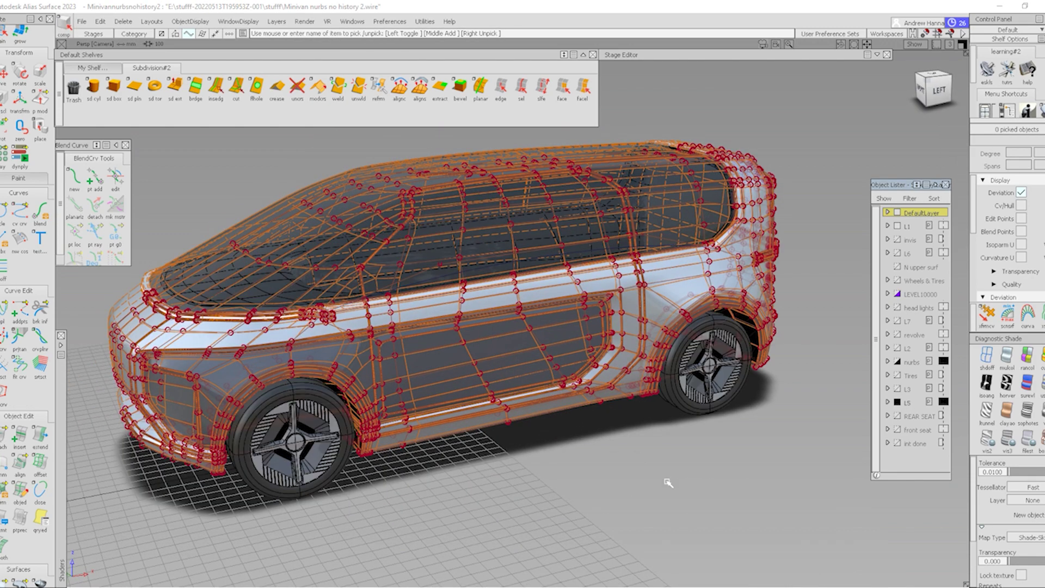
key("alt+m")
left_click_drag(490, 343, 556, 375, "alt+shift")
middle_click_drag(556, 376, 578, 374, "alt+shift")
middle_click_drag(616, 416, 604, 408, "alt+shift")
left_click_drag(609, 406, 619, 406, "alt+shift")
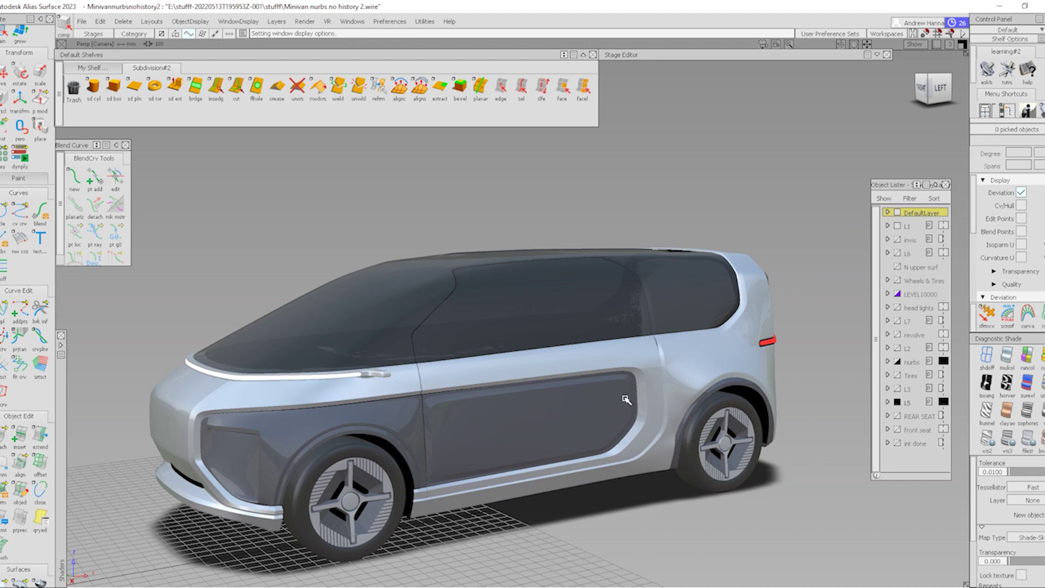